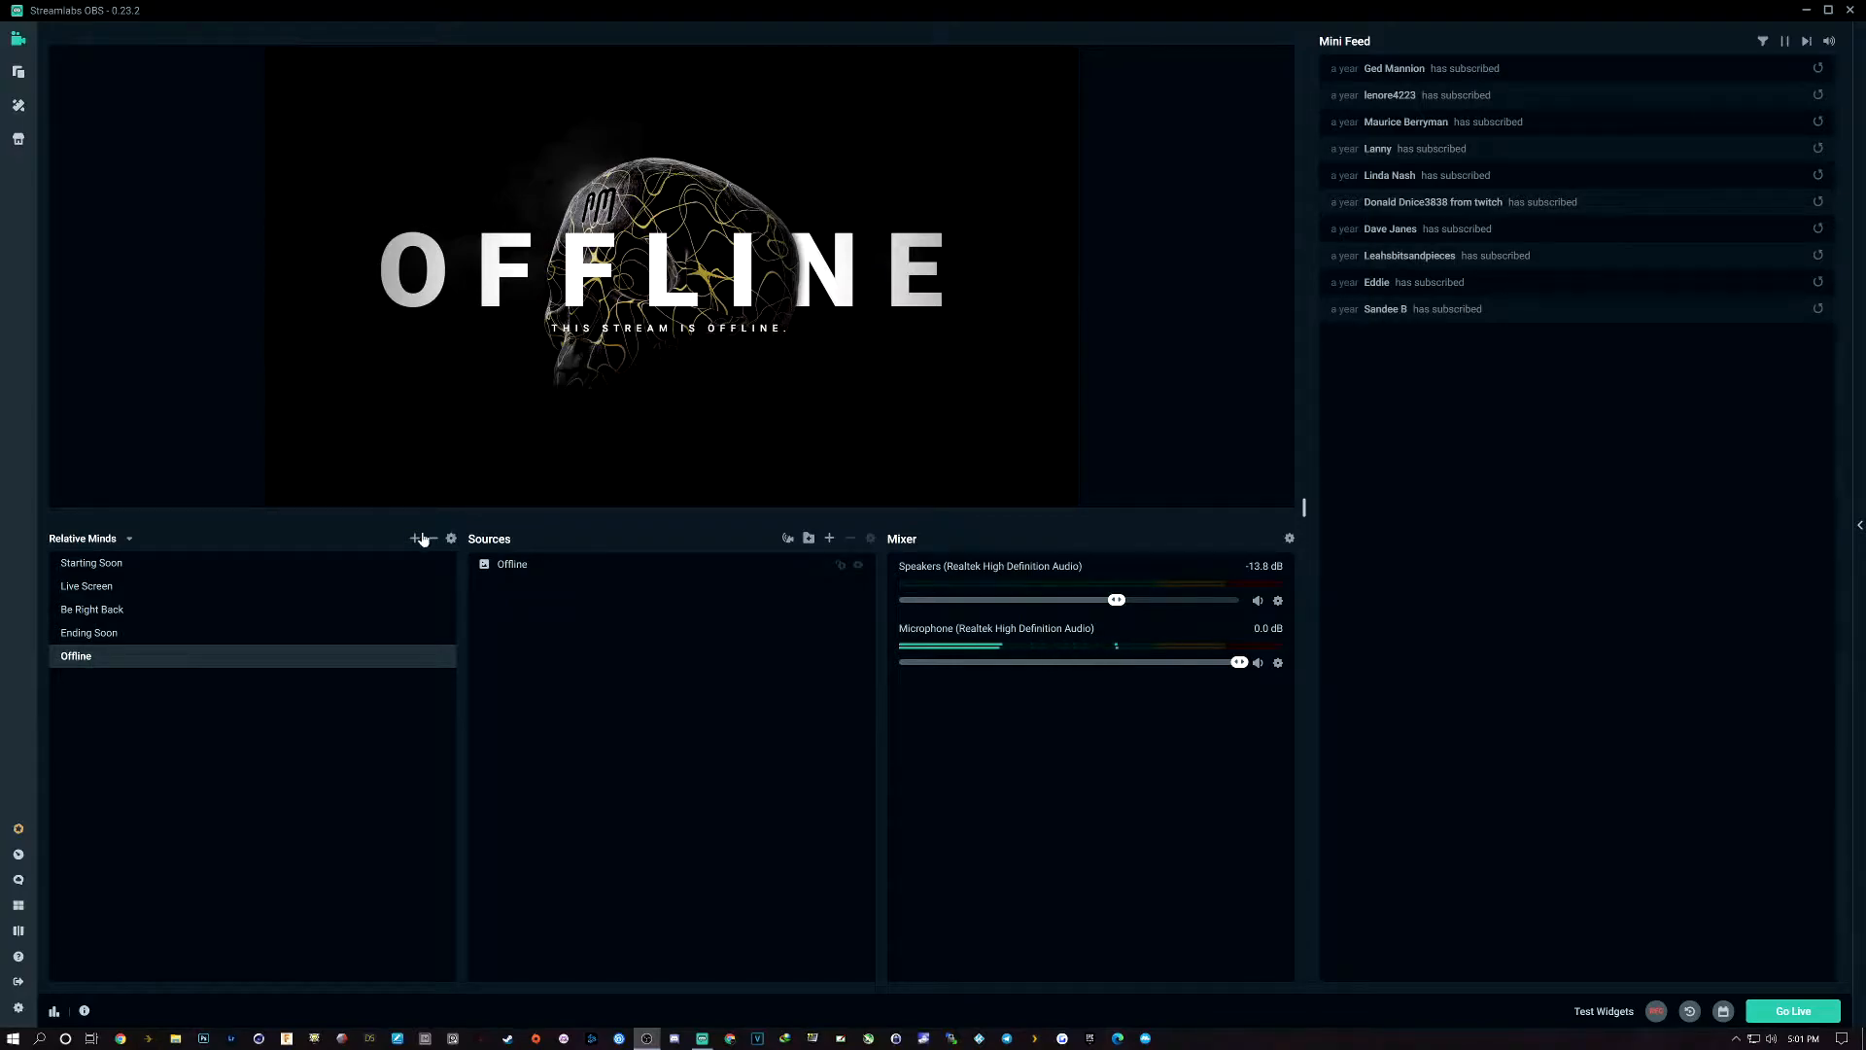
Preview the Ending Soon, Be Right Back, Live Screen and Starting Soon scenes one after another
{"action": "left_click", "coordinate": [93, 633]}
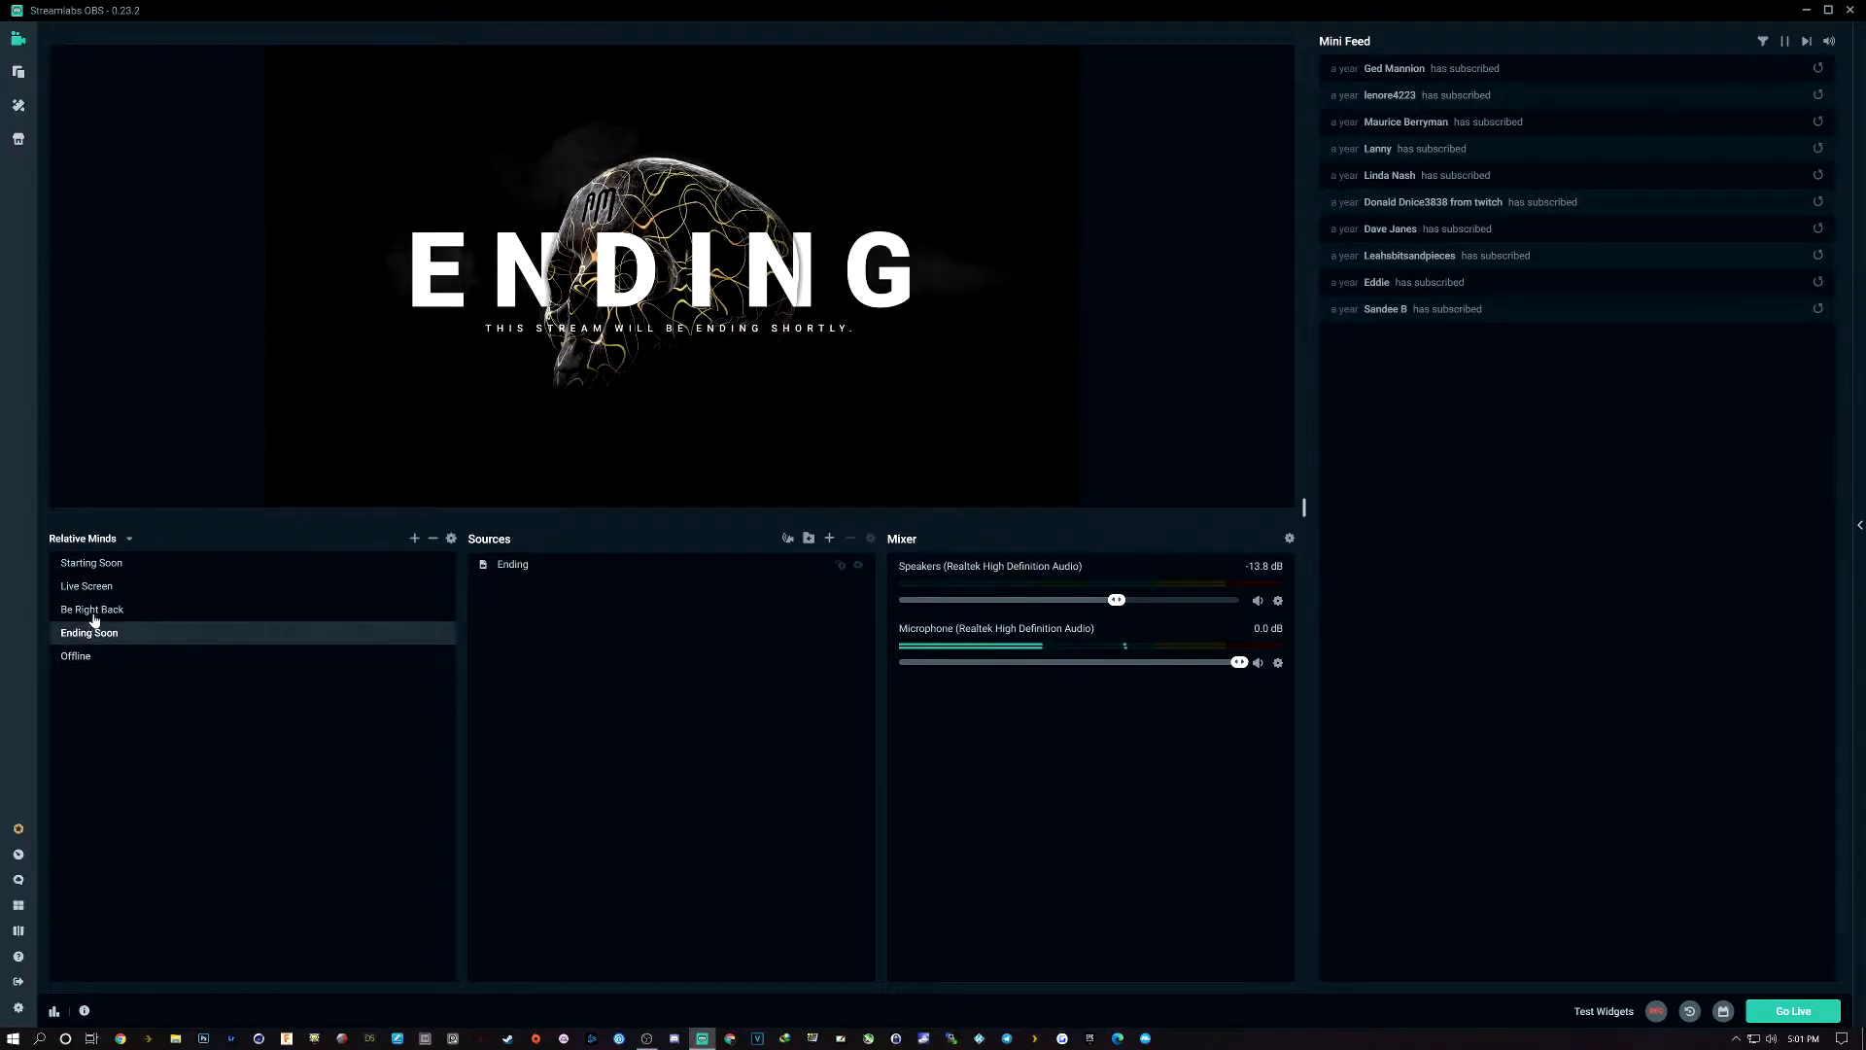
{"action": "left_click", "coordinate": [93, 611]}
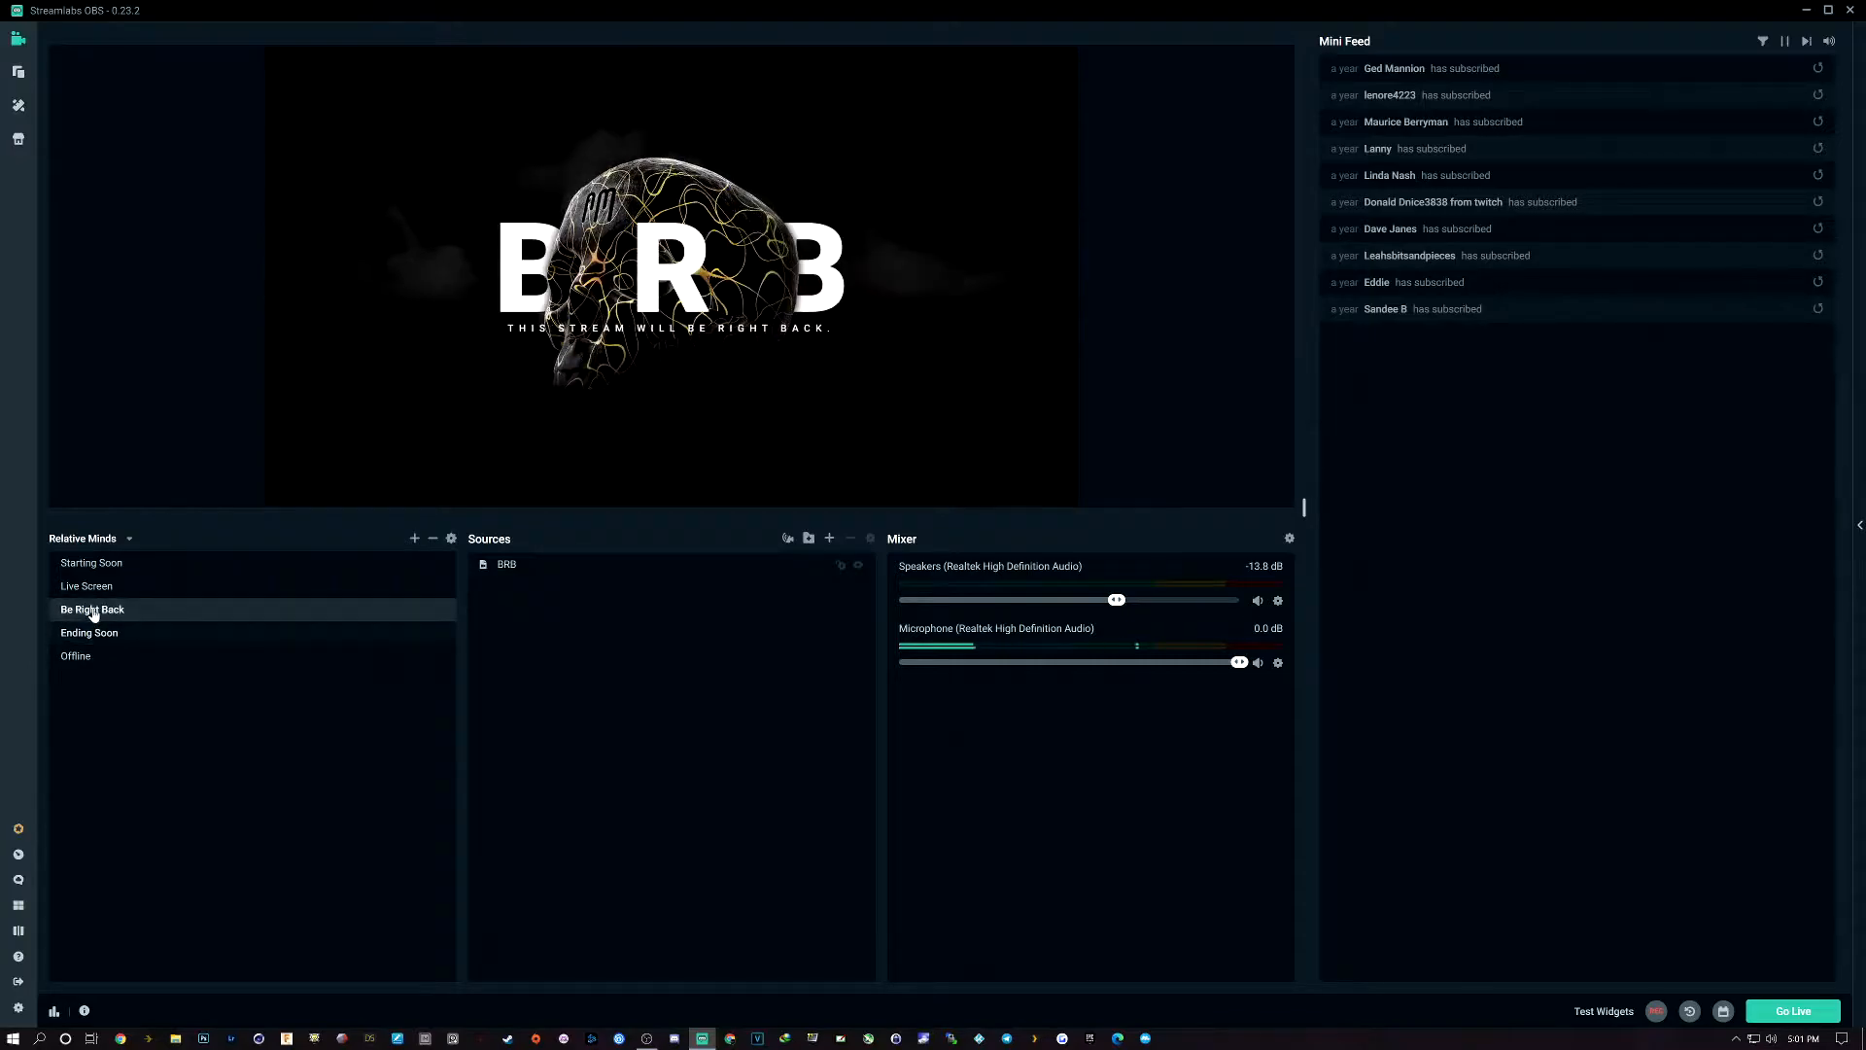
{"action": "left_click", "coordinate": [98, 588]}
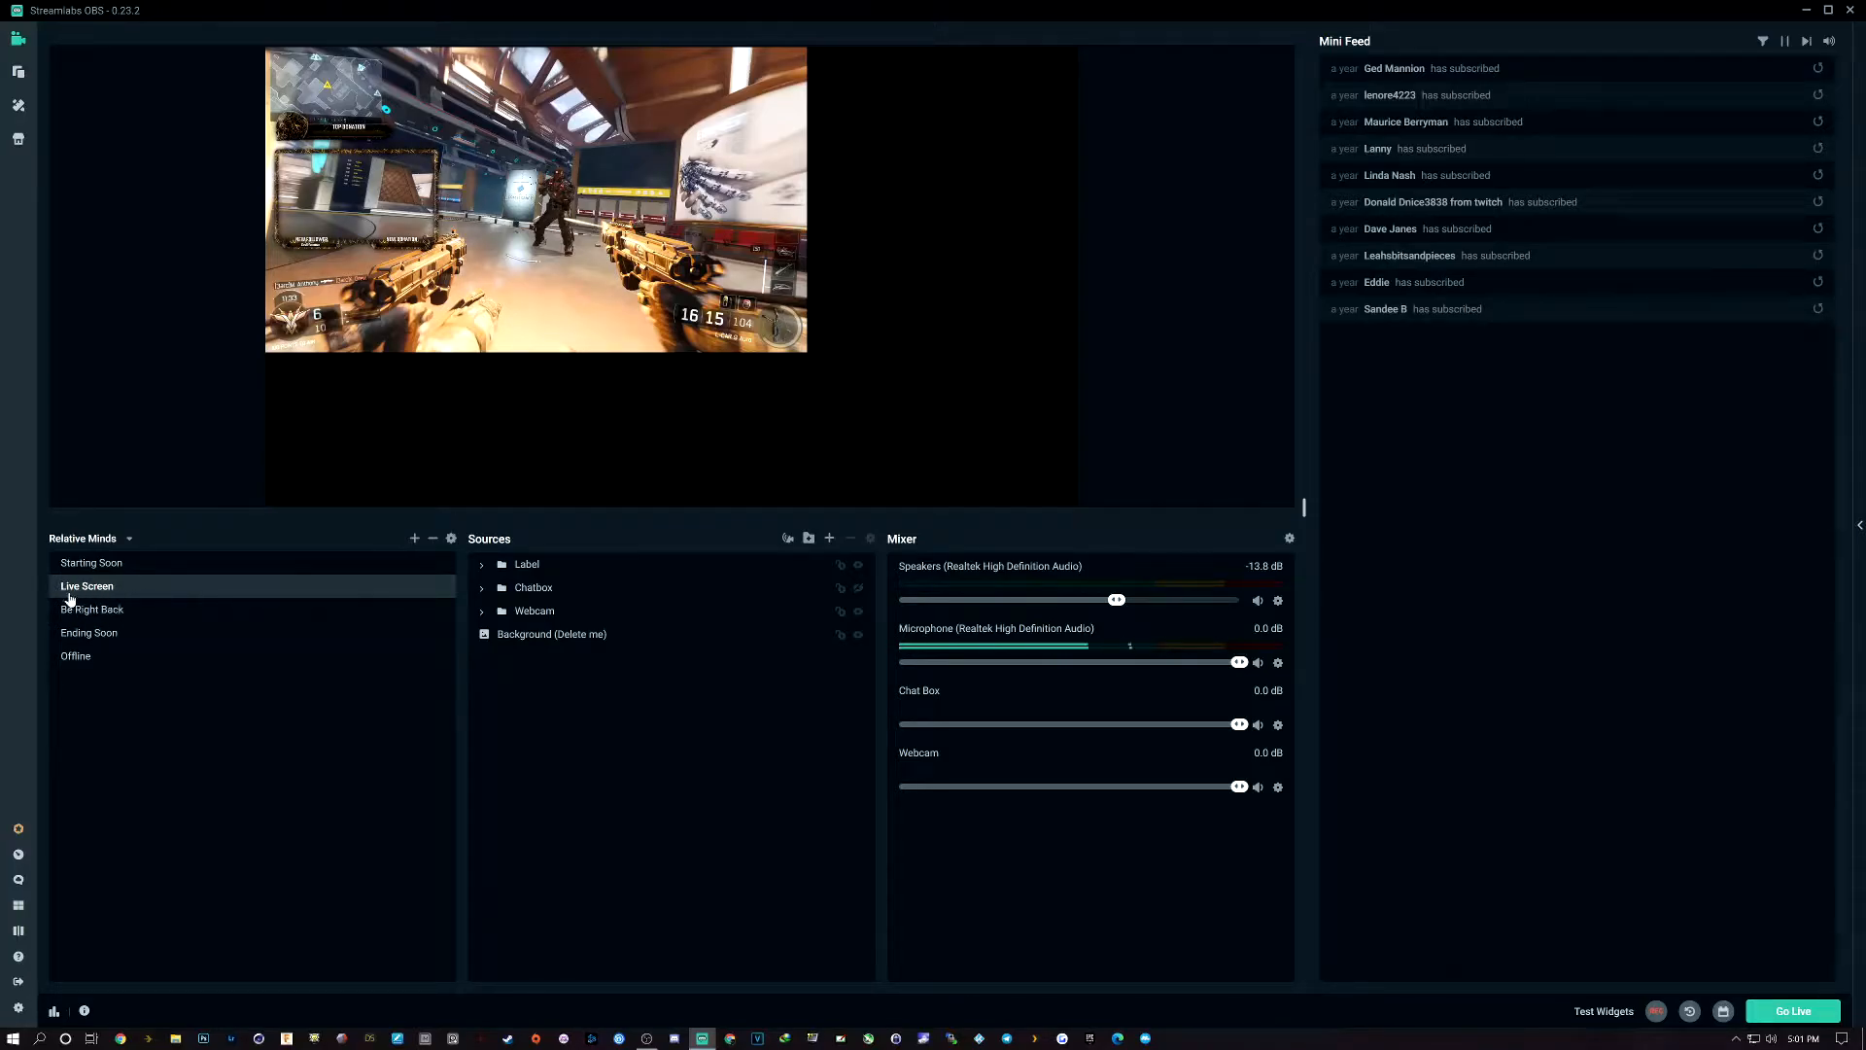
{"action": "left_click", "coordinate": [99, 567]}
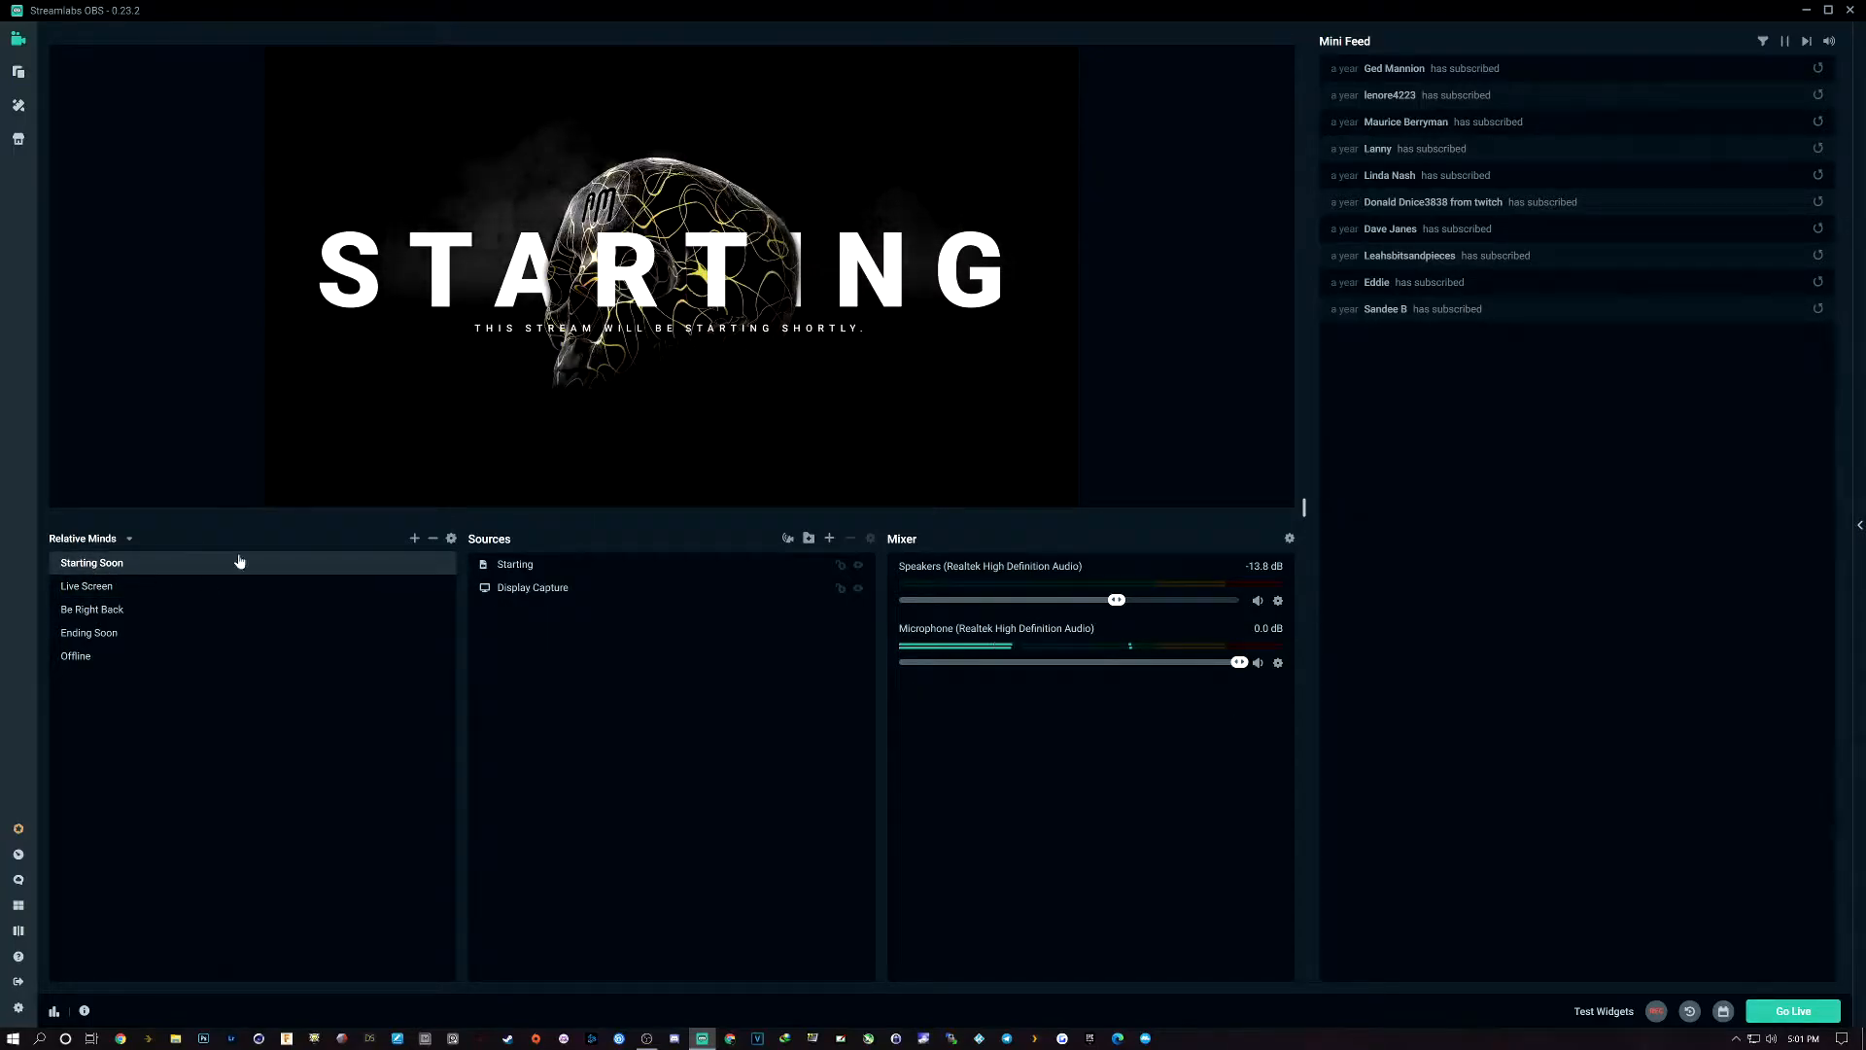
Browse the Alert Box Library and examine the Just Added, Featured and Most Popular widget themes
{"action": "left_click", "coordinate": [16, 73]}
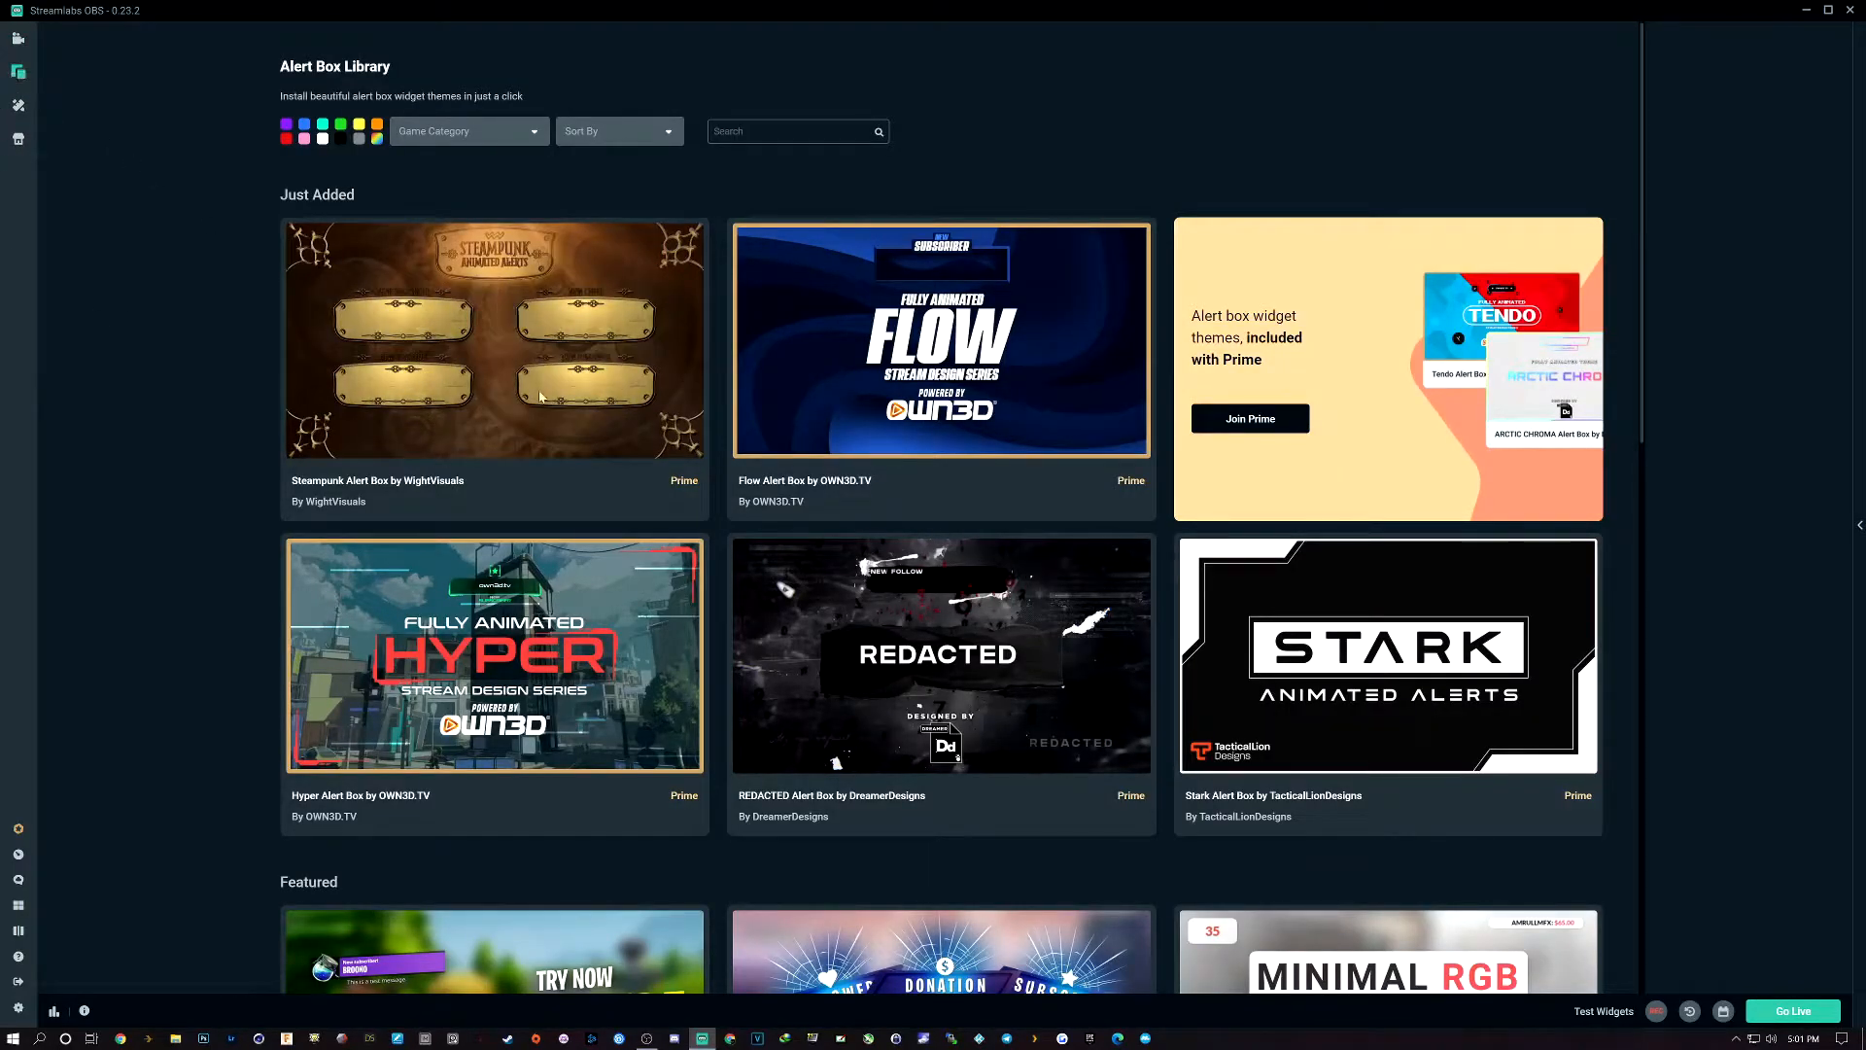
{"action": "mouse_move", "coordinate": [1061, 746]}
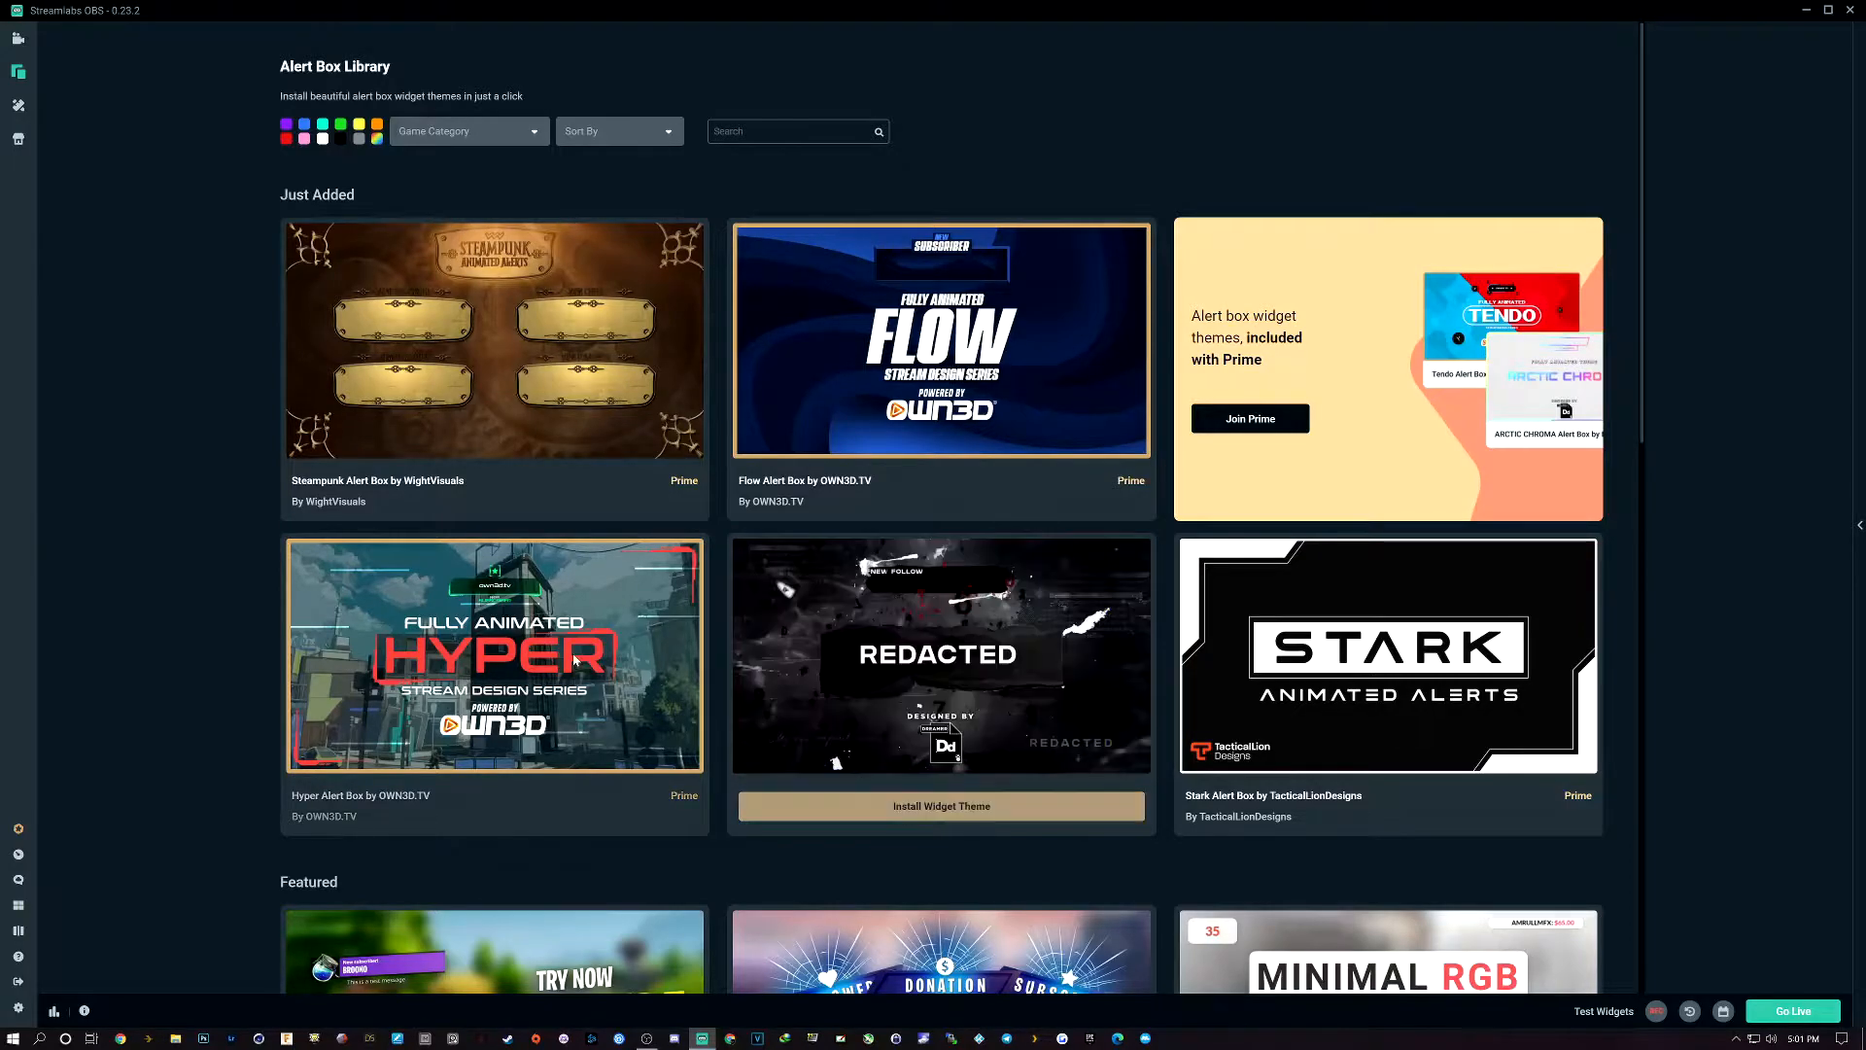
{"action": "scroll", "coordinate": [1014, 781], "scroll_direction": "down", "scroll_amount": 2}
{"action": "scroll", "coordinate": [1014, 780], "scroll_direction": "down", "scroll_amount": 1}
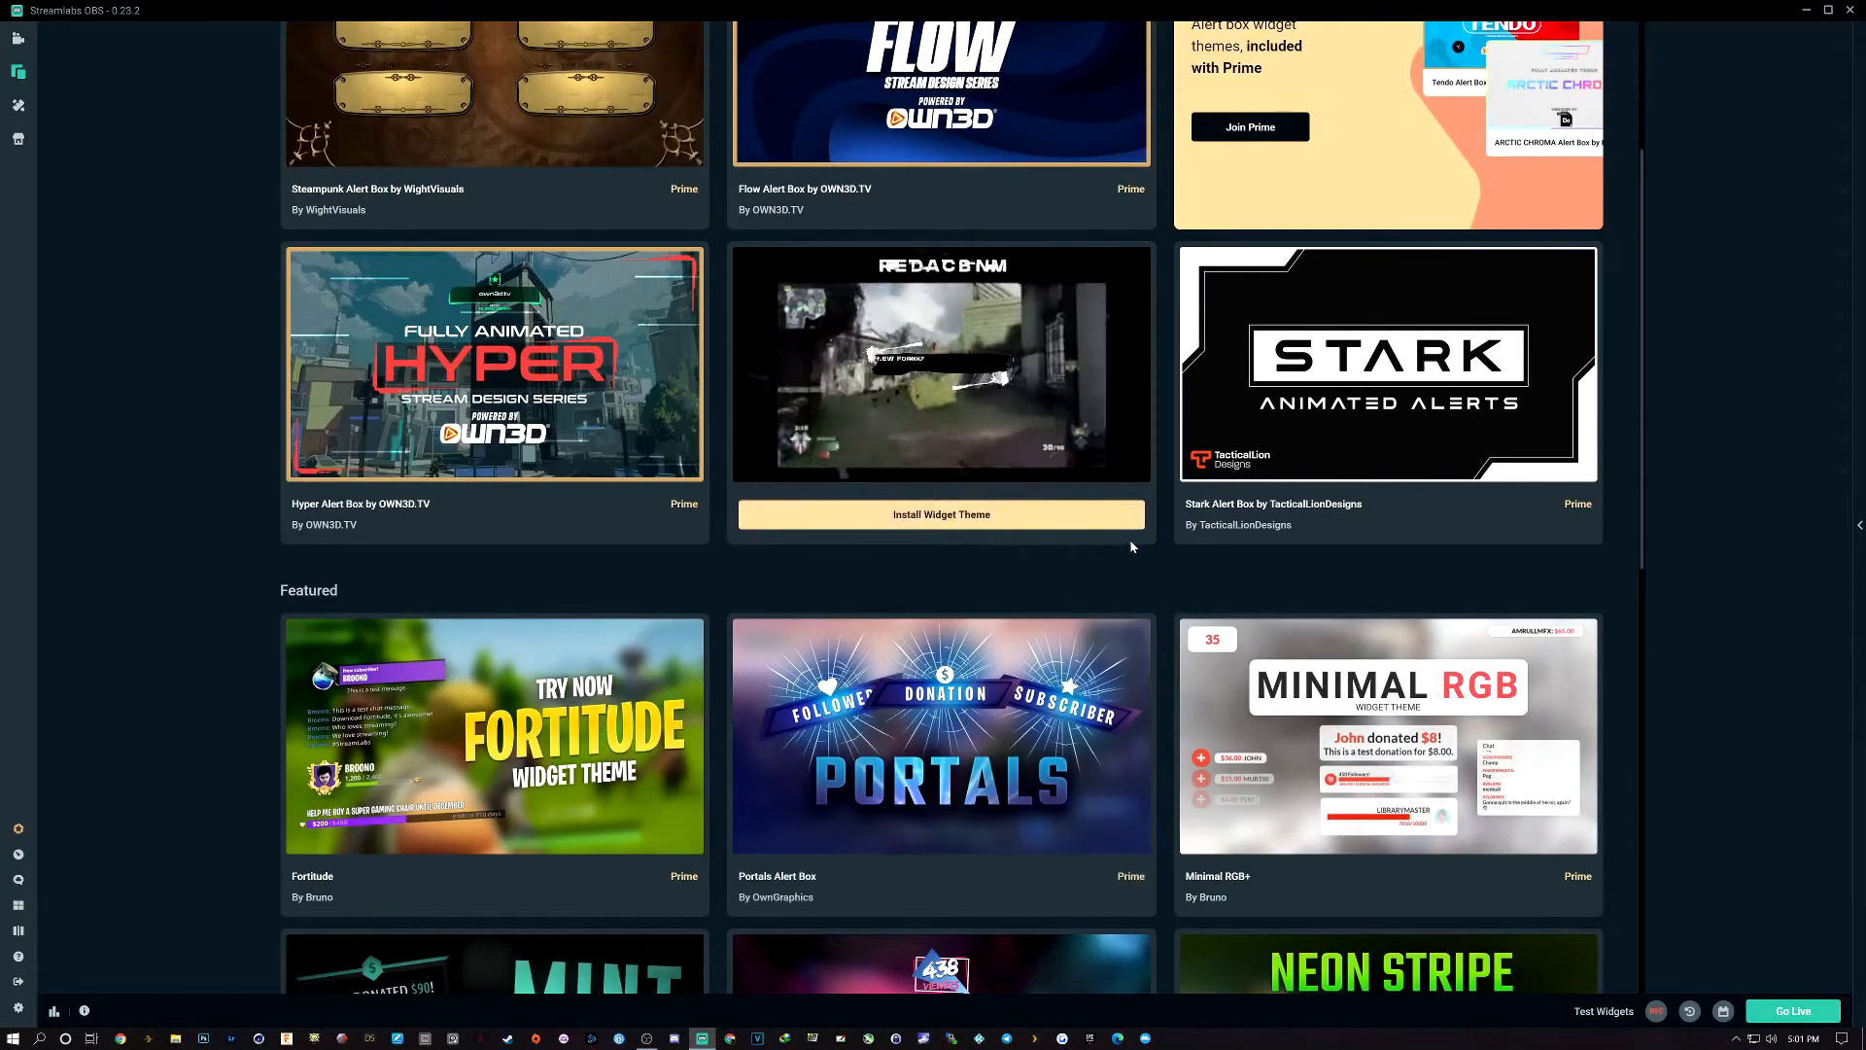
{"action": "mouse_move", "coordinate": [1135, 663]}
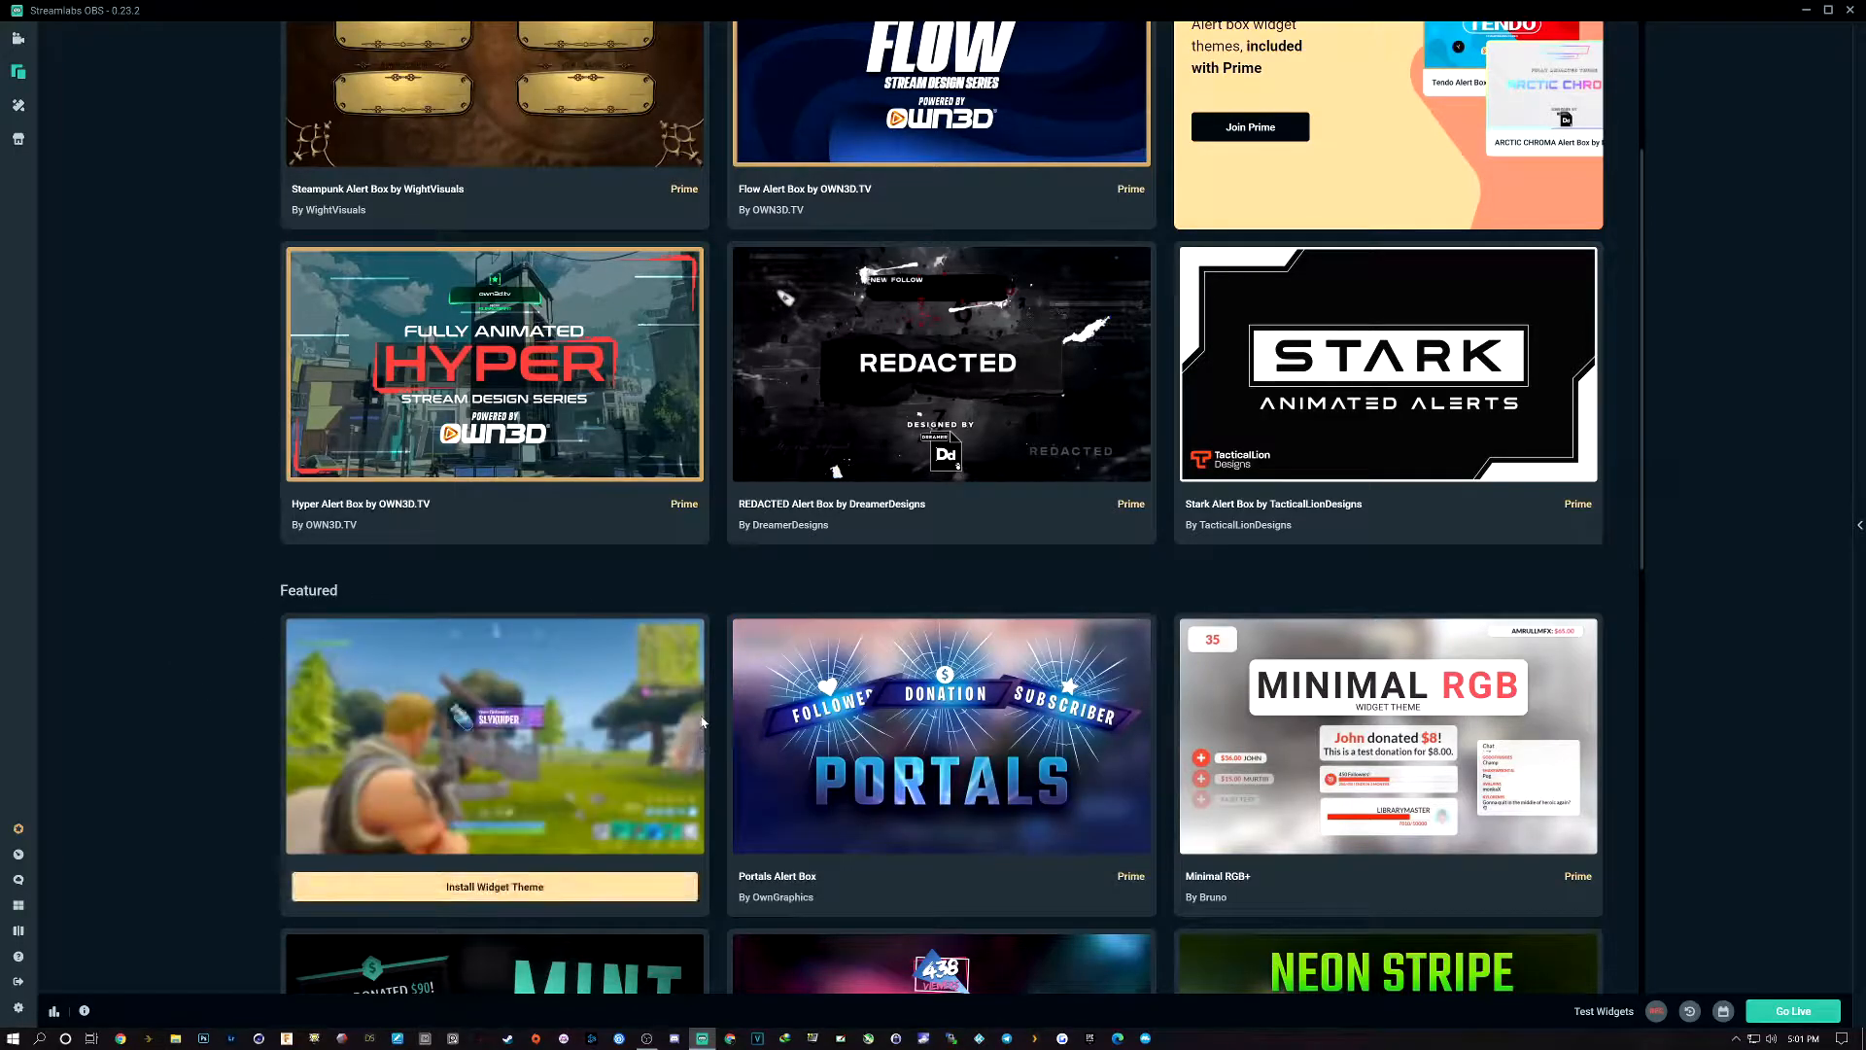
{"action": "scroll", "coordinate": [435, 713], "scroll_direction": "down", "scroll_amount": 3}
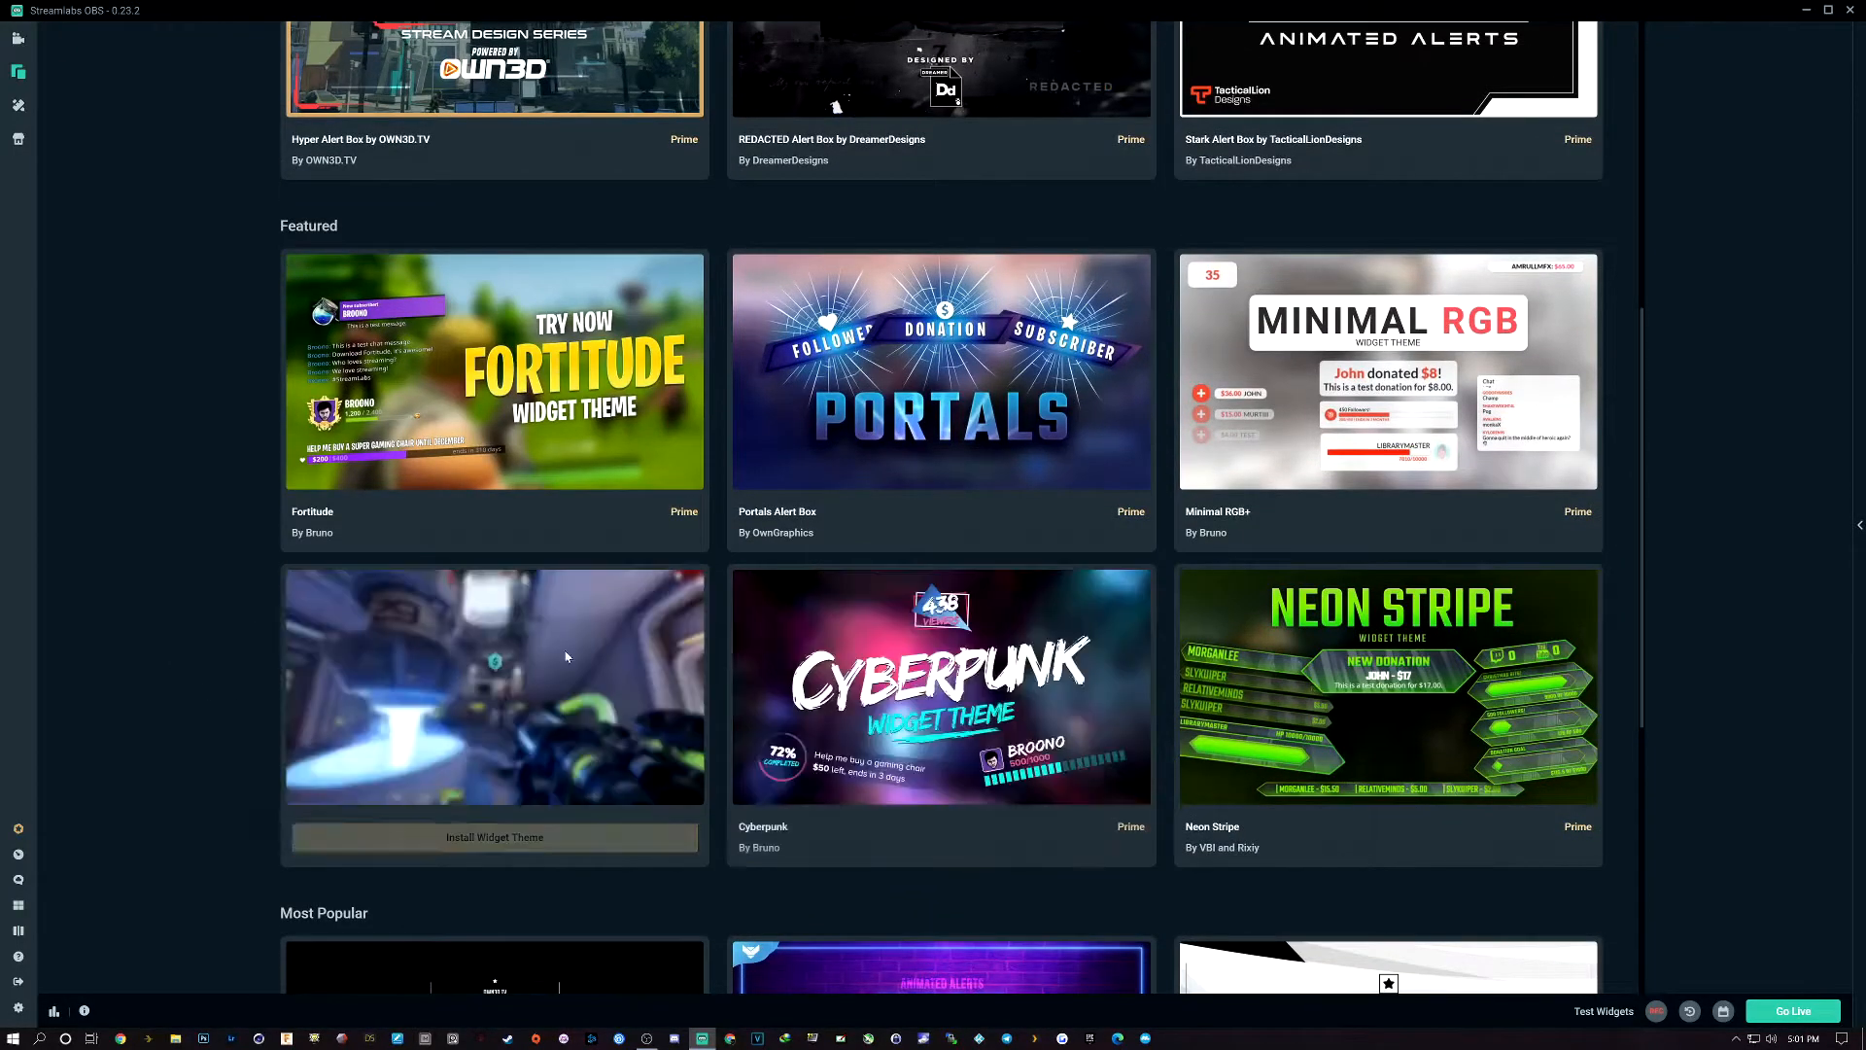
{"action": "scroll", "coordinate": [914, 622], "scroll_direction": "down", "scroll_amount": 3}
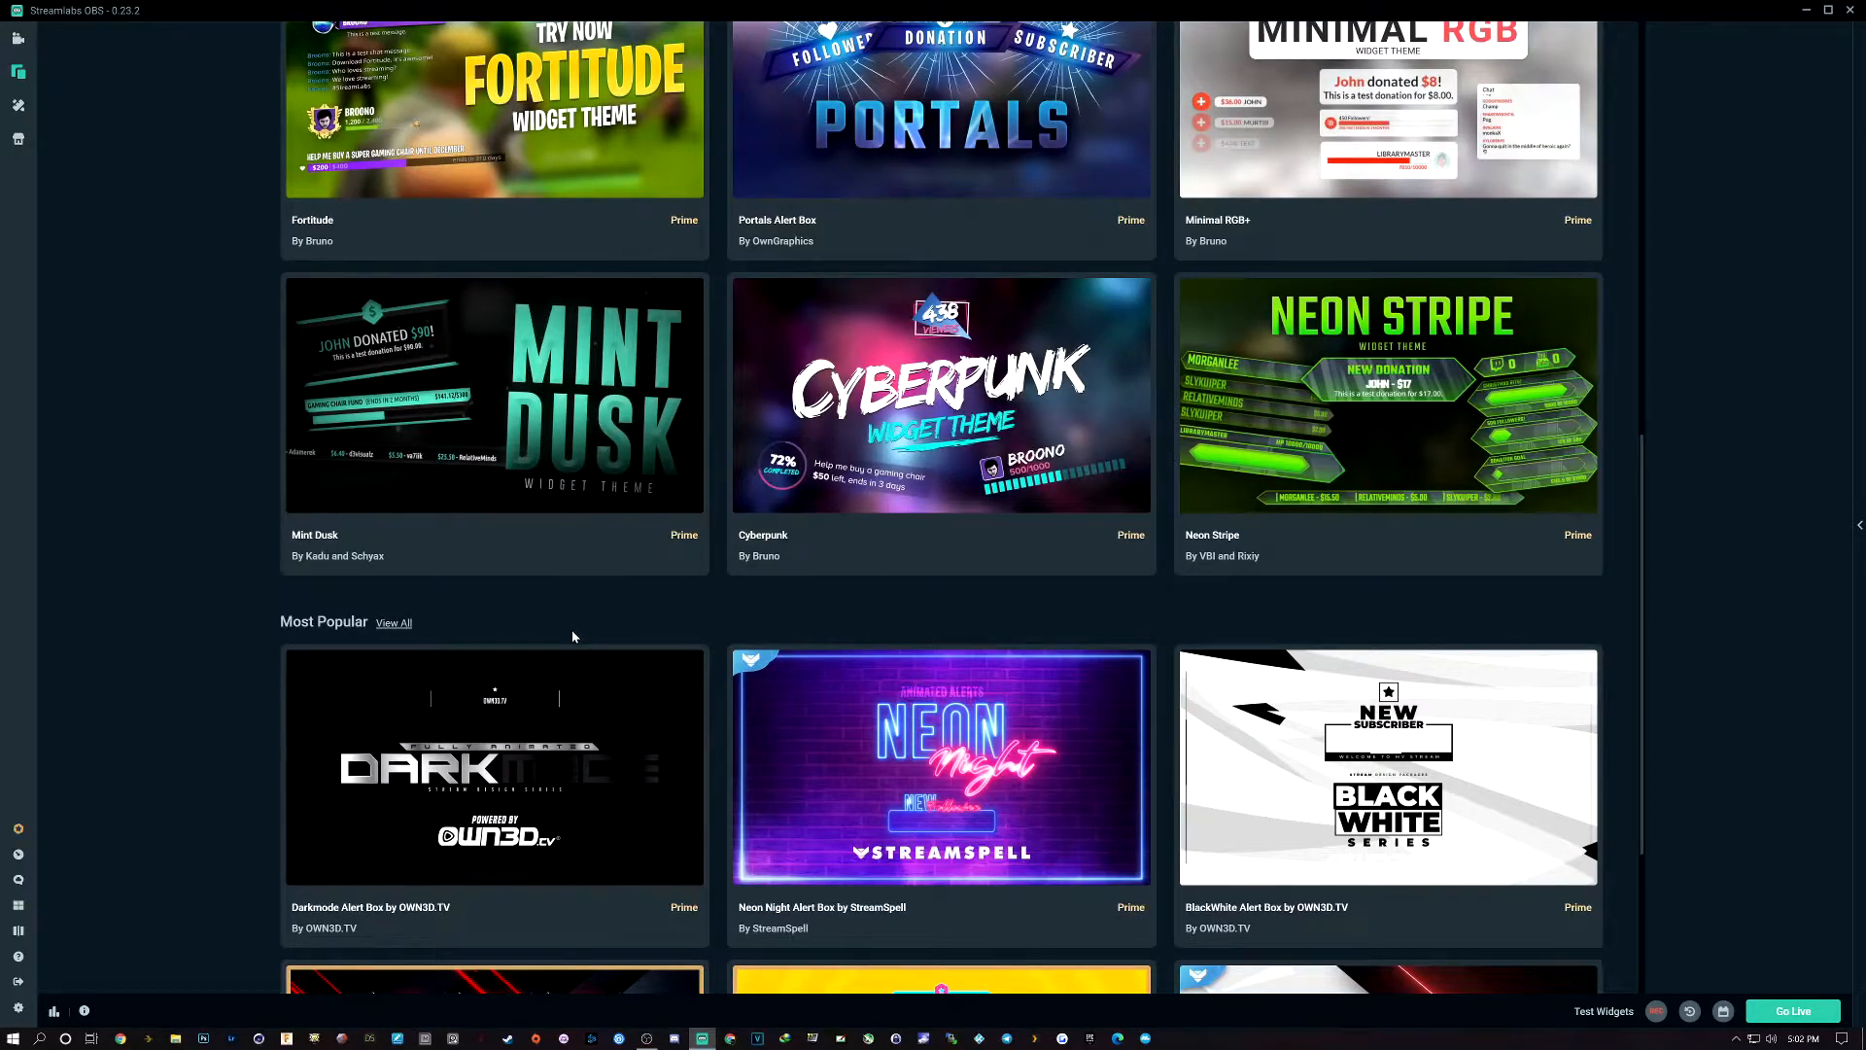
{"action": "scroll", "coordinate": [572, 661], "scroll_direction": "down", "scroll_amount": 3}
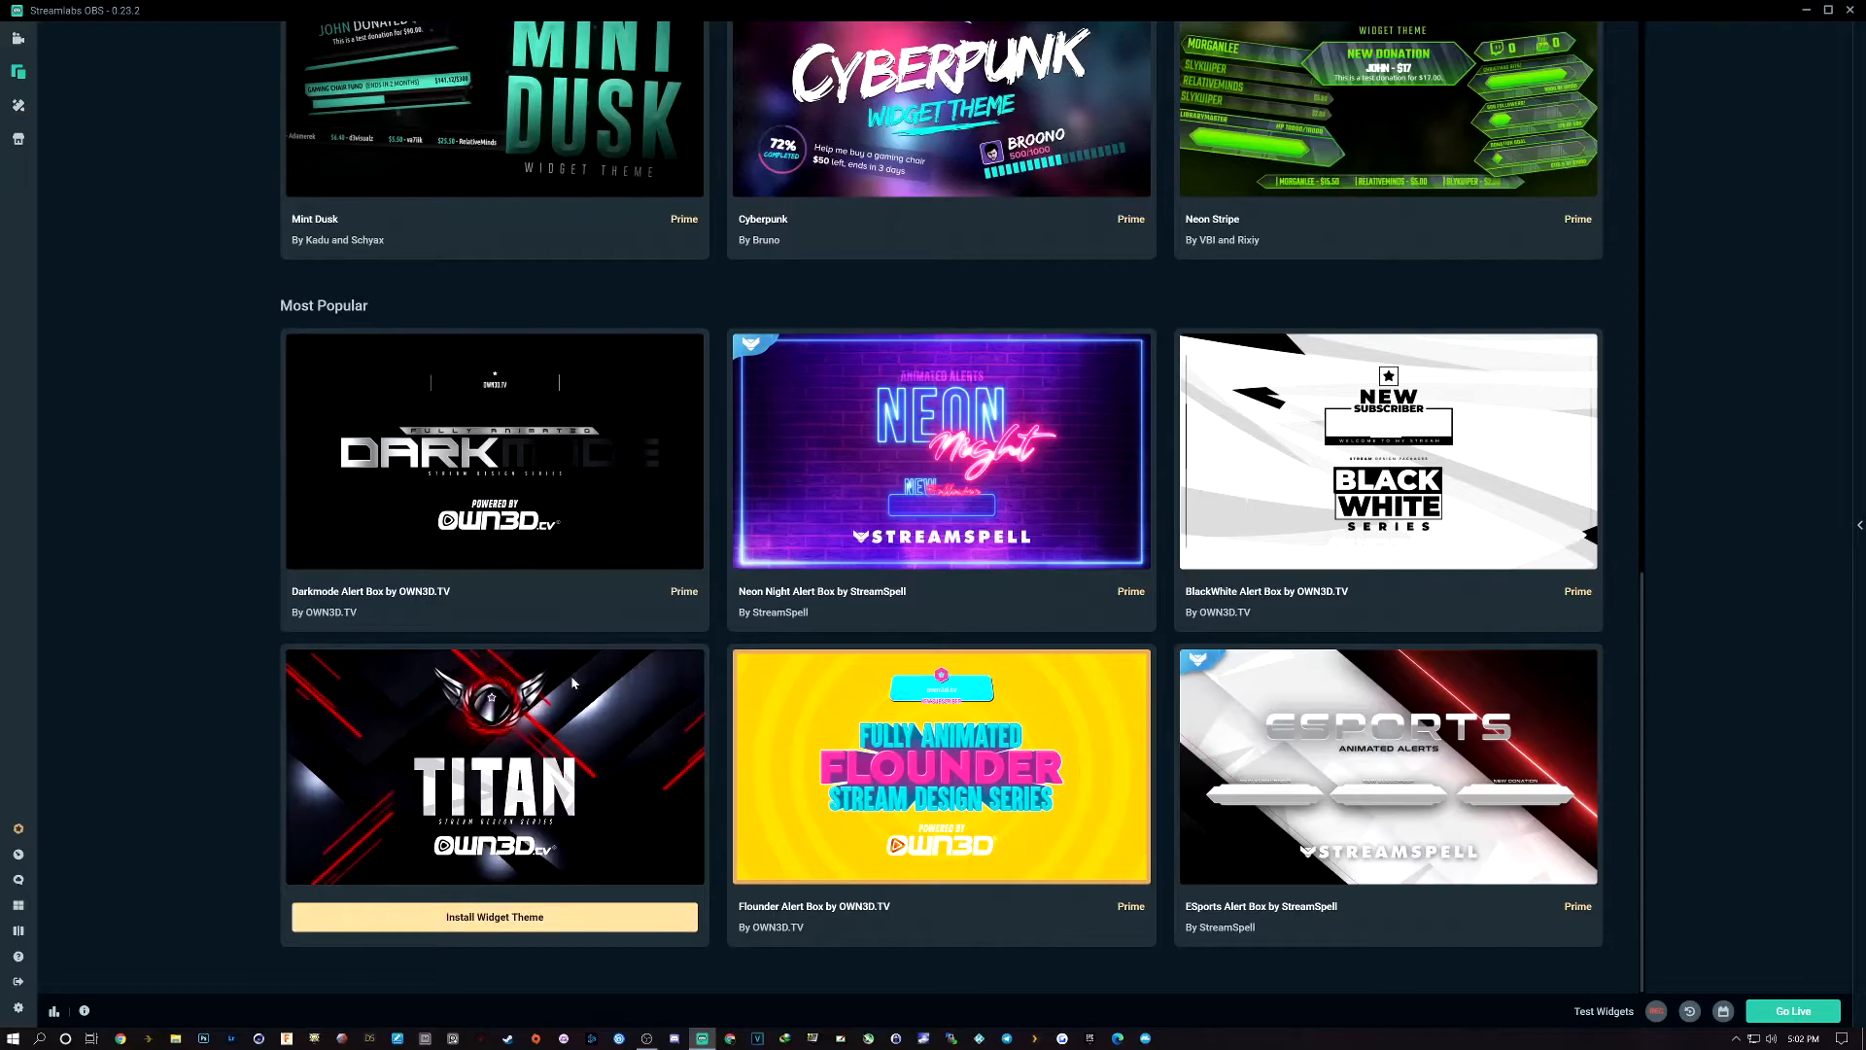
{"action": "mouse_move", "coordinate": [961, 452]}
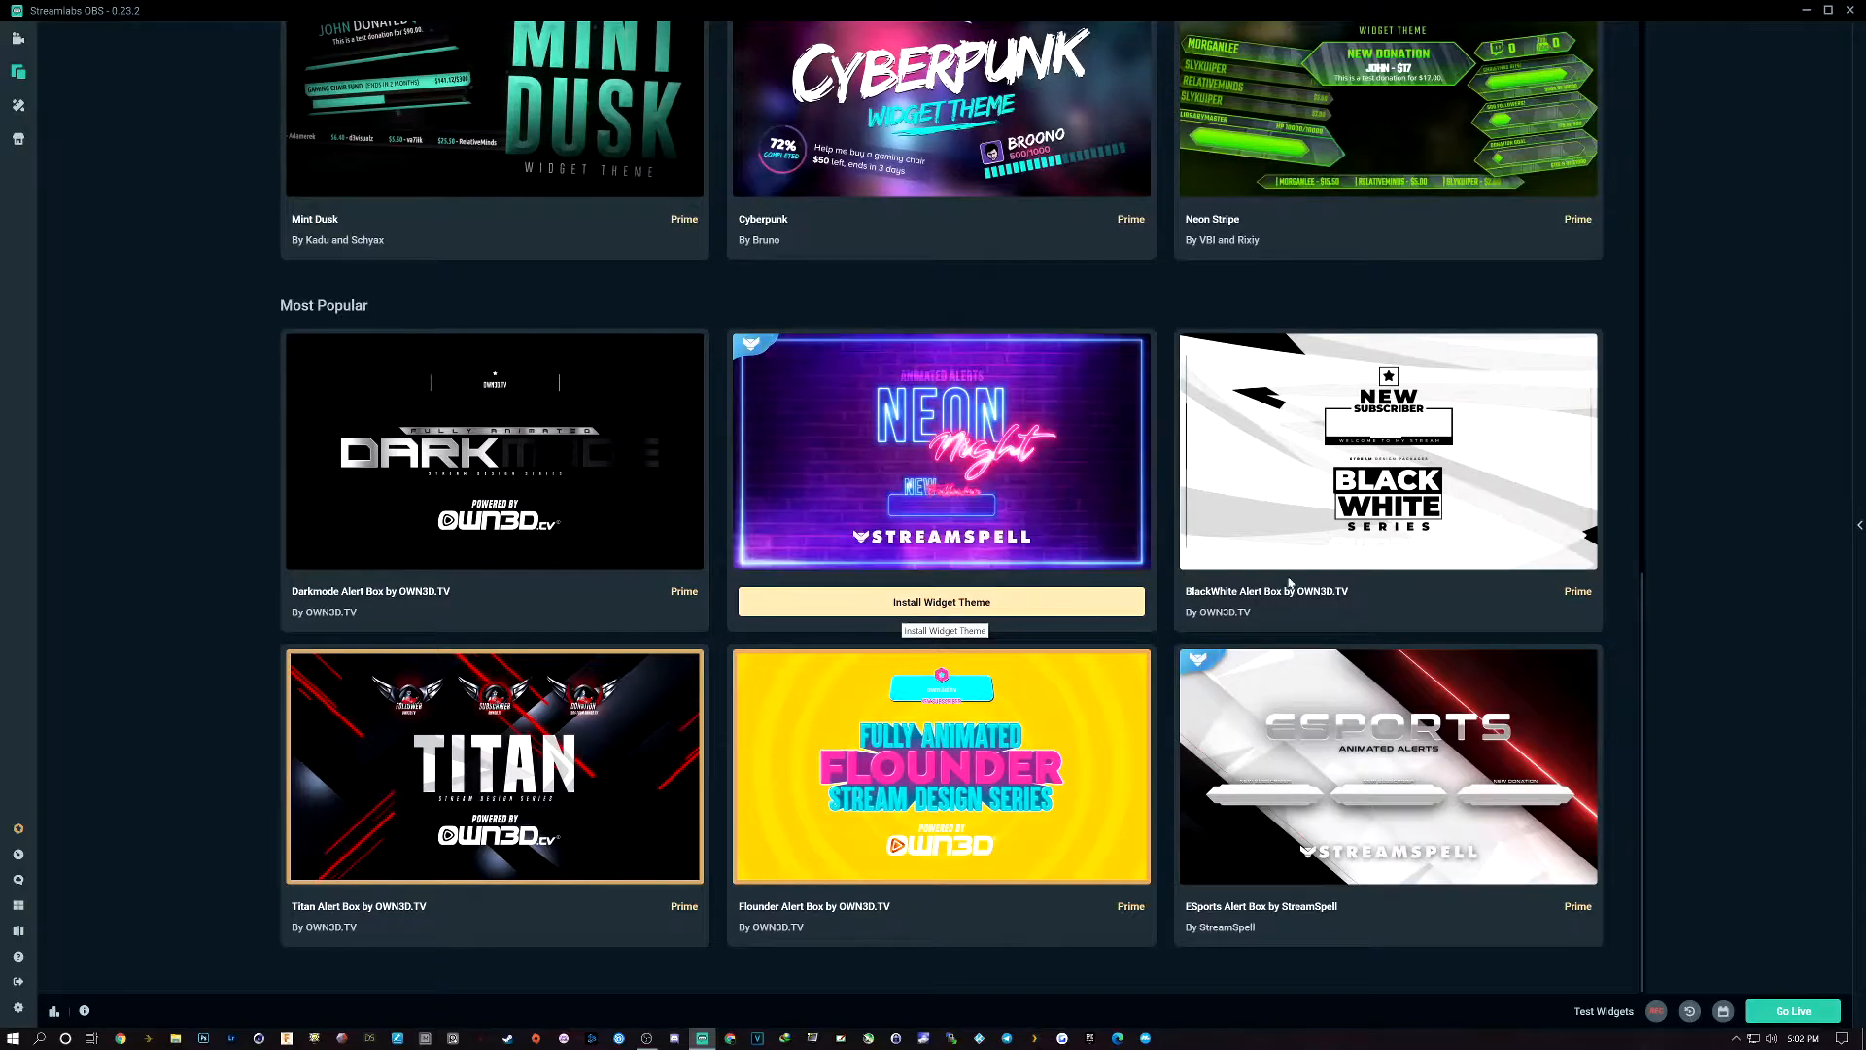
{"action": "mouse_move", "coordinate": [1350, 716]}
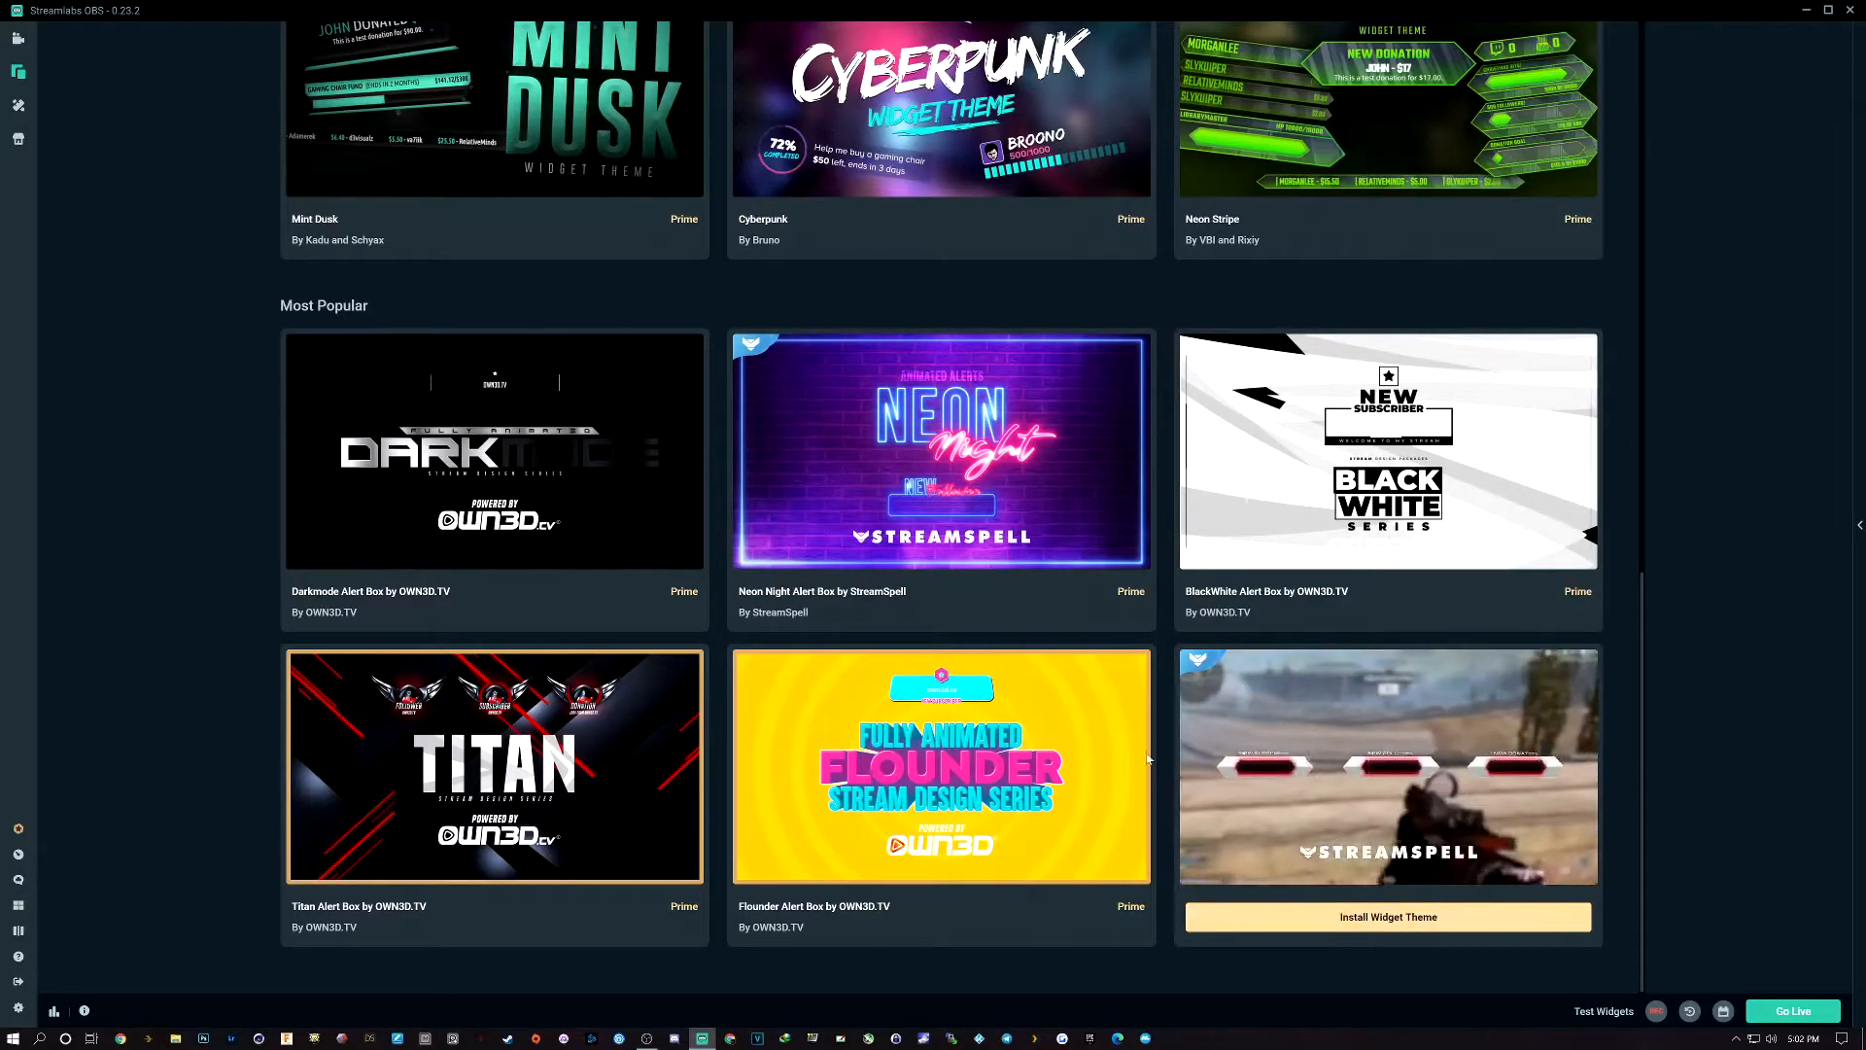
{"action": "scroll", "coordinate": [457, 719], "scroll_direction": "up", "scroll_amount": 10}
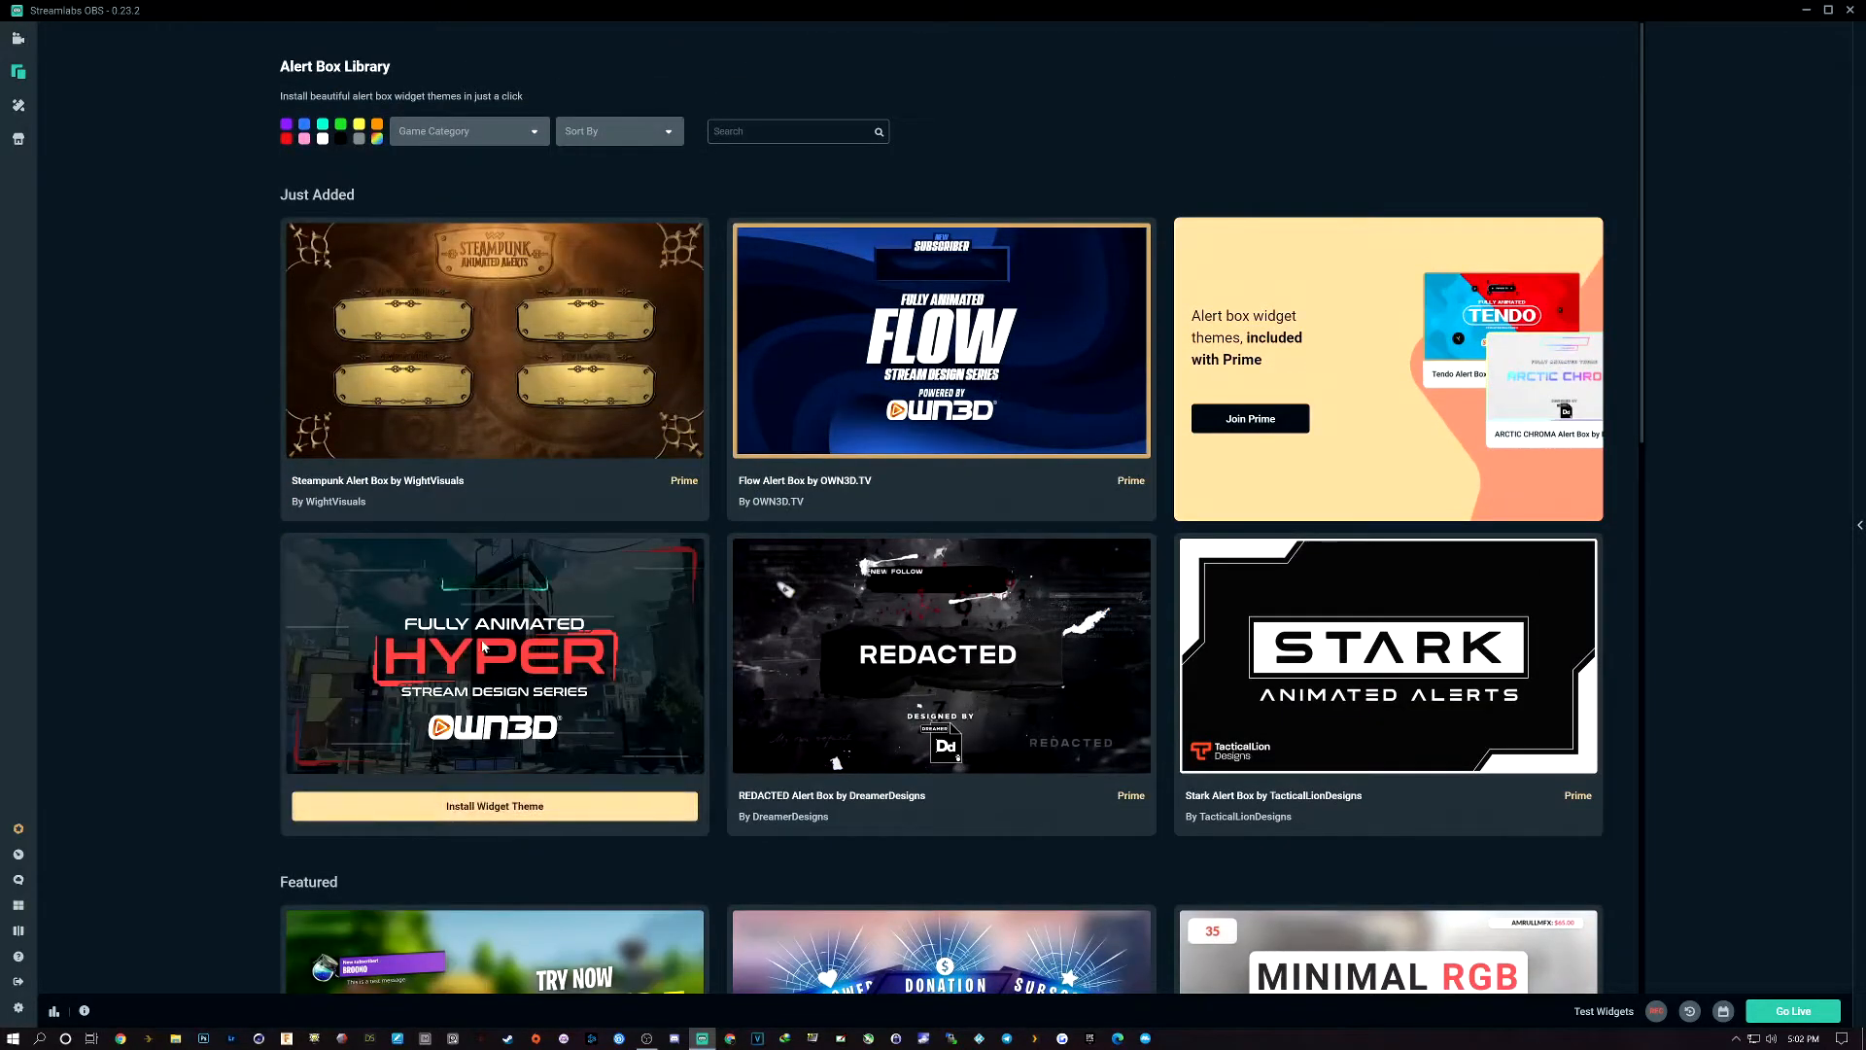
Open the scene themes library and filter the overlays by the Generic/Variety game category
{"action": "left_click", "coordinate": [19, 106]}
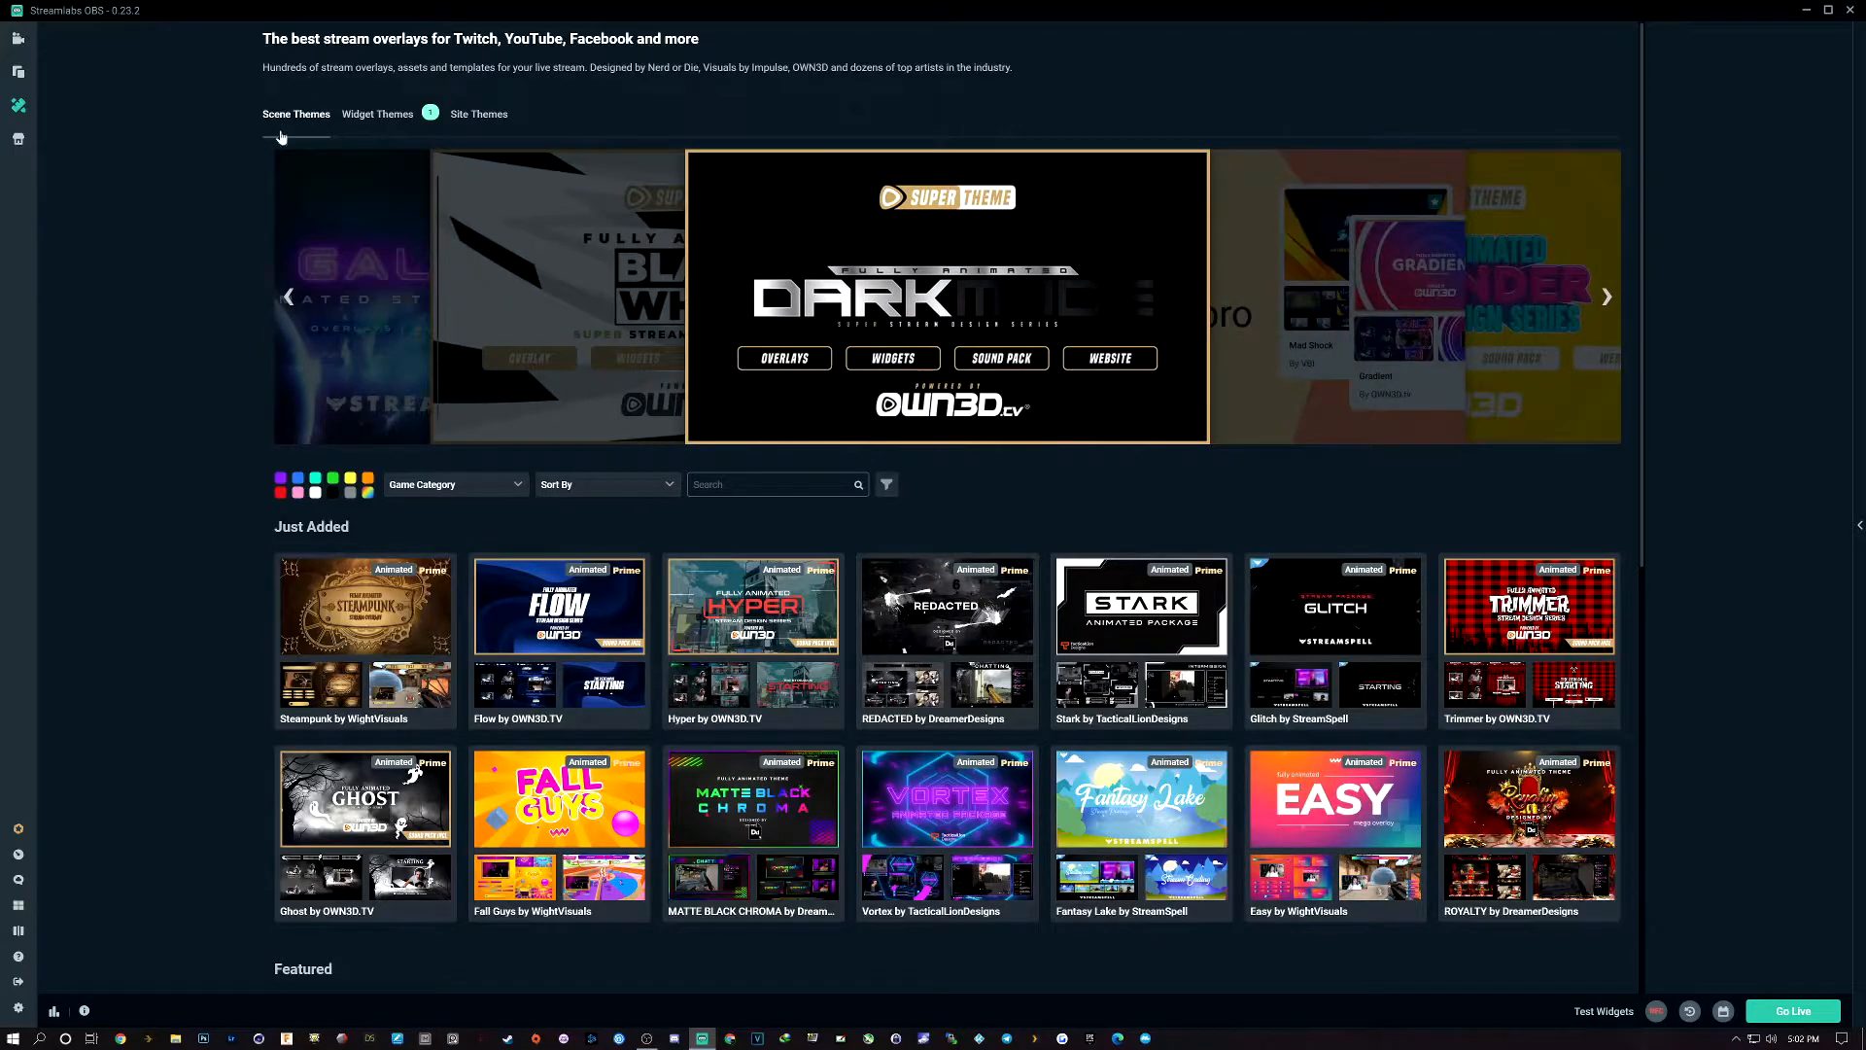
{"action": "left_click", "coordinate": [500, 494]}
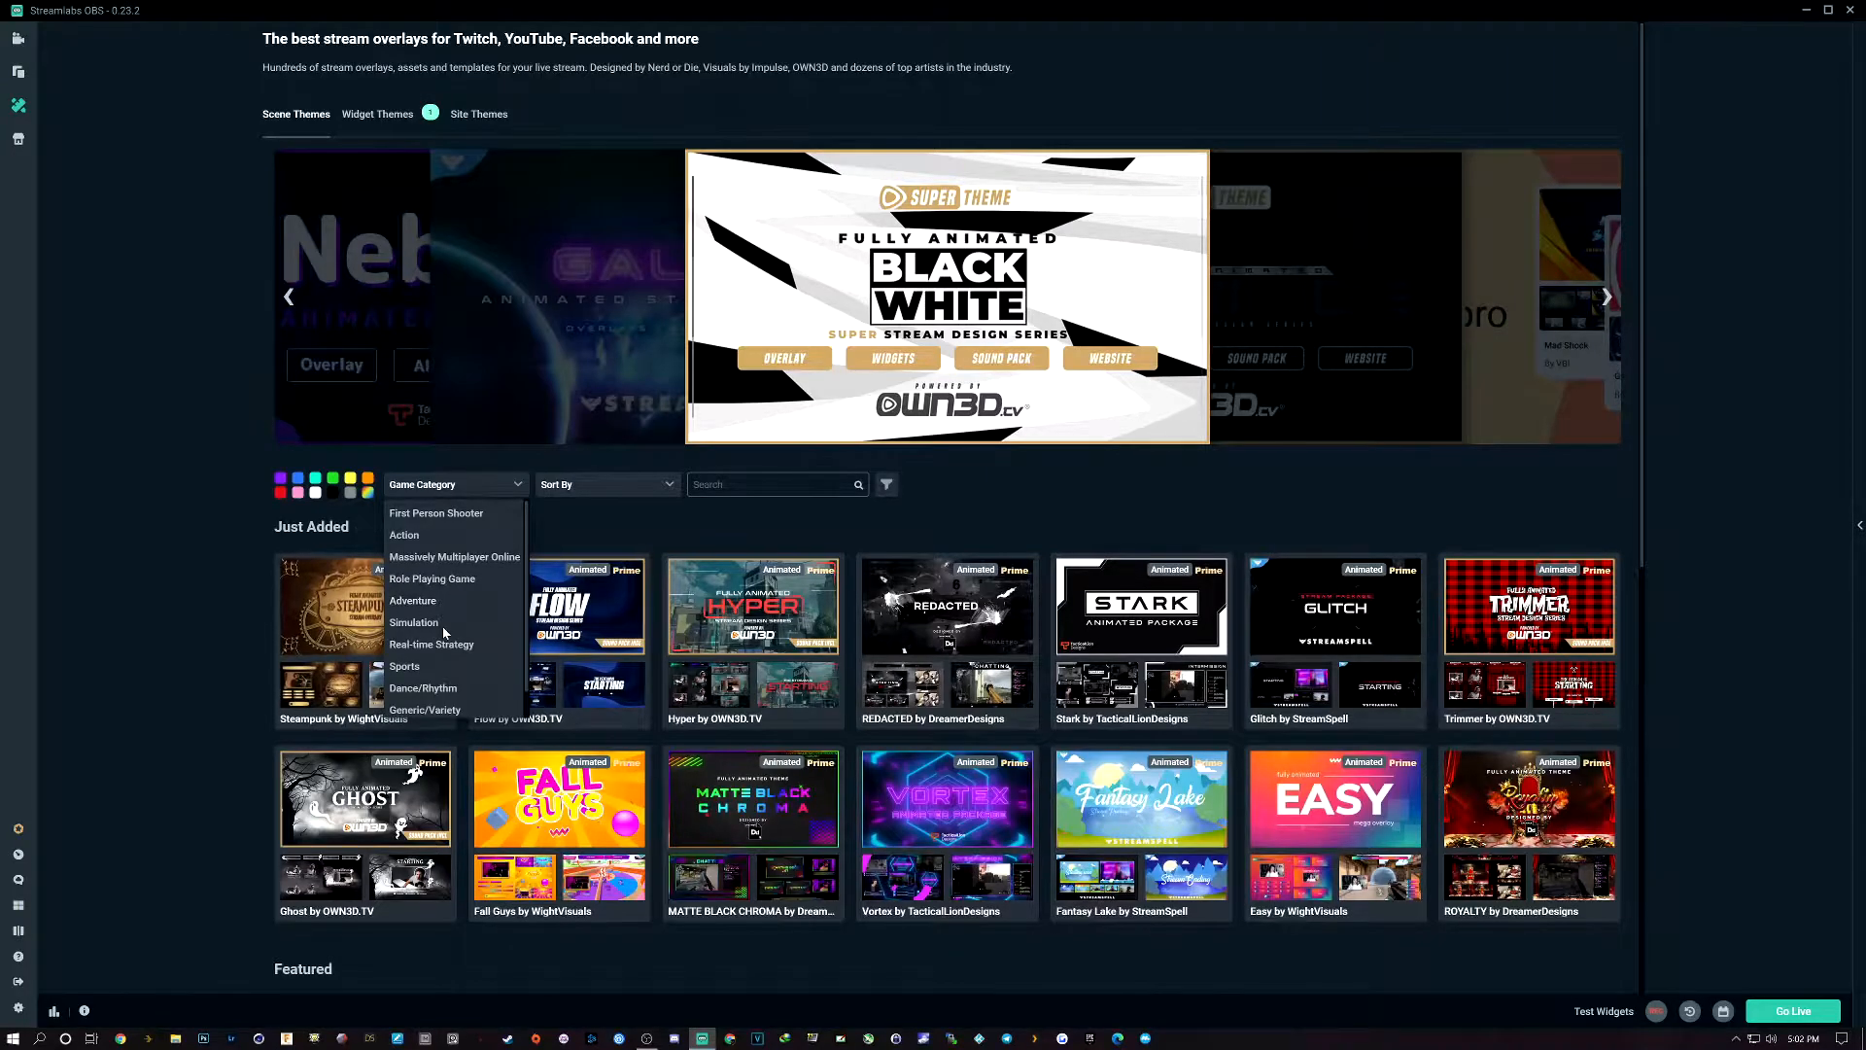
{"action": "scroll", "coordinate": [437, 686], "scroll_direction": "down", "scroll_amount": 1}
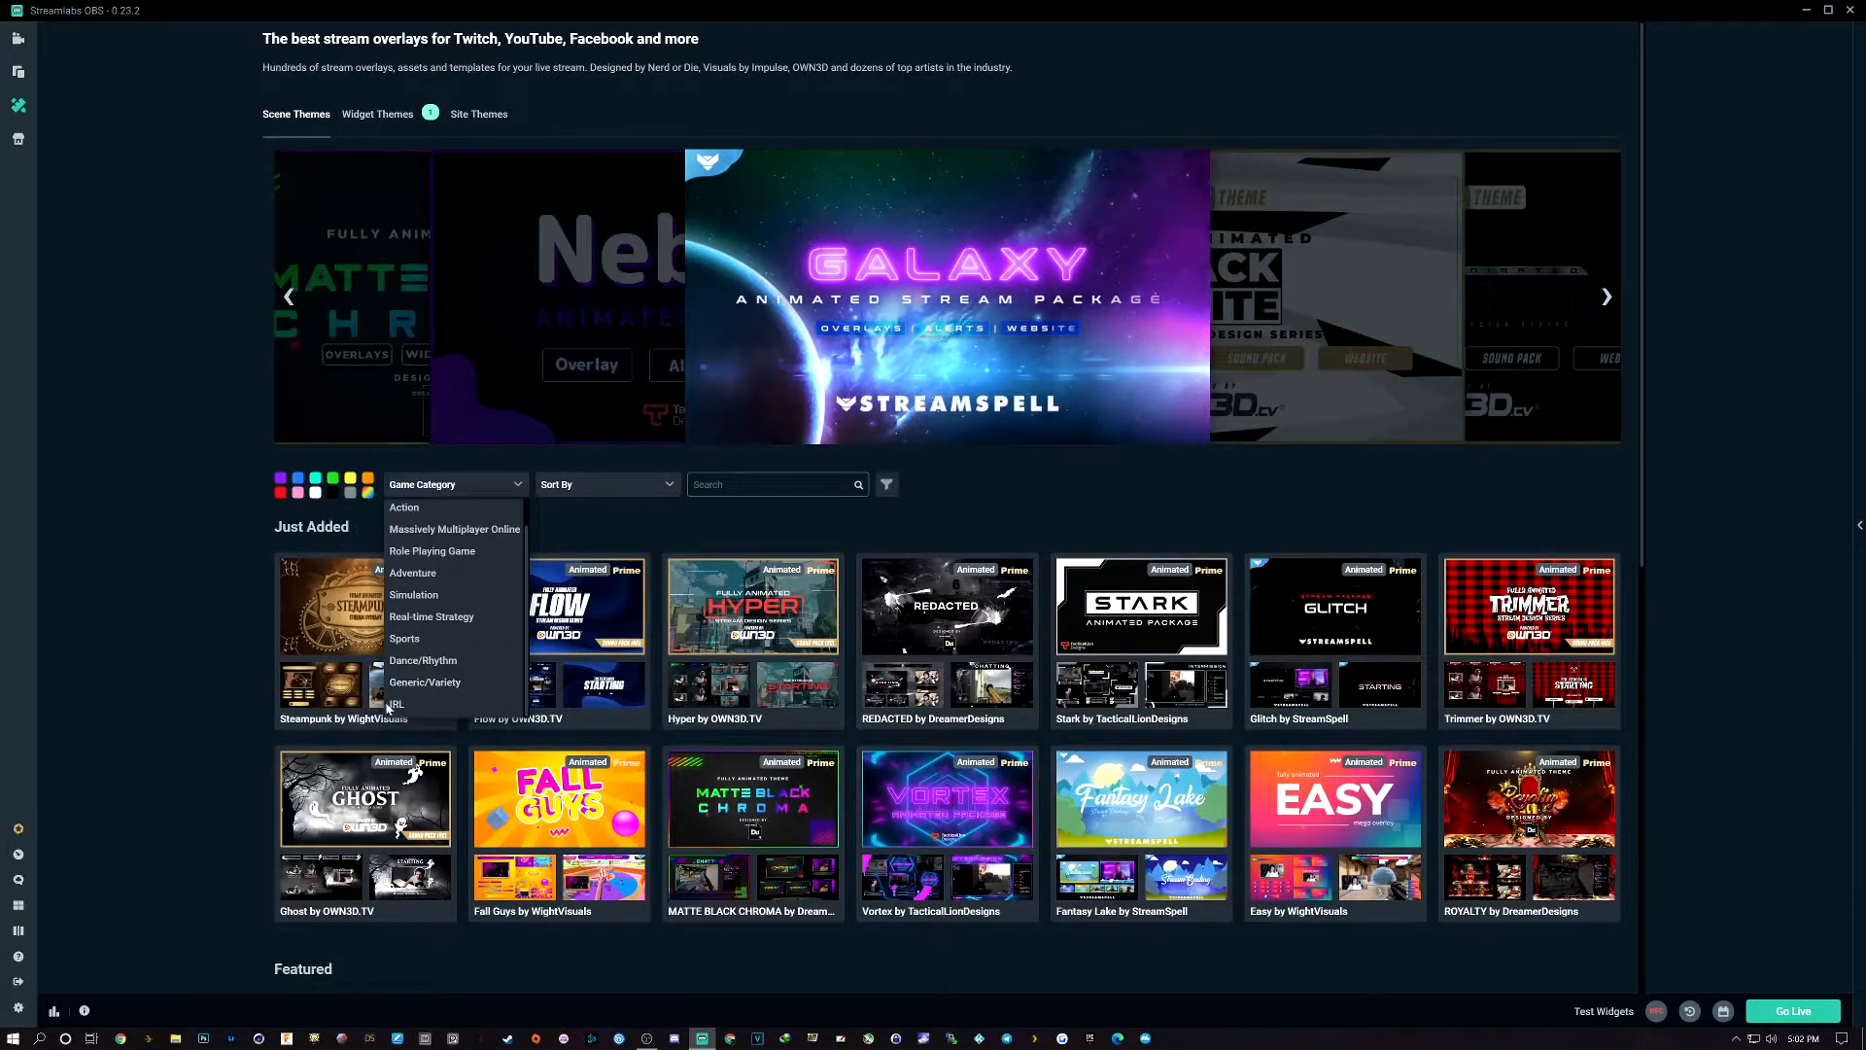
{"action": "left_click", "coordinate": [428, 684]}
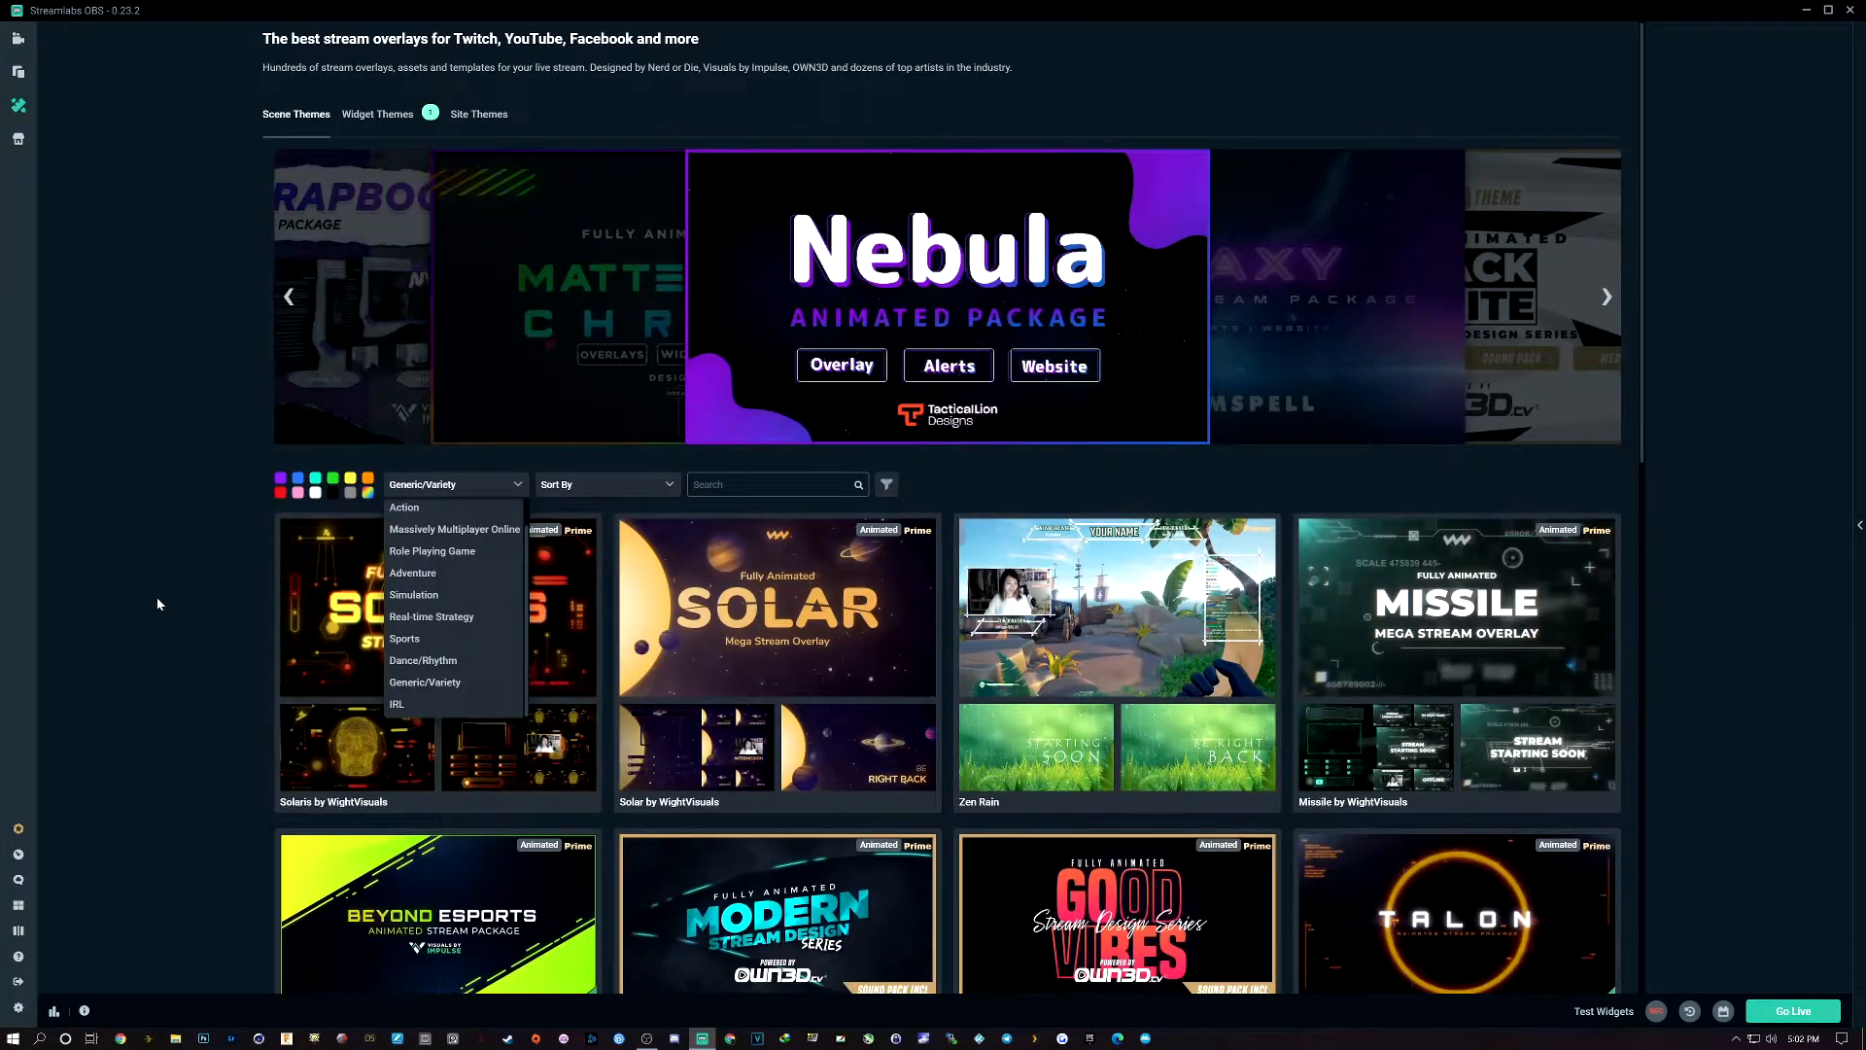
{"action": "left_click", "coordinate": [158, 603]}
Look through the first page of Generic/Variety scene themes down to its end
{"action": "scroll", "coordinate": [1055, 674], "scroll_direction": "down", "scroll_amount": 3}
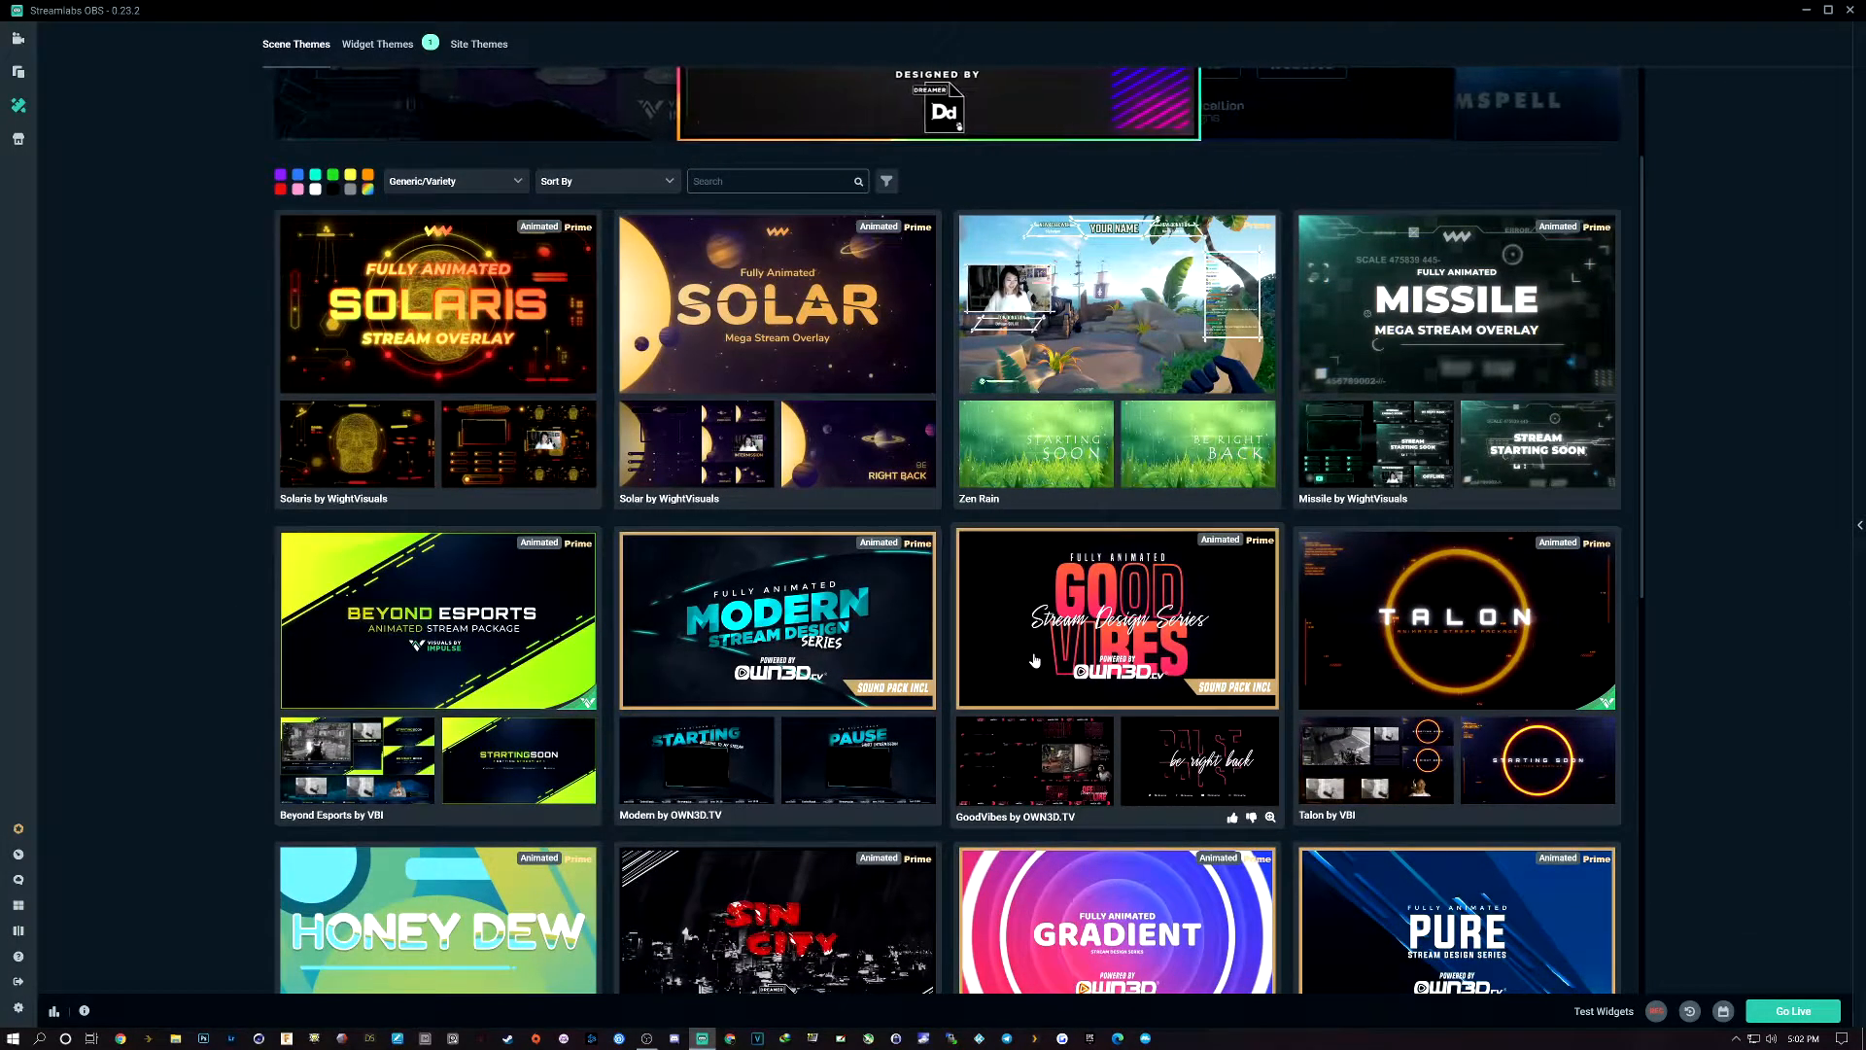
{"action": "scroll", "coordinate": [1033, 661], "scroll_direction": "down", "scroll_amount": 3}
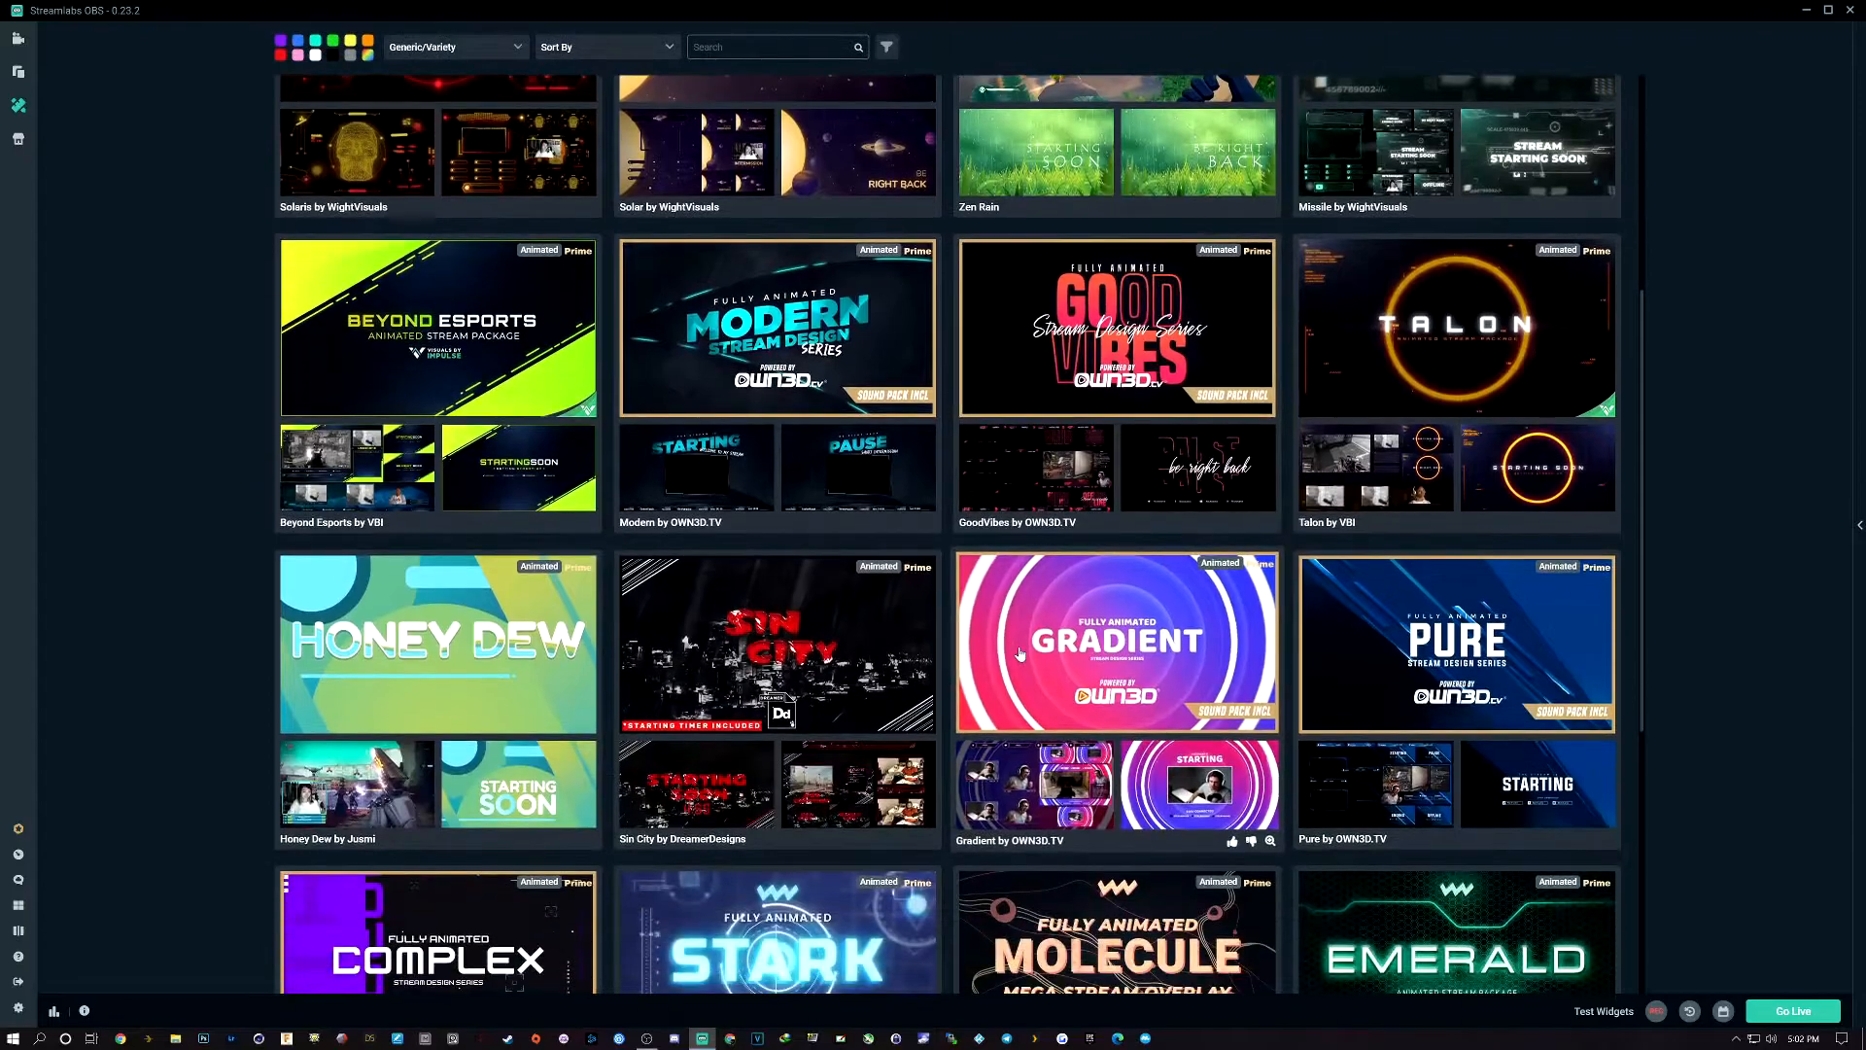
{"action": "scroll", "coordinate": [948, 633], "scroll_direction": "down", "scroll_amount": 3}
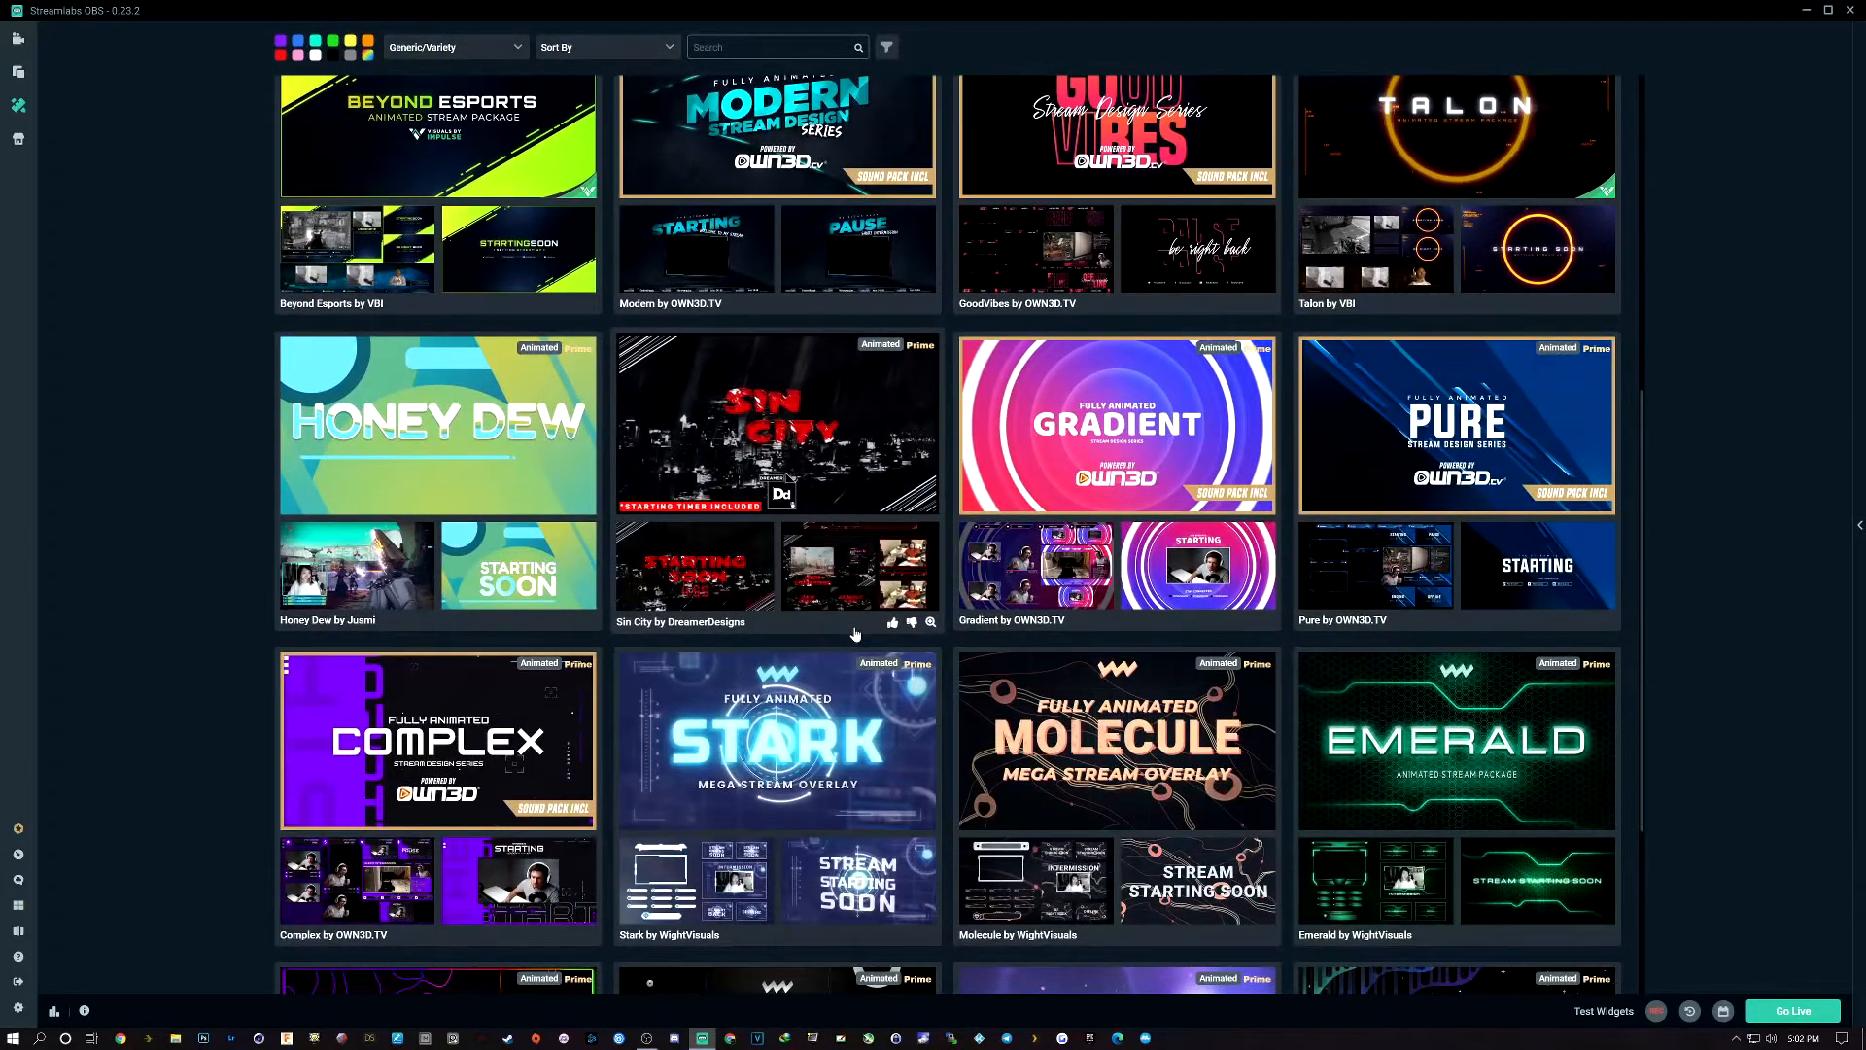
{"action": "scroll", "coordinate": [722, 607], "scroll_direction": "down", "scroll_amount": 3}
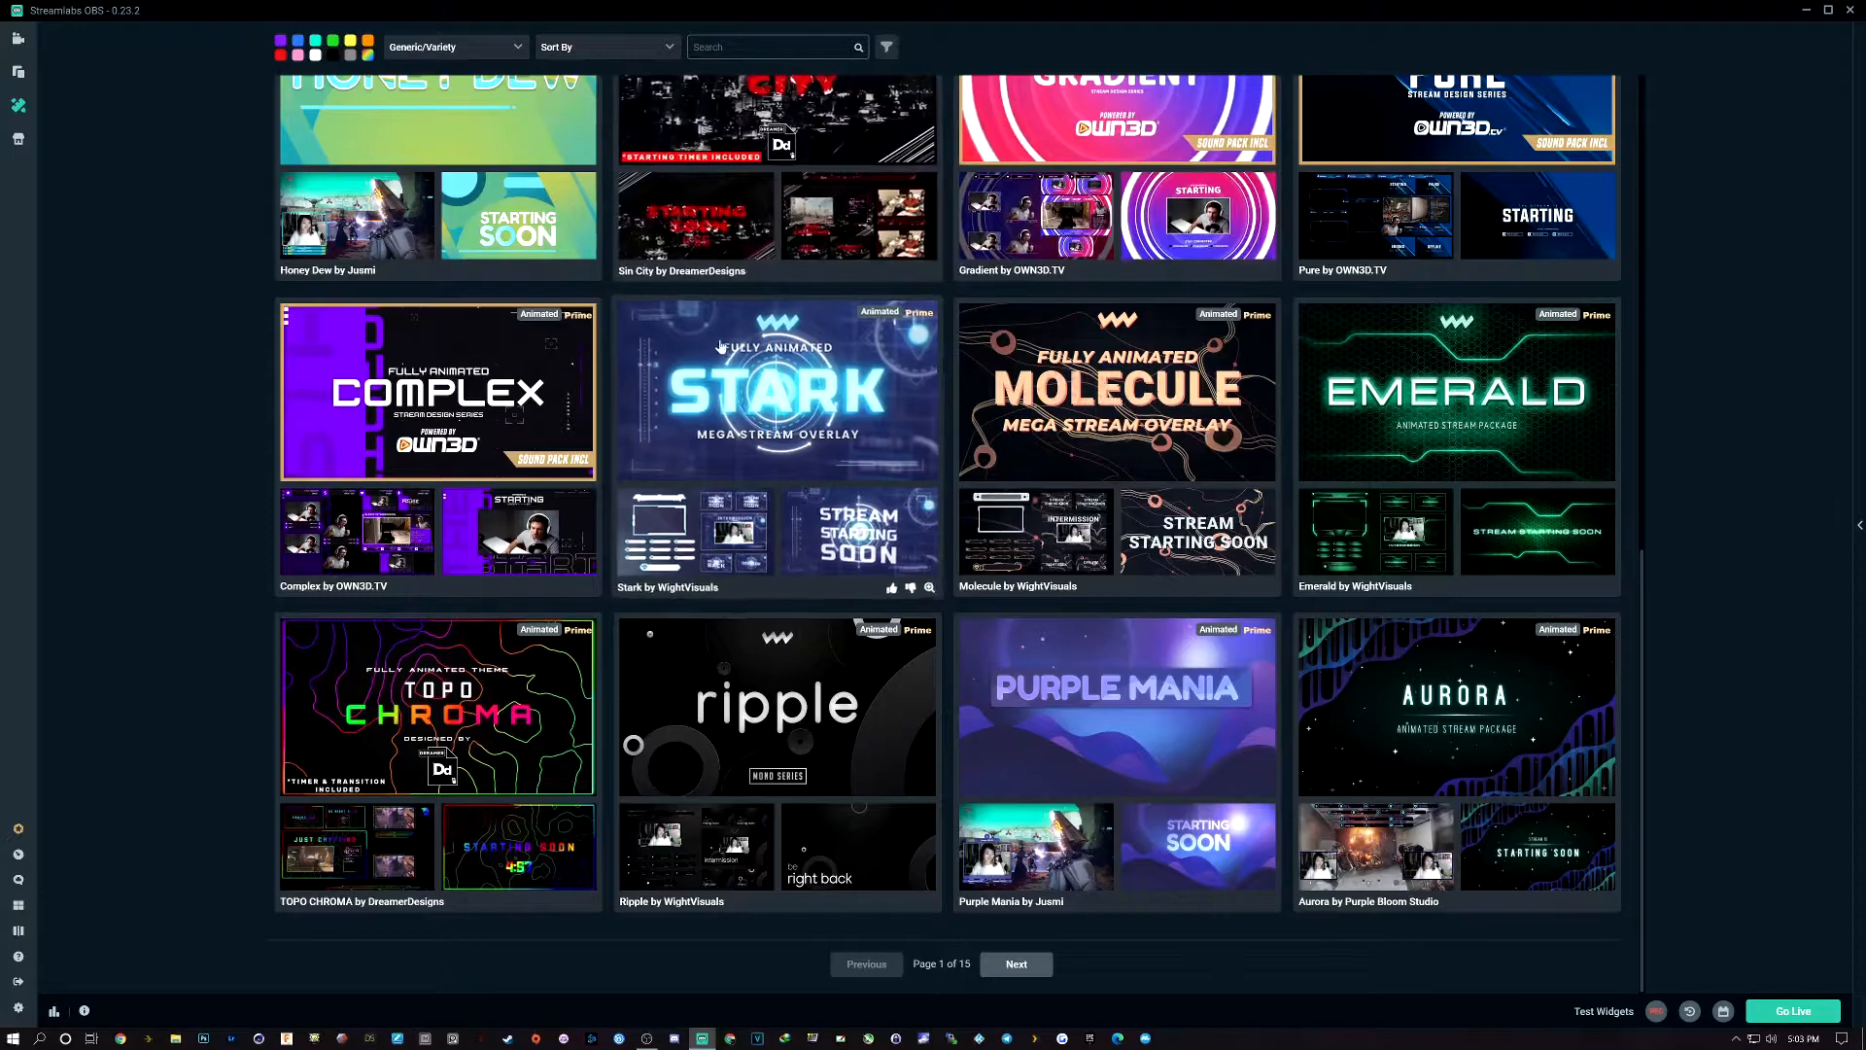
Go to page 2 of the Generic/Variety scene themes and look through its overlays
{"action": "left_click", "coordinate": [1016, 963]}
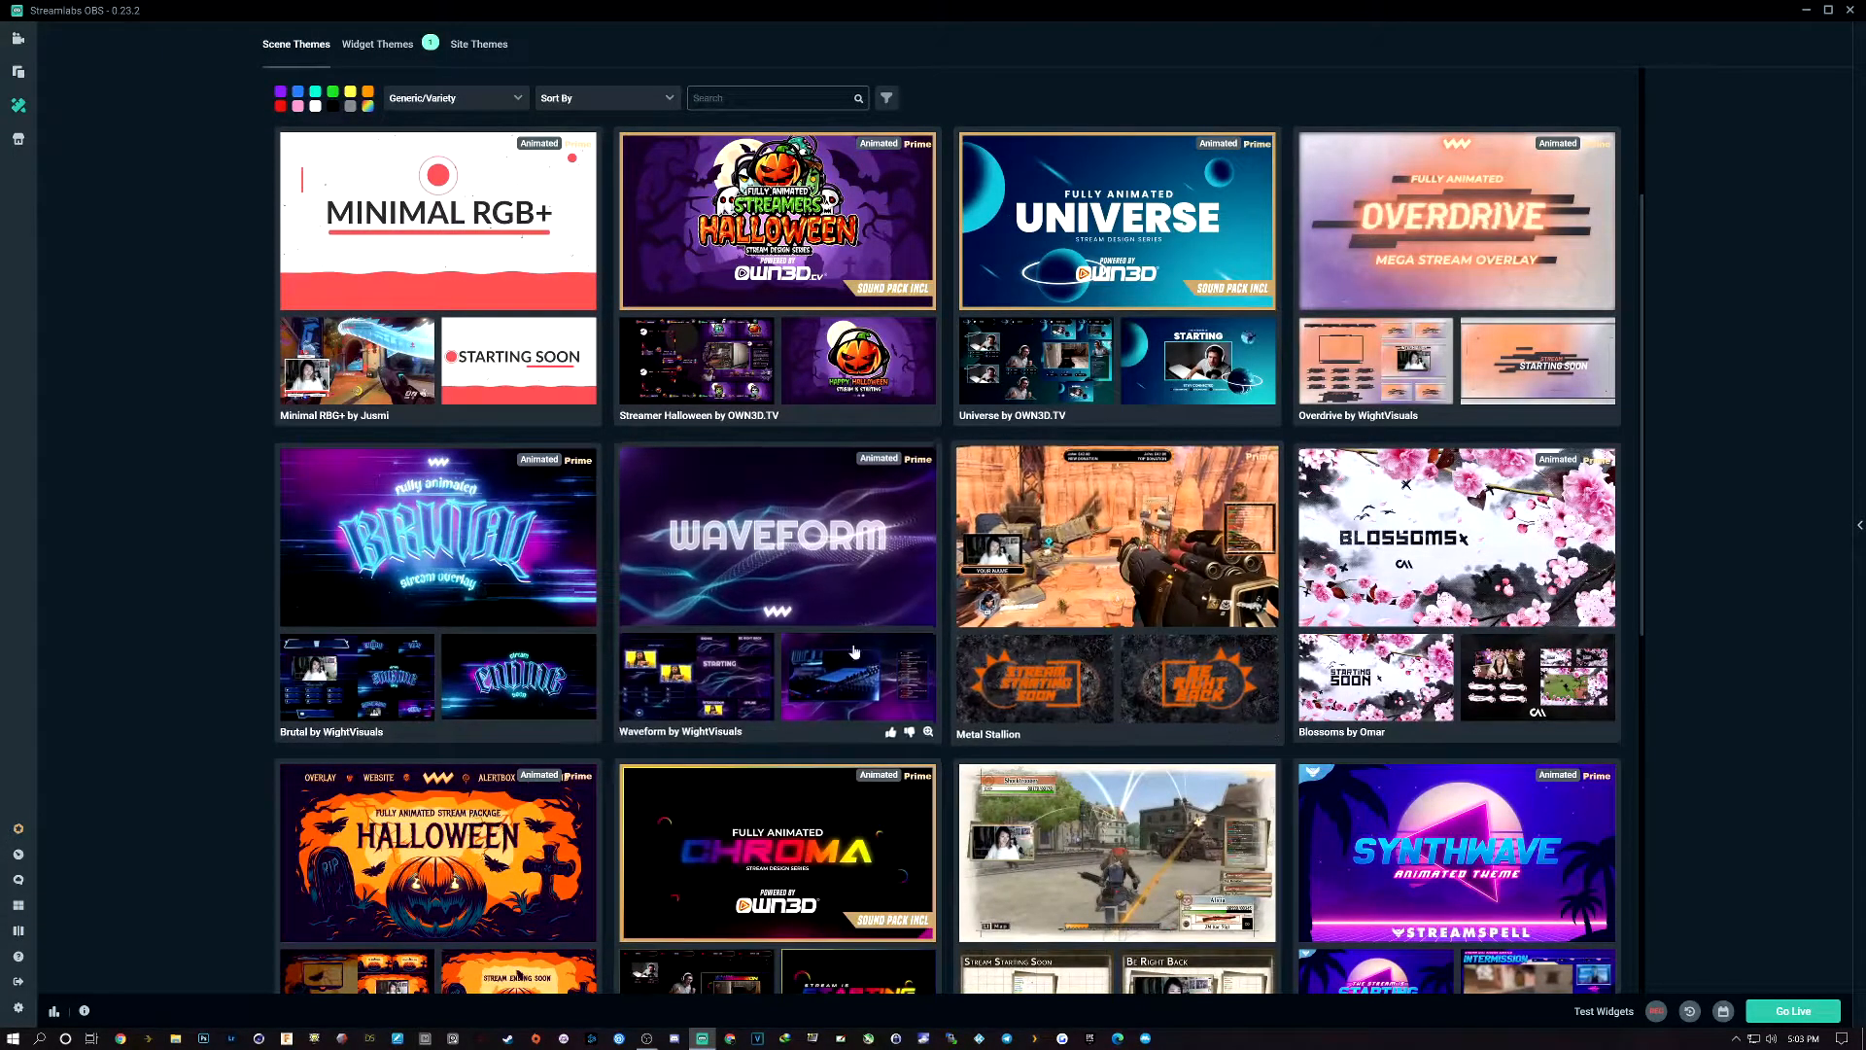
{"action": "scroll", "coordinate": [739, 661], "scroll_direction": "down", "scroll_amount": 3}
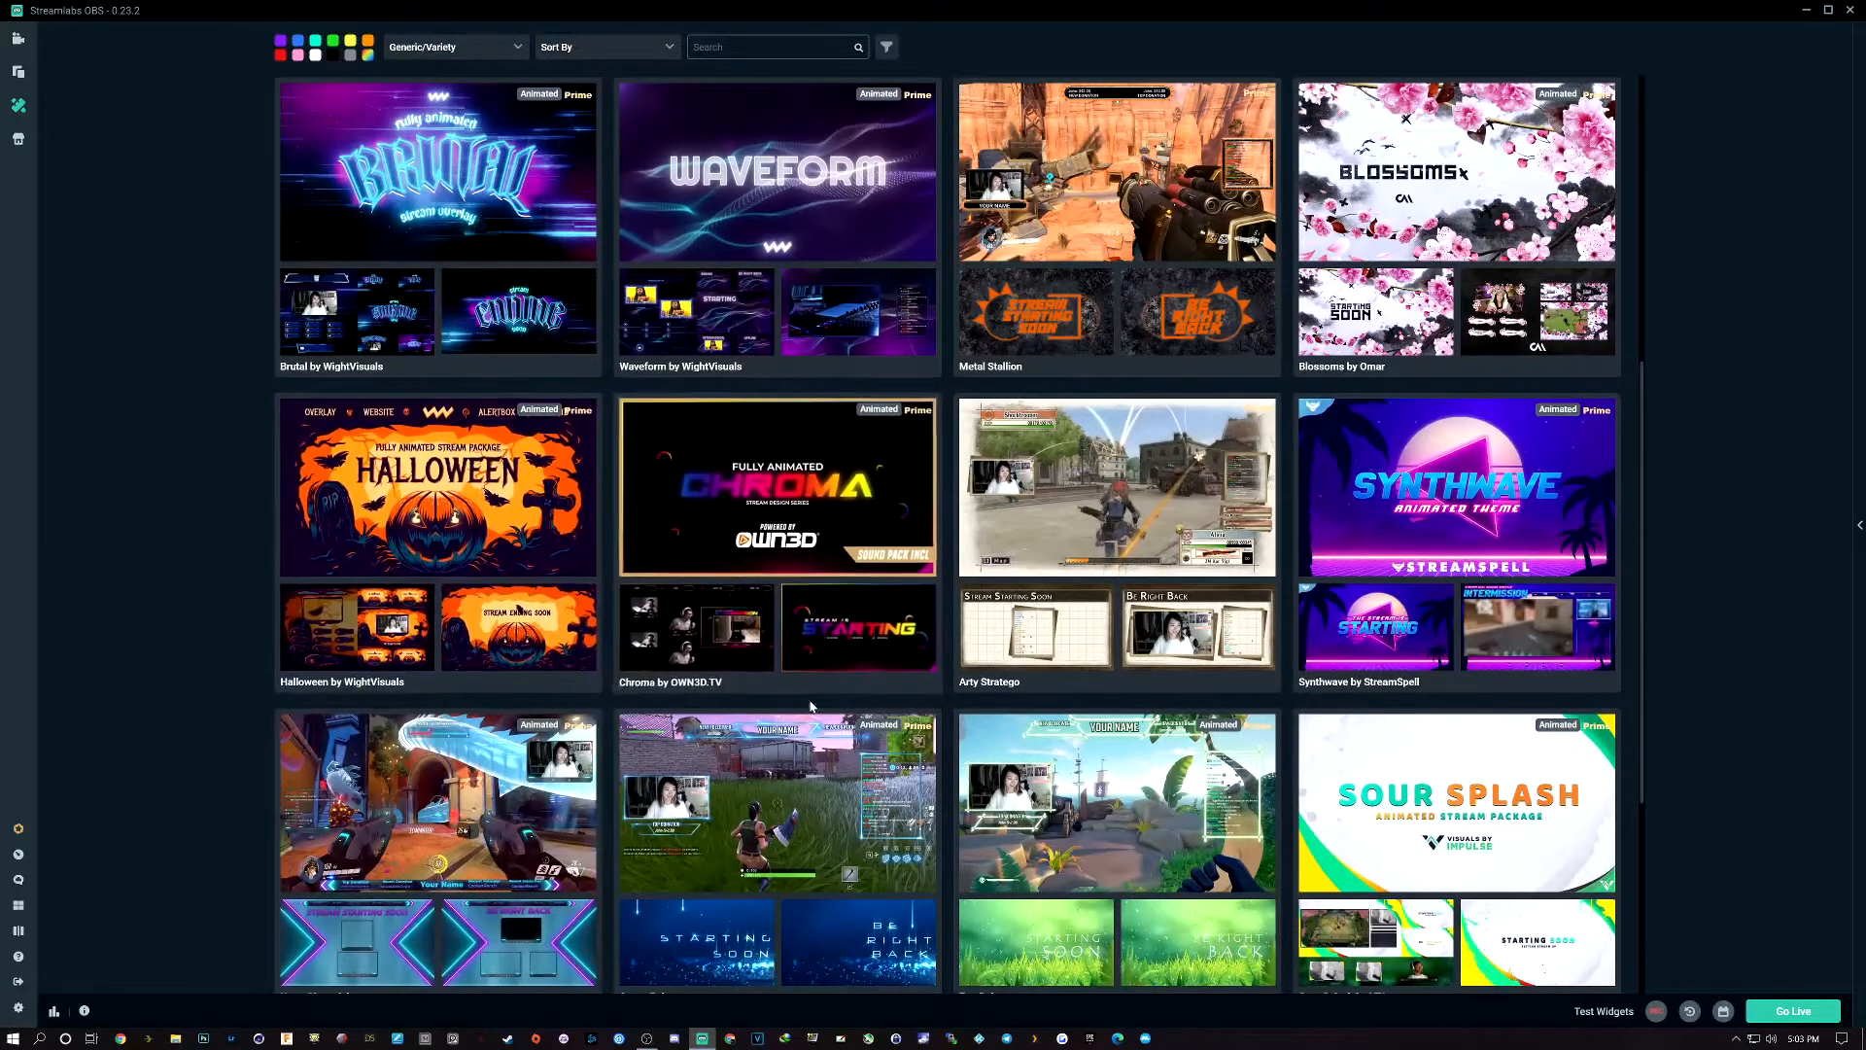
{"action": "scroll", "coordinate": [733, 734], "scroll_direction": "down", "scroll_amount": 3}
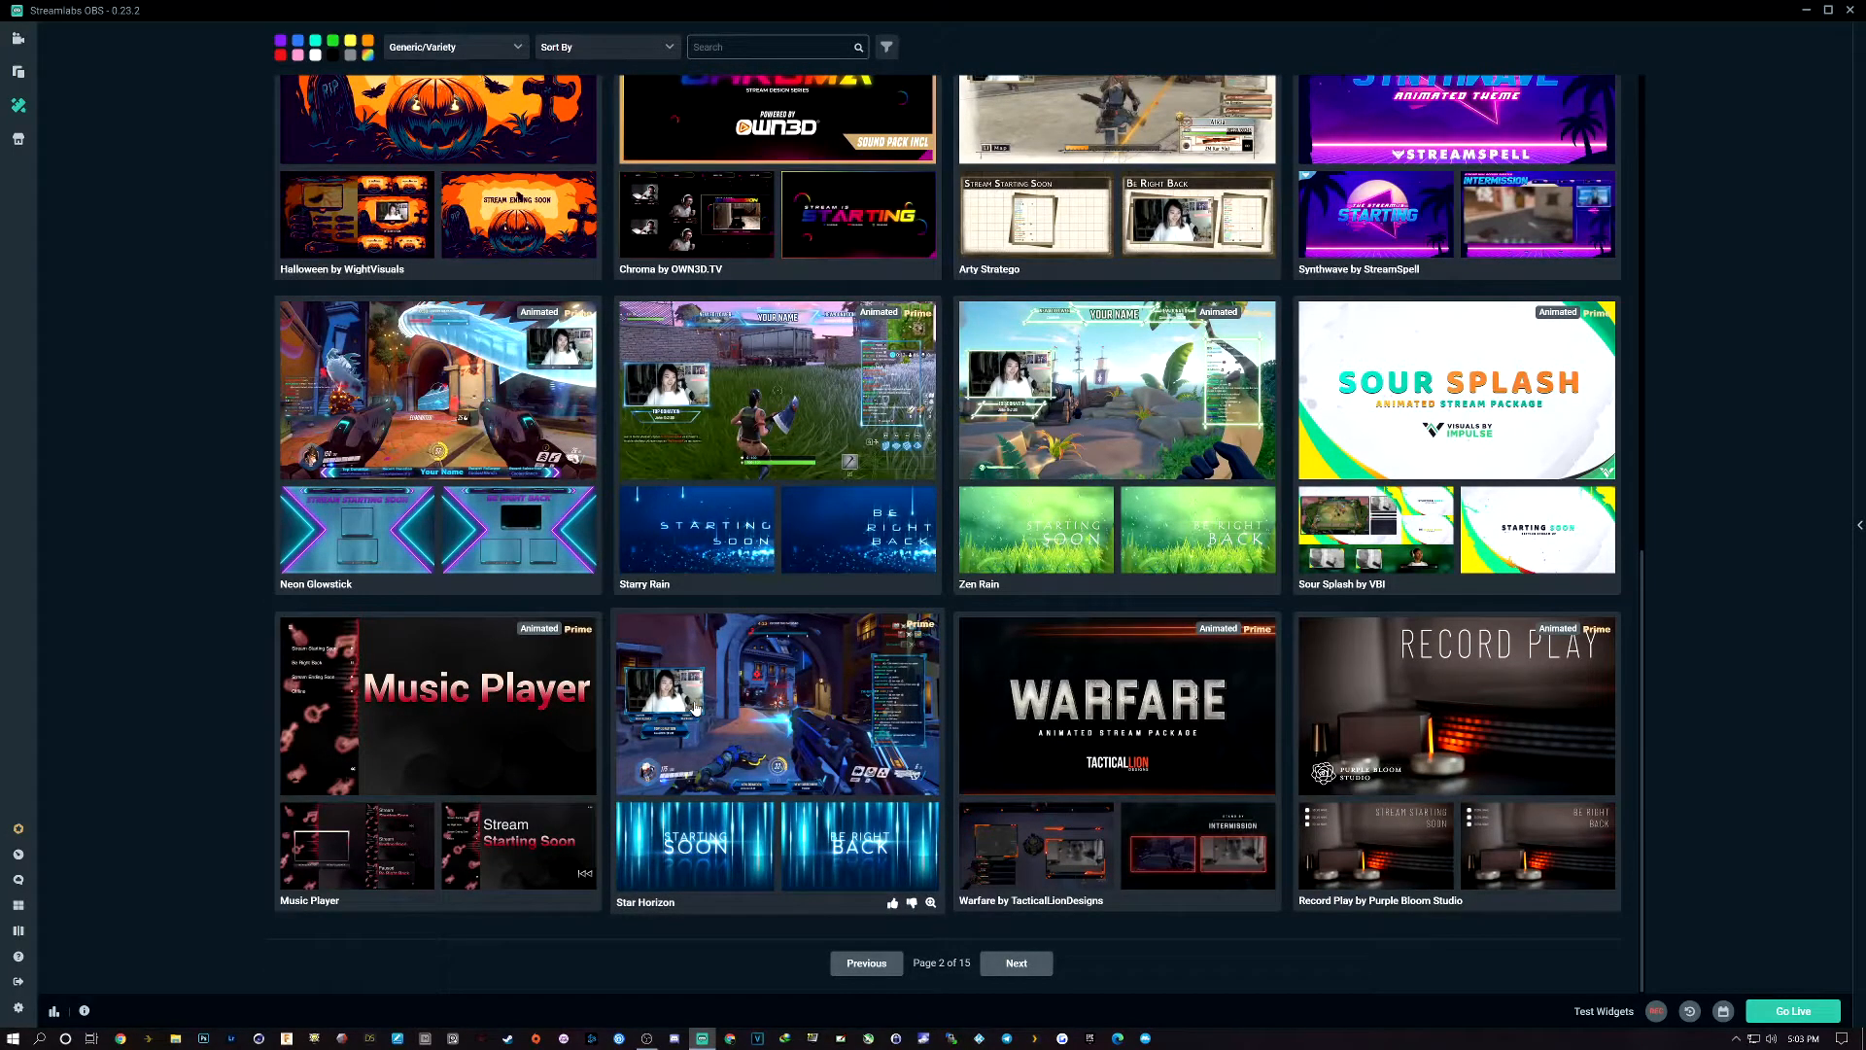
{"action": "scroll", "coordinate": [695, 707], "scroll_direction": "up", "scroll_amount": 7}
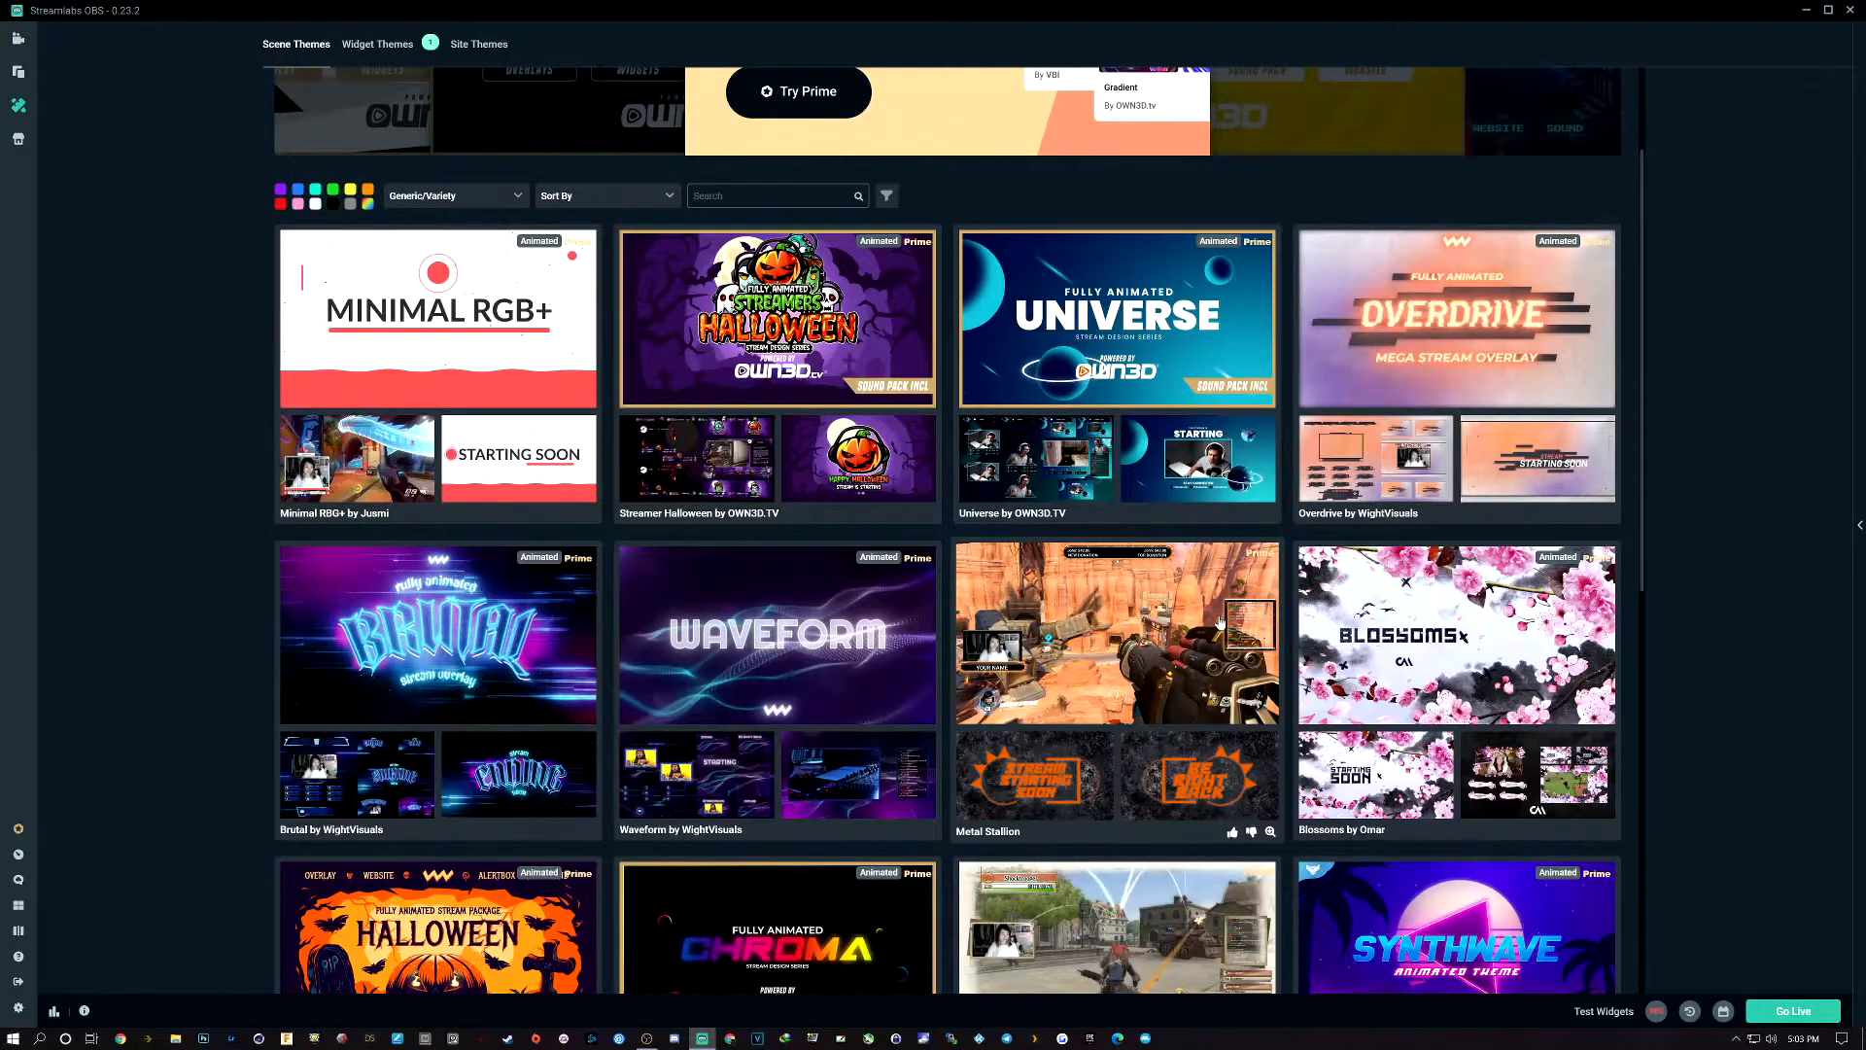
{"action": "scroll", "coordinate": [1220, 620], "scroll_direction": "down", "scroll_amount": 5}
{"action": "scroll", "coordinate": [1213, 615], "scroll_direction": "up", "scroll_amount": 8}
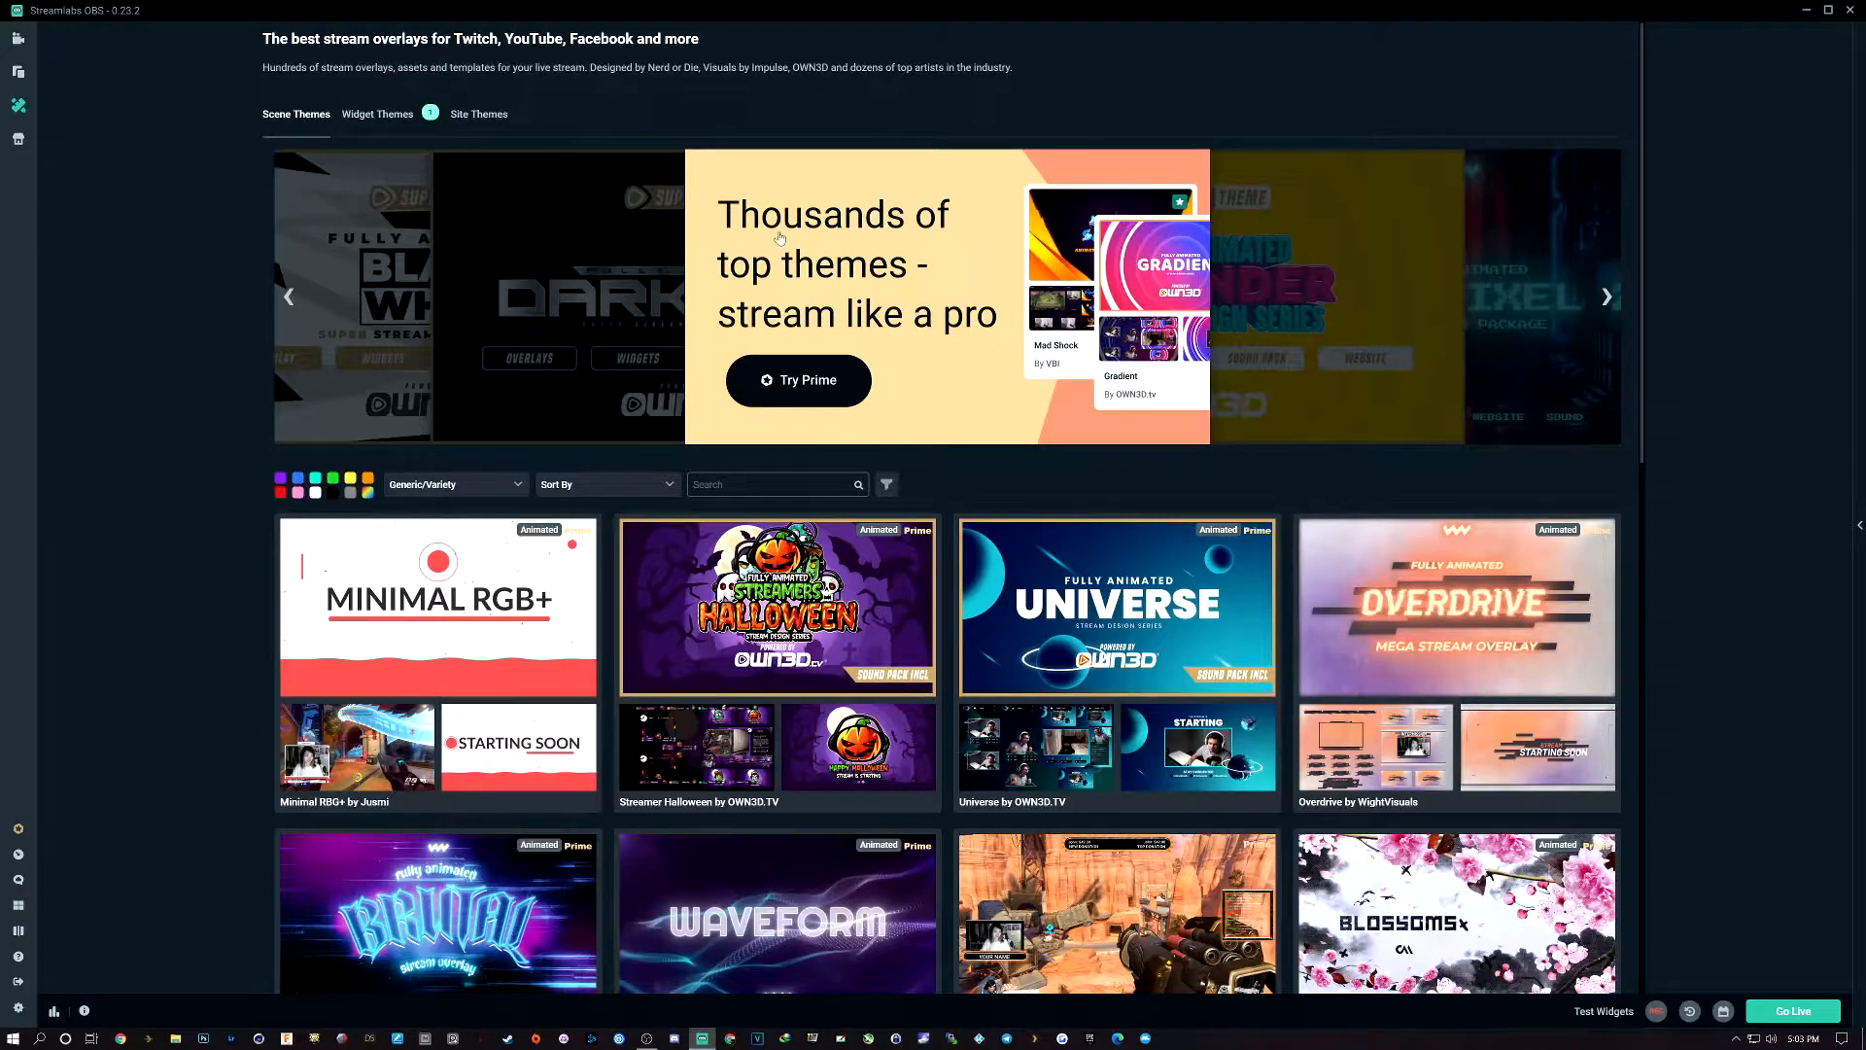
Open the app store and look through the first page of streaming apps
{"action": "left_click", "coordinate": [18, 141]}
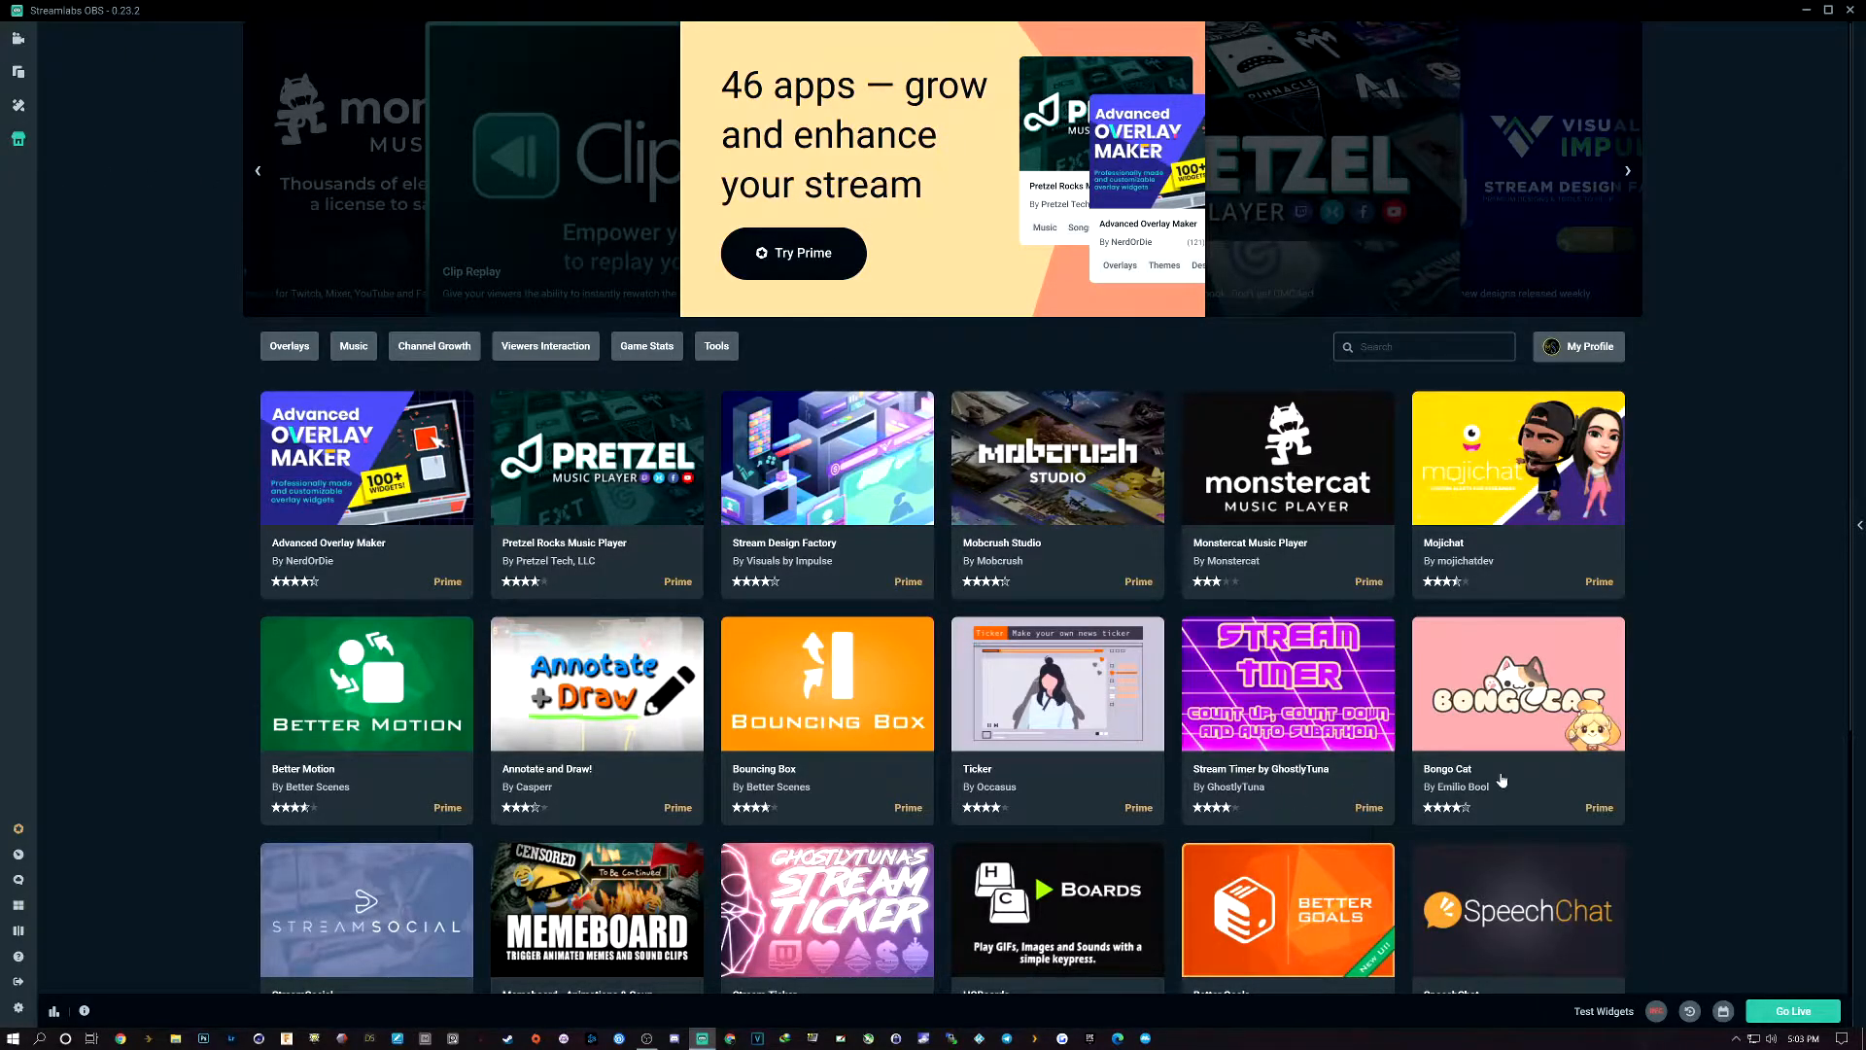
{"action": "scroll", "coordinate": [1492, 777], "scroll_direction": "down", "scroll_amount": 3}
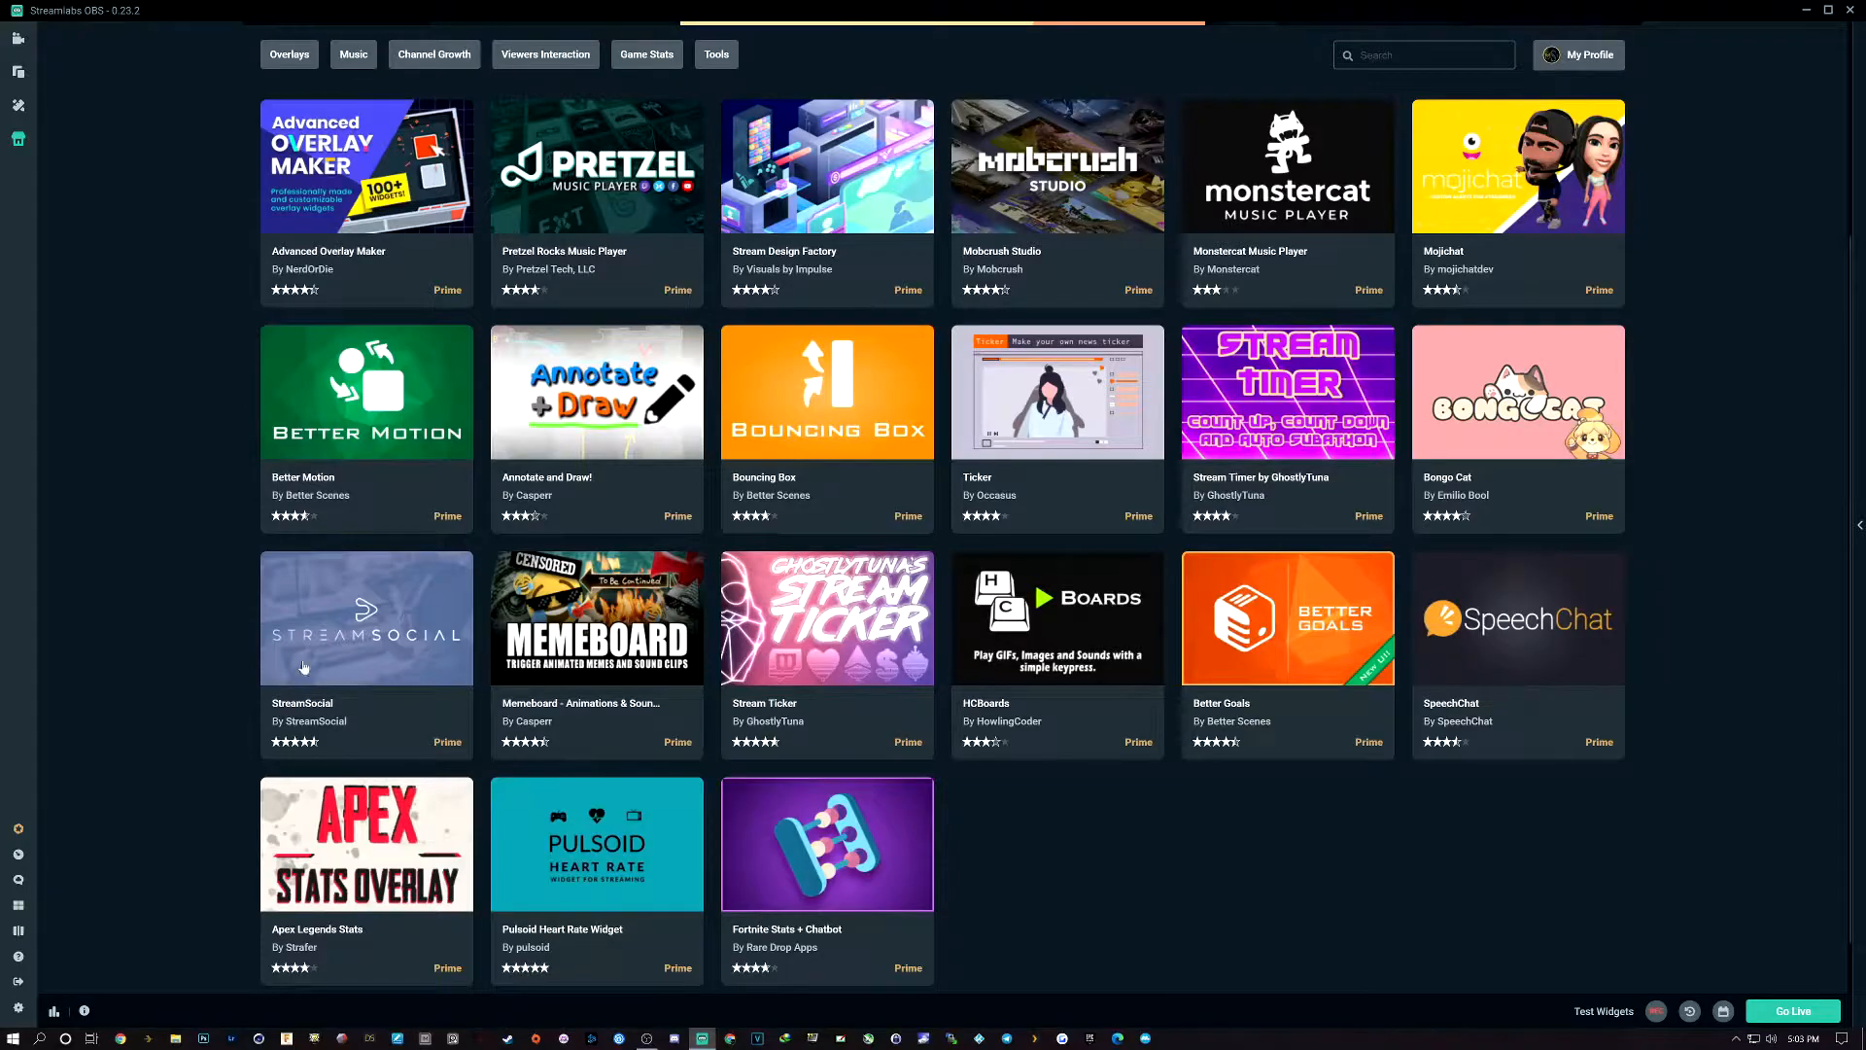
{"action": "scroll", "coordinate": [842, 736], "scroll_direction": "down", "scroll_amount": 1}
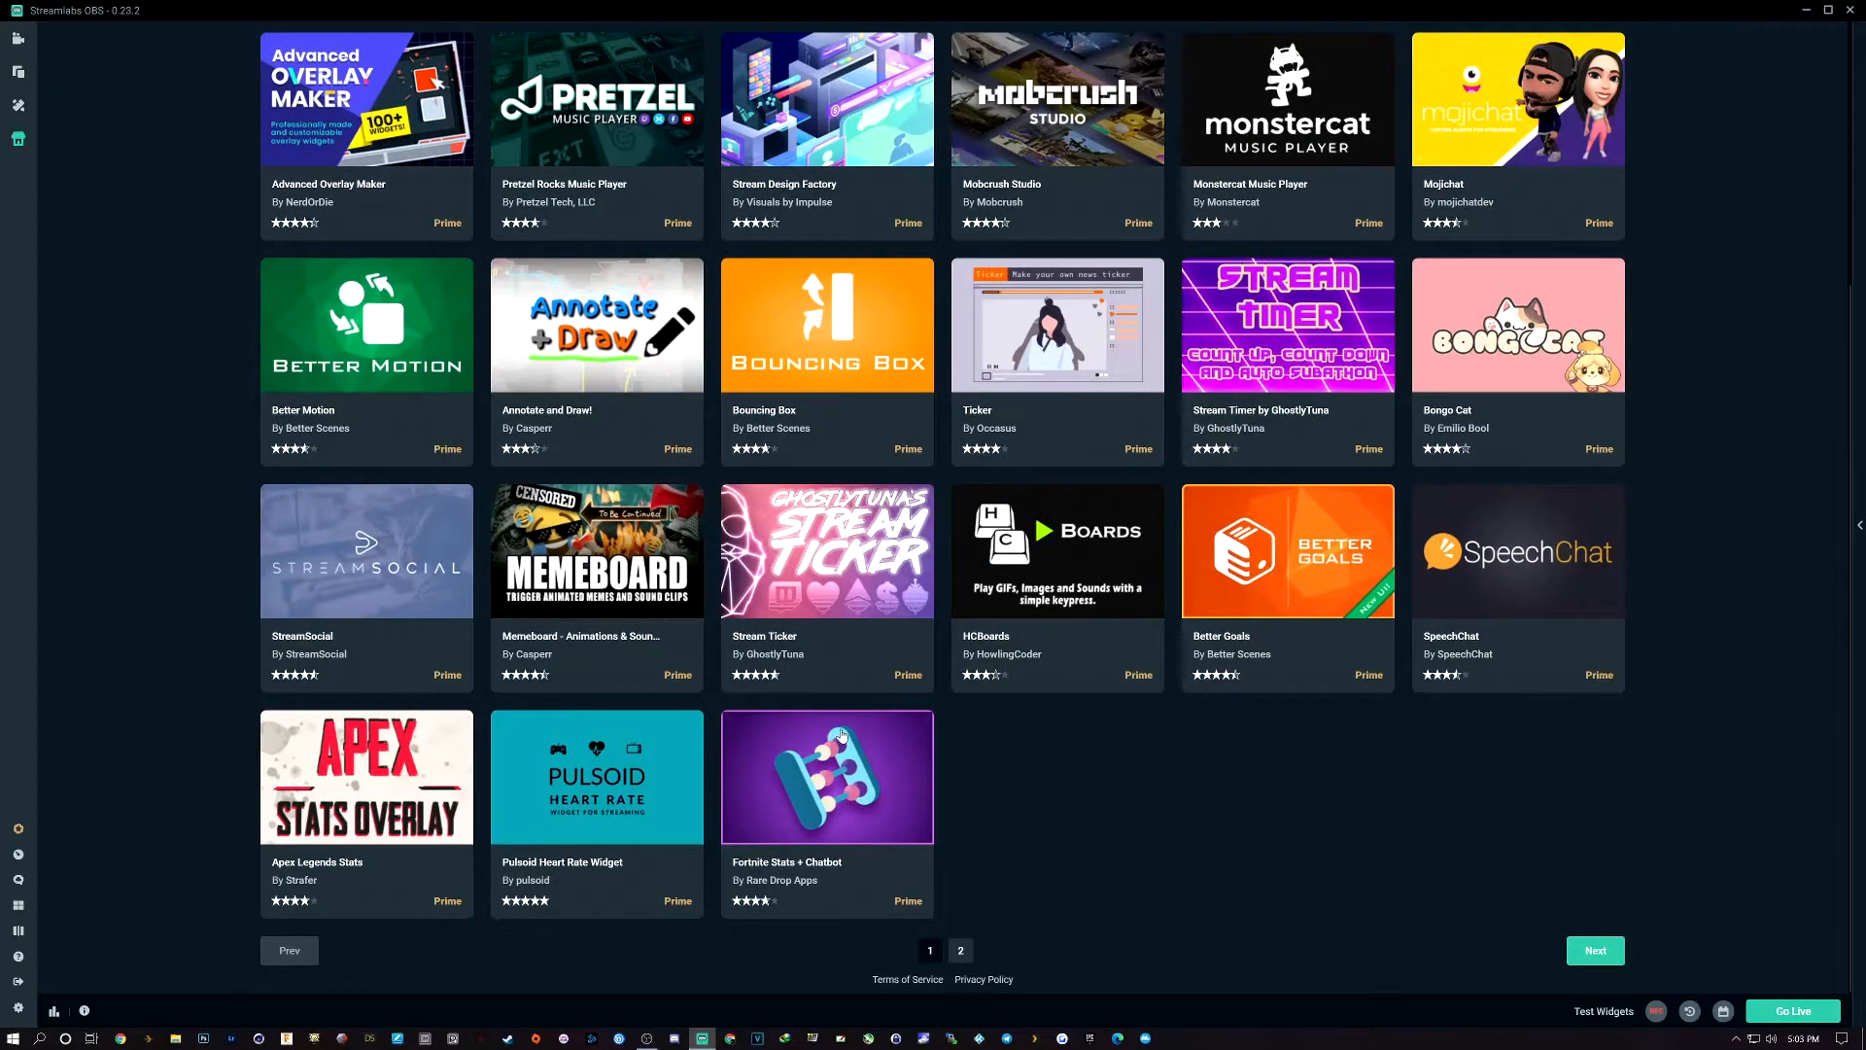
{"action": "scroll", "coordinate": [842, 736], "scroll_direction": "up", "scroll_amount": 1}
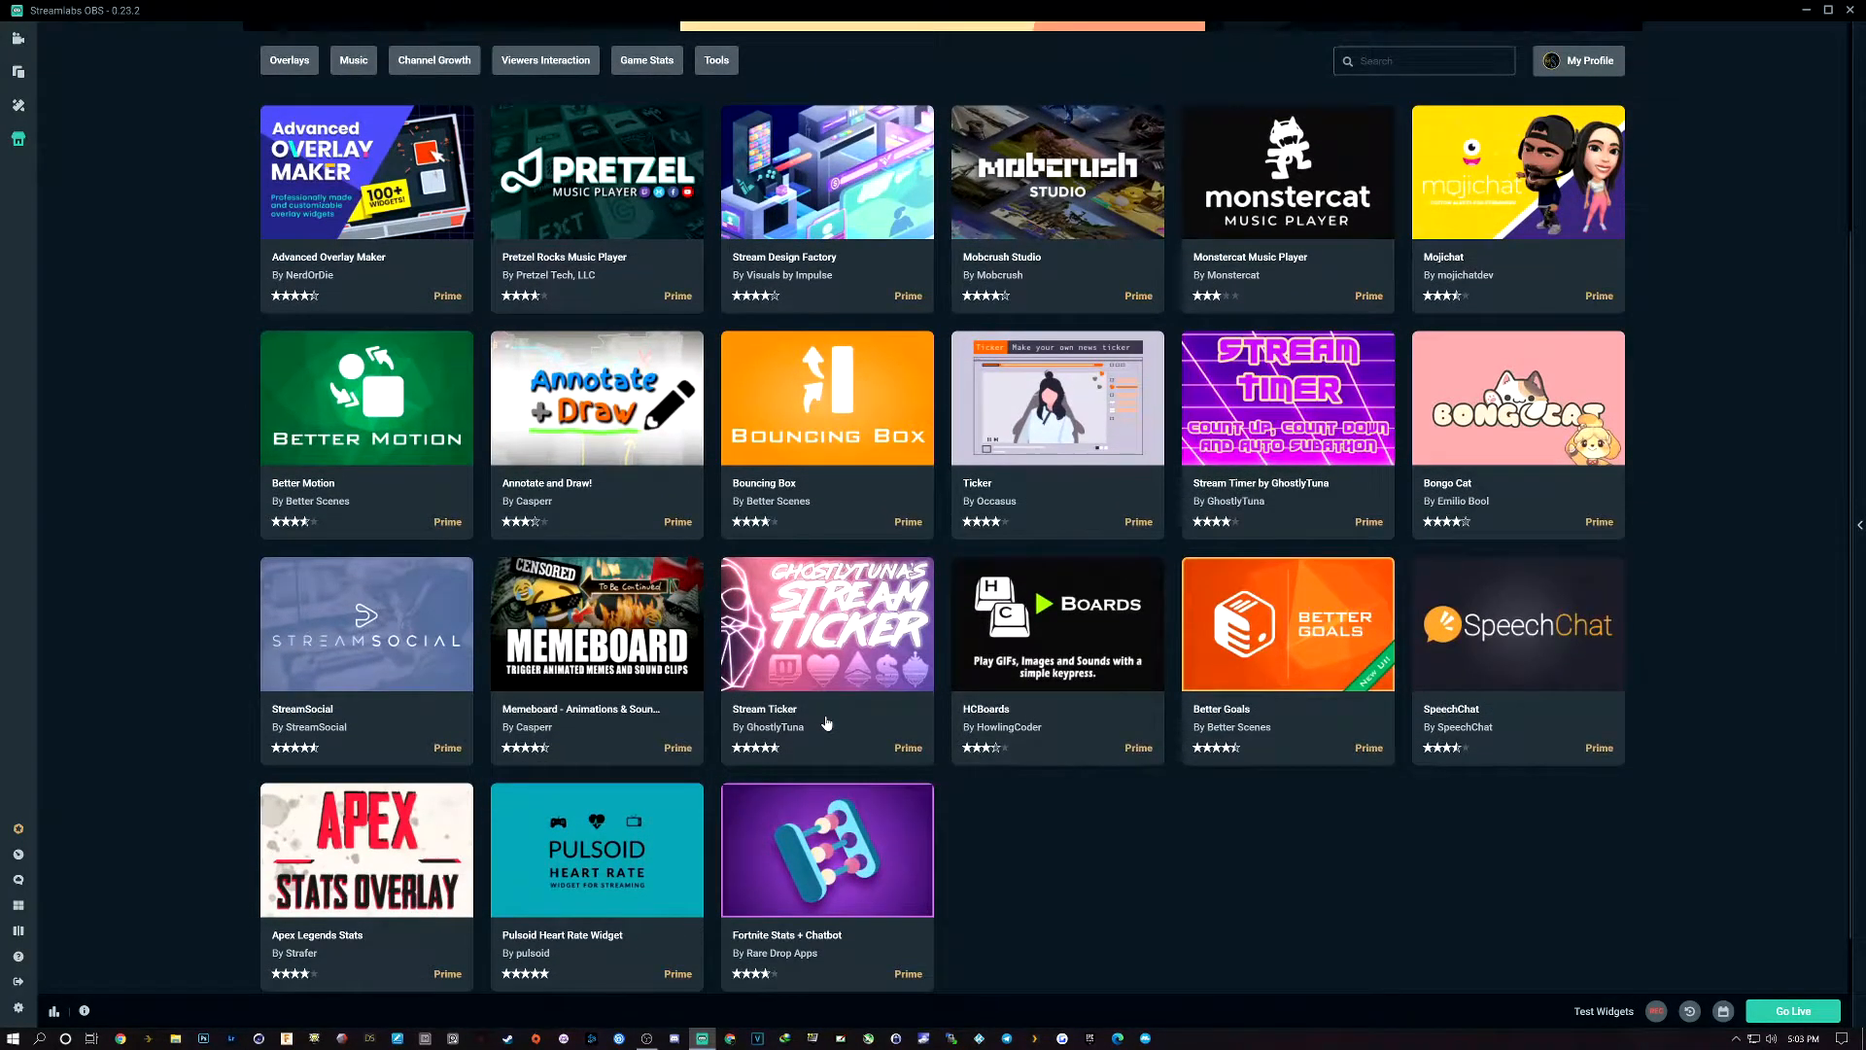
{"action": "scroll", "coordinate": [827, 723], "scroll_direction": "up", "scroll_amount": 1}
{"action": "scroll", "coordinate": [828, 723], "scroll_direction": "up", "scroll_amount": 3}
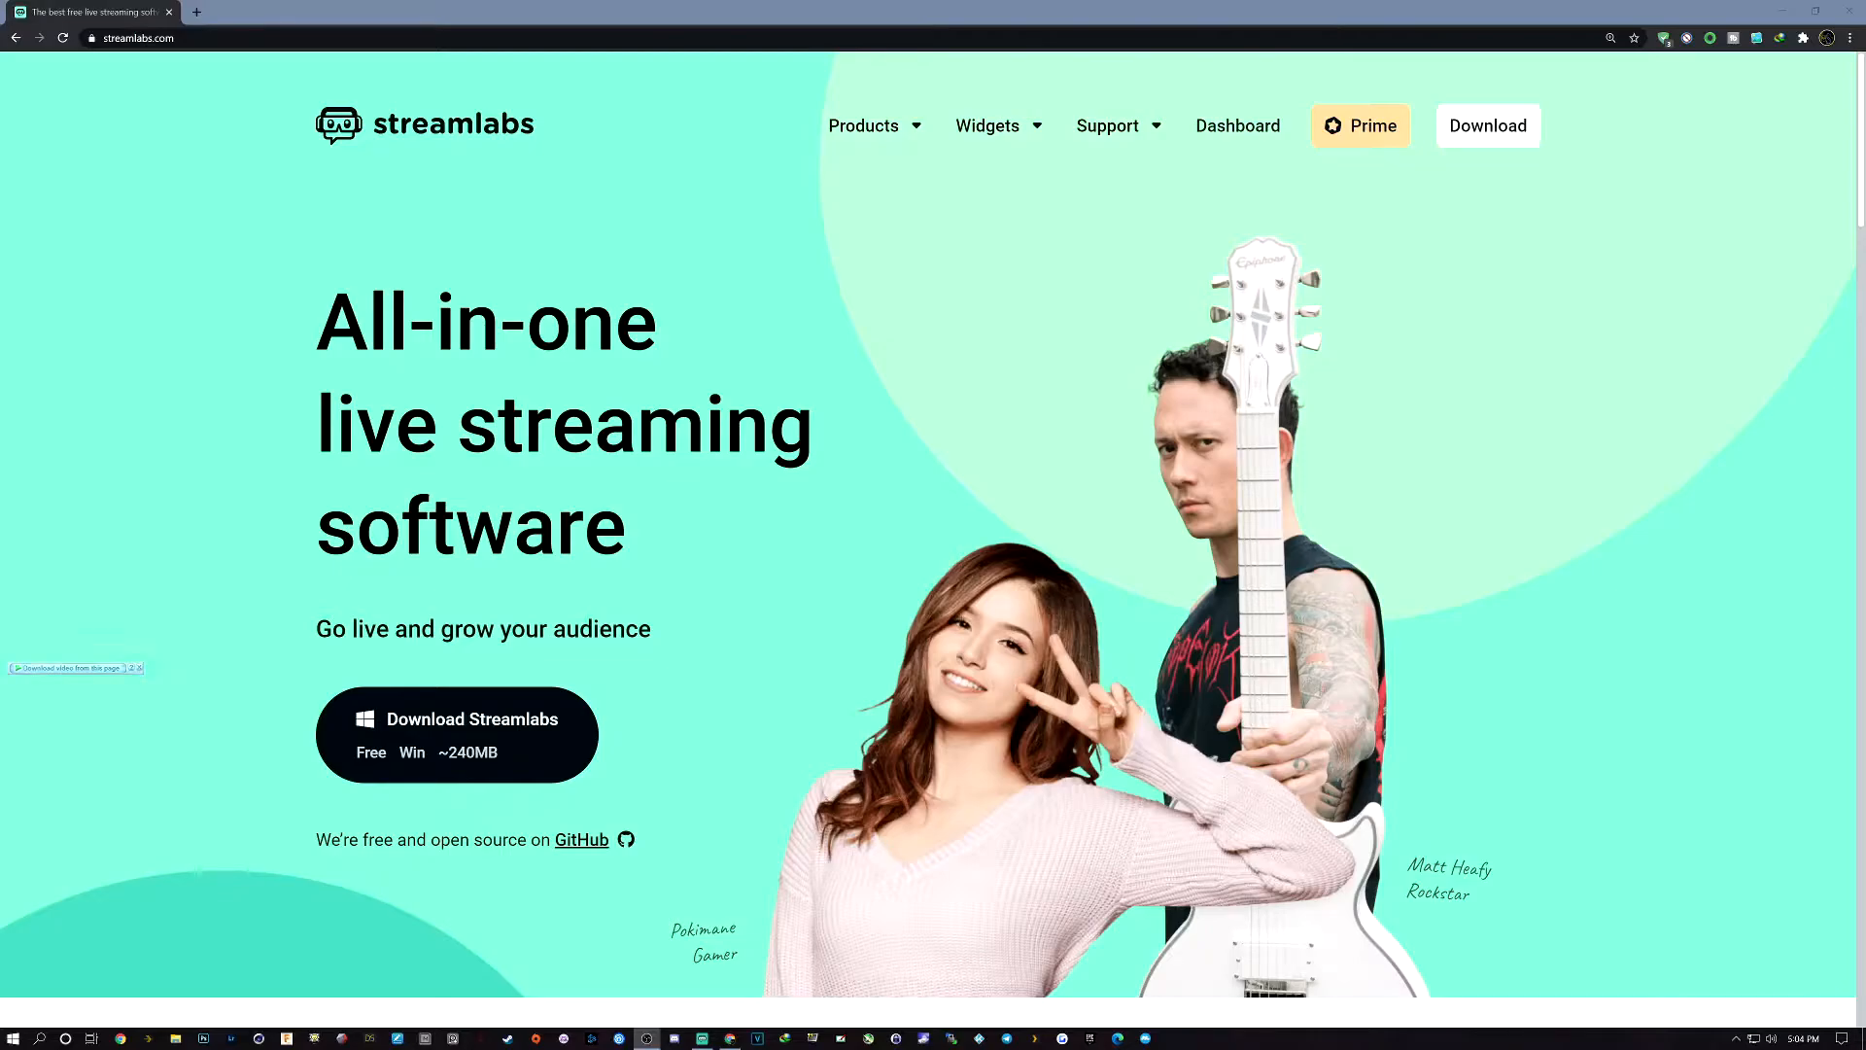
Look over the streamlabs.com home page, including its Products, Widgets and Support offerings and the download section
{"action": "scroll", "coordinate": [750, 516], "scroll_direction": "down", "scroll_amount": 1}
{"action": "scroll", "coordinate": [817, 486], "scroll_direction": "up", "scroll_amount": 1}
{"action": "mouse_move", "coordinate": [907, 125]}
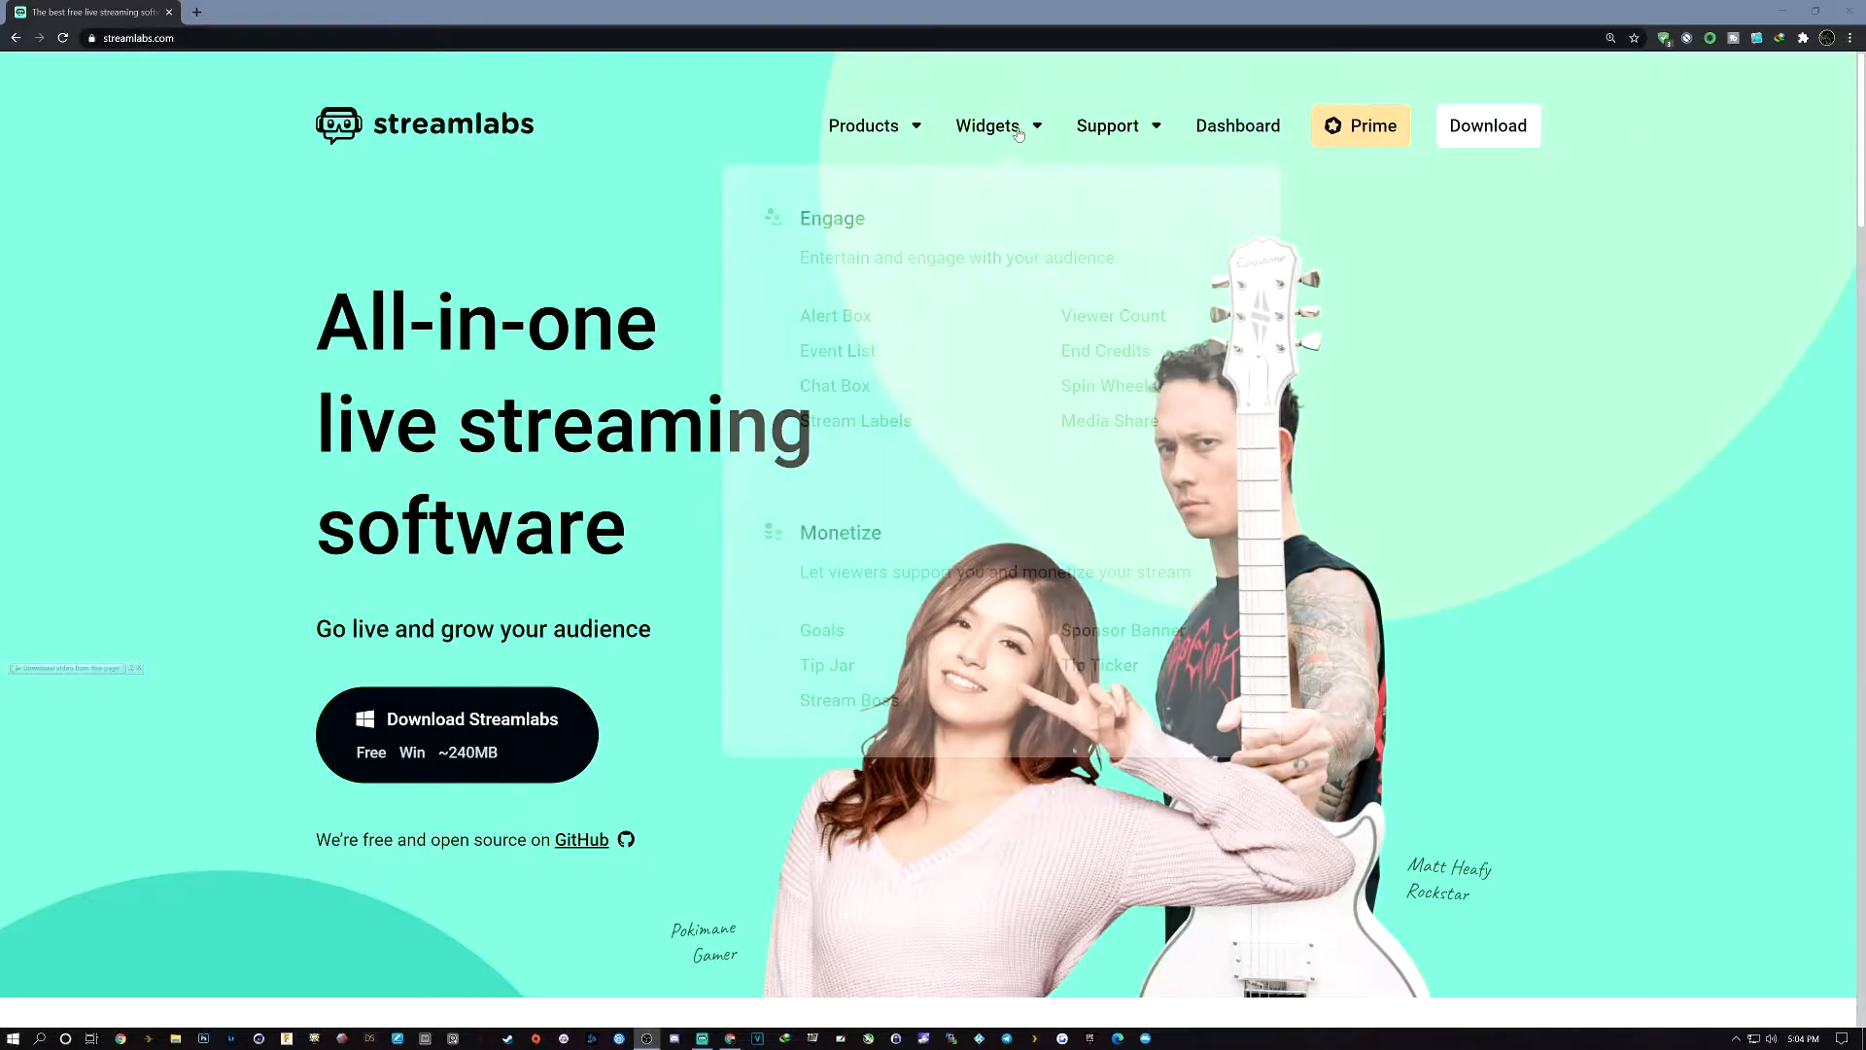
{"action": "mouse_move", "coordinate": [1120, 130]}
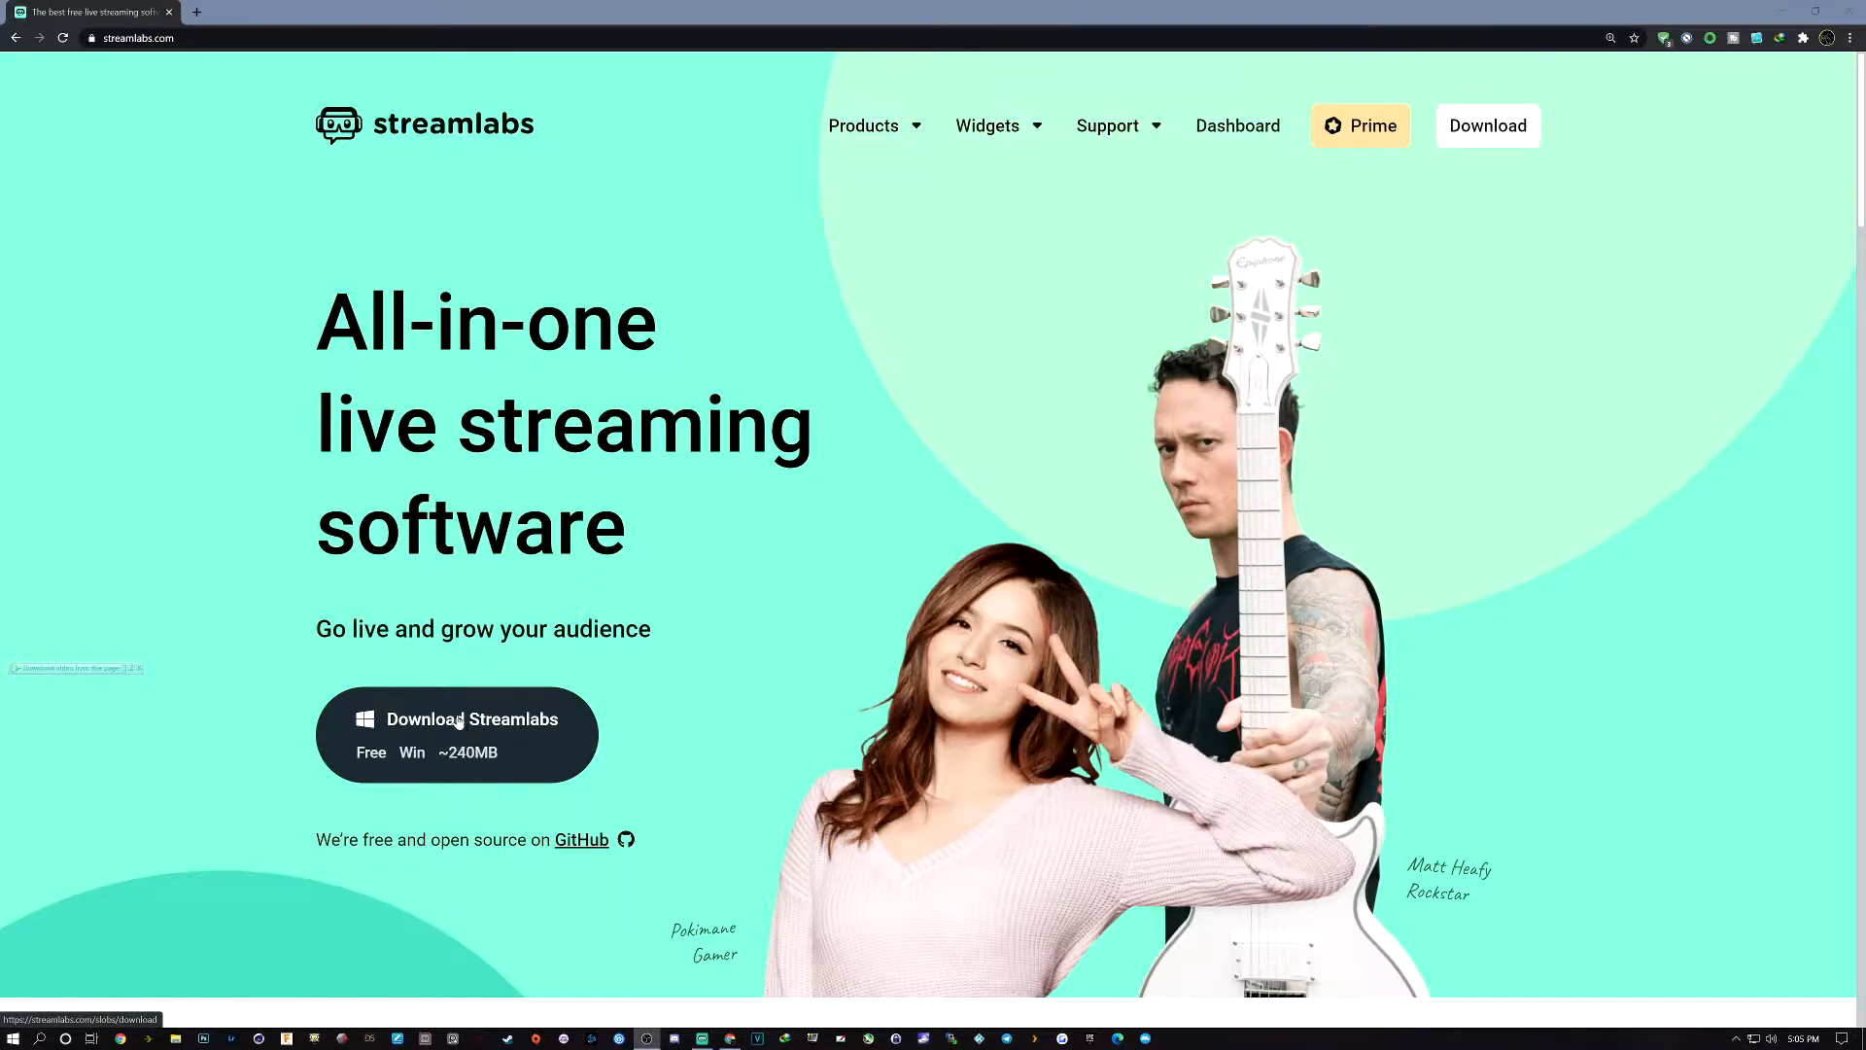
{"action": "scroll", "coordinate": [462, 746], "scroll_direction": "down", "scroll_amount": 3}
{"action": "scroll", "coordinate": [457, 707], "scroll_direction": "down", "scroll_amount": 1}
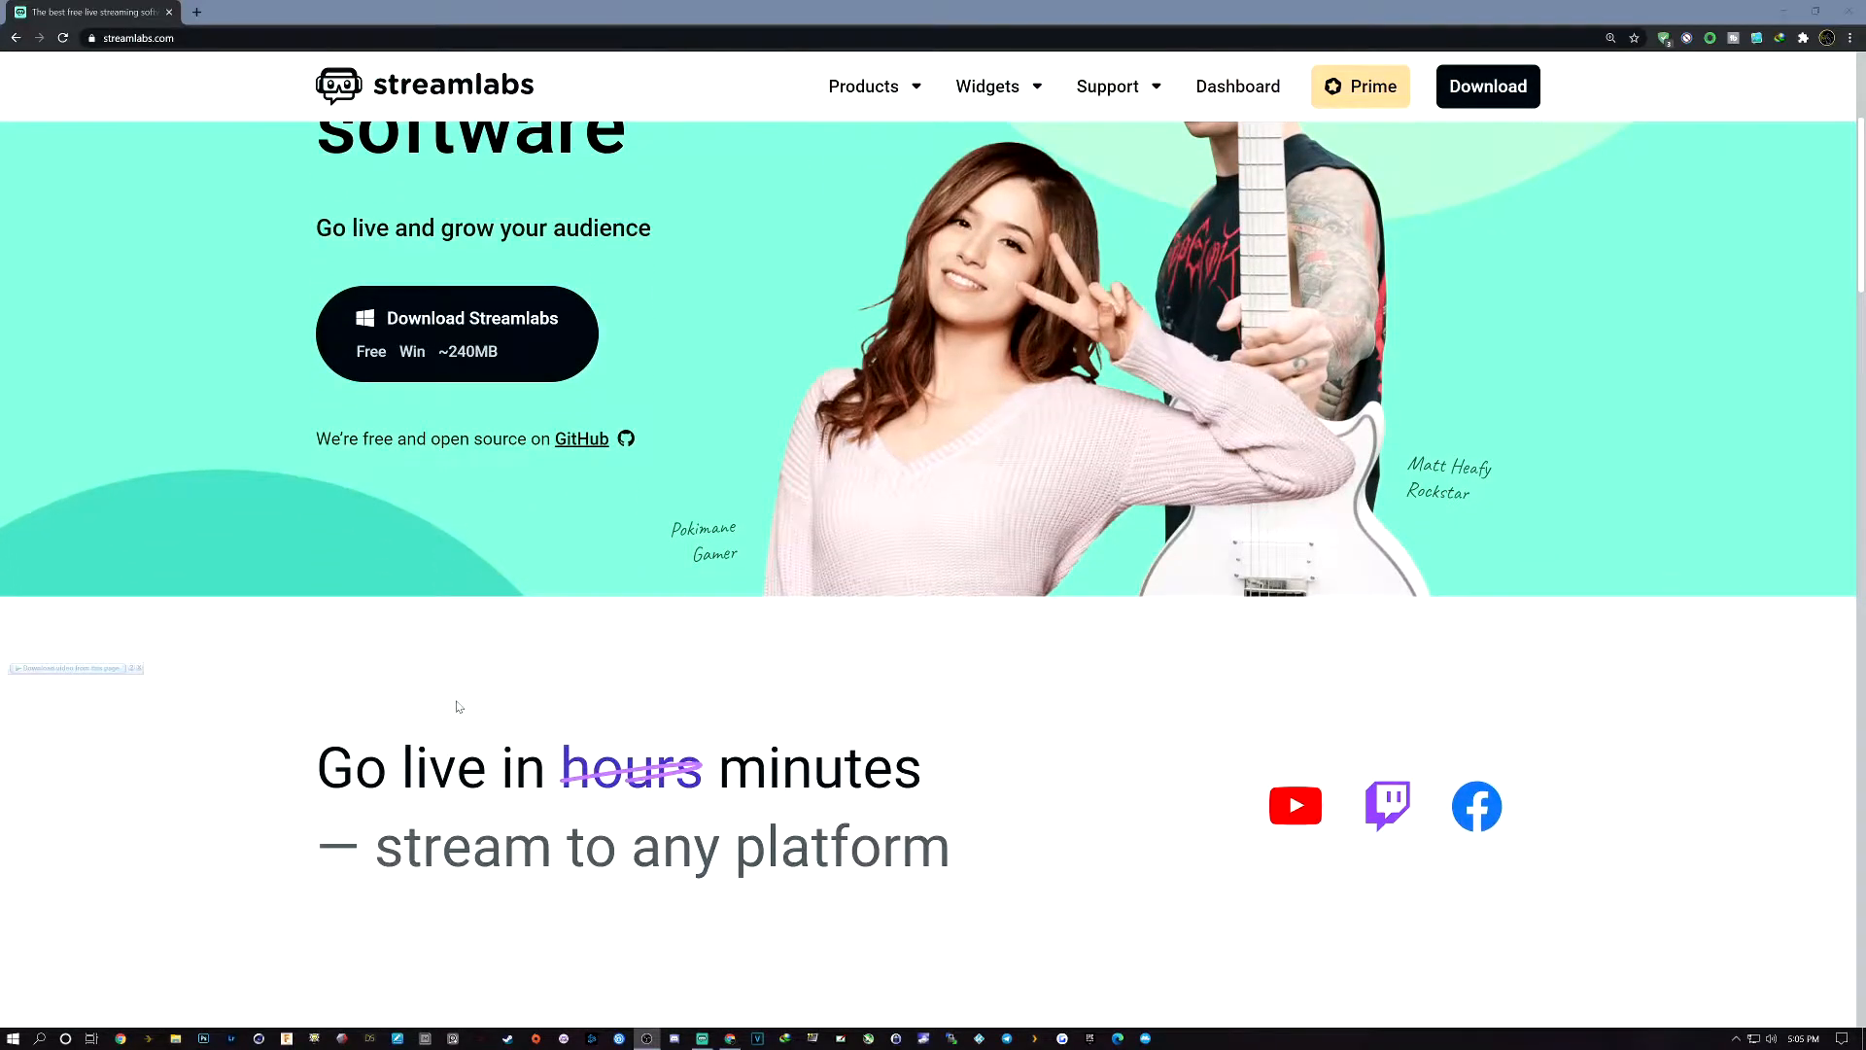
Look through the streamlabs.com home page's feature sections, from supported platforms and cloud backup to overlays, viewer tips and apps
{"action": "scroll", "coordinate": [459, 706], "scroll_direction": "down", "scroll_amount": 4}
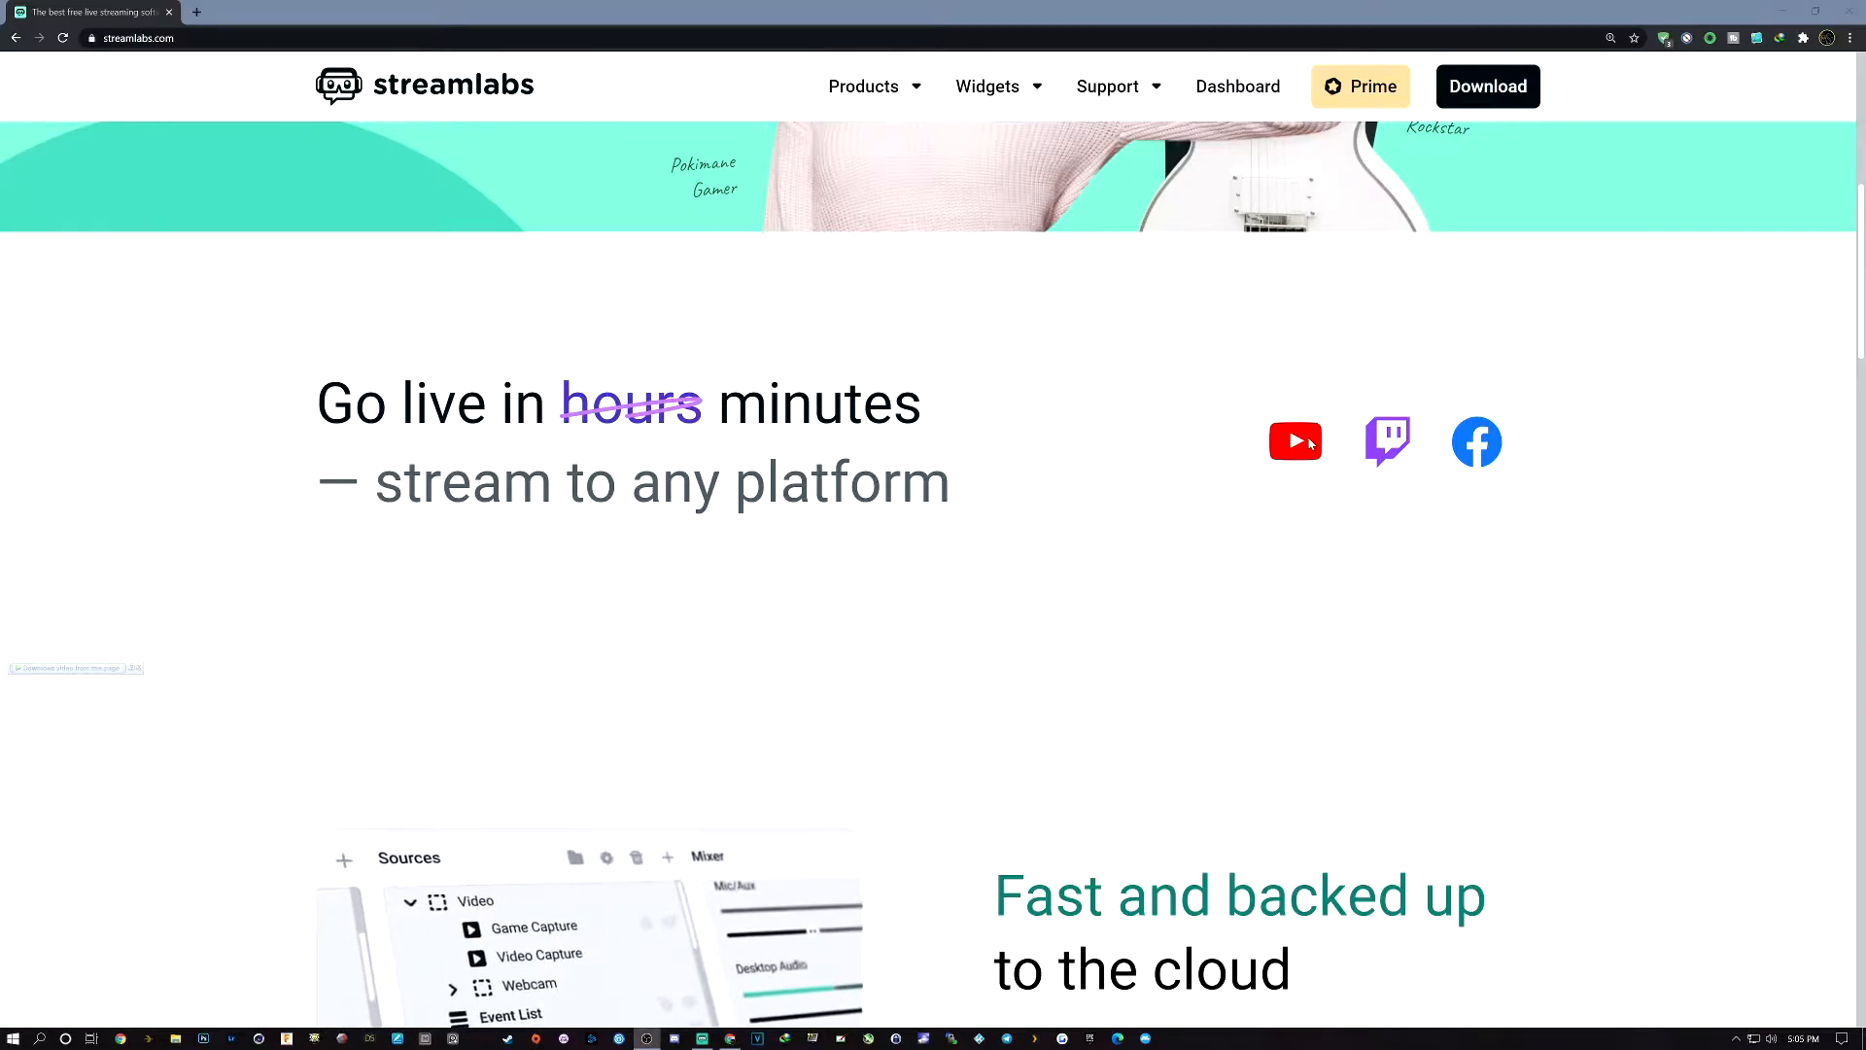
{"action": "scroll", "coordinate": [1030, 563], "scroll_direction": "down", "scroll_amount": 4}
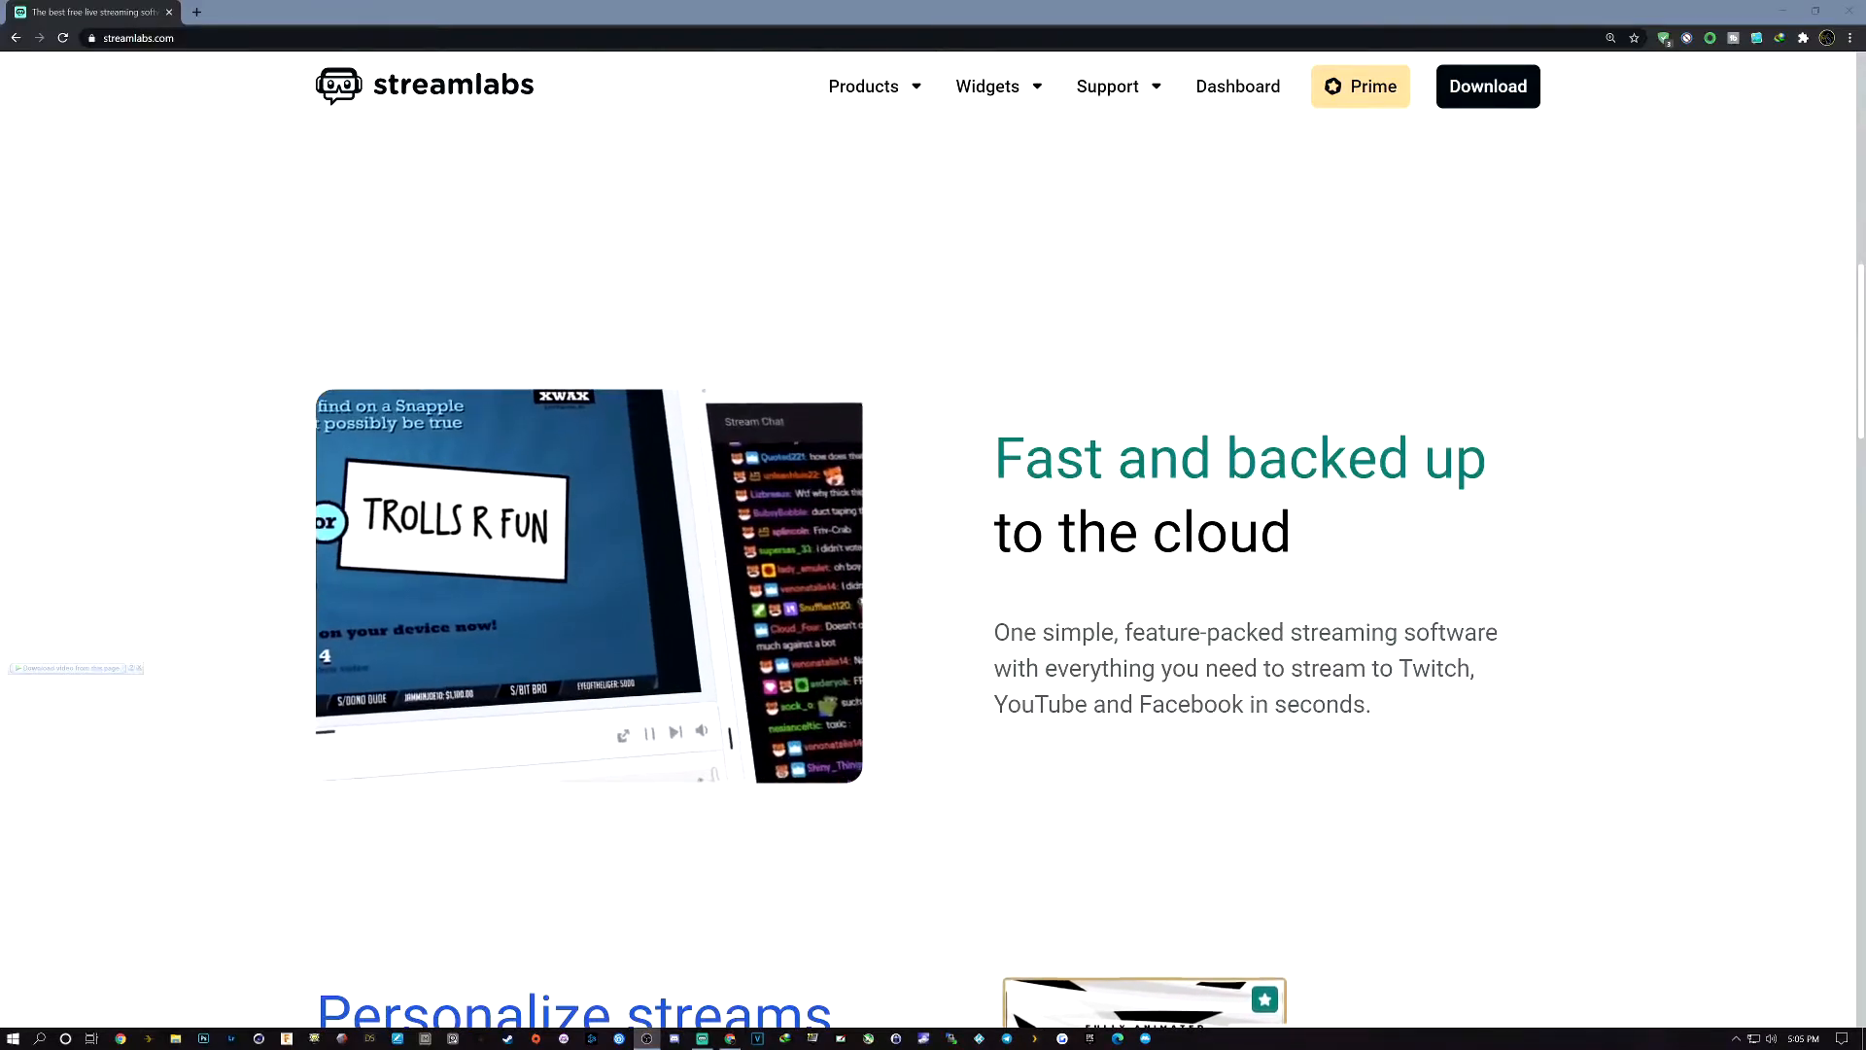
{"action": "scroll", "coordinate": [911, 715], "scroll_direction": "down", "scroll_amount": 5}
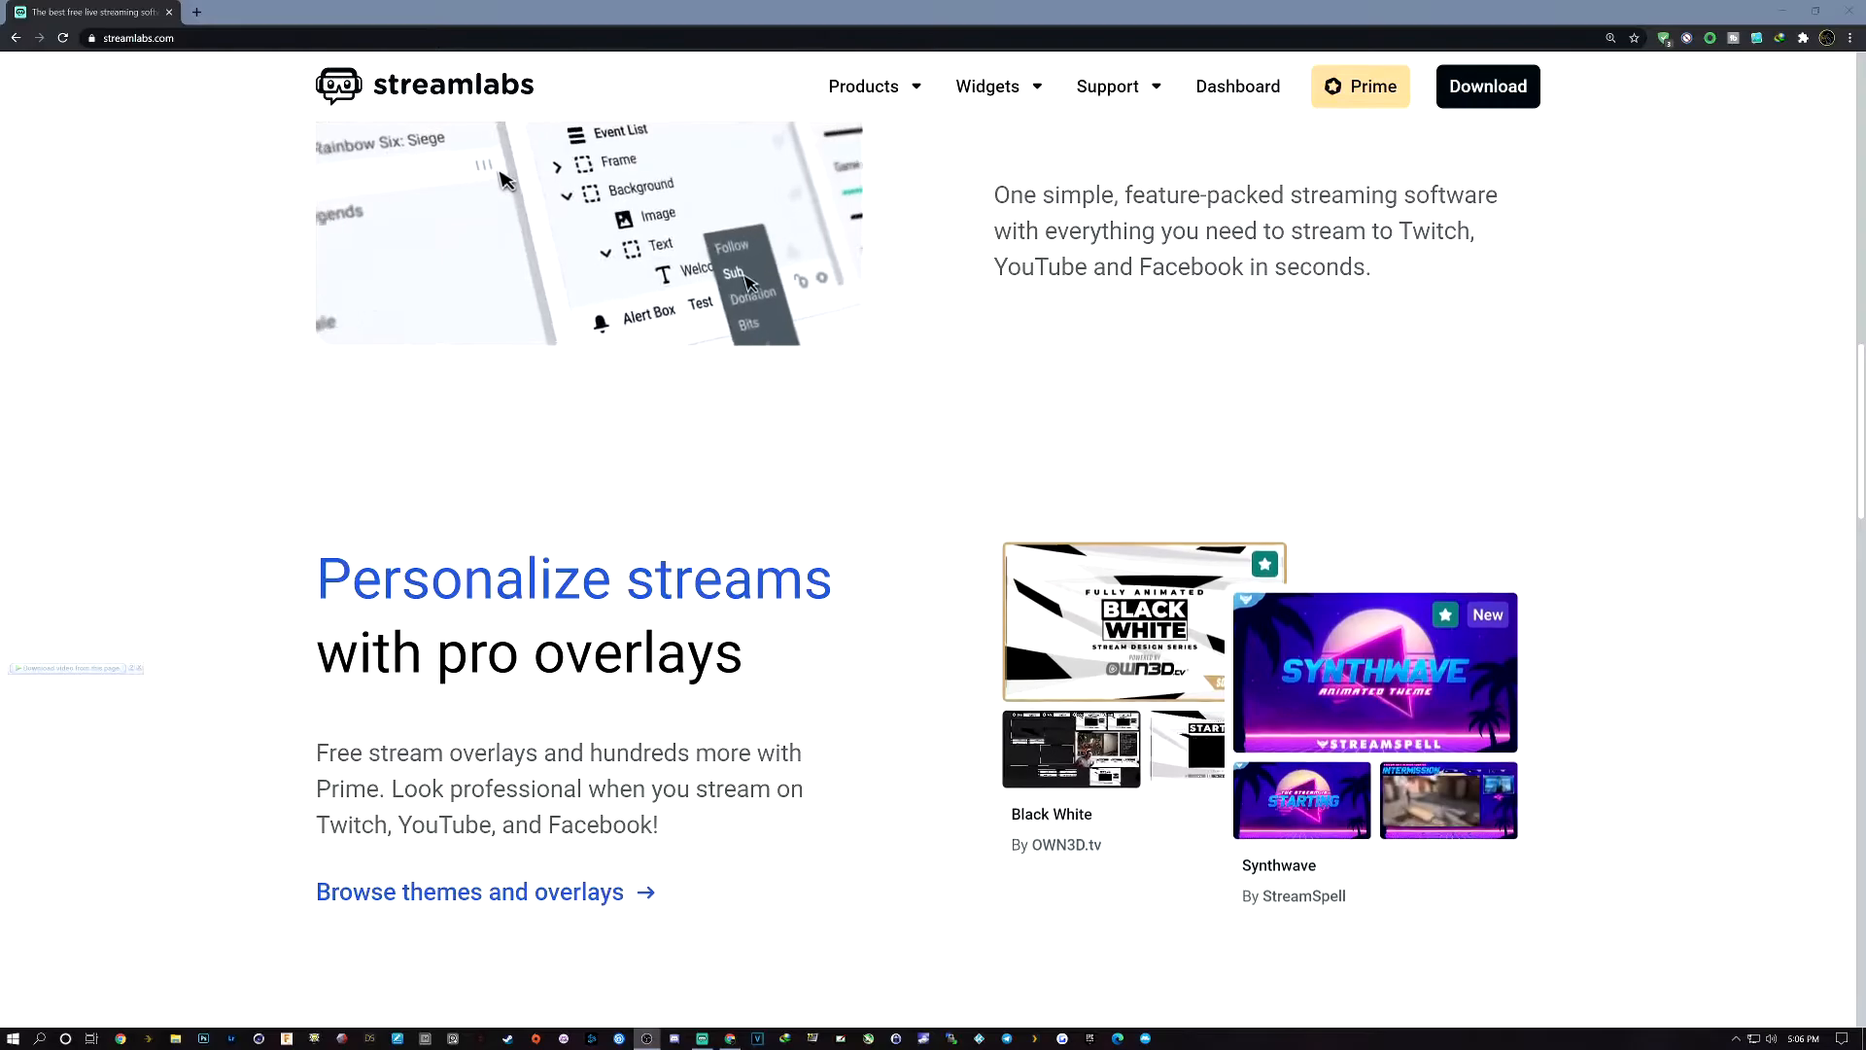
{"action": "scroll", "coordinate": [933, 545], "scroll_direction": "down", "scroll_amount": 5}
{"action": "scroll", "coordinate": [599, 668], "scroll_direction": "down", "scroll_amount": 20}
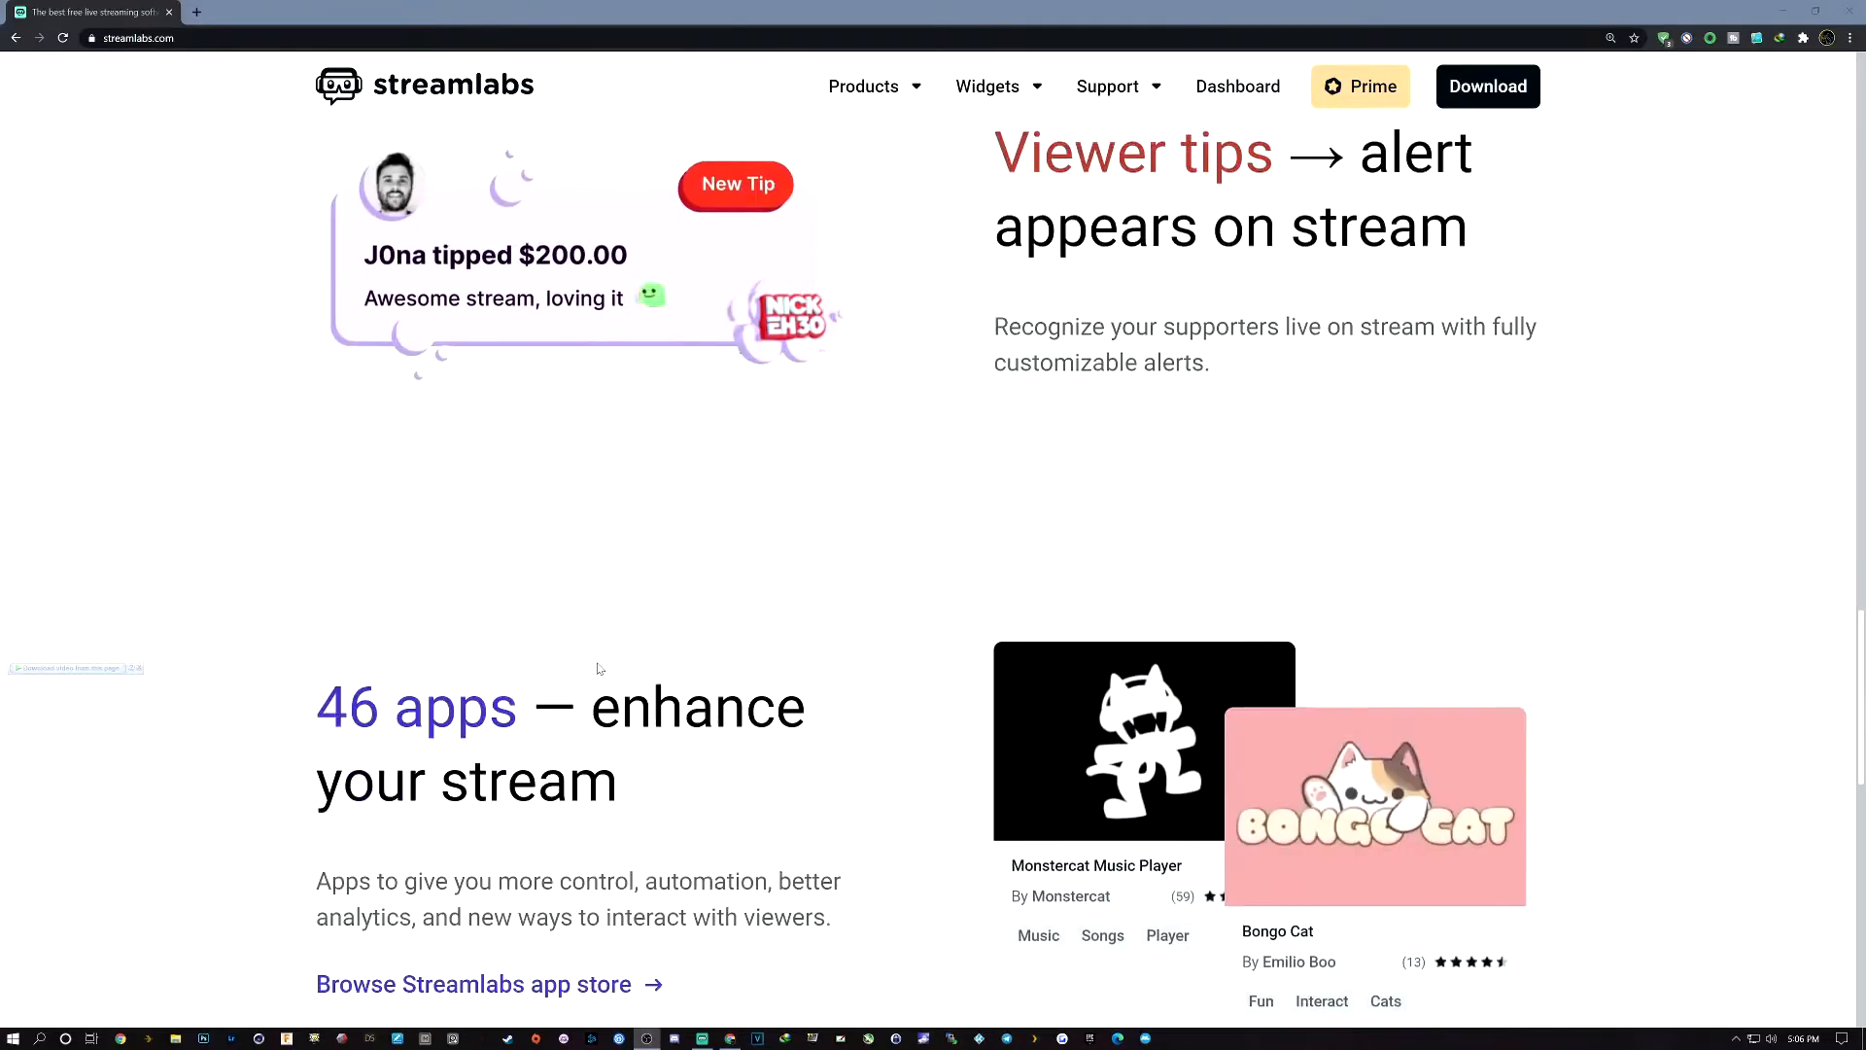
{"action": "scroll", "coordinate": [599, 667], "scroll_direction": "up", "scroll_amount": 4}
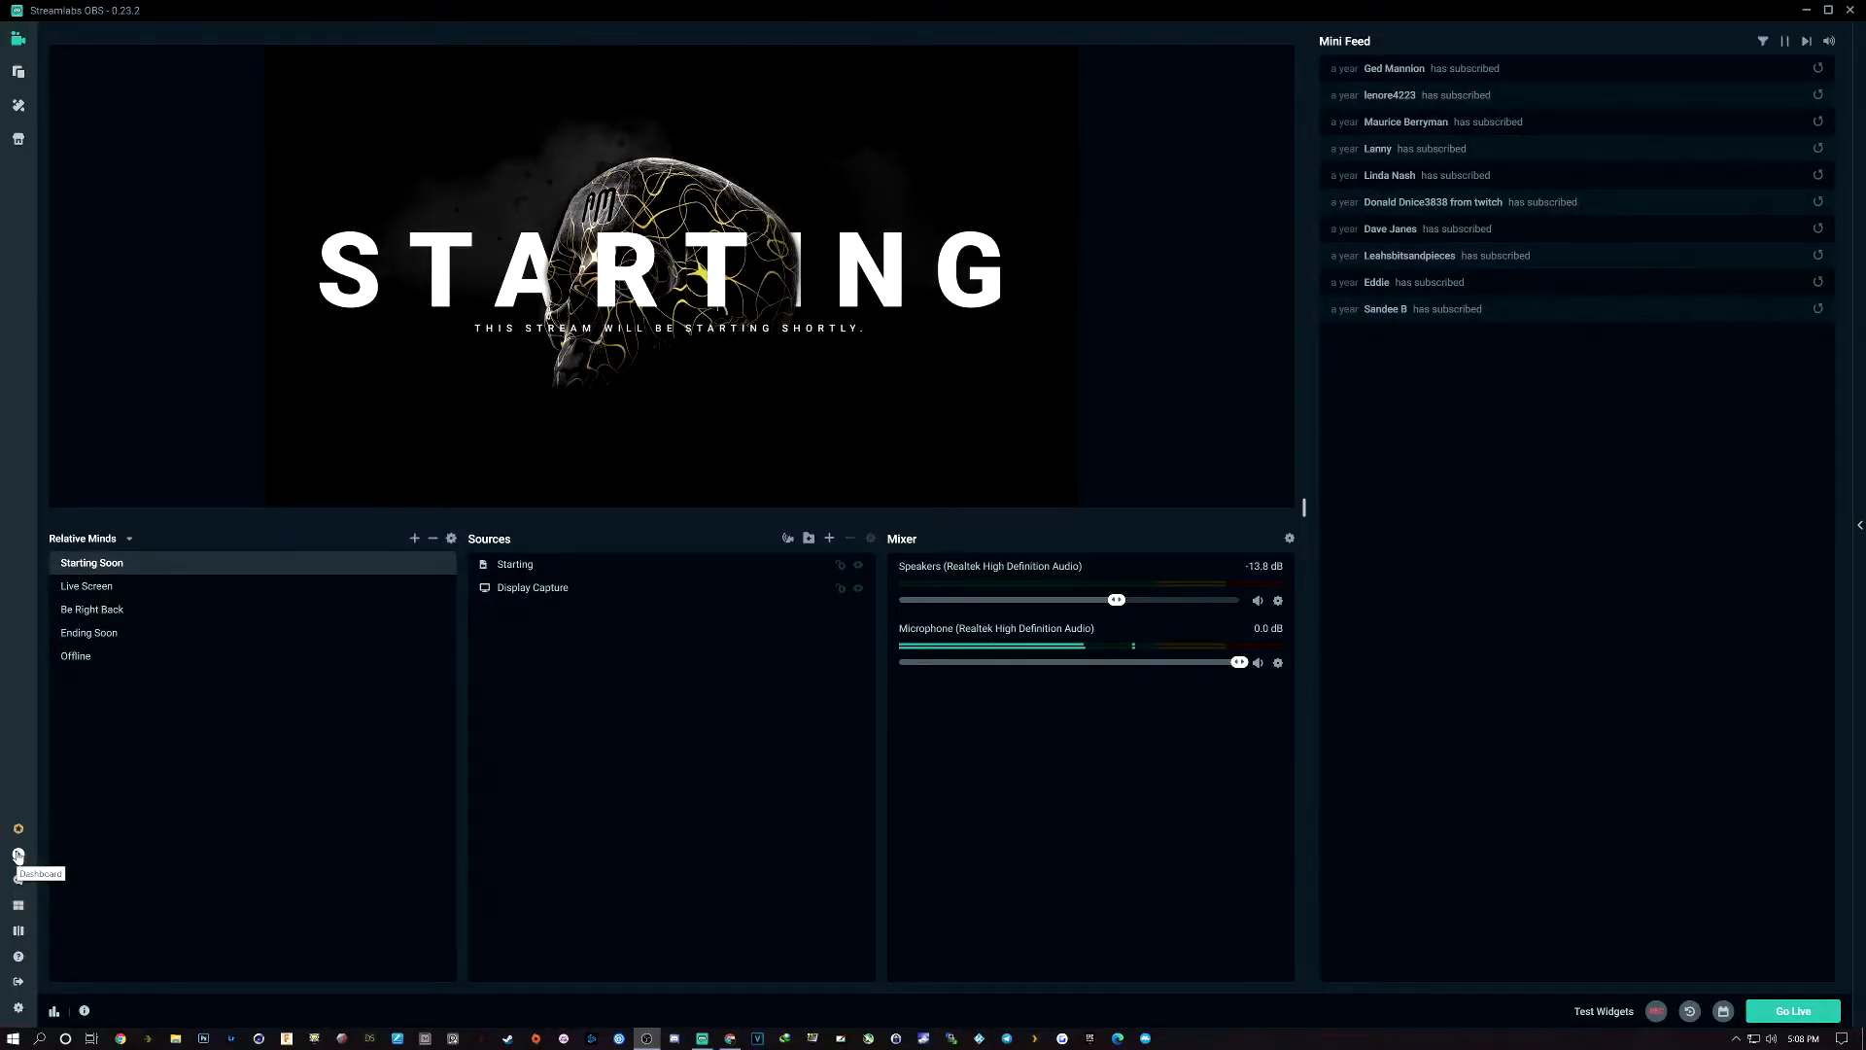
View the Streamlabs Dashboard and Cloudbot pages in the browser and return to Streamlabs OBS
{"action": "left_click", "coordinate": [731, 1041]}
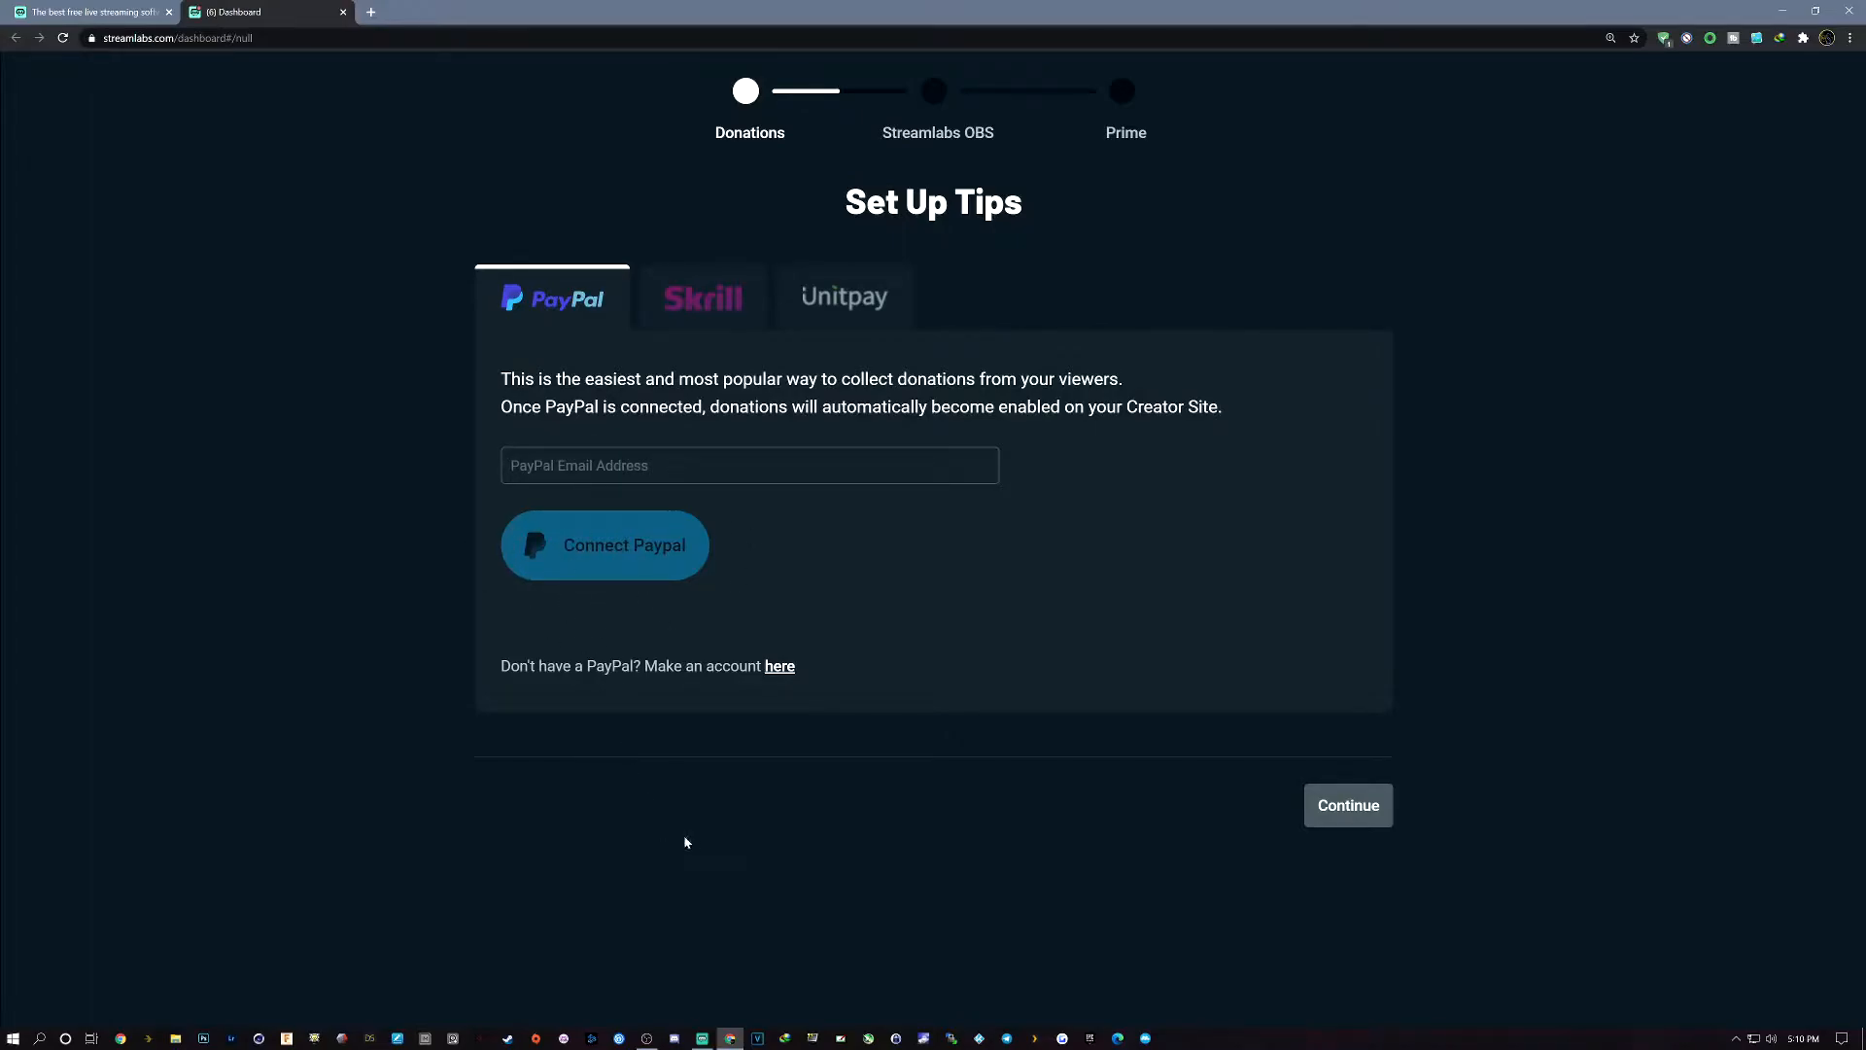
{"action": "left_click", "coordinate": [702, 1039]}
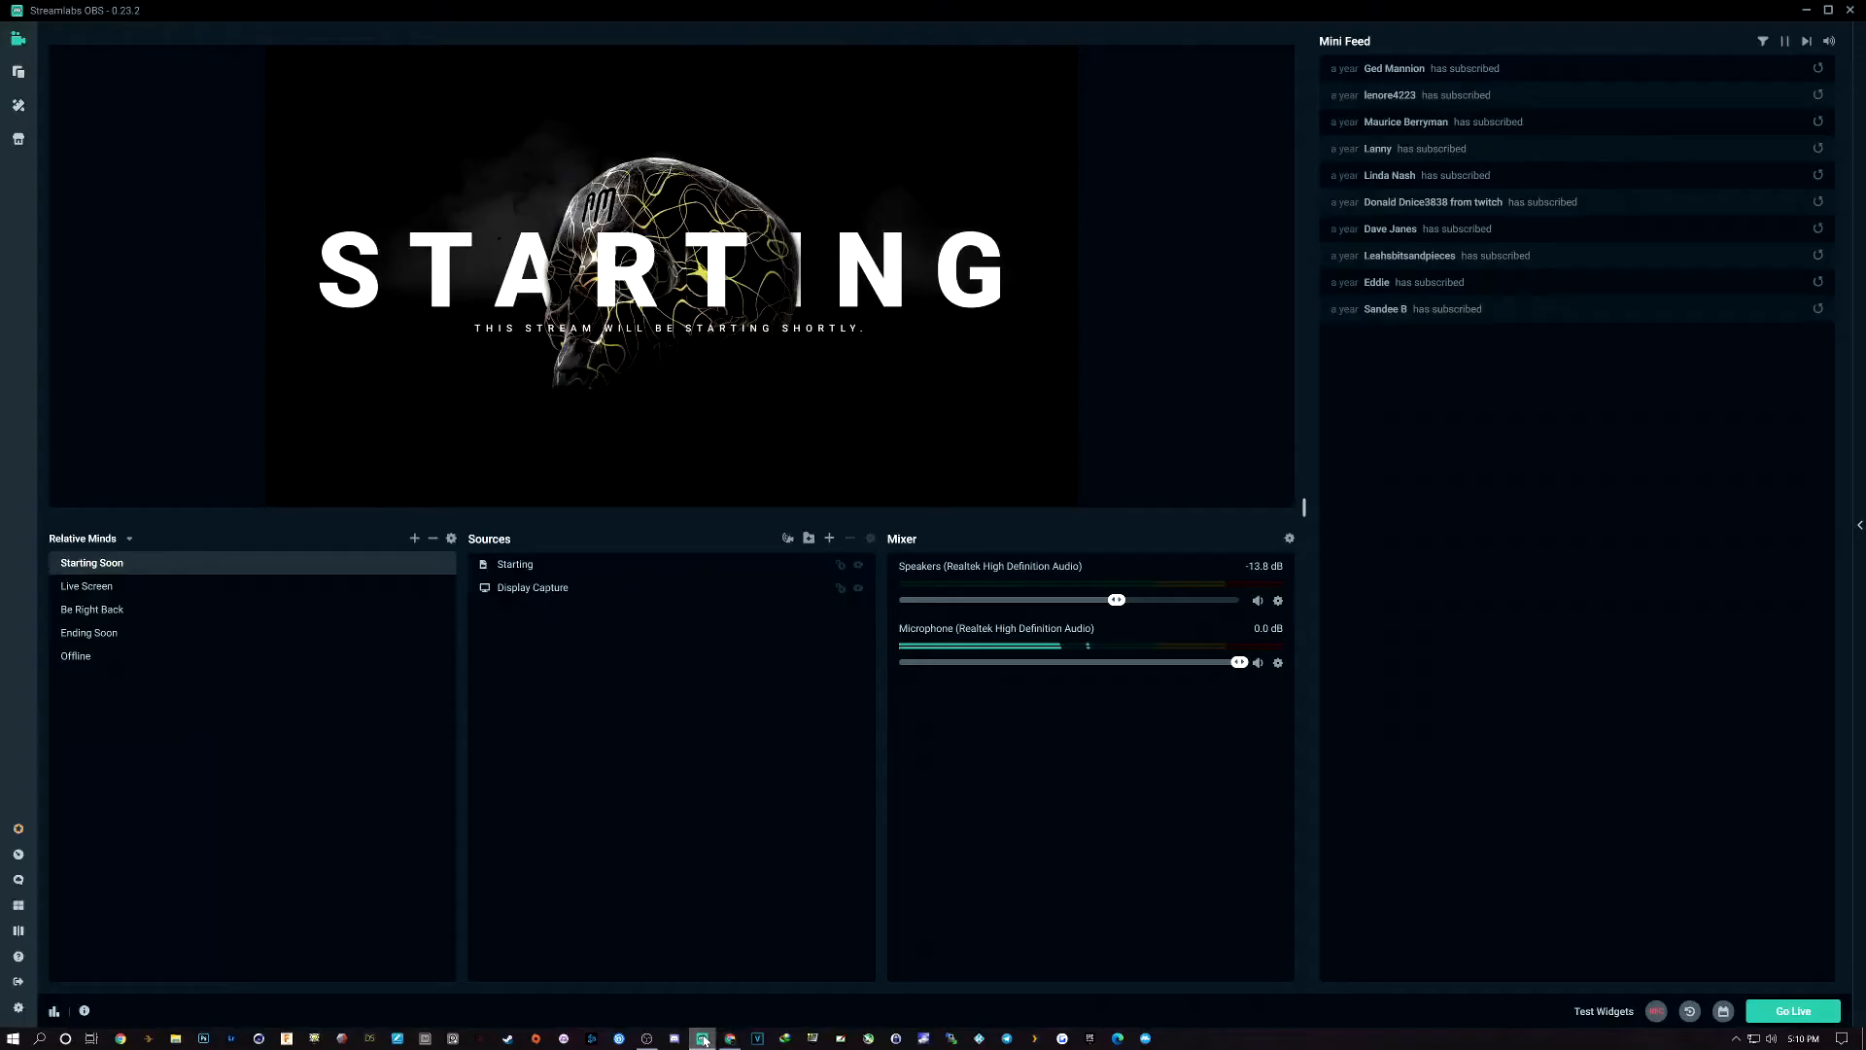
{"action": "left_click", "coordinate": [17, 880]}
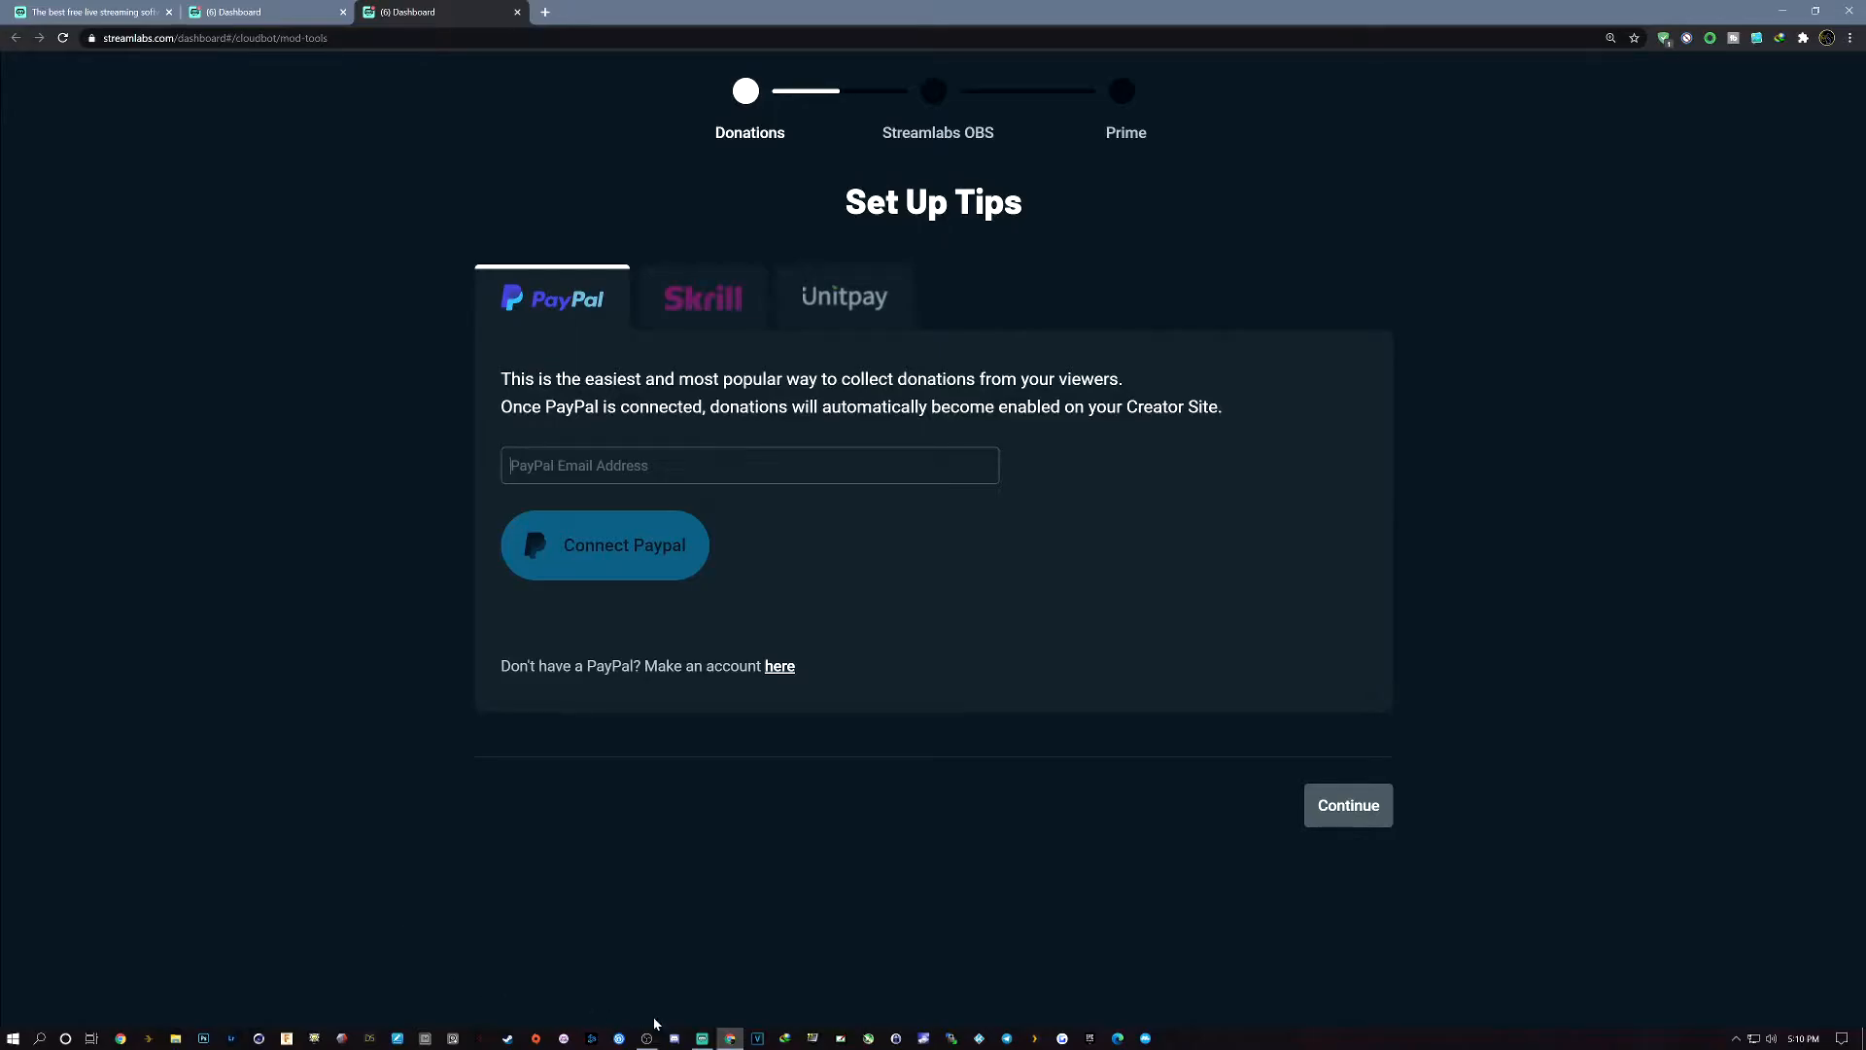
{"action": "left_click", "coordinate": [702, 1038]}
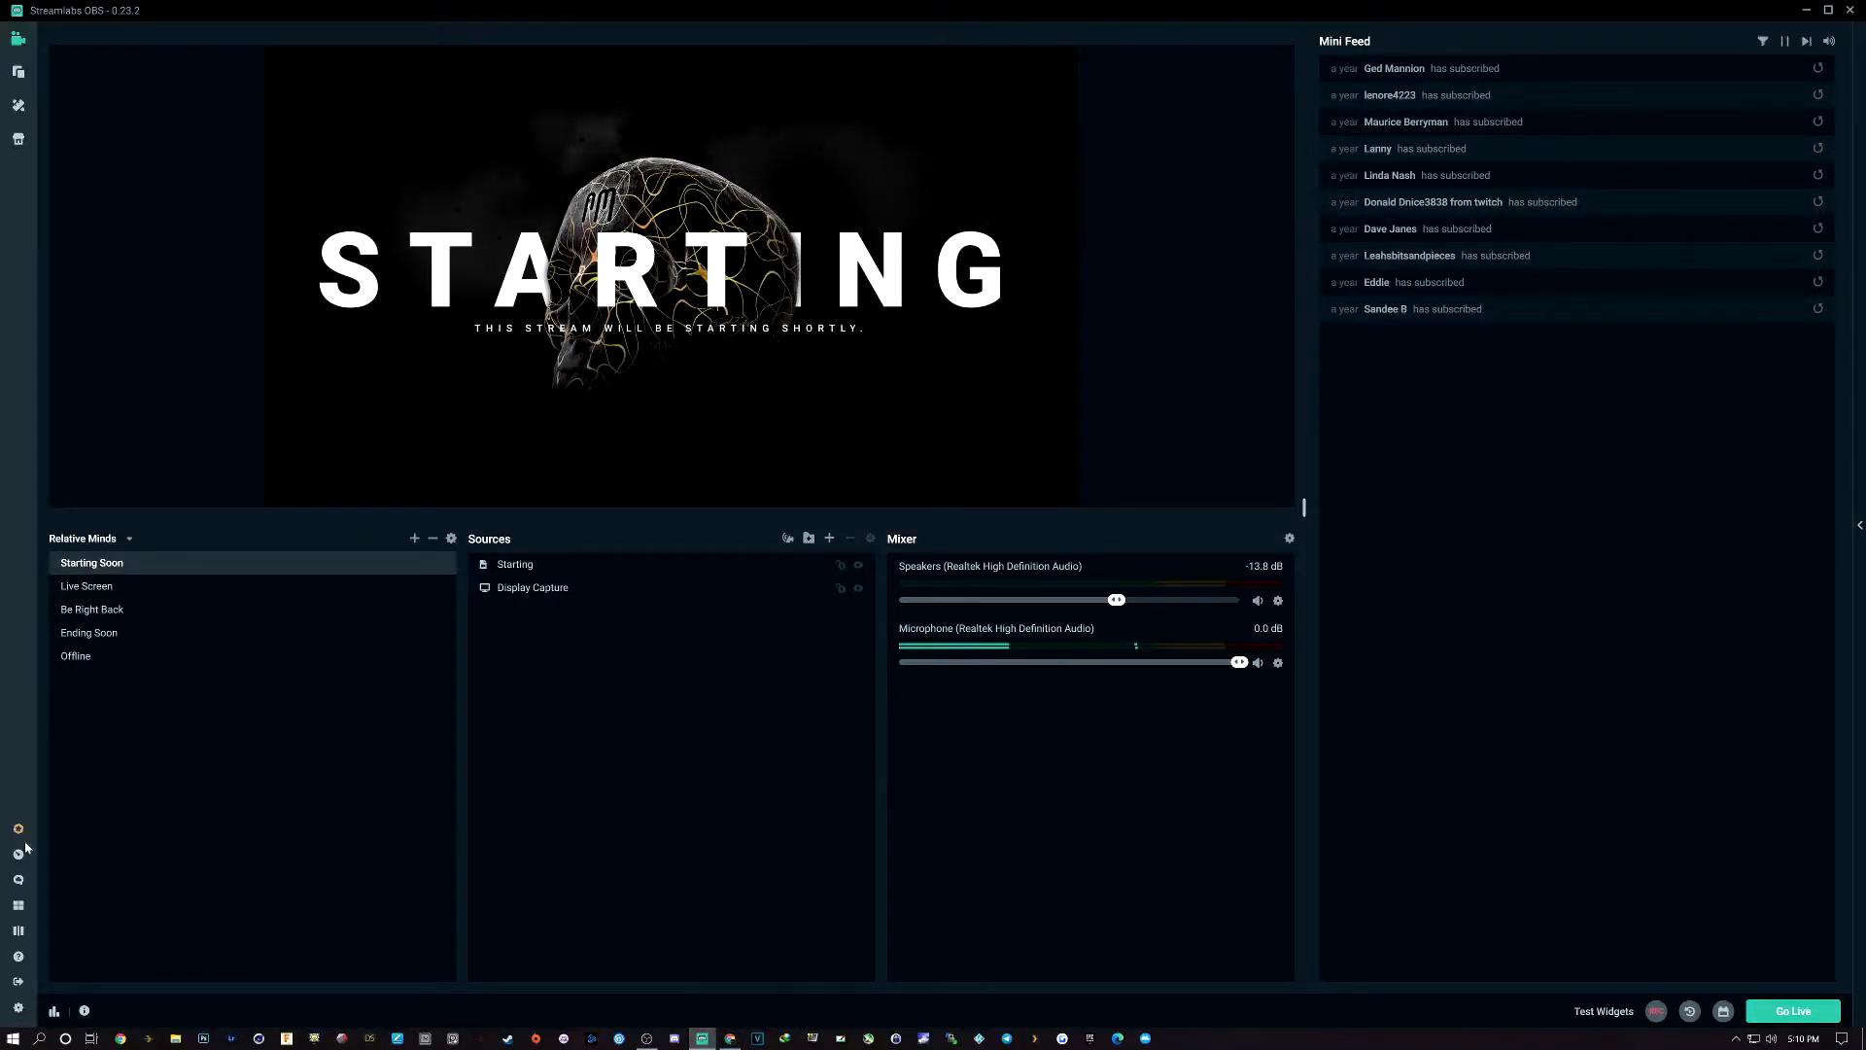
Open the layout editor and preview all eight Editor layouts, ending on the one with a full-height Mini Feed beside the Editor Display
{"action": "left_click", "coordinate": [17, 906]}
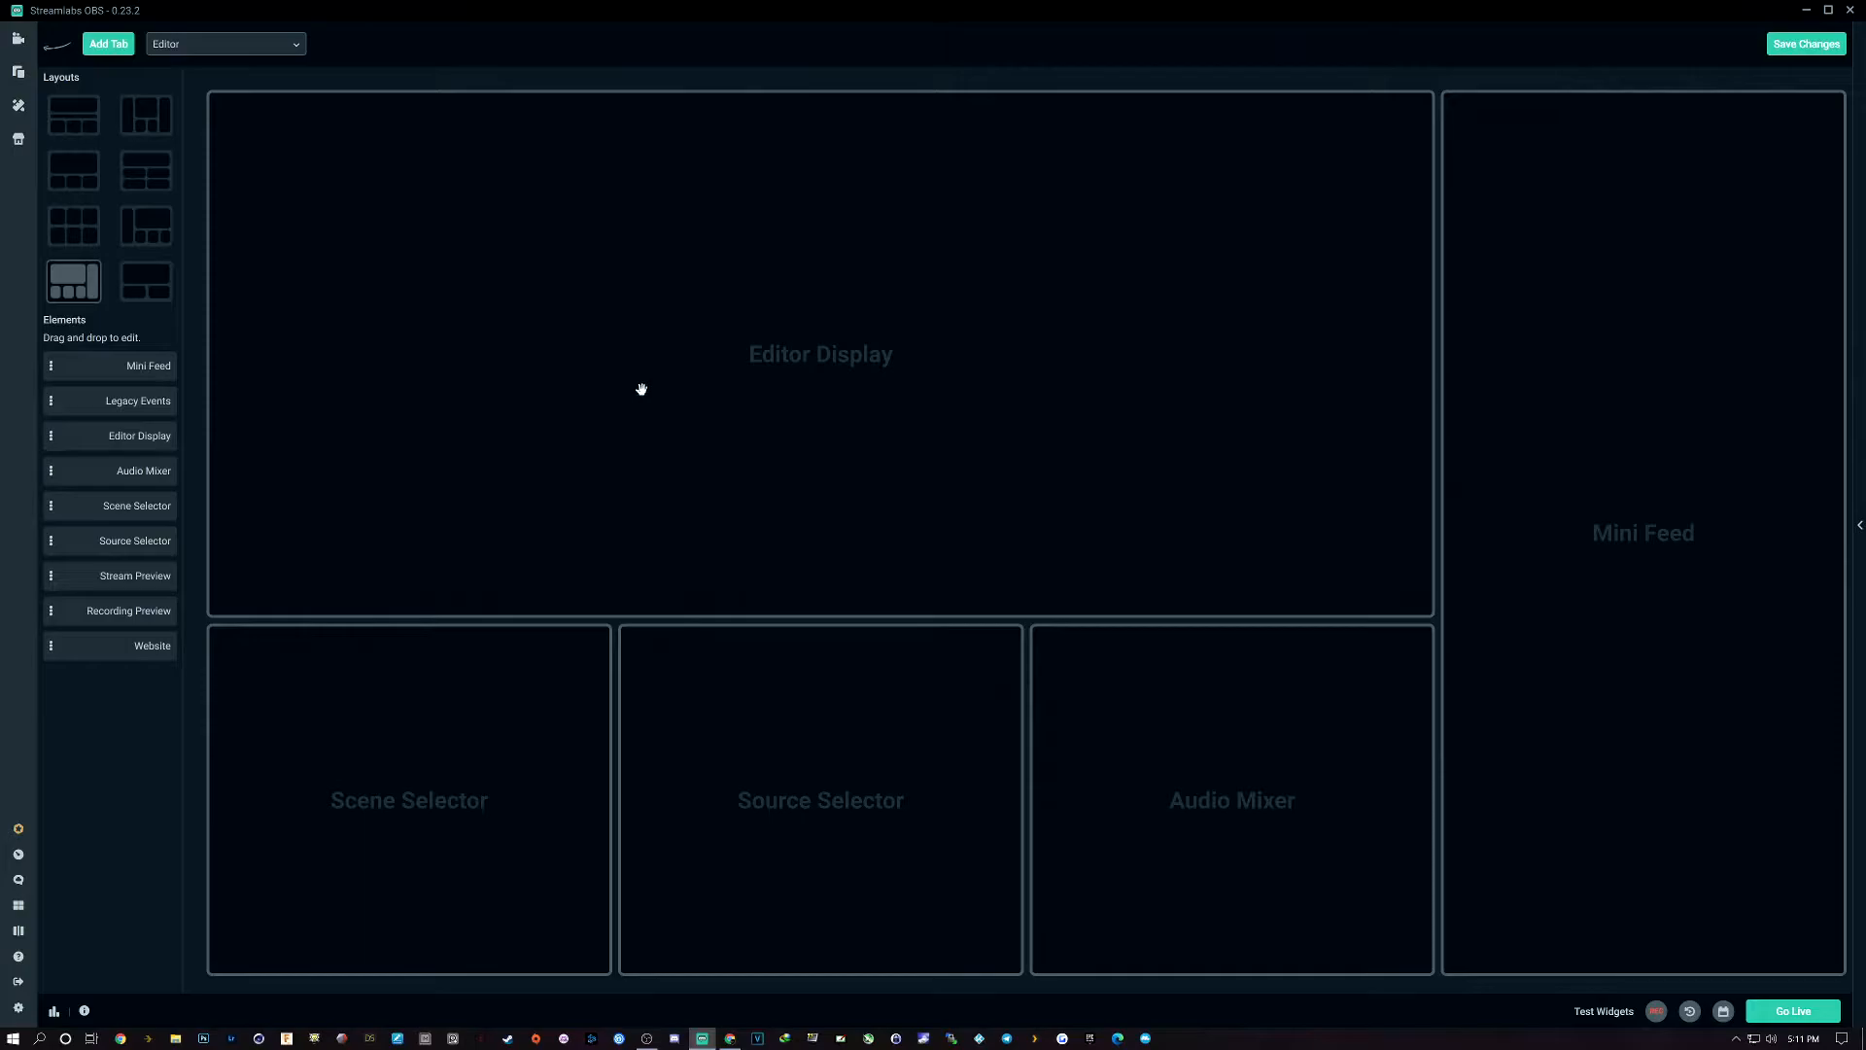
{"action": "left_click", "coordinate": [66, 117]}
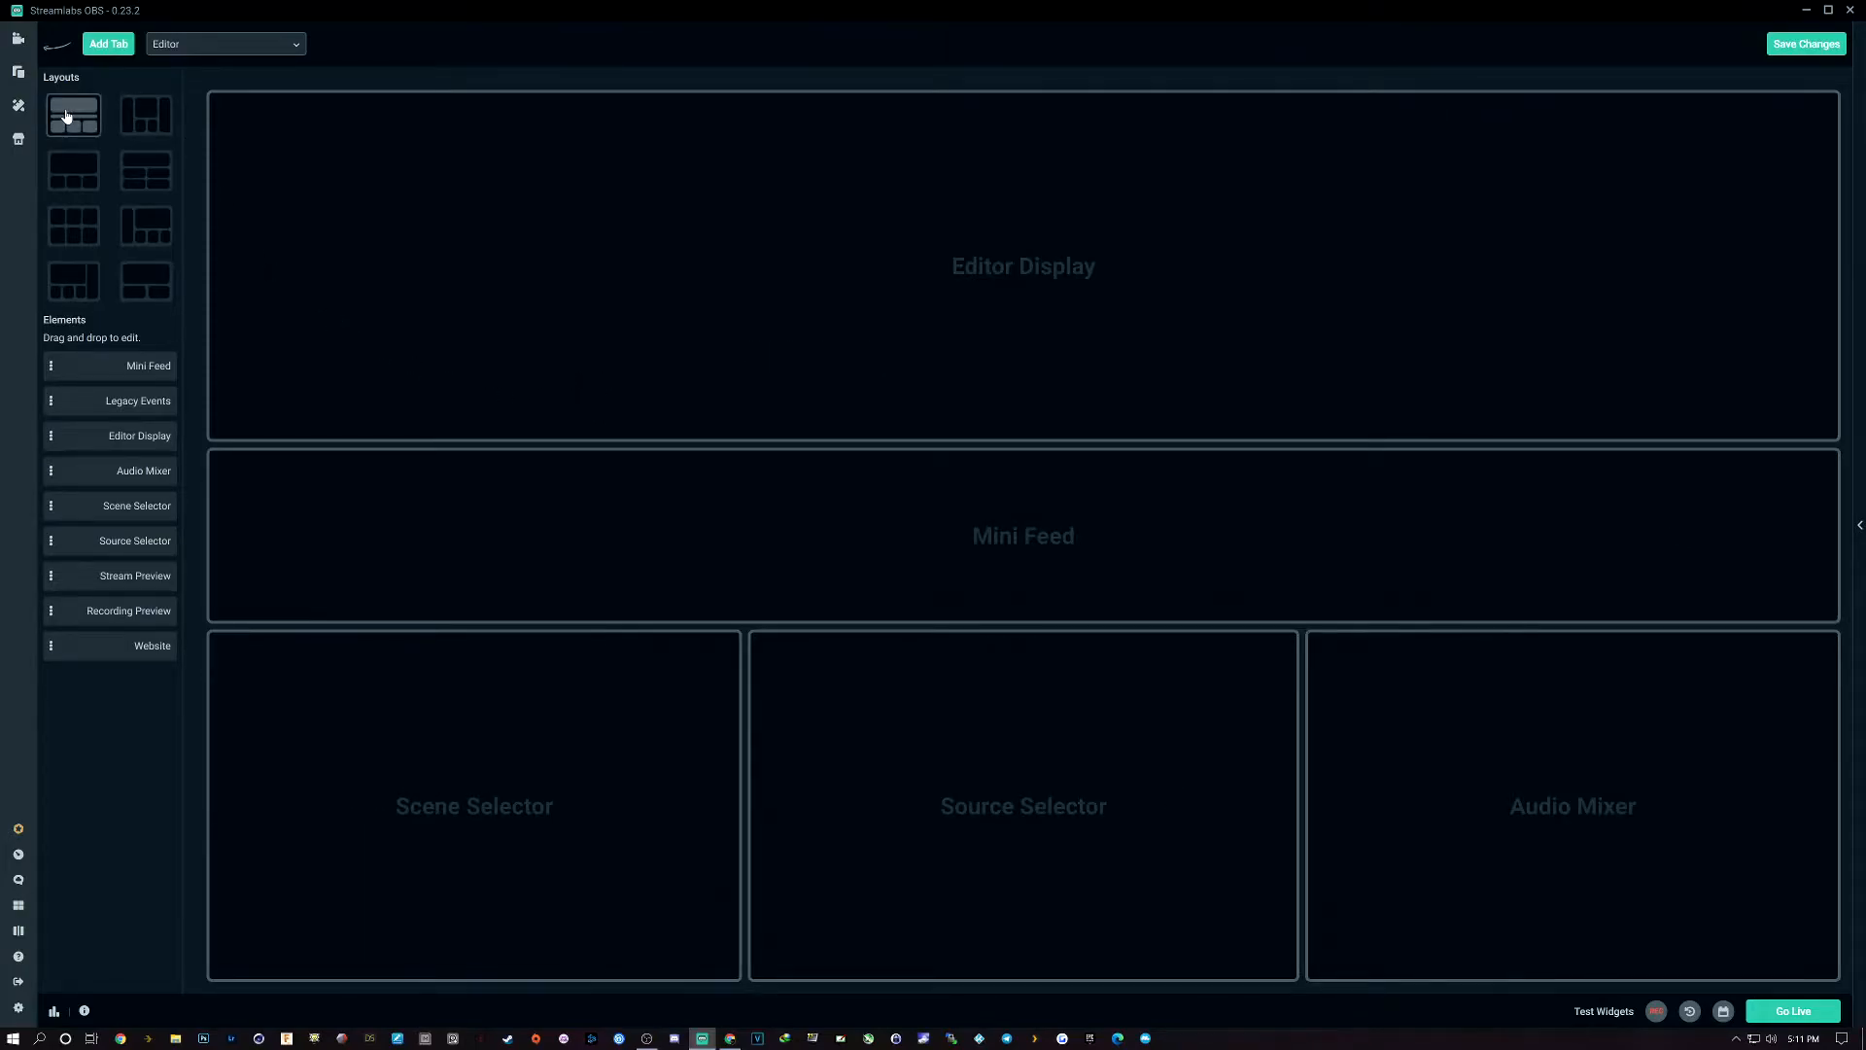
{"action": "left_click", "coordinate": [151, 121]}
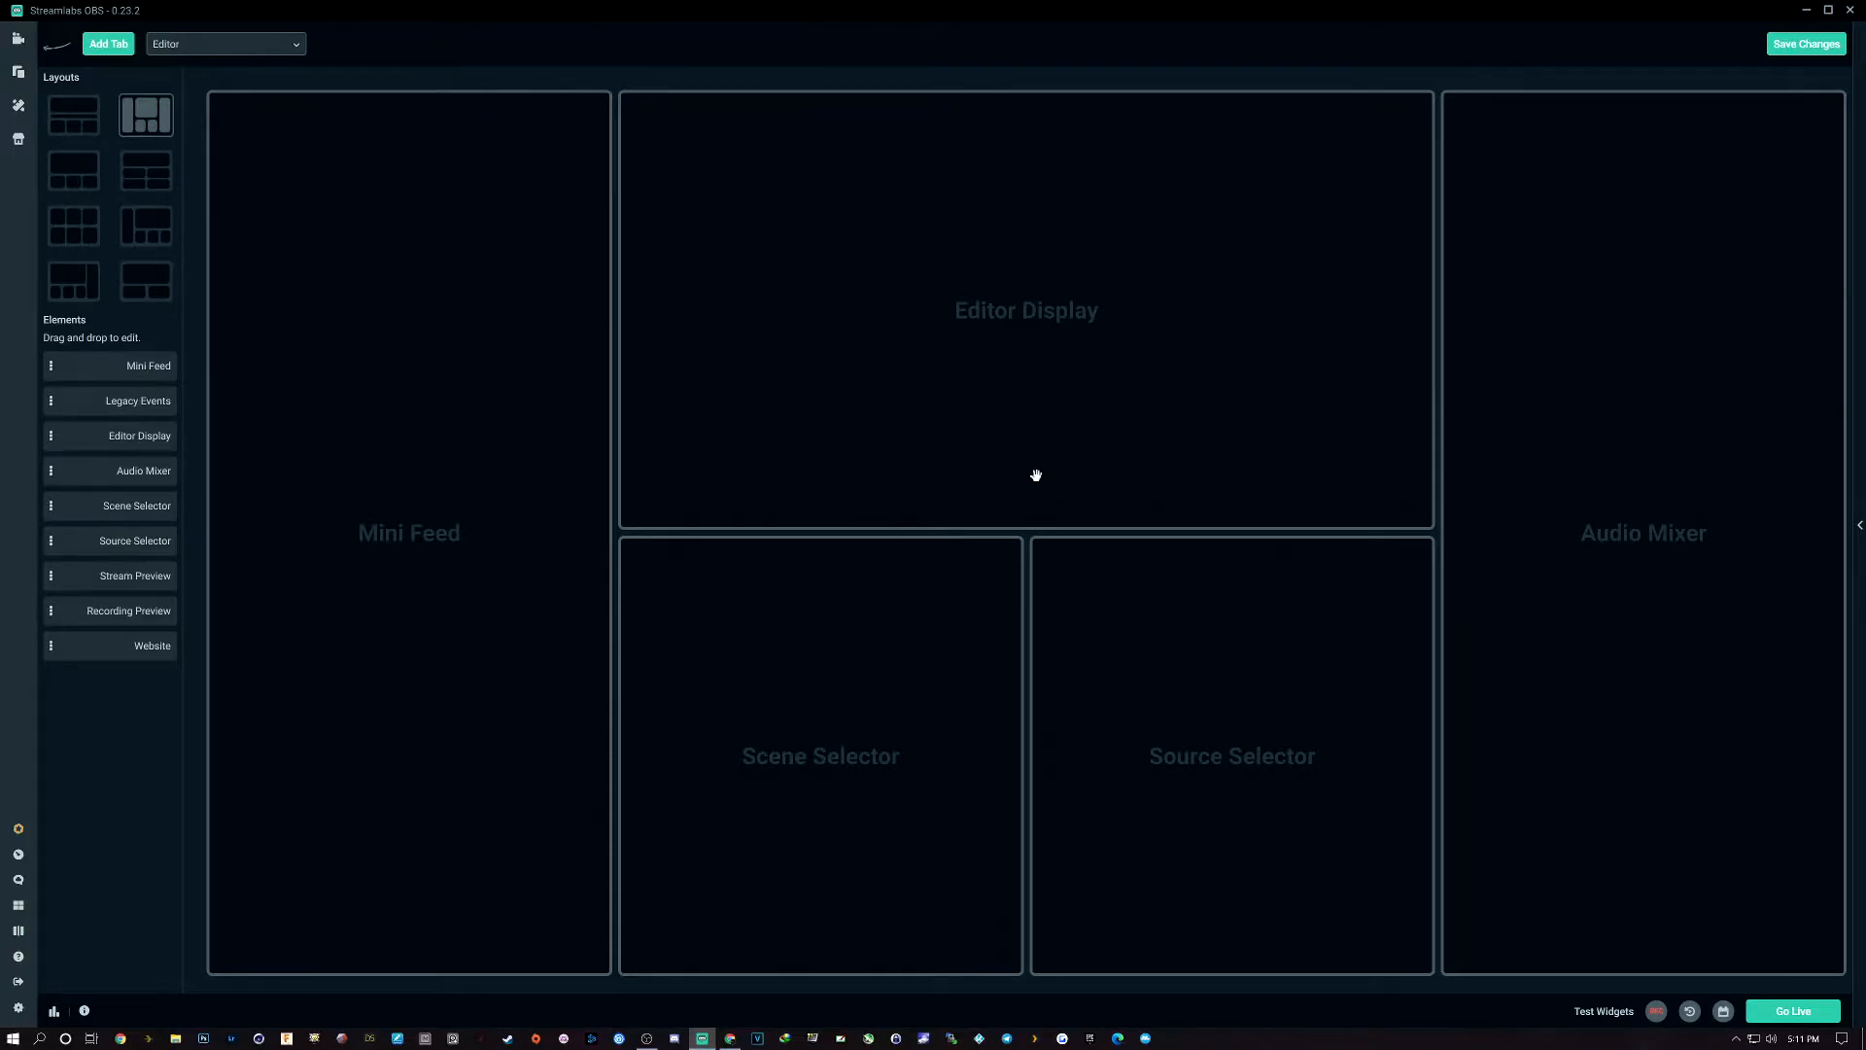
{"action": "left_click", "coordinate": [77, 176]}
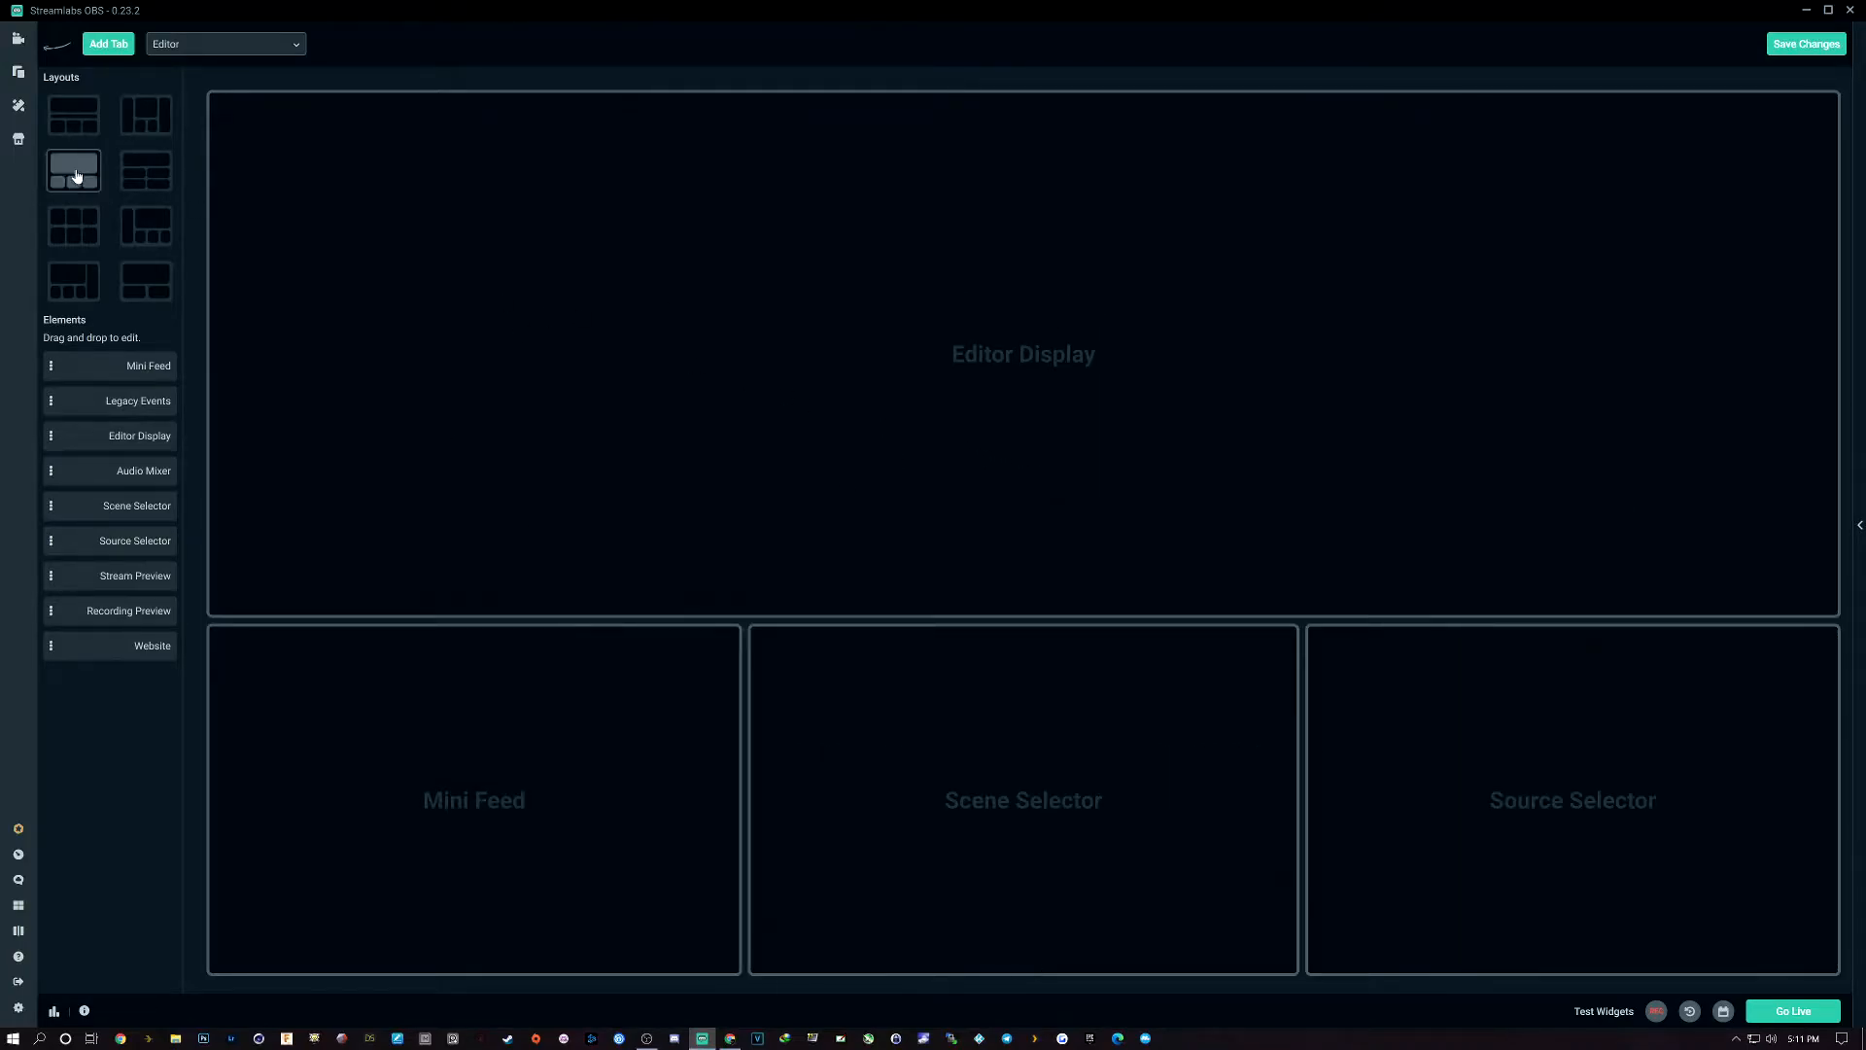
{"action": "left_click", "coordinate": [154, 187]}
{"action": "left_click", "coordinate": [71, 239]}
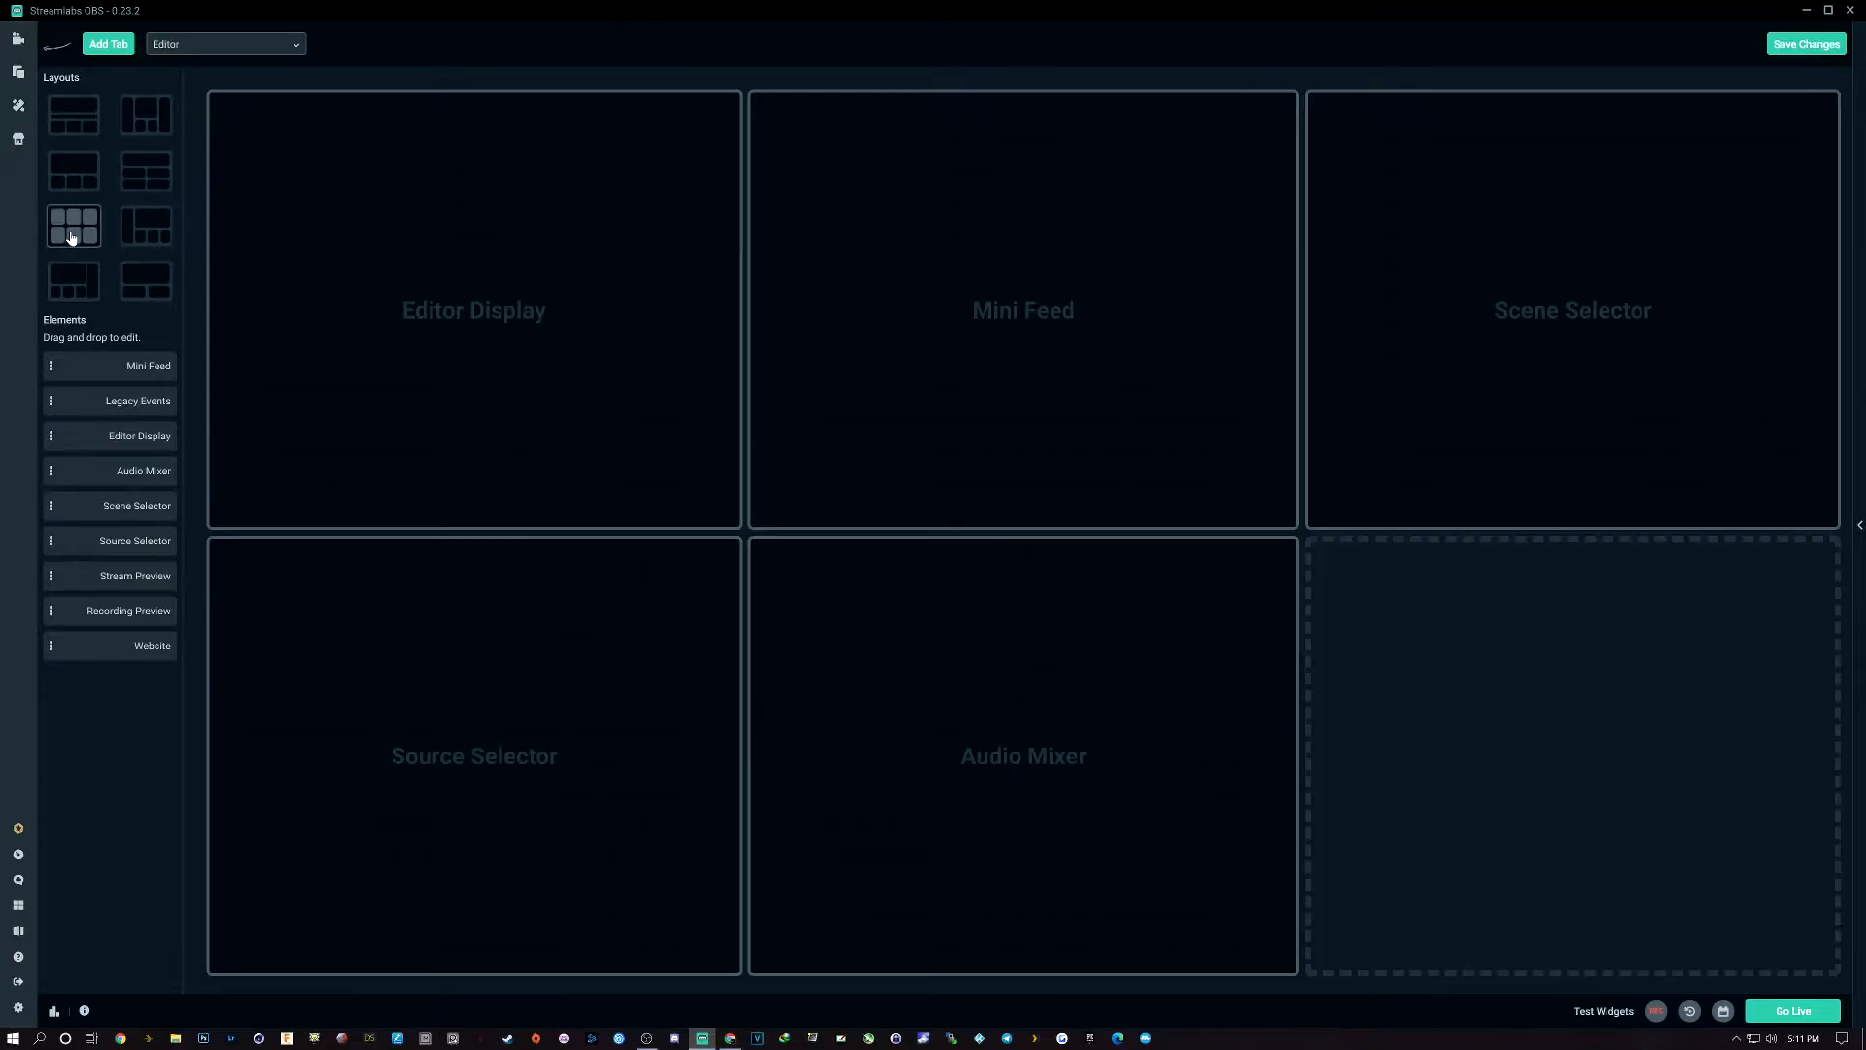
{"action": "left_click", "coordinate": [143, 237]}
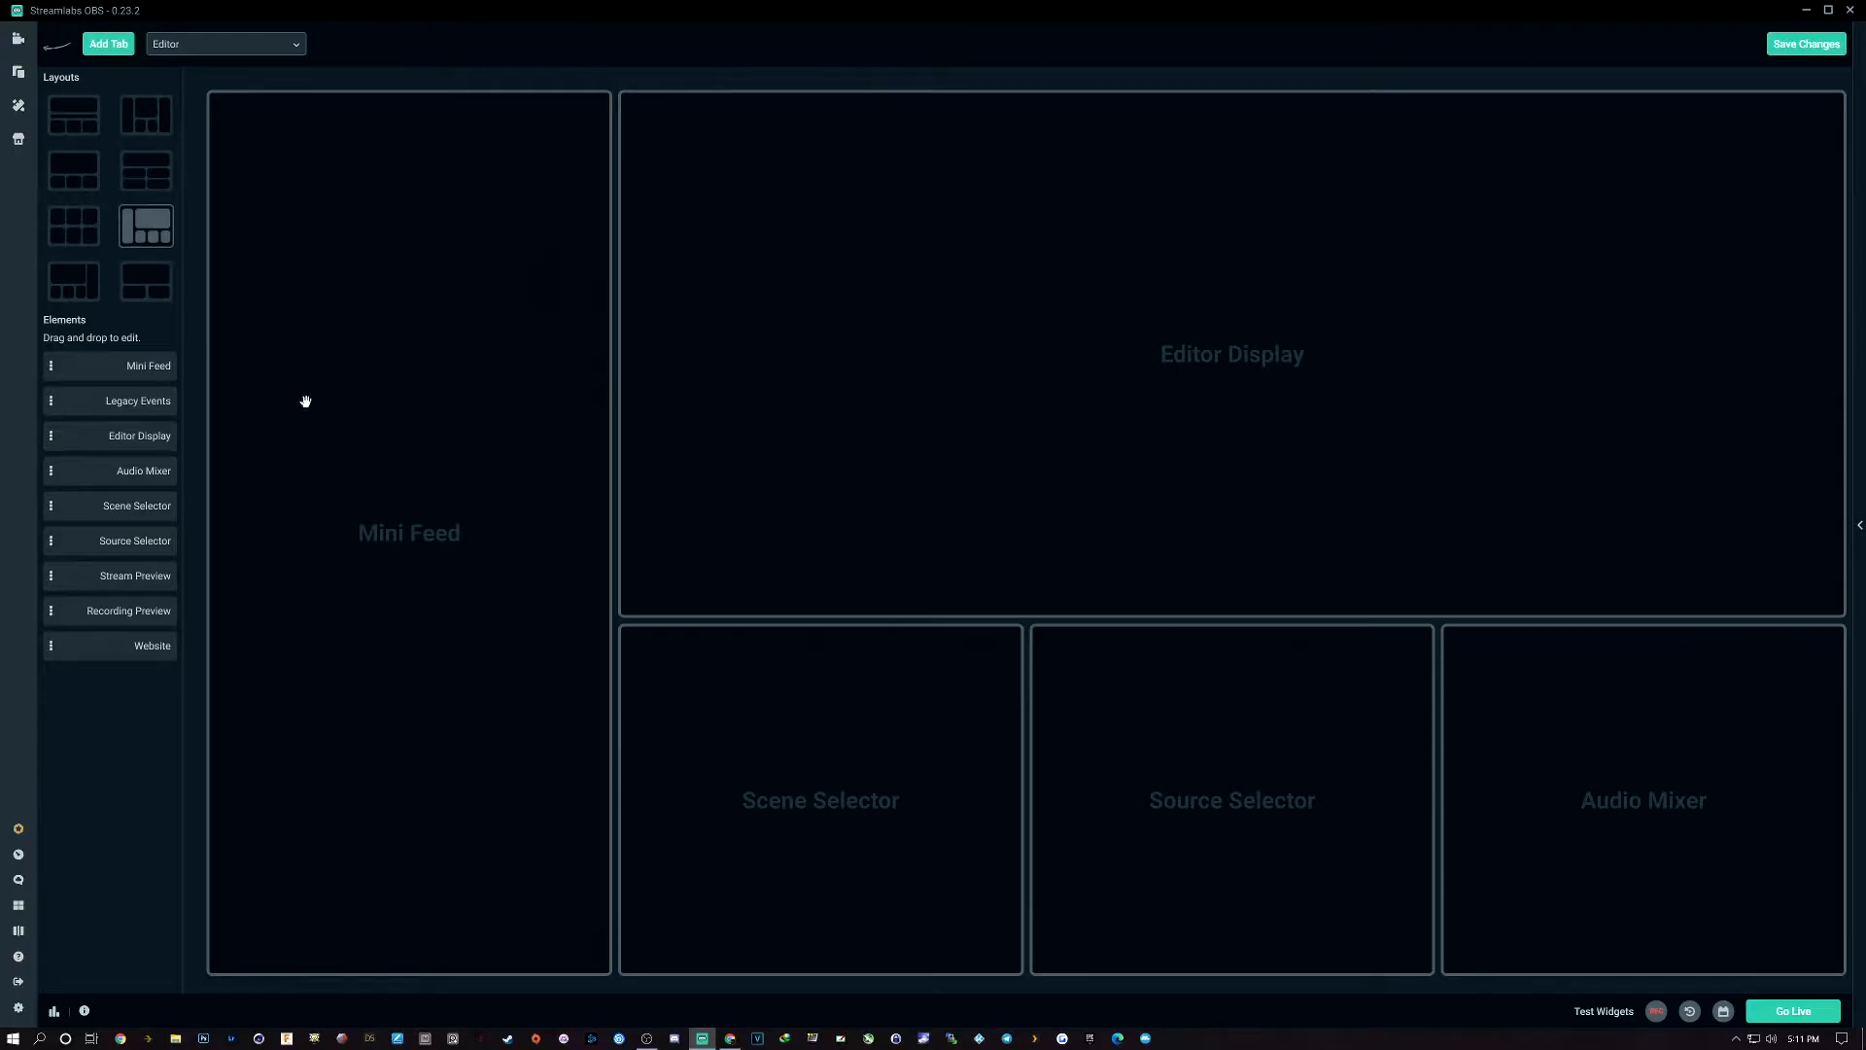
{"action": "left_click", "coordinate": [68, 288]}
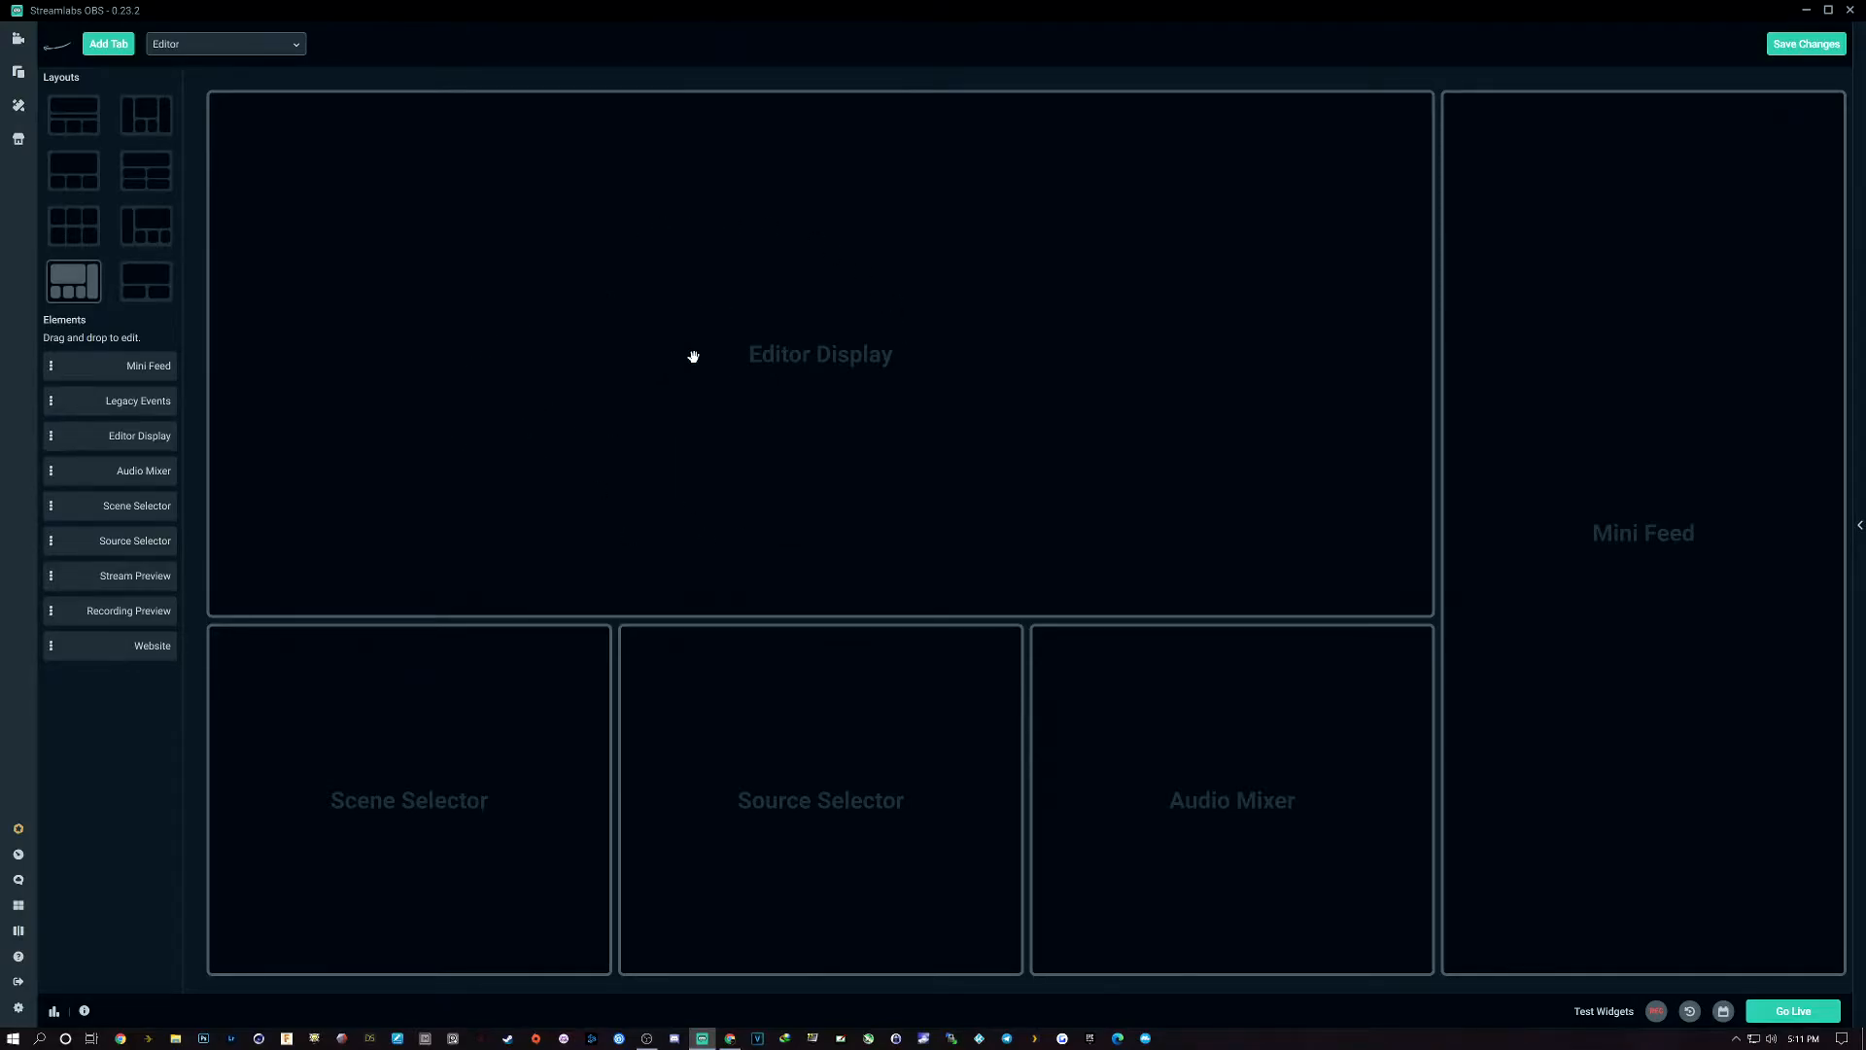
{"action": "left_click", "coordinate": [146, 282]}
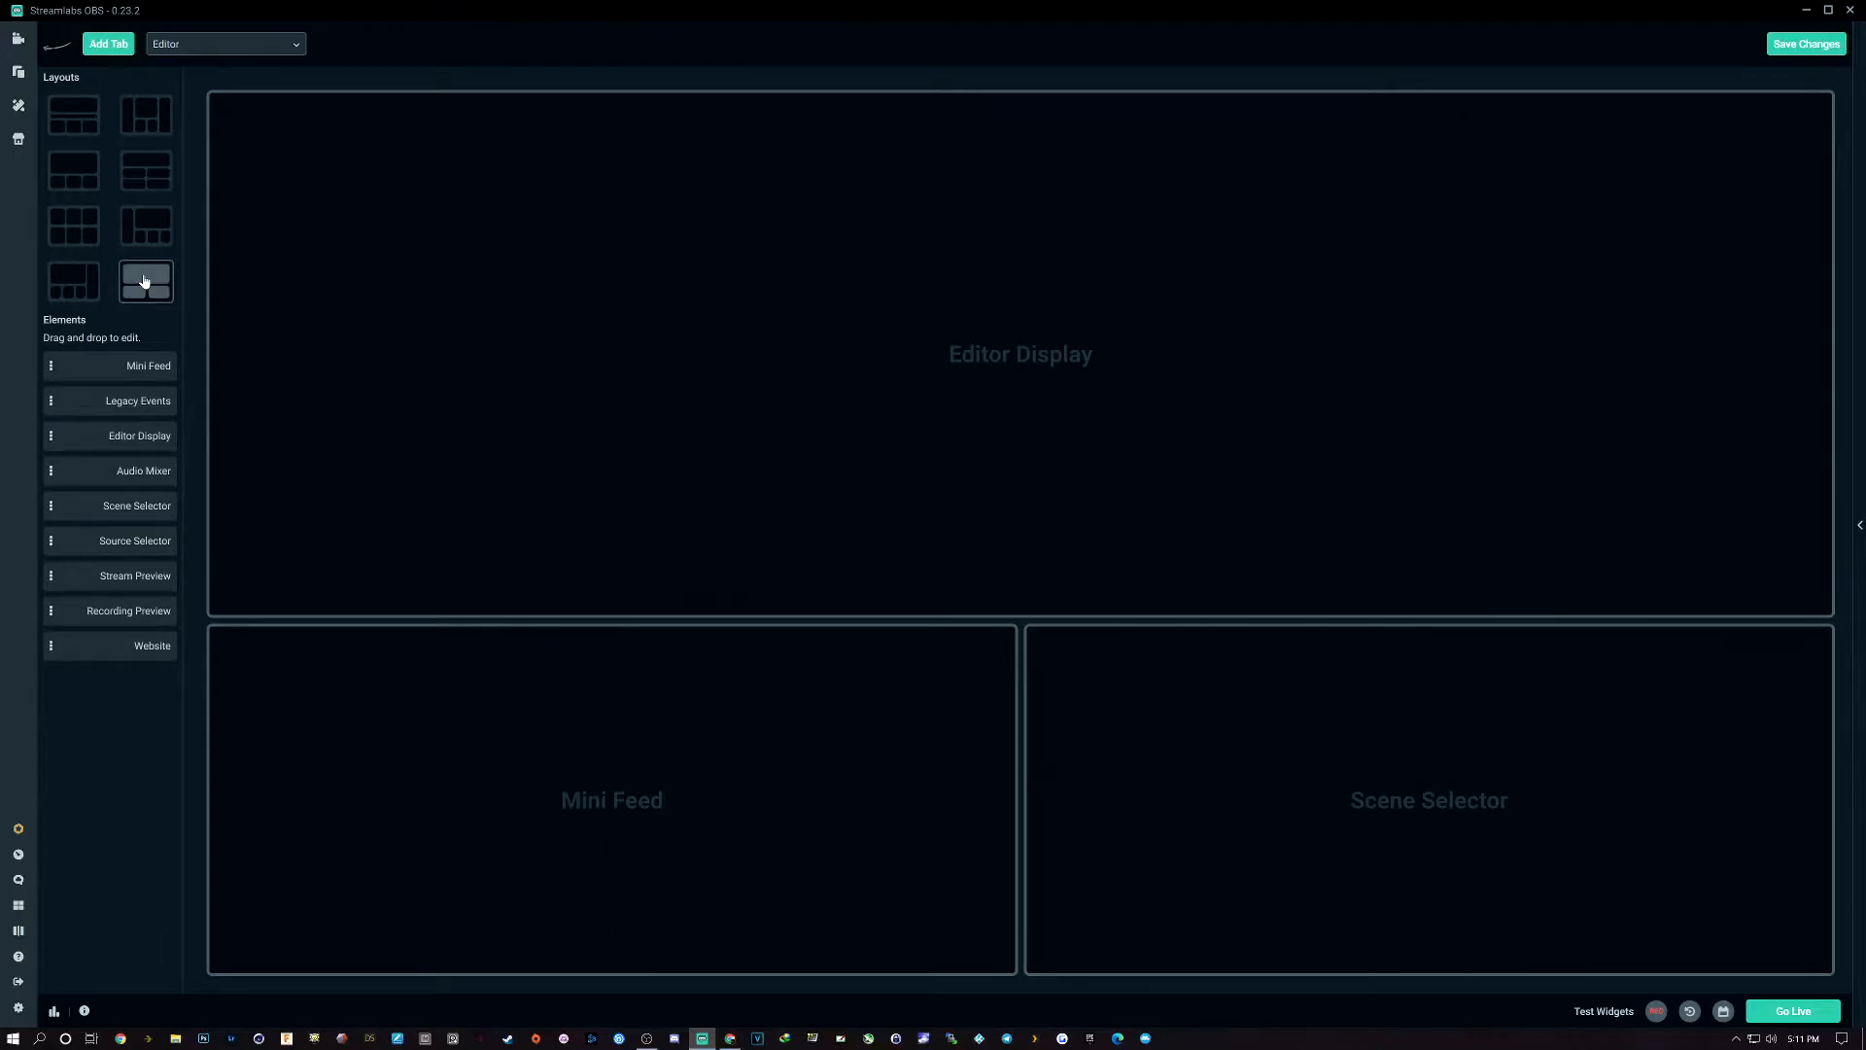
{"action": "left_click", "coordinate": [82, 283]}
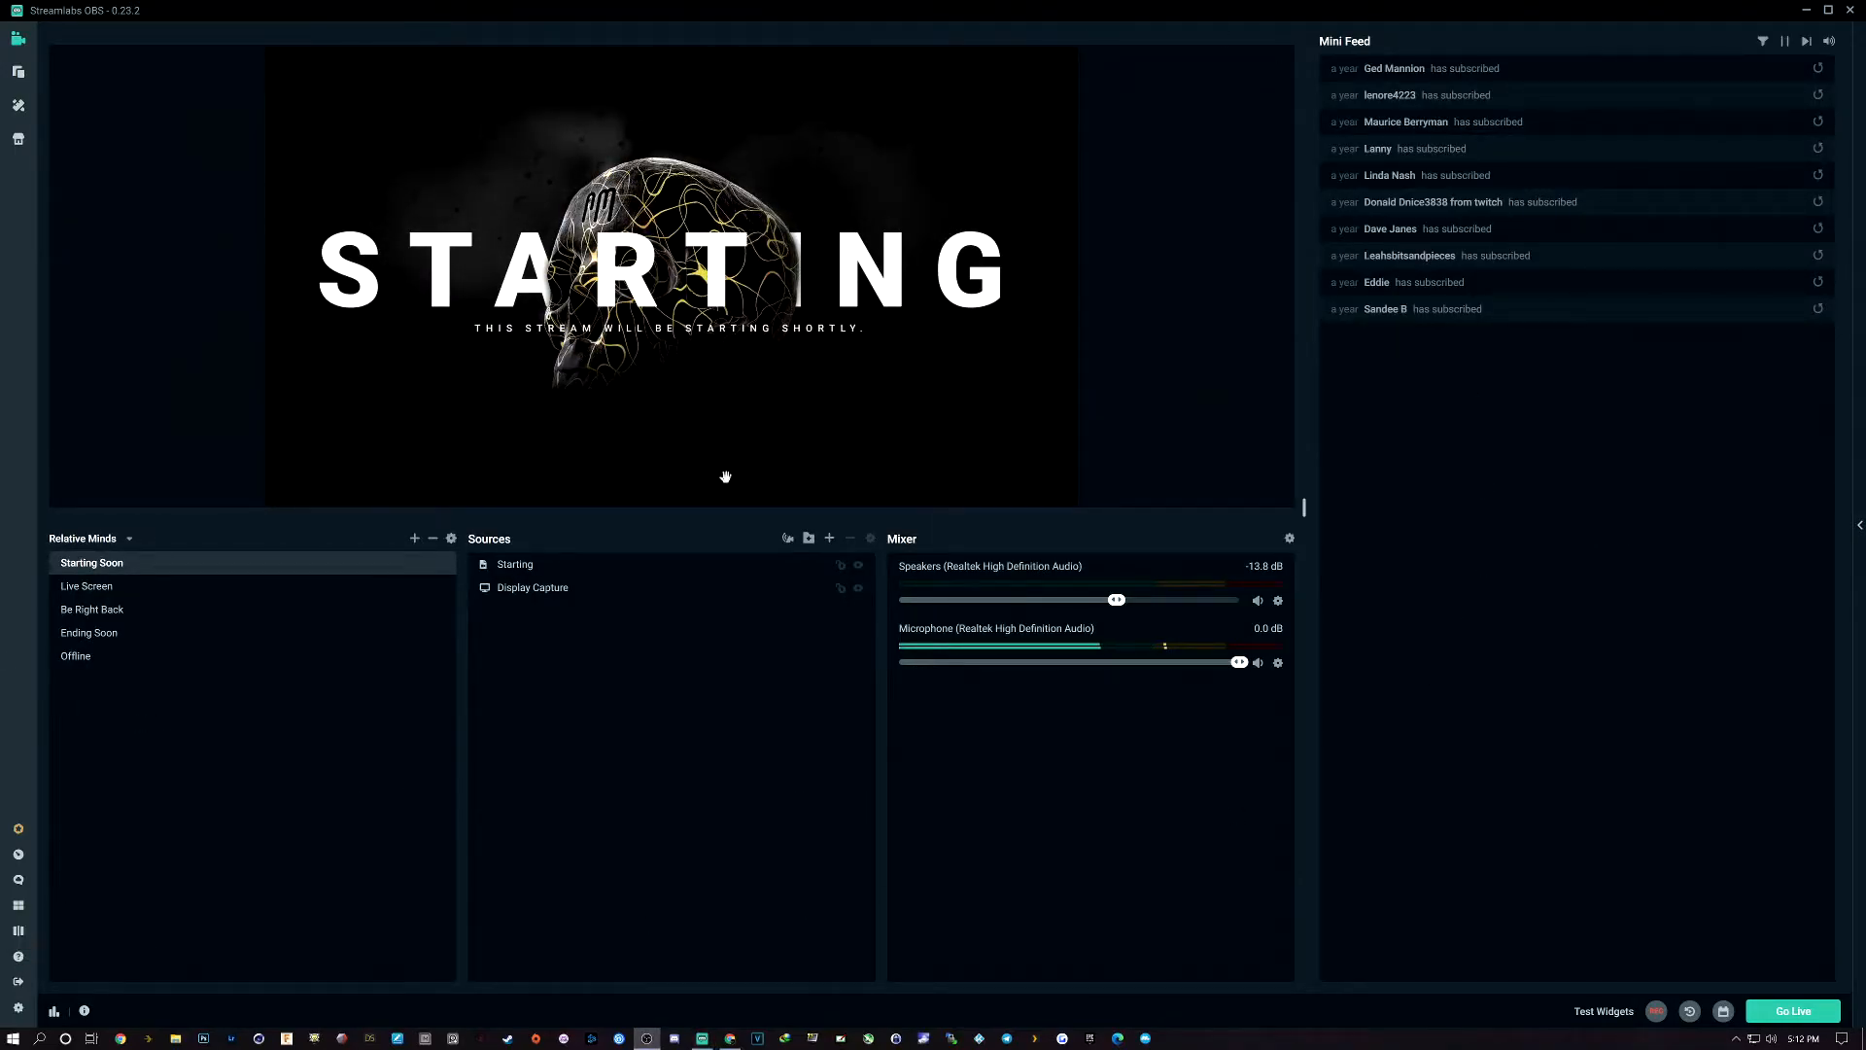
Open the Streamlabs OBS settings and look over the General options, including language and output
{"action": "left_click", "coordinate": [18, 1009]}
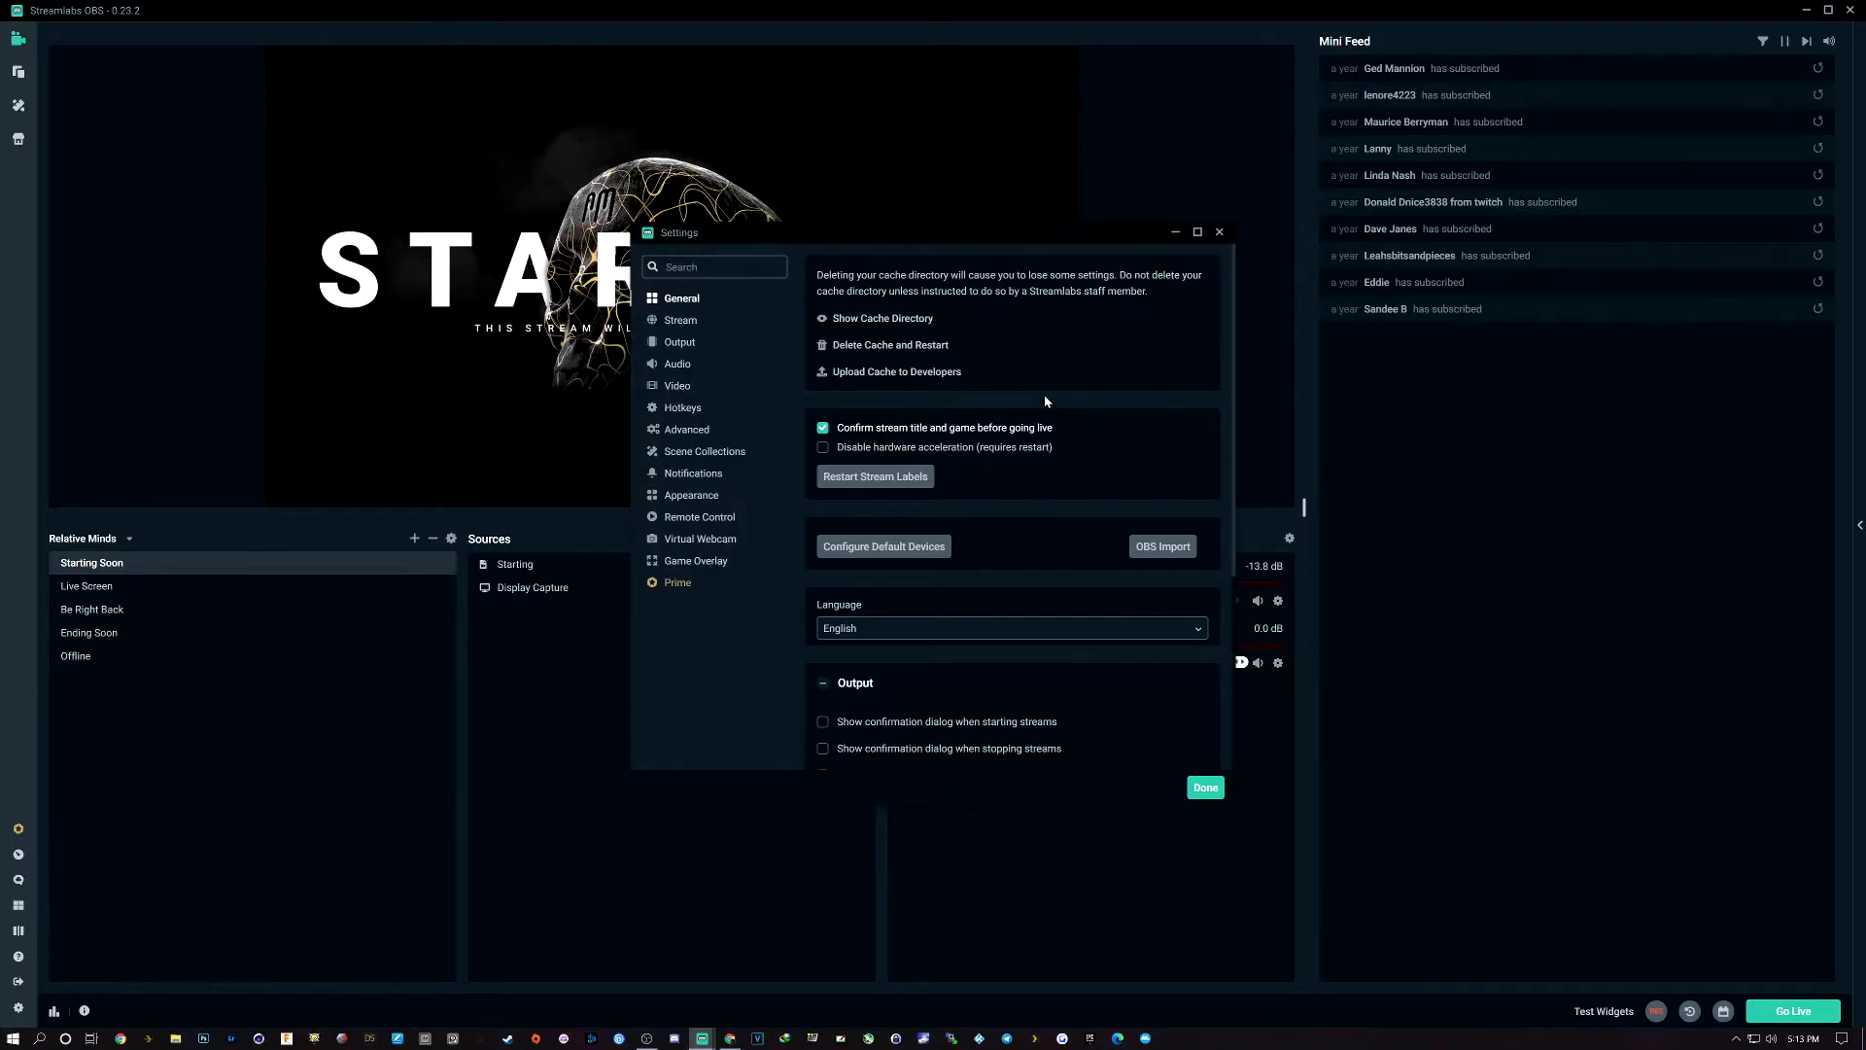
{"action": "scroll", "coordinate": [1025, 697], "scroll_direction": "down", "scroll_amount": 3}
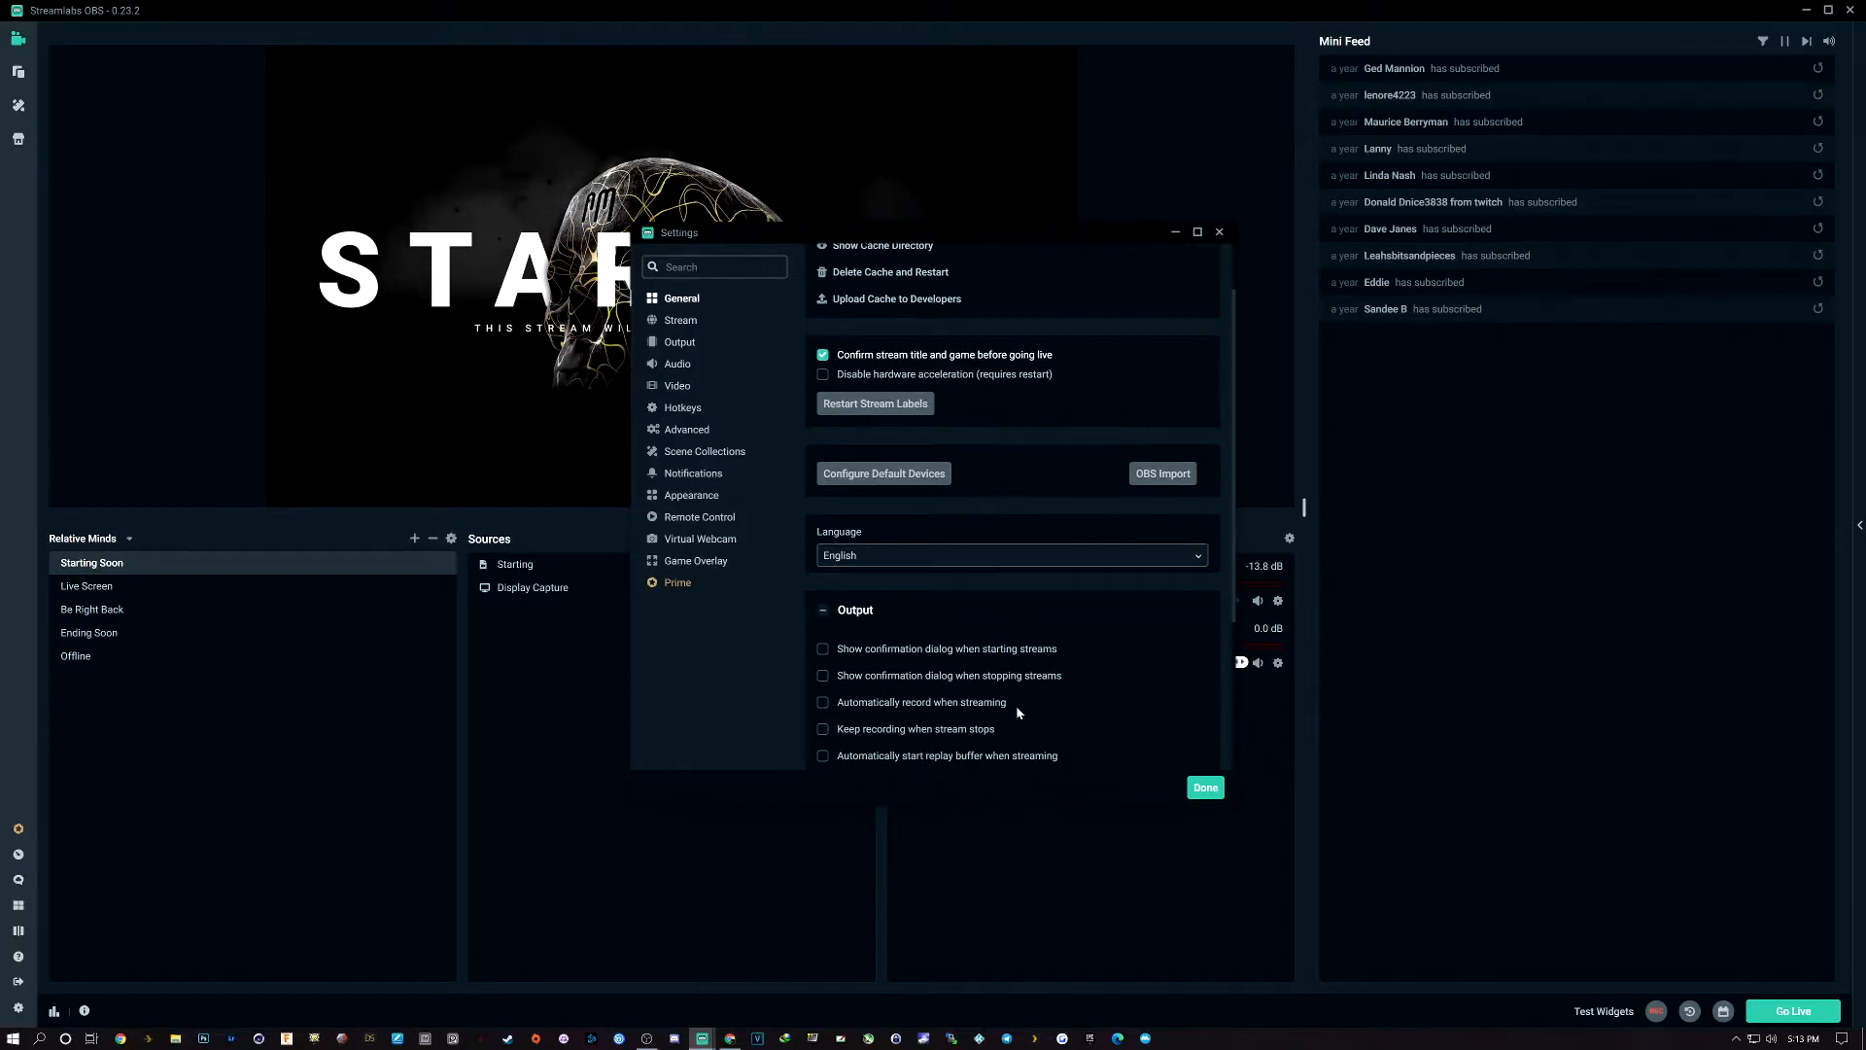
{"action": "scroll", "coordinate": [1026, 681], "scroll_direction": "up", "scroll_amount": 3}
Review the Stream destinations and the custom ingest options, and switch back to the recommended stream settings
{"action": "left_click", "coordinate": [670, 322]}
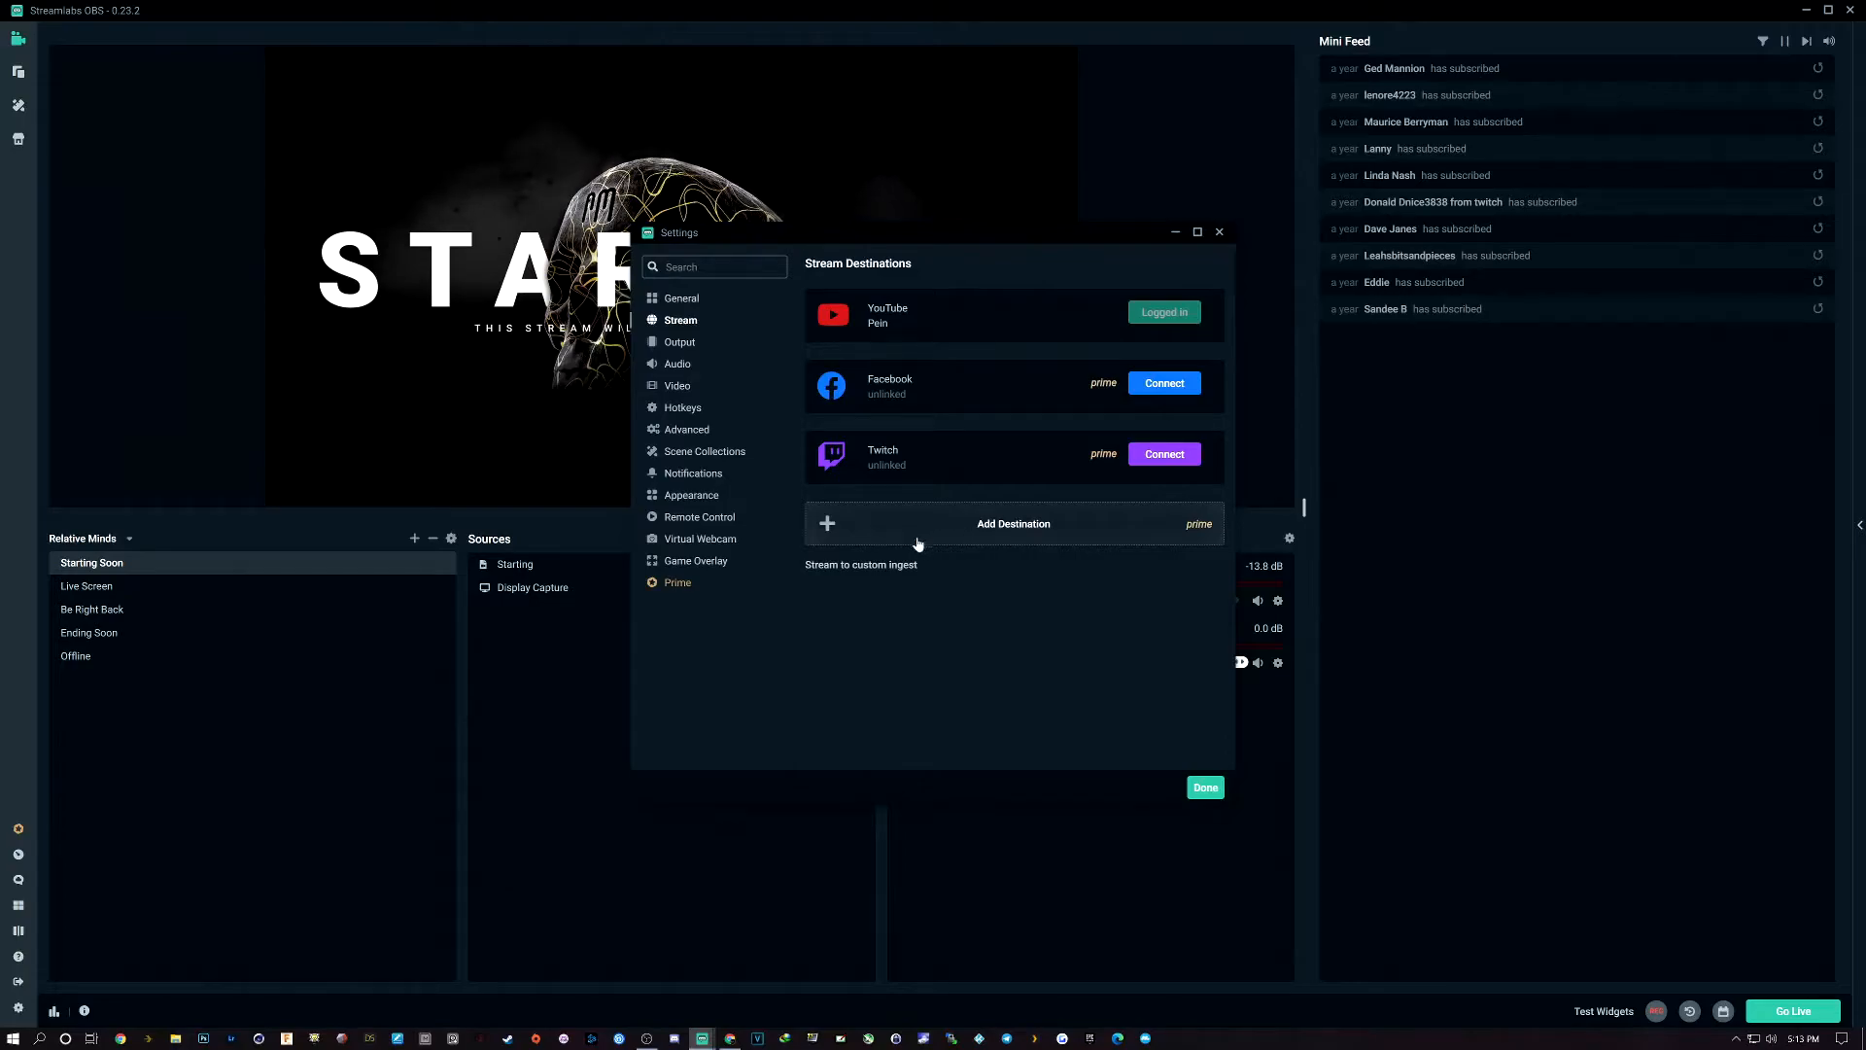
{"action": "left_click", "coordinate": [845, 567]}
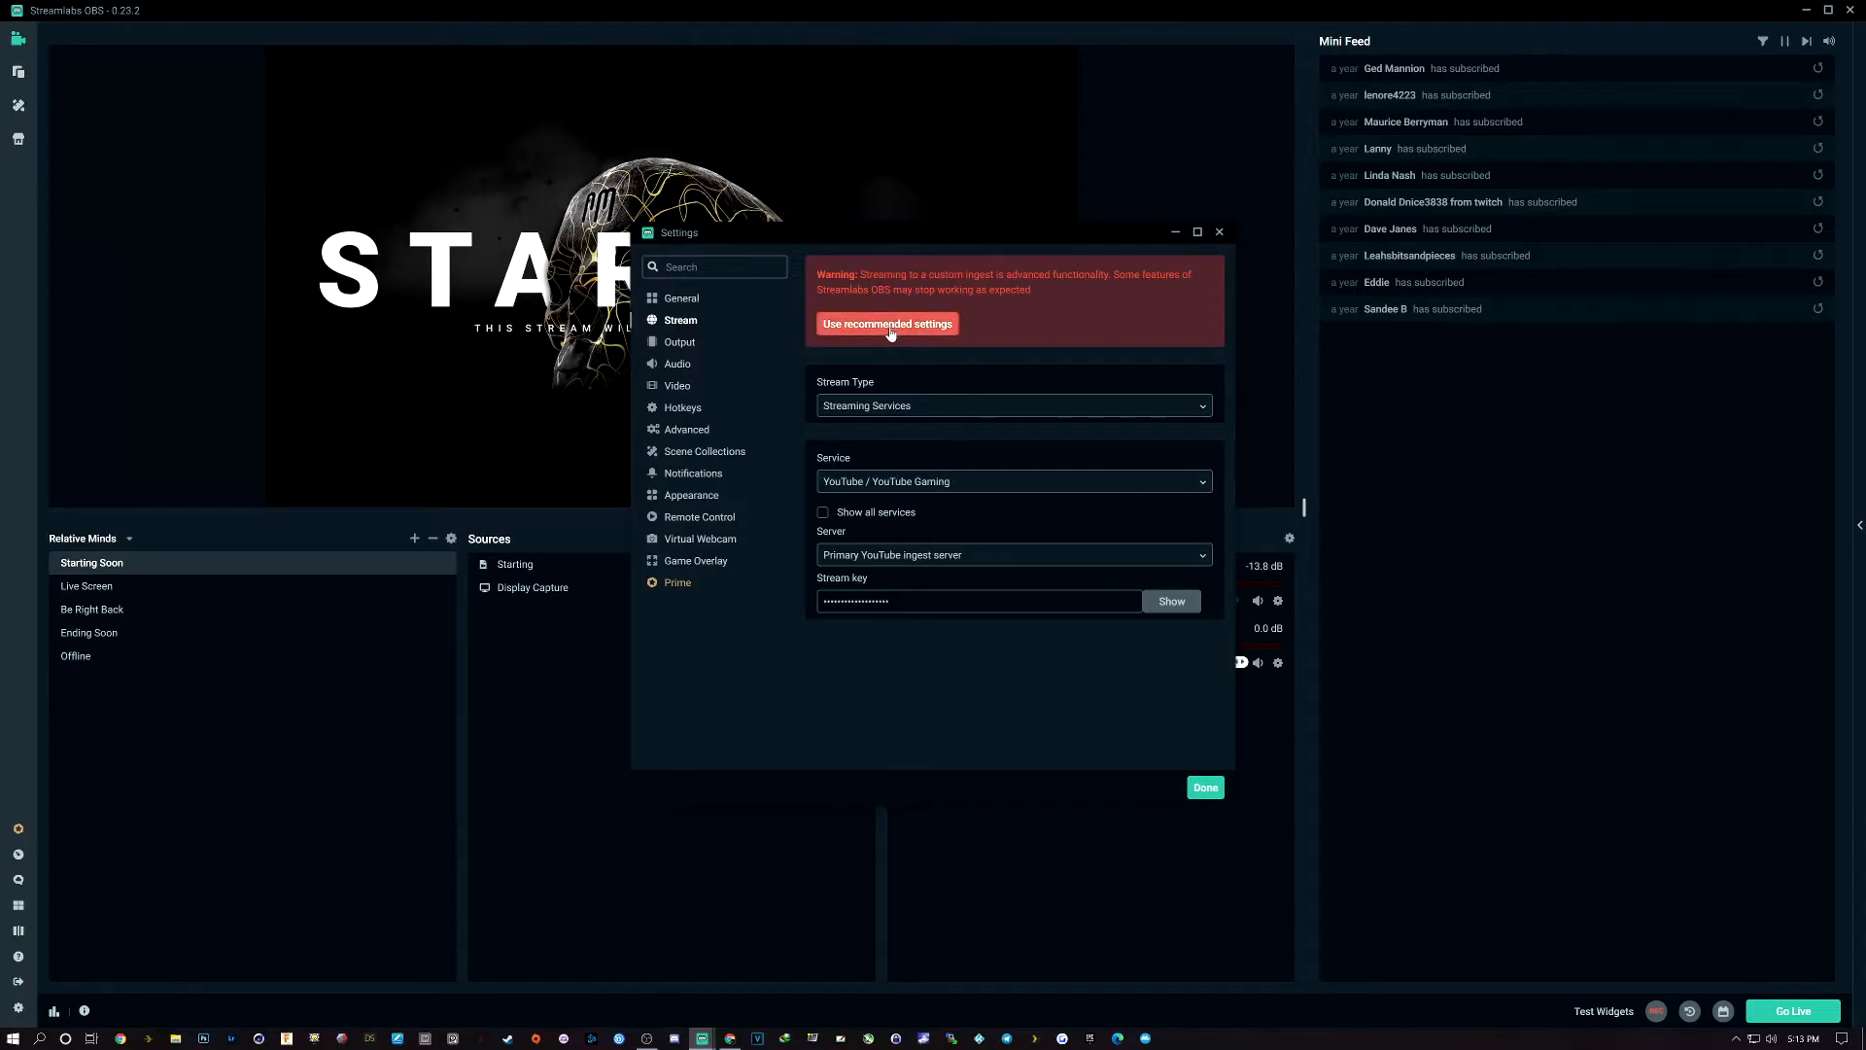
{"action": "left_click", "coordinate": [680, 342]}
{"action": "left_click", "coordinate": [684, 323]}
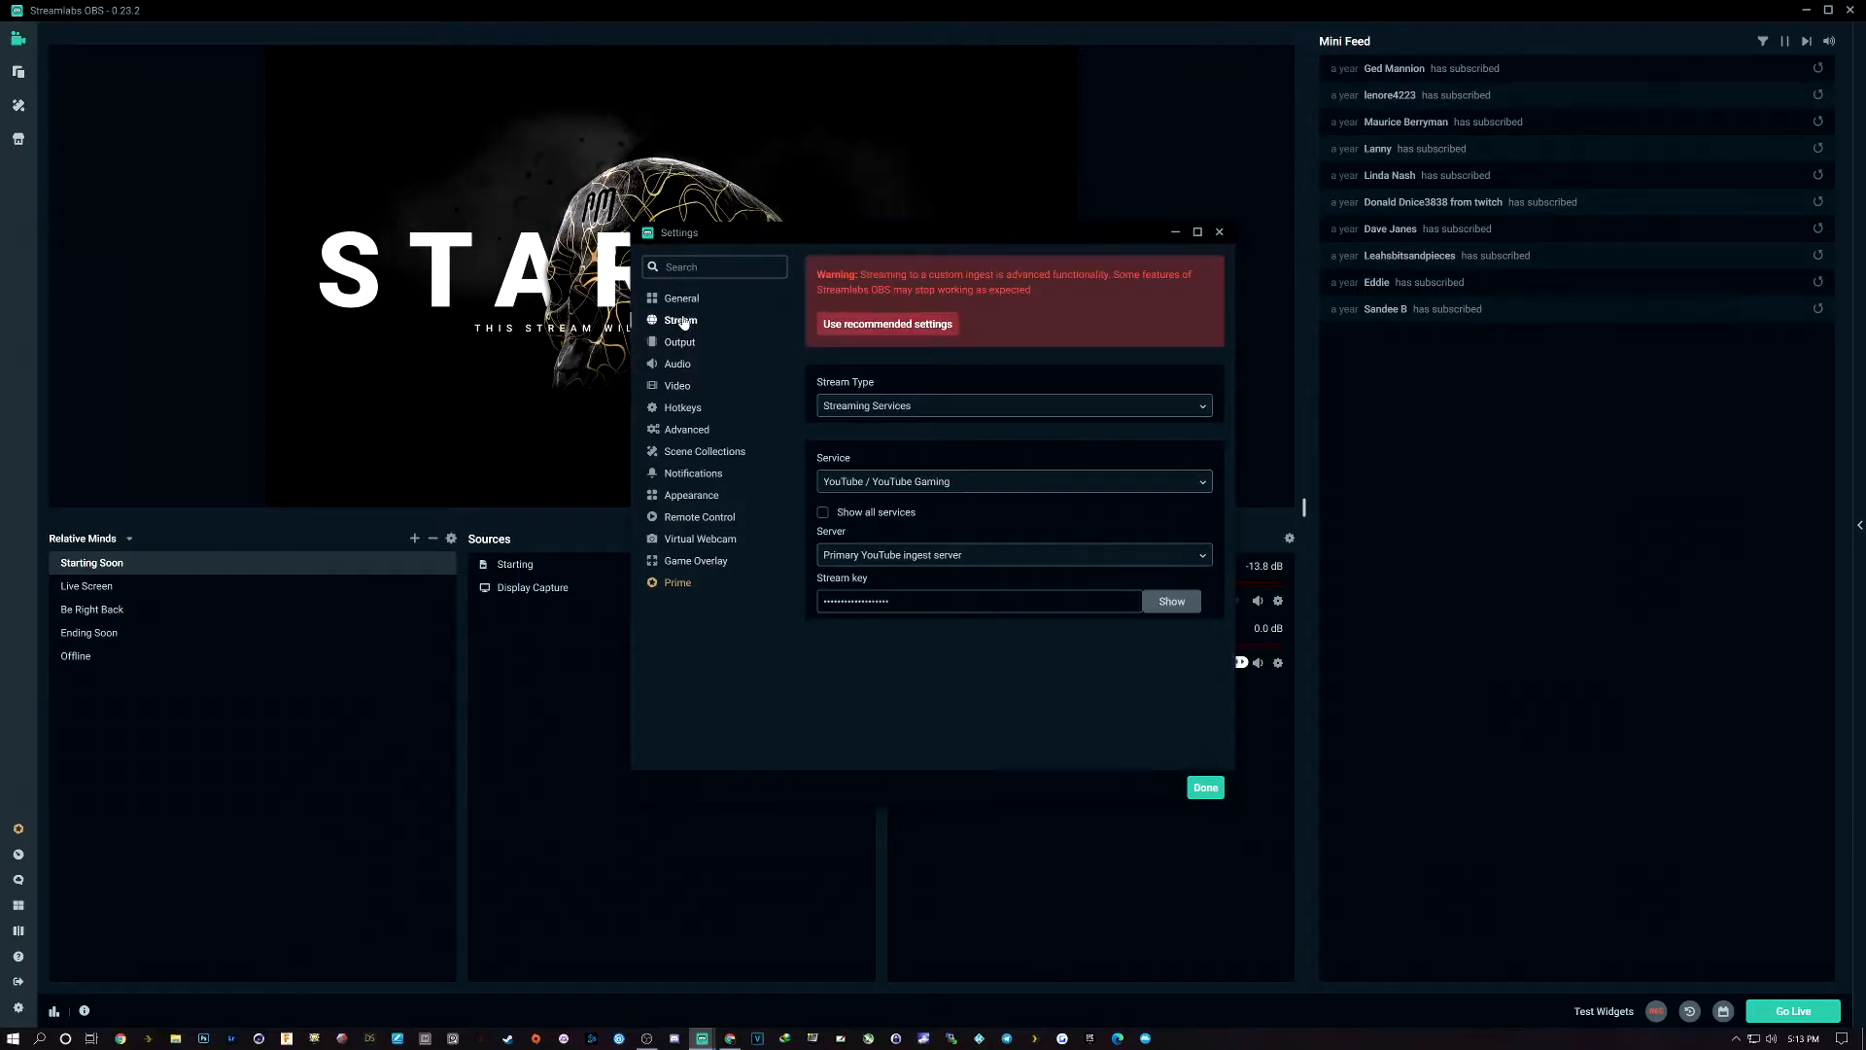
{"action": "left_click", "coordinate": [885, 323]}
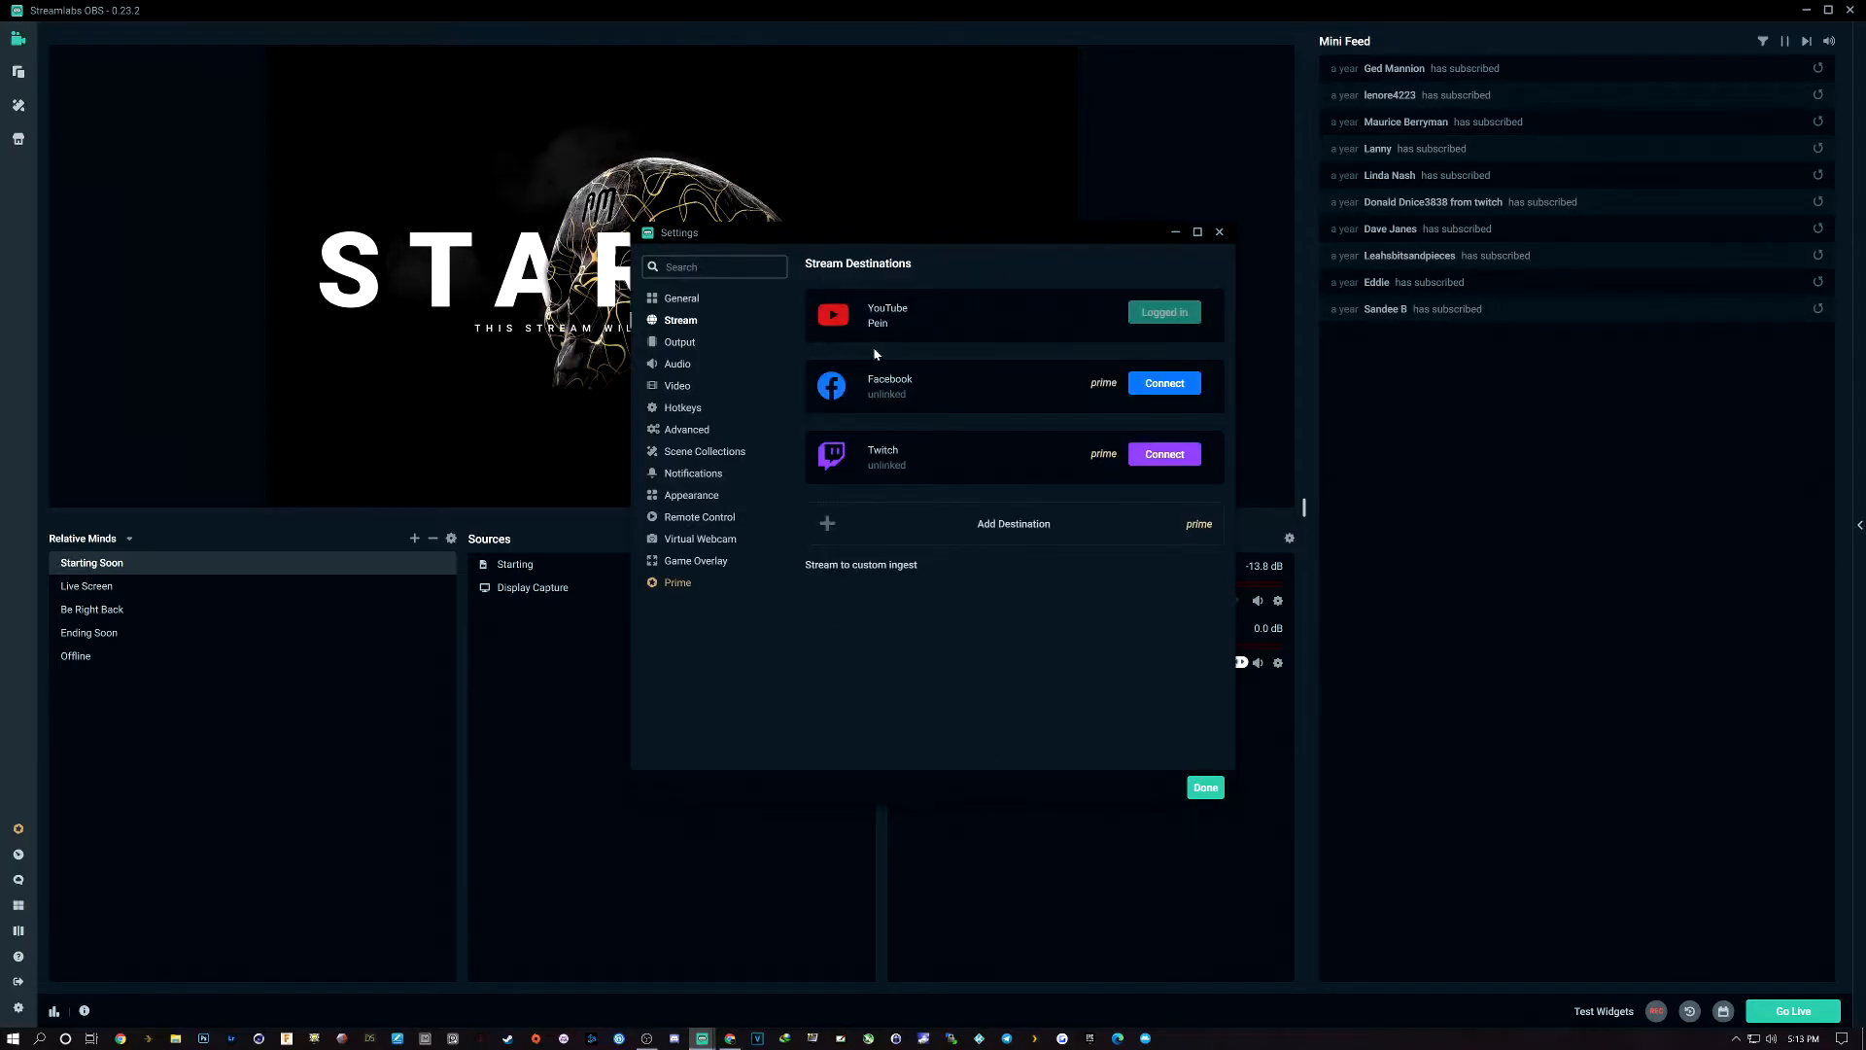
Select Hardware (NVENC) (new) as the streaming encoder in the Output settings
{"action": "left_click", "coordinate": [672, 344]}
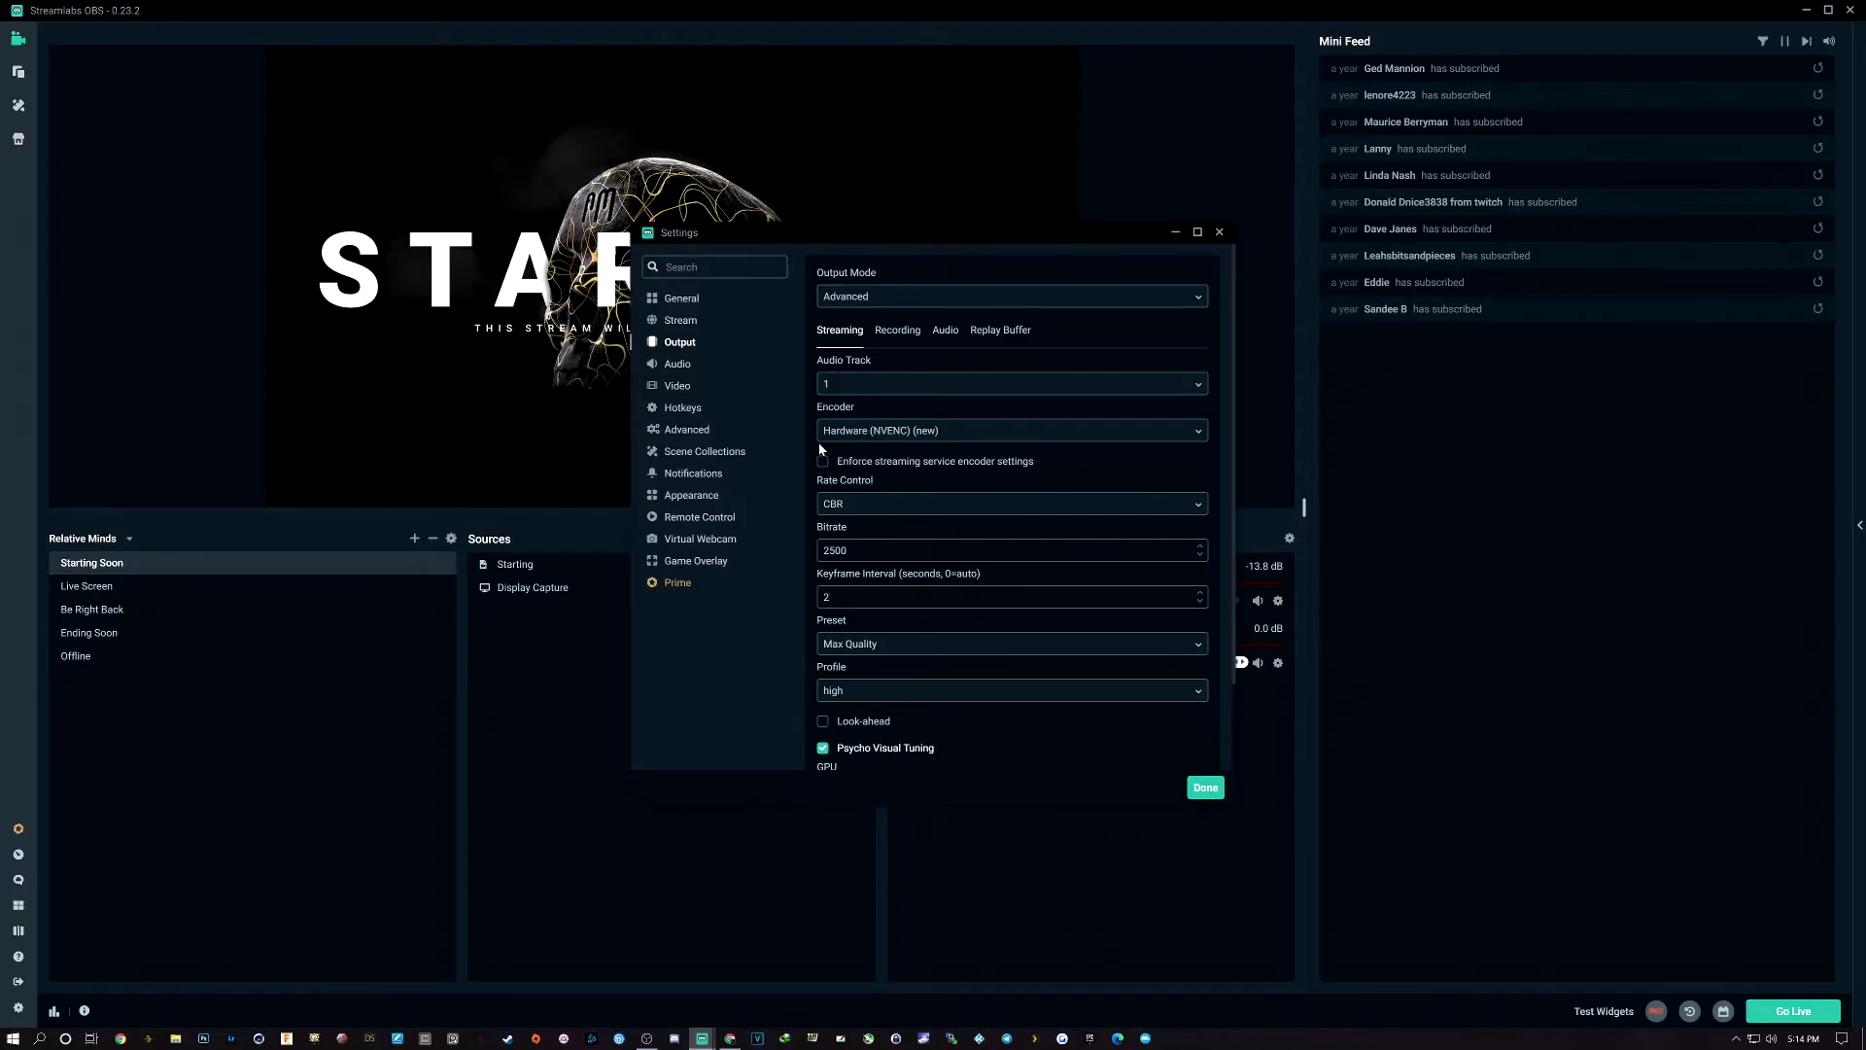
{"action": "left_click", "coordinate": [899, 438]}
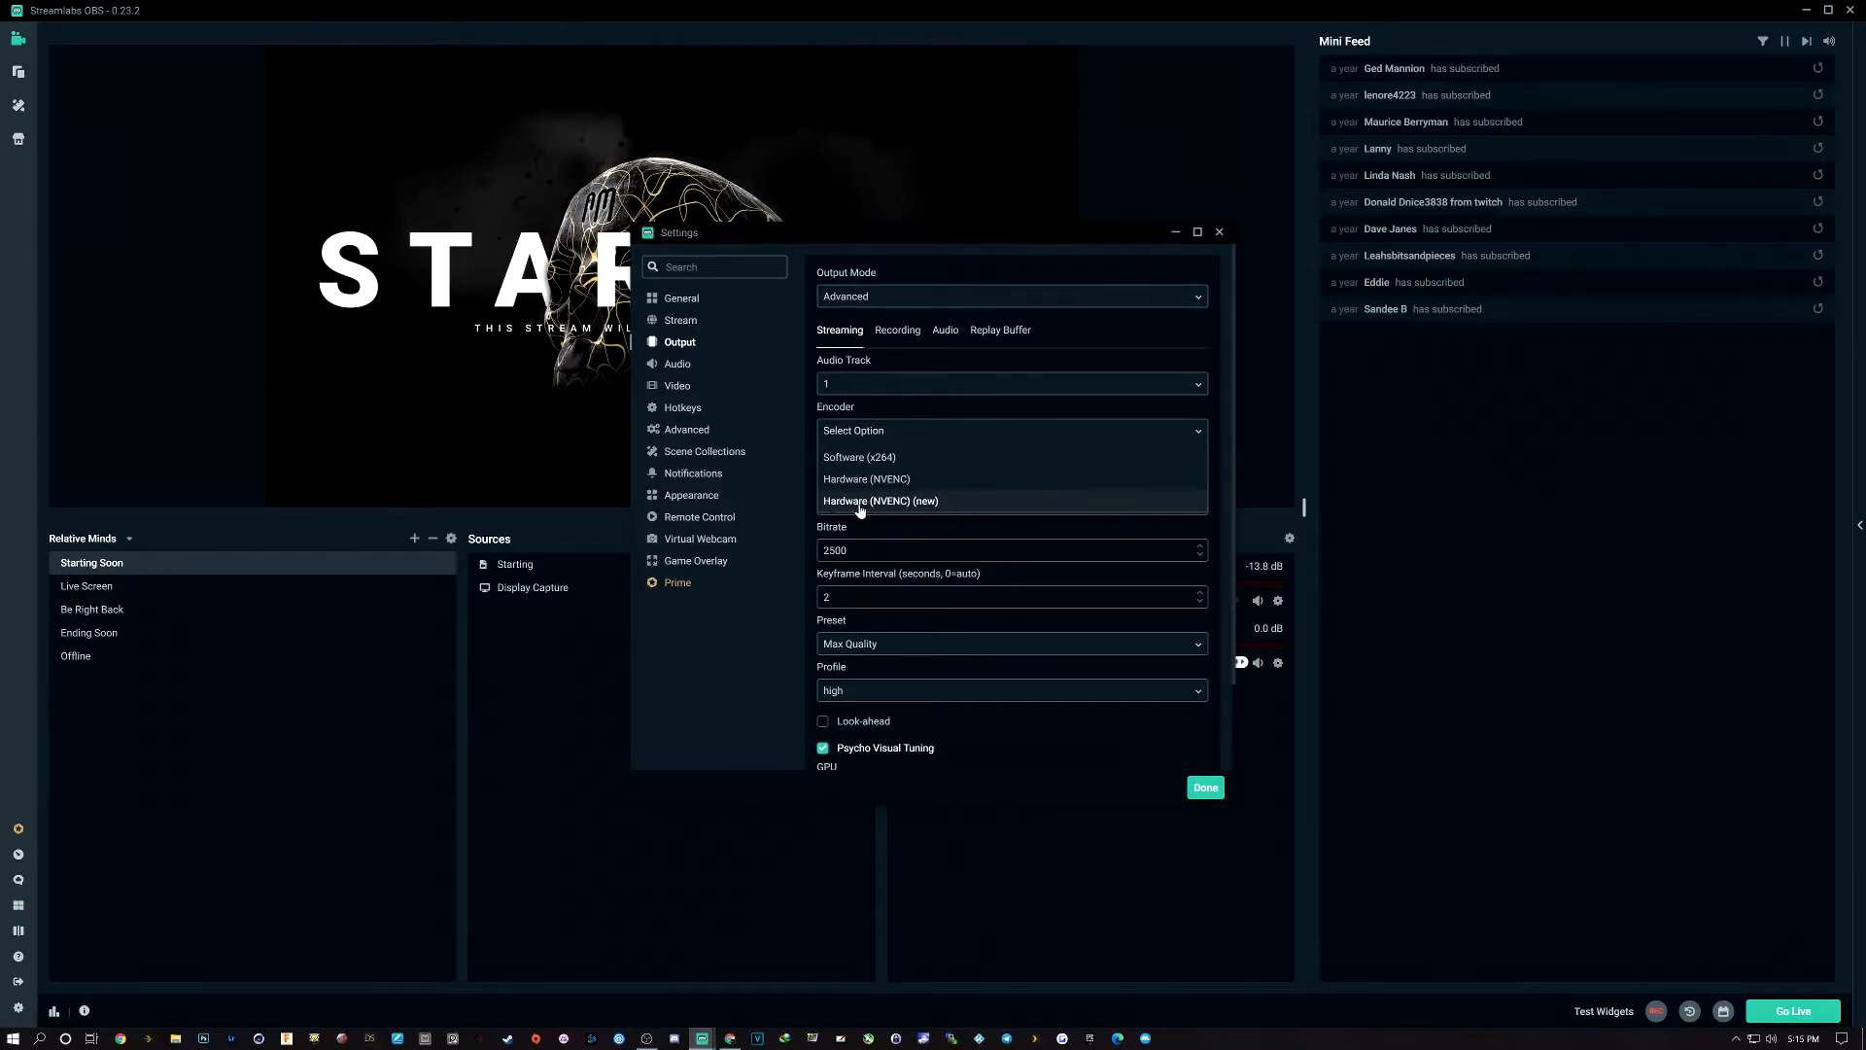
{"action": "left_click", "coordinate": [903, 506]}
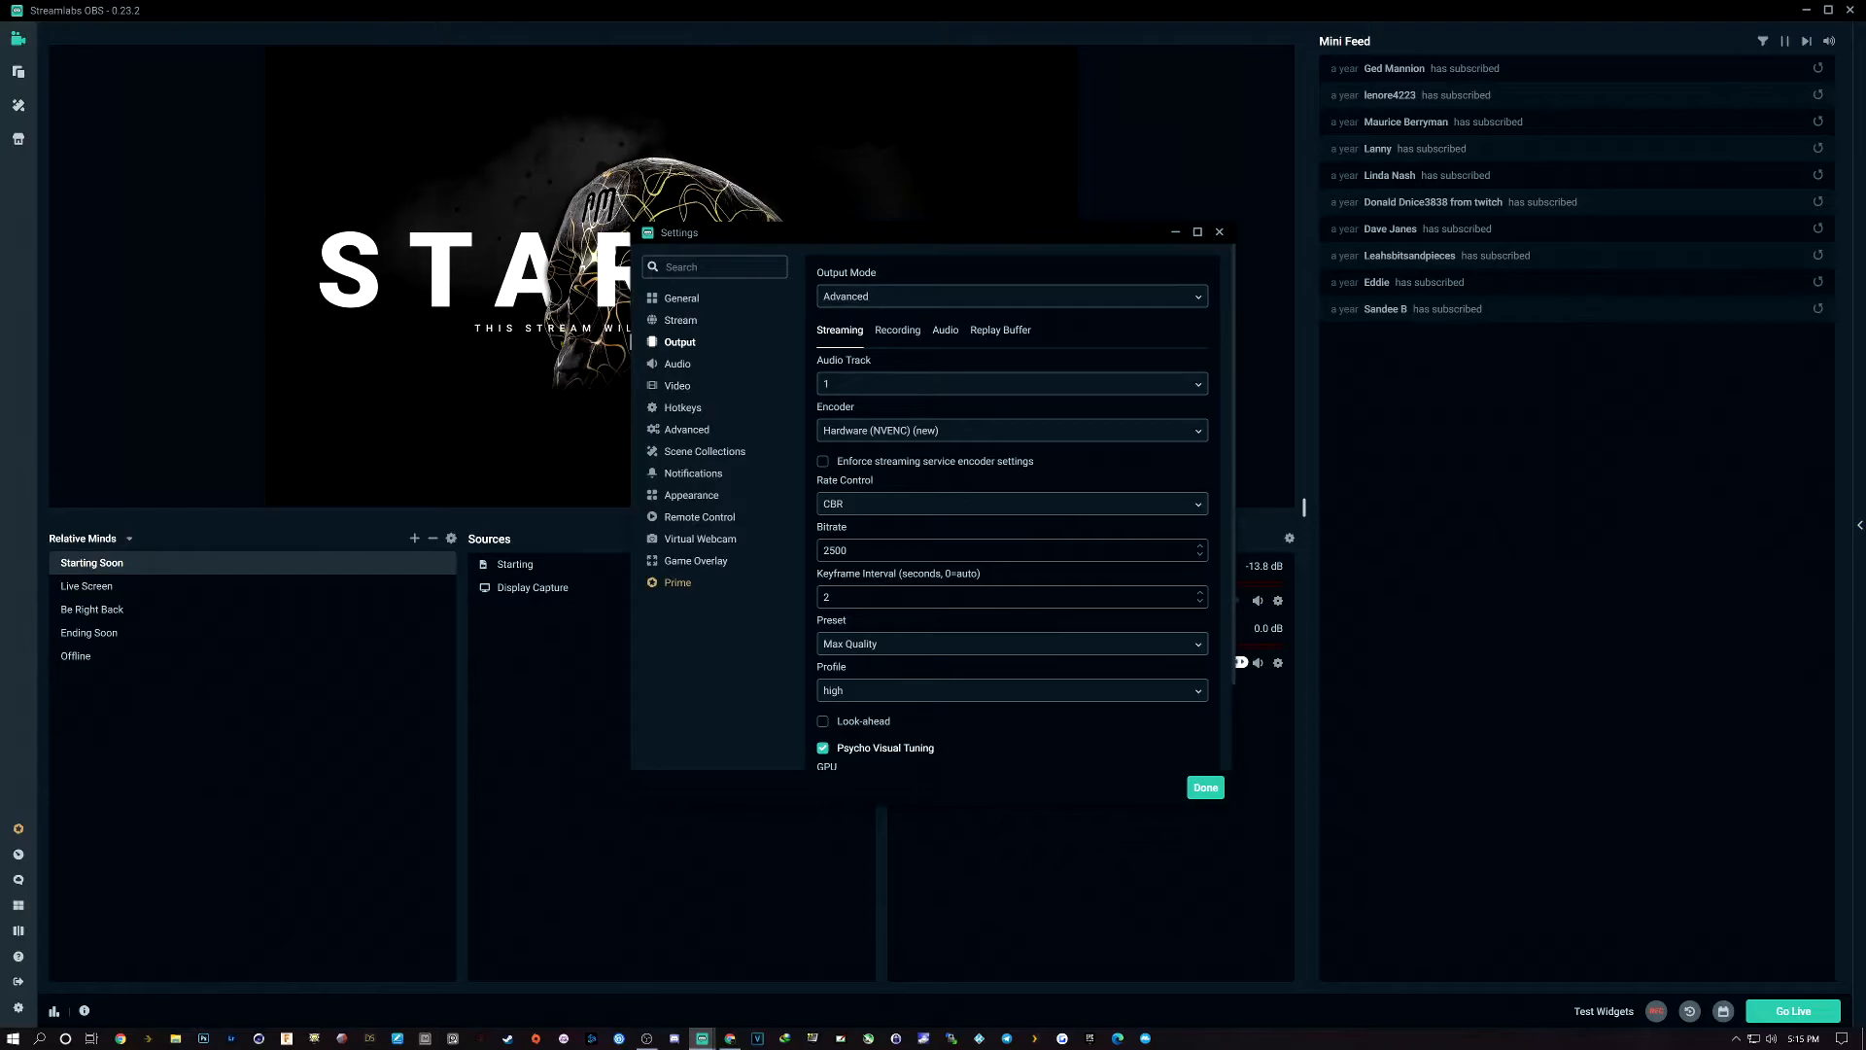
Set the streaming preset to Max Quality and the profile to high, and review the remaining encoder options
{"action": "left_click", "coordinate": [860, 647]}
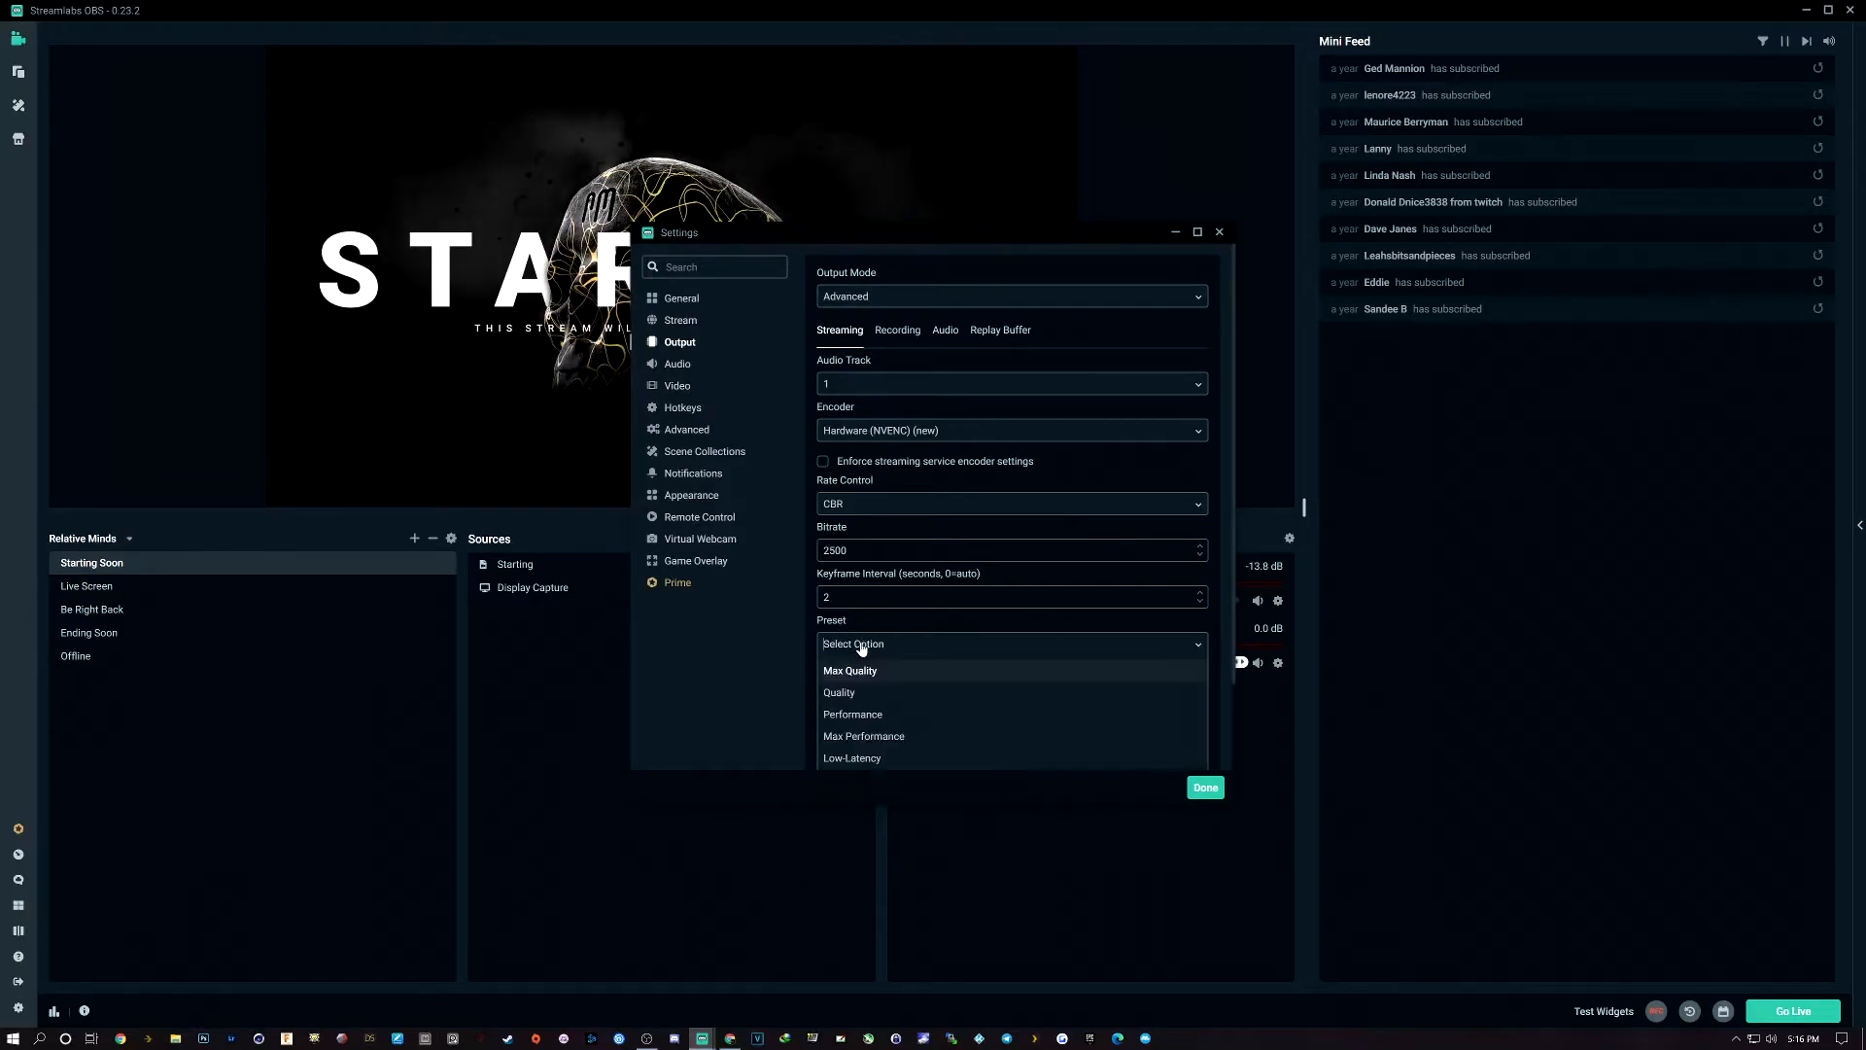
{"action": "left_click", "coordinate": [860, 675]}
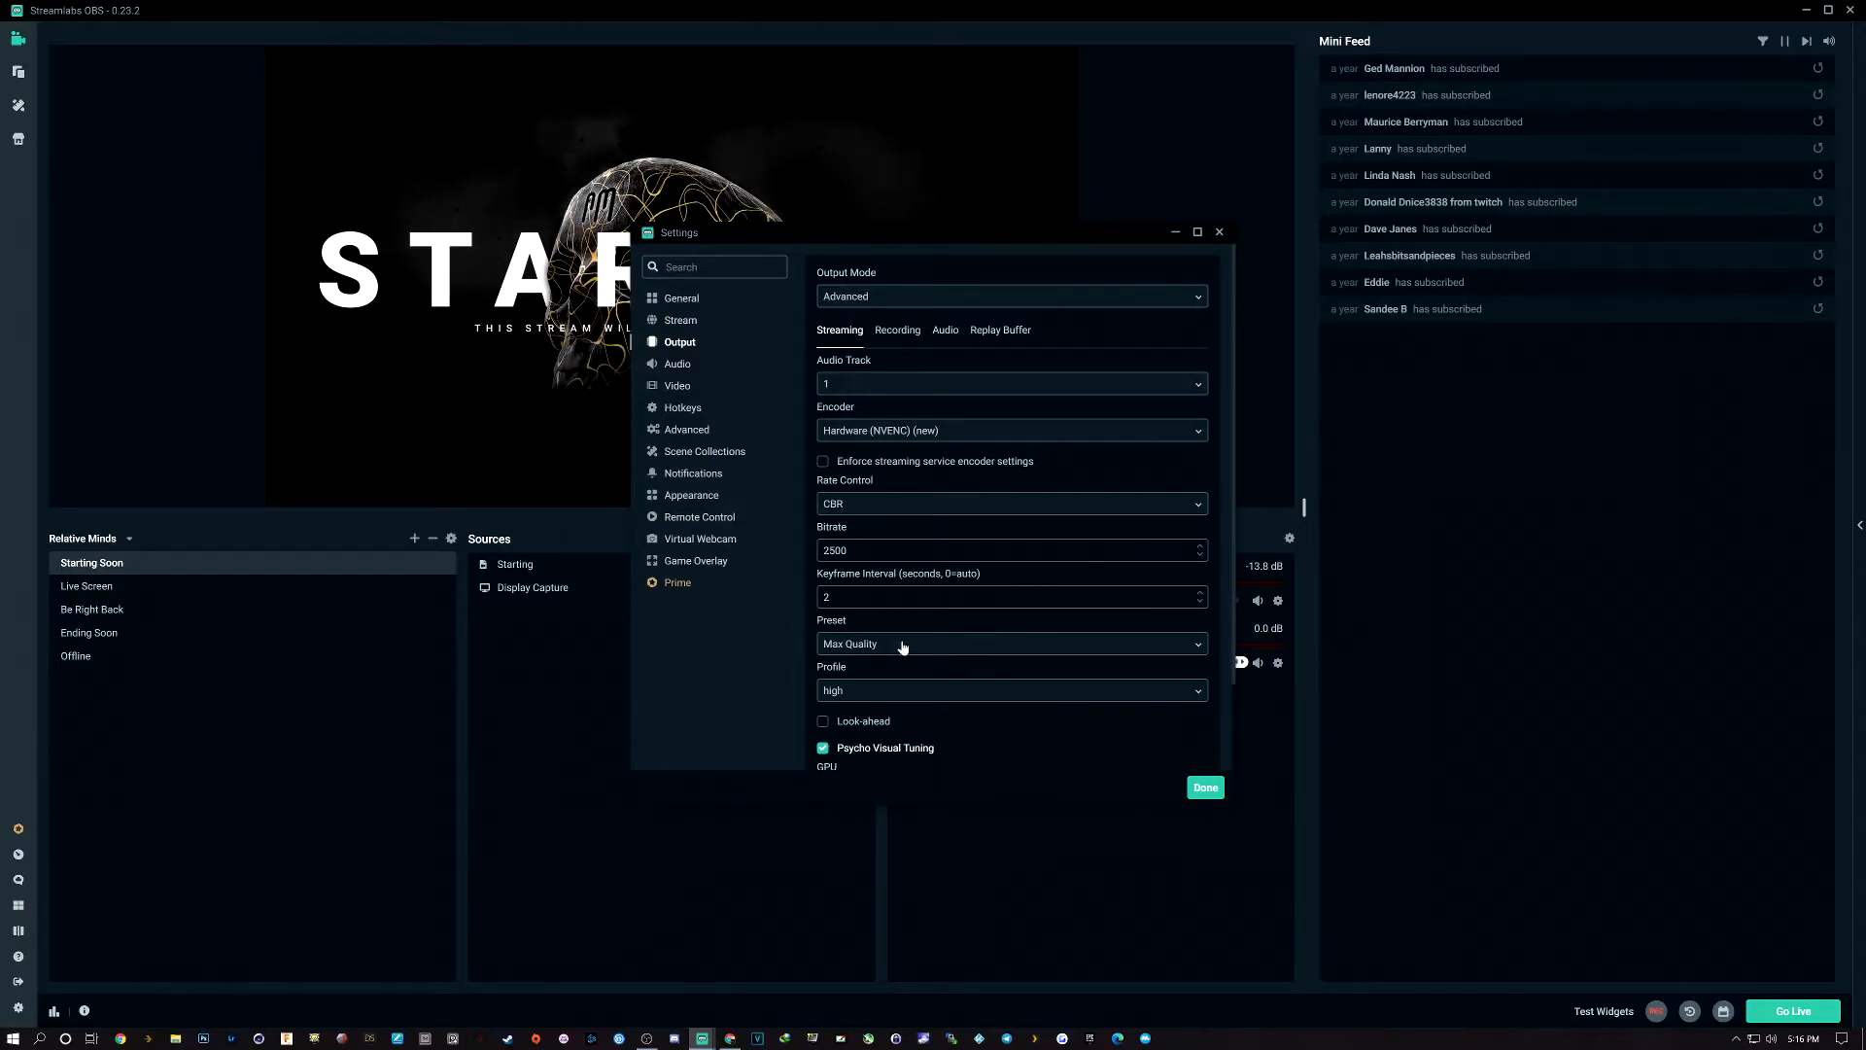
{"action": "left_click", "coordinate": [846, 692]}
{"action": "left_click", "coordinate": [844, 720]}
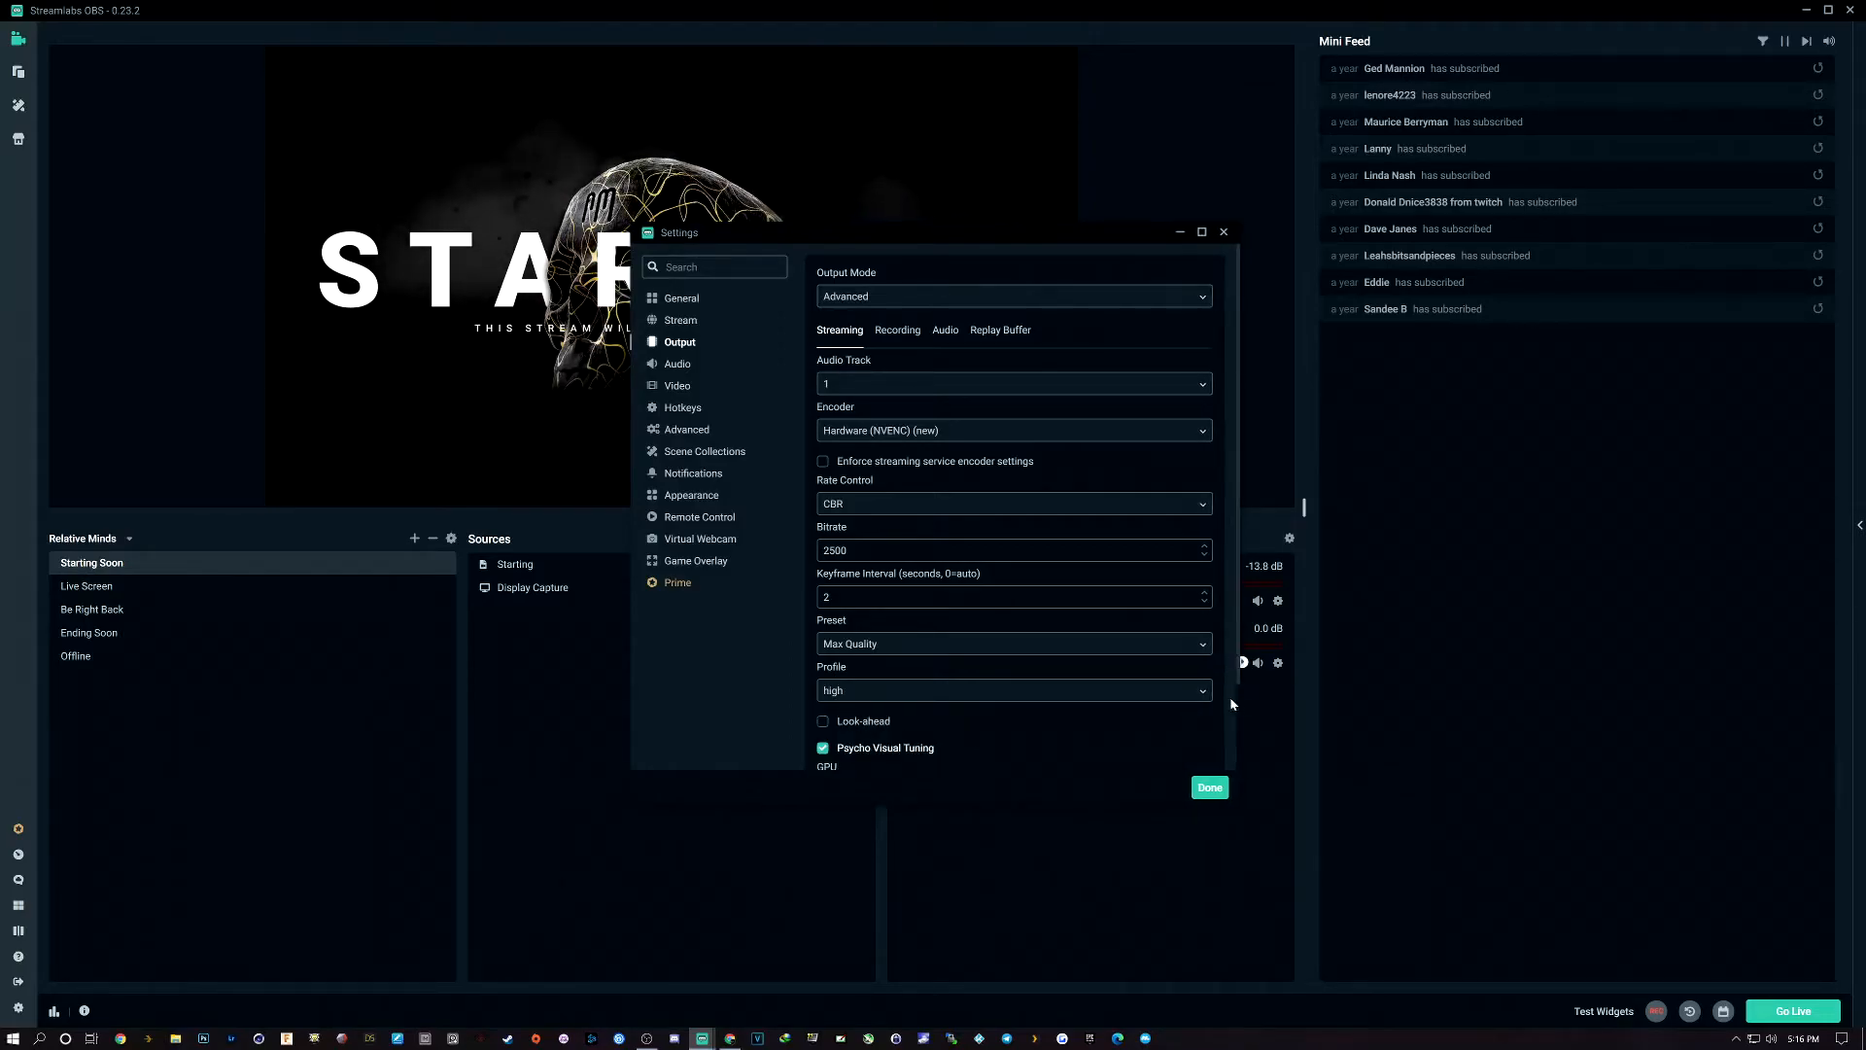
{"action": "scroll", "coordinate": [1205, 719], "scroll_direction": "down", "scroll_amount": 1}
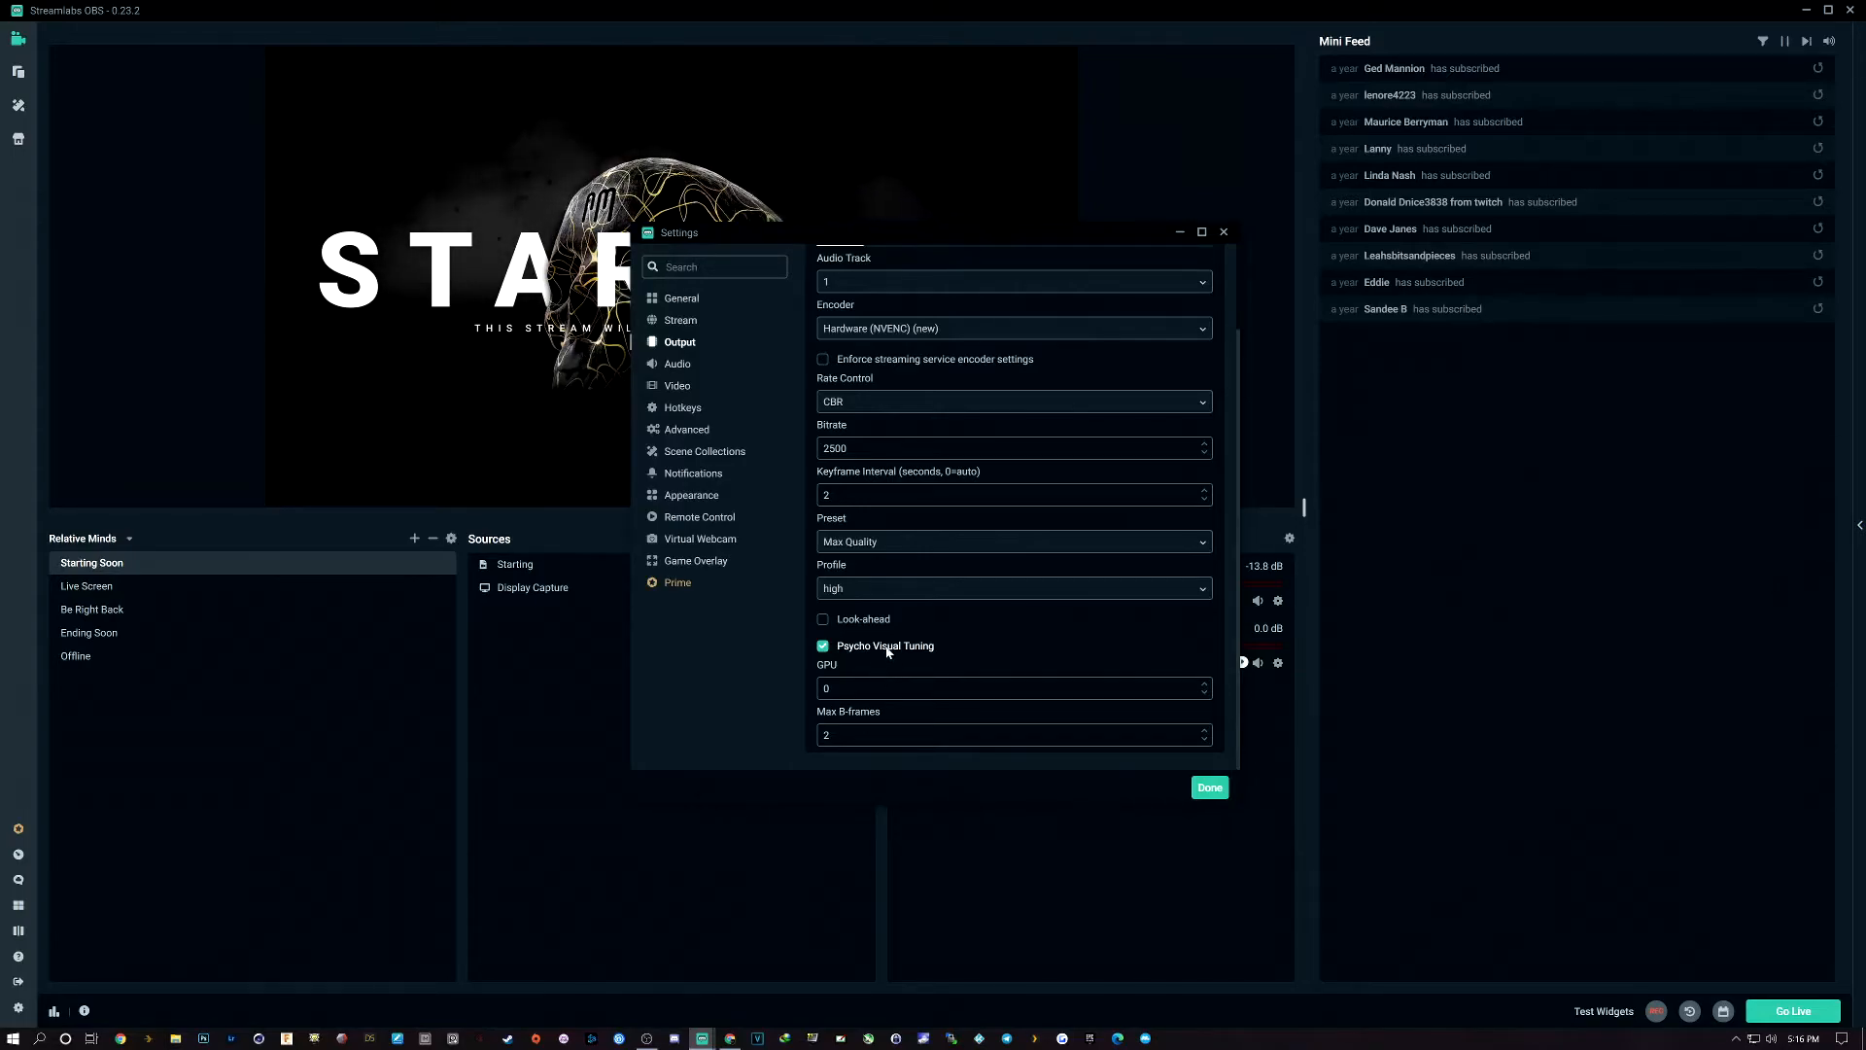
In the Audio settings, select a 44.1khz sample rate and Speakers (Realtek High Definition Audio) as Desktop Audio Device 1
{"action": "left_click", "coordinate": [675, 369]}
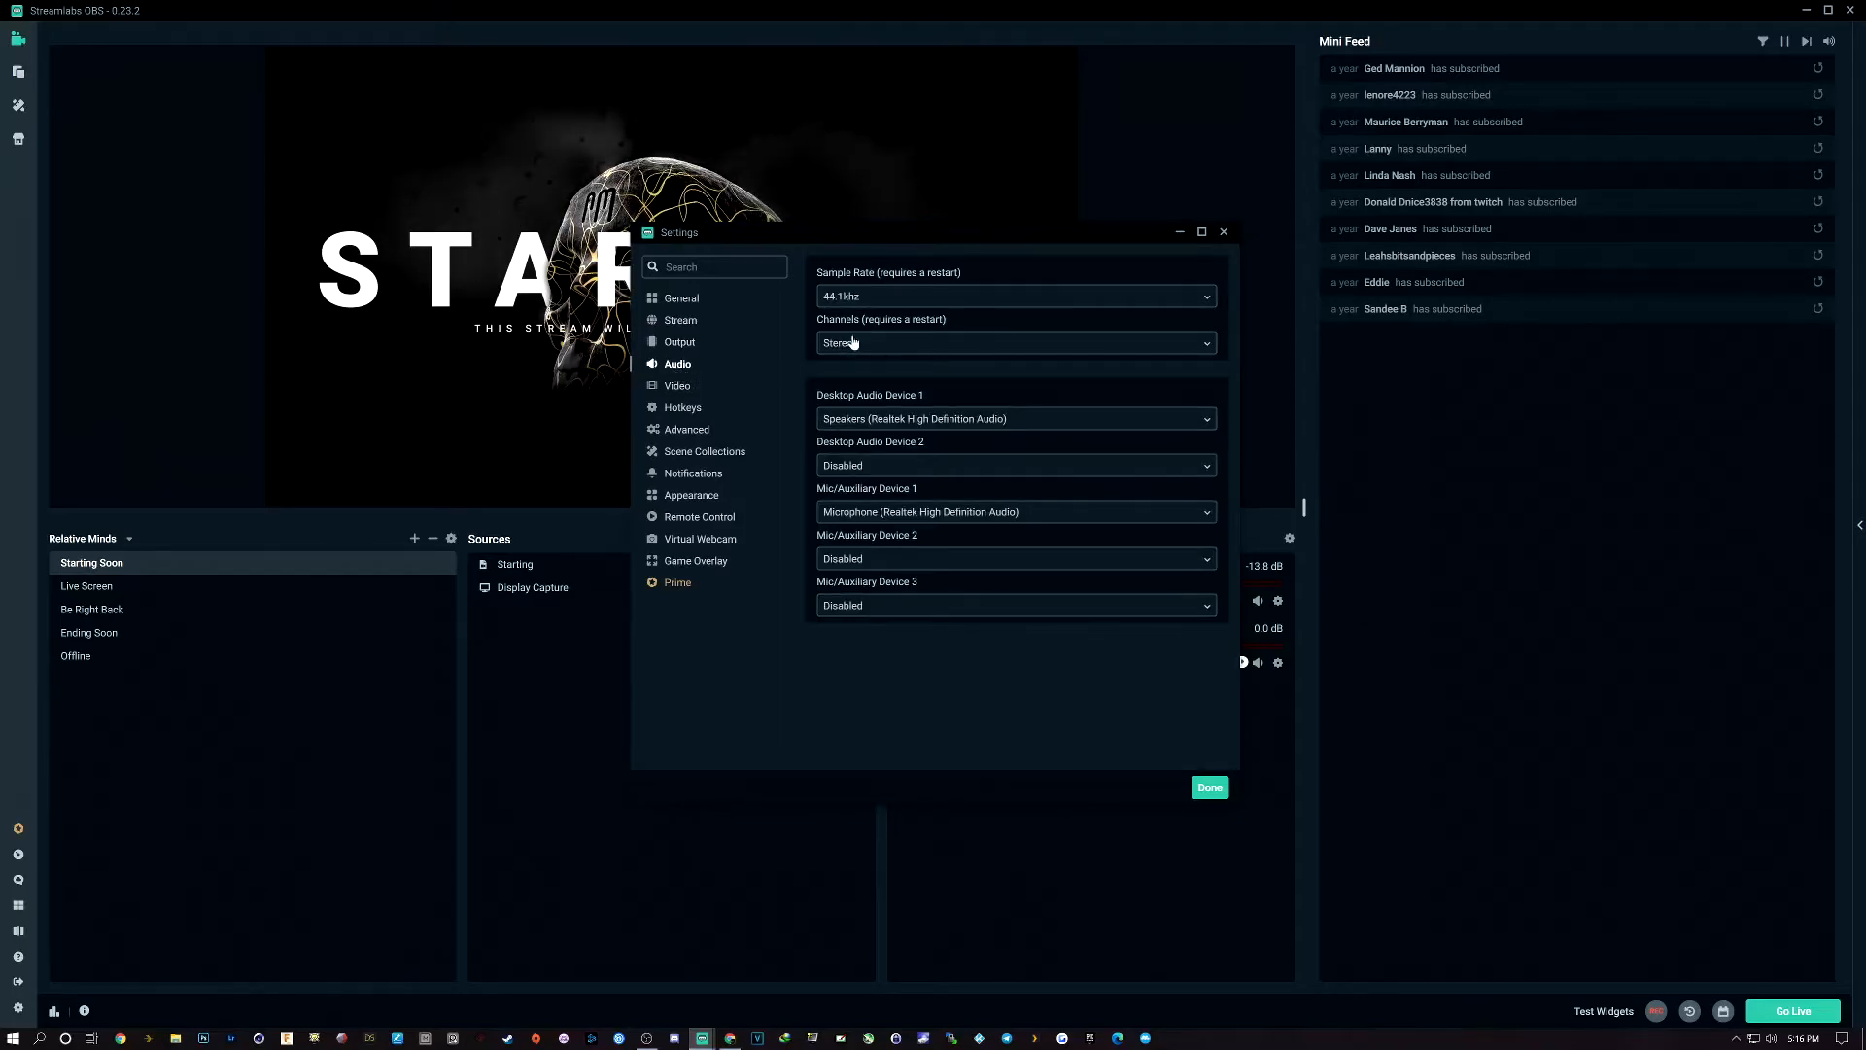
{"action": "left_click", "coordinate": [920, 299]}
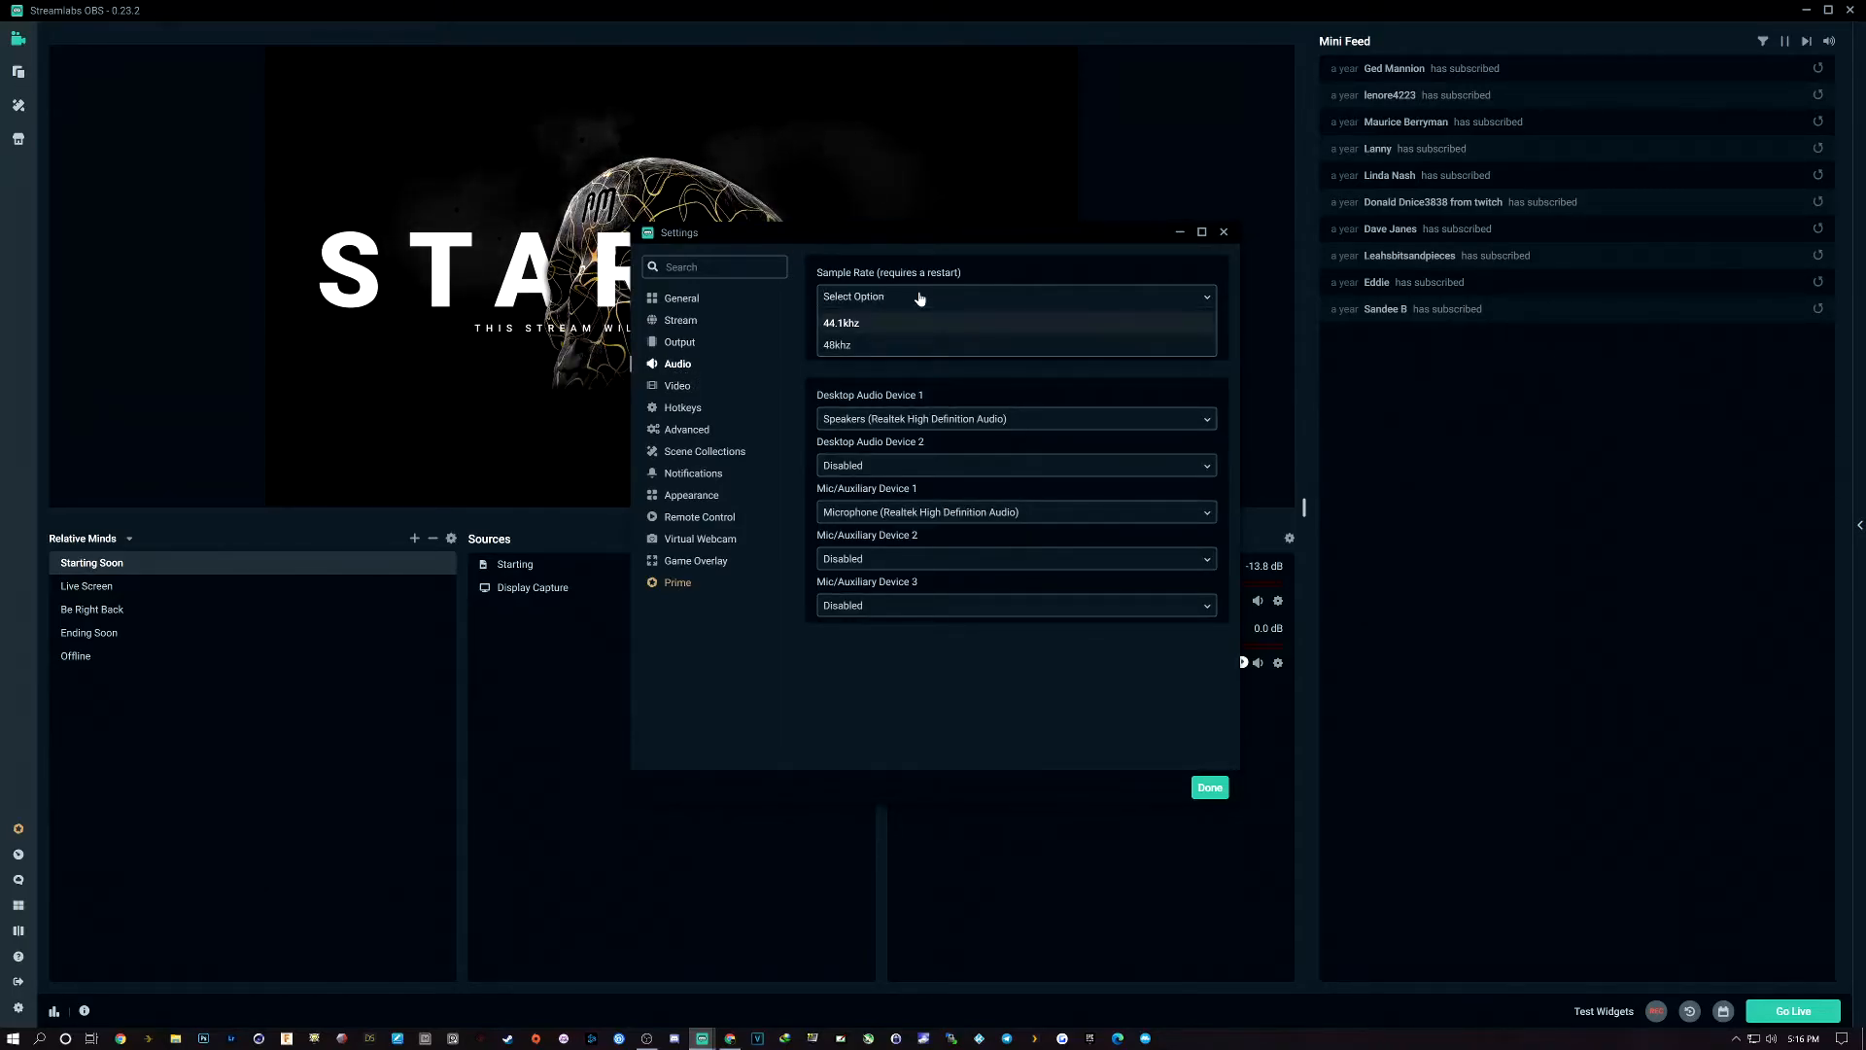
{"action": "left_click", "coordinate": [967, 327]}
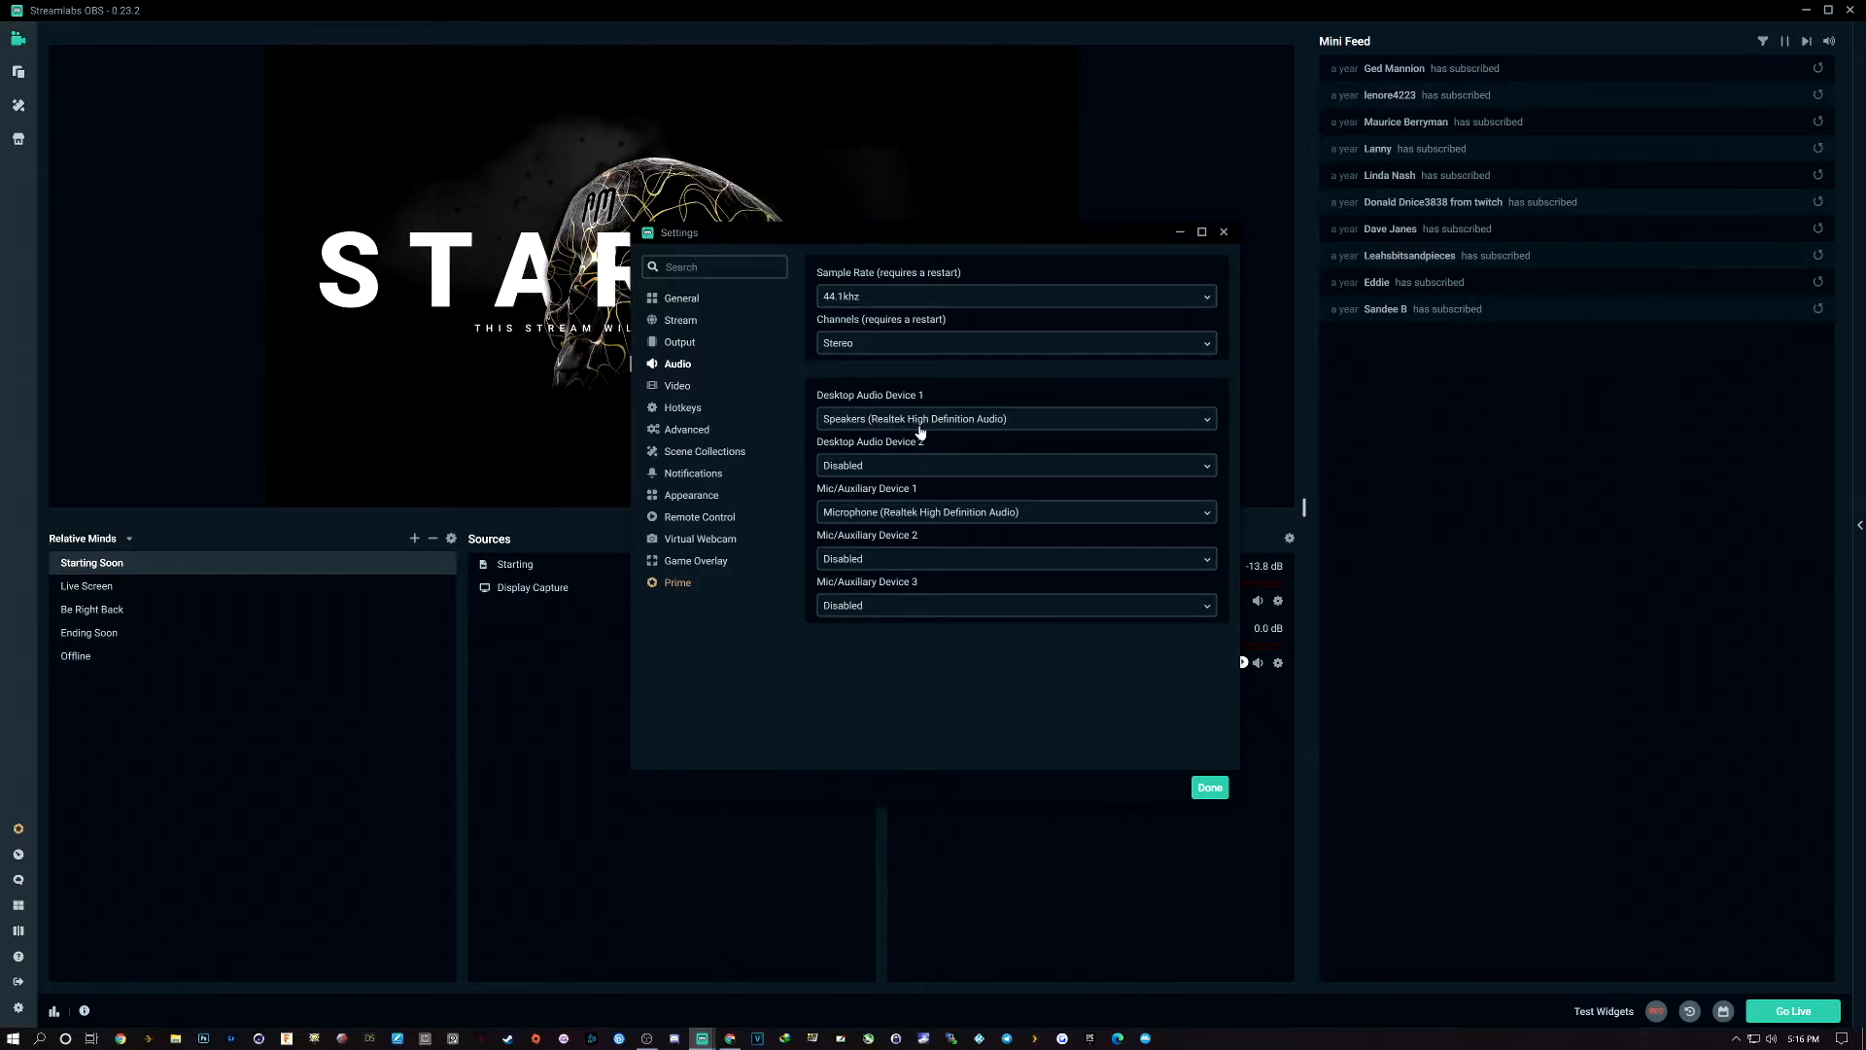
{"action": "left_click", "coordinate": [998, 428]}
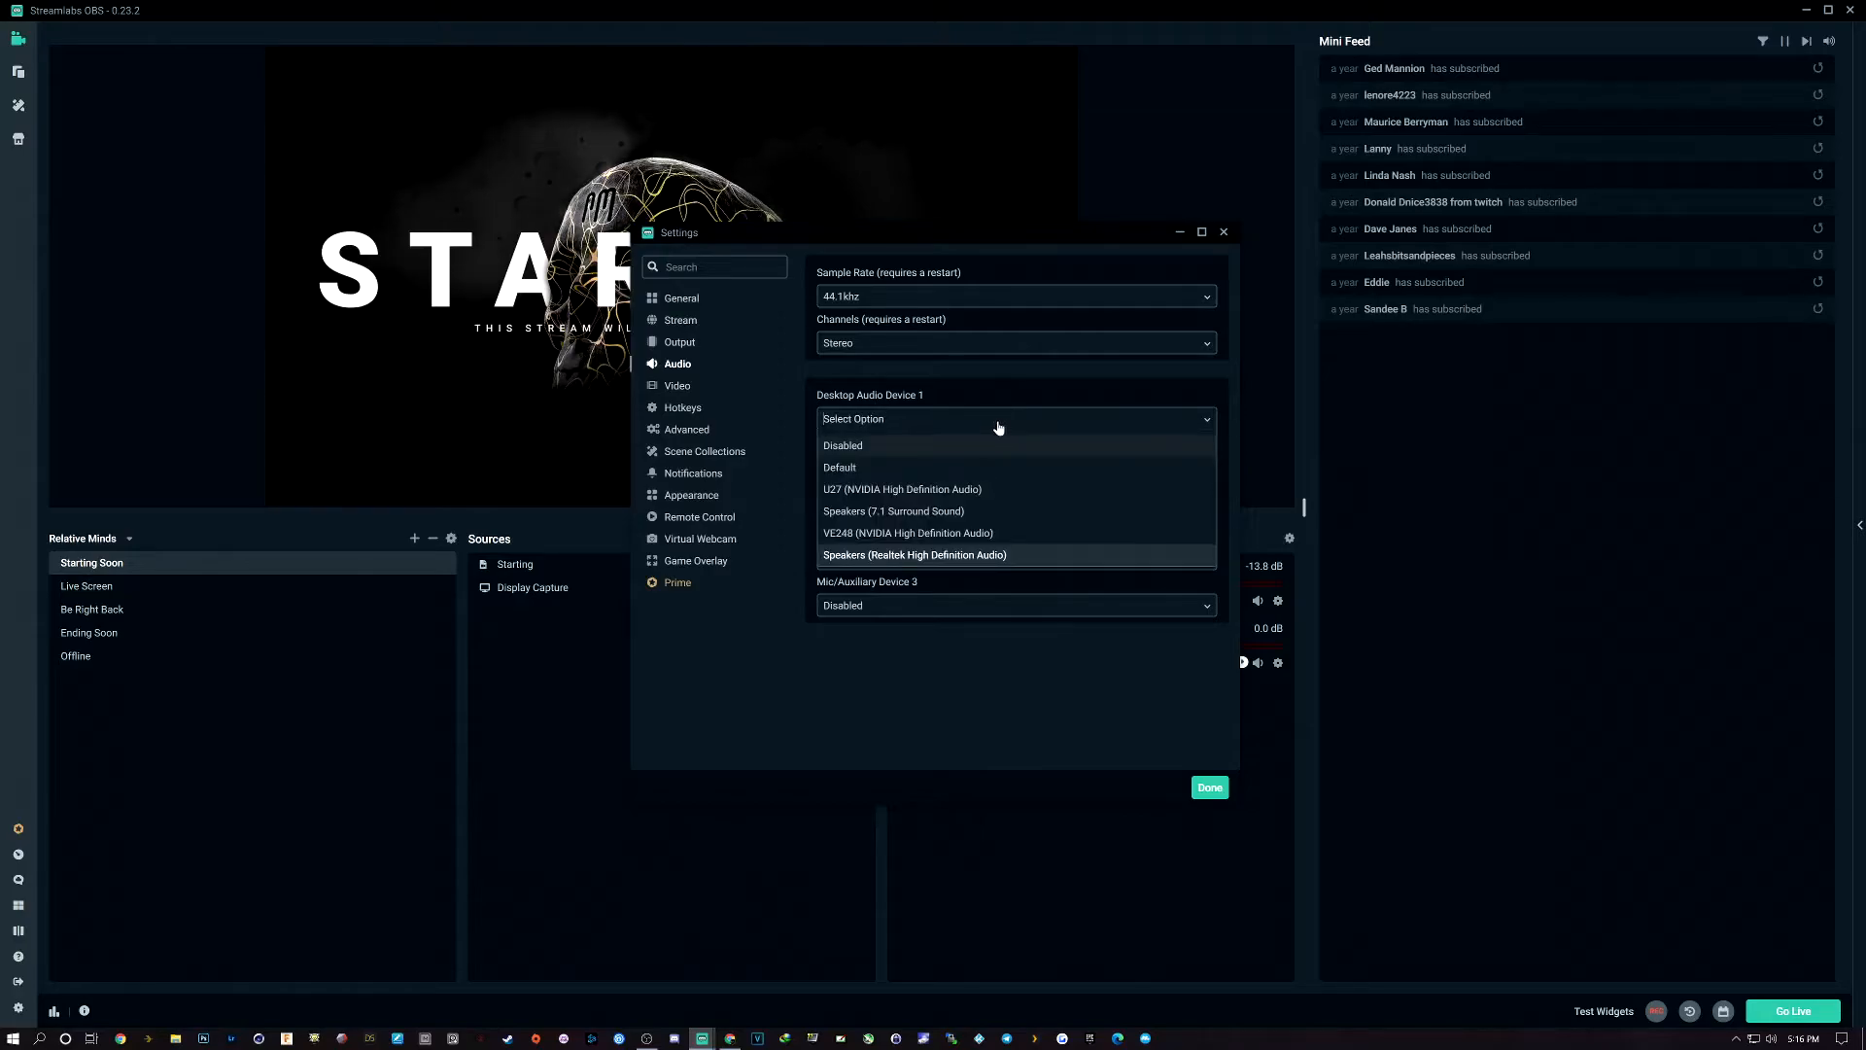
{"action": "left_click", "coordinate": [864, 556]}
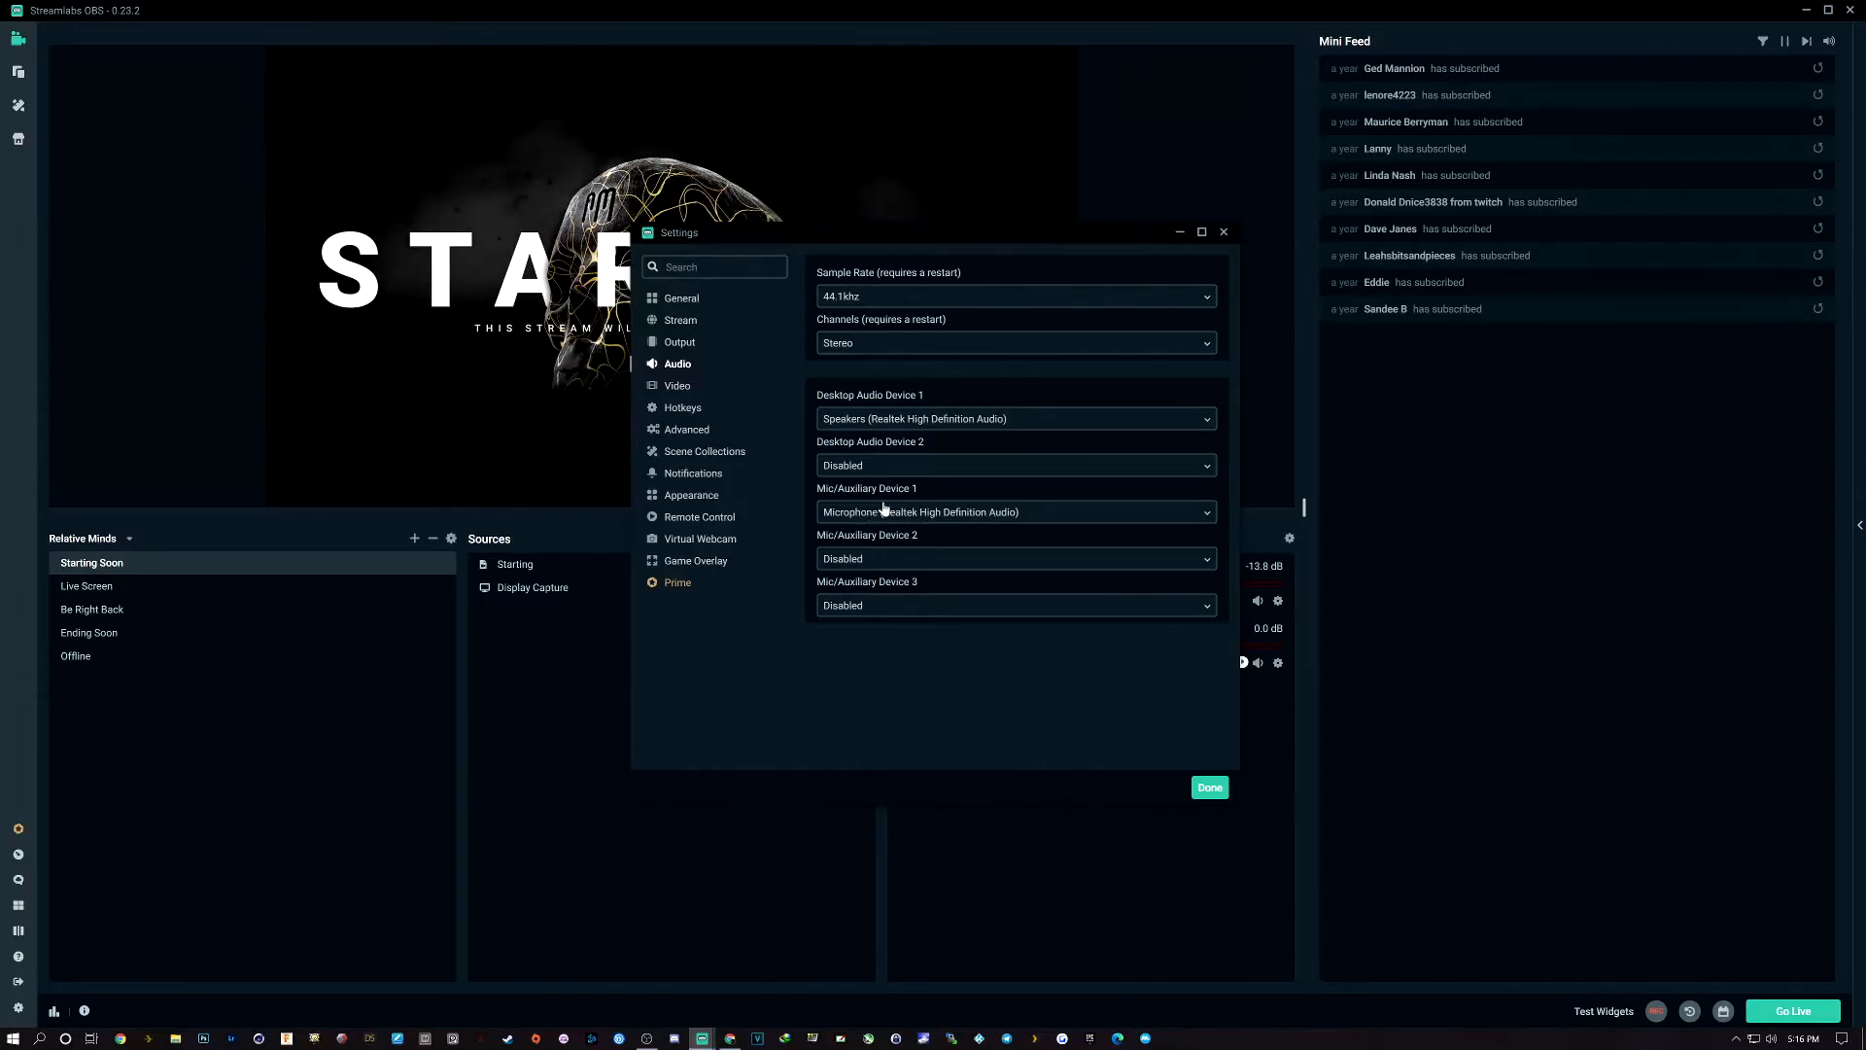
Select 60 as the common FPS value in the Video settings
{"action": "left_click", "coordinate": [680, 390]}
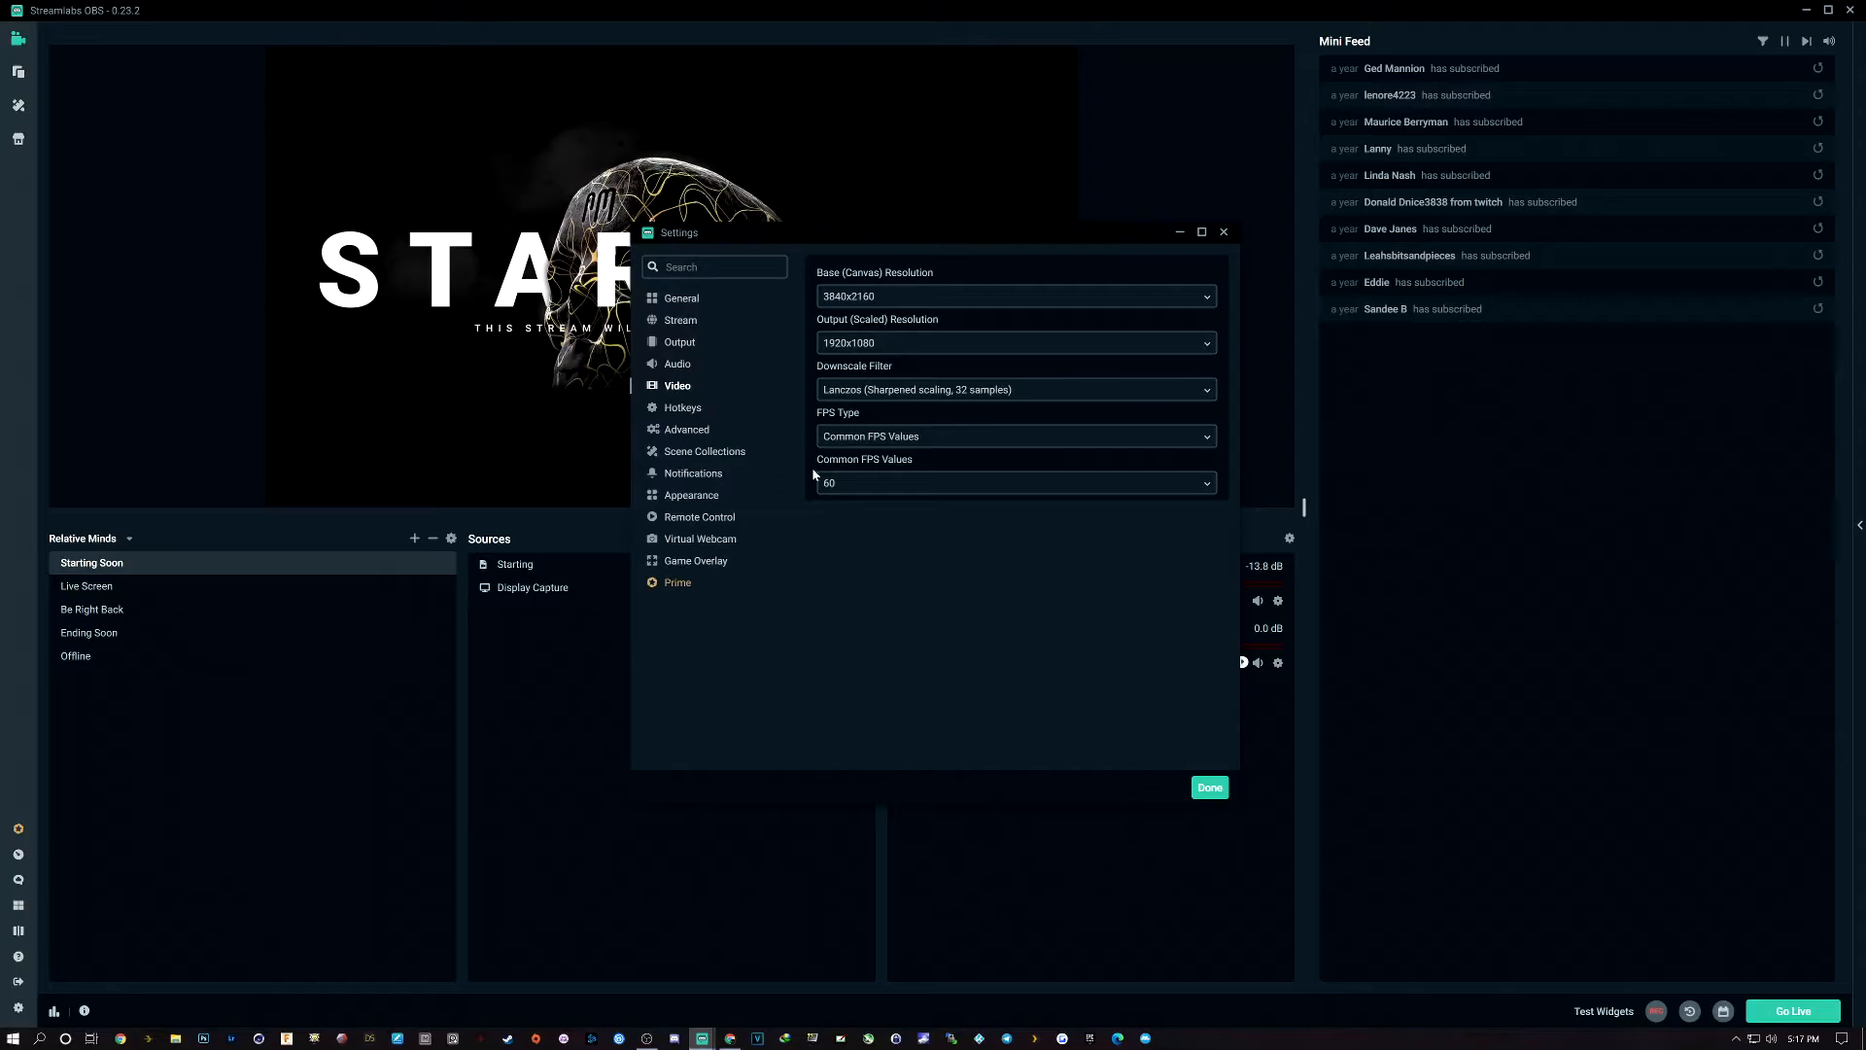
{"action": "left_click", "coordinate": [859, 487]}
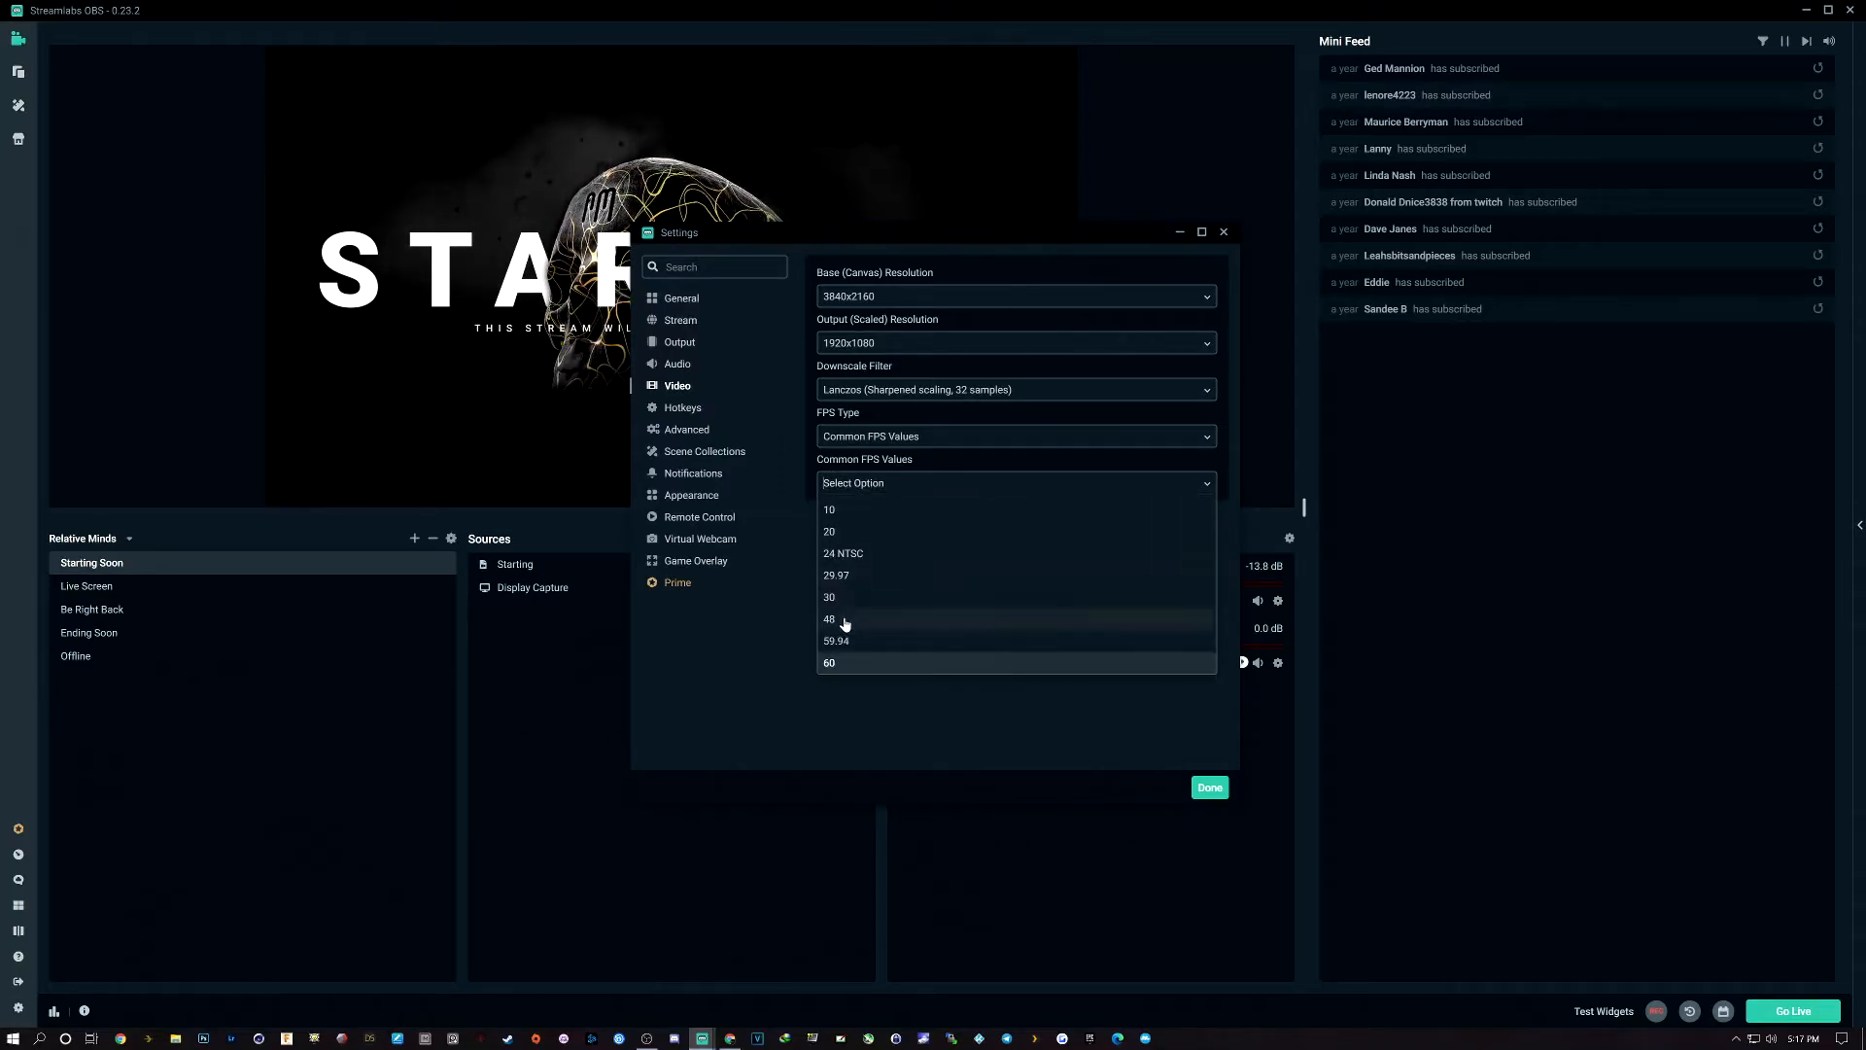
{"action": "left_click", "coordinate": [833, 665]}
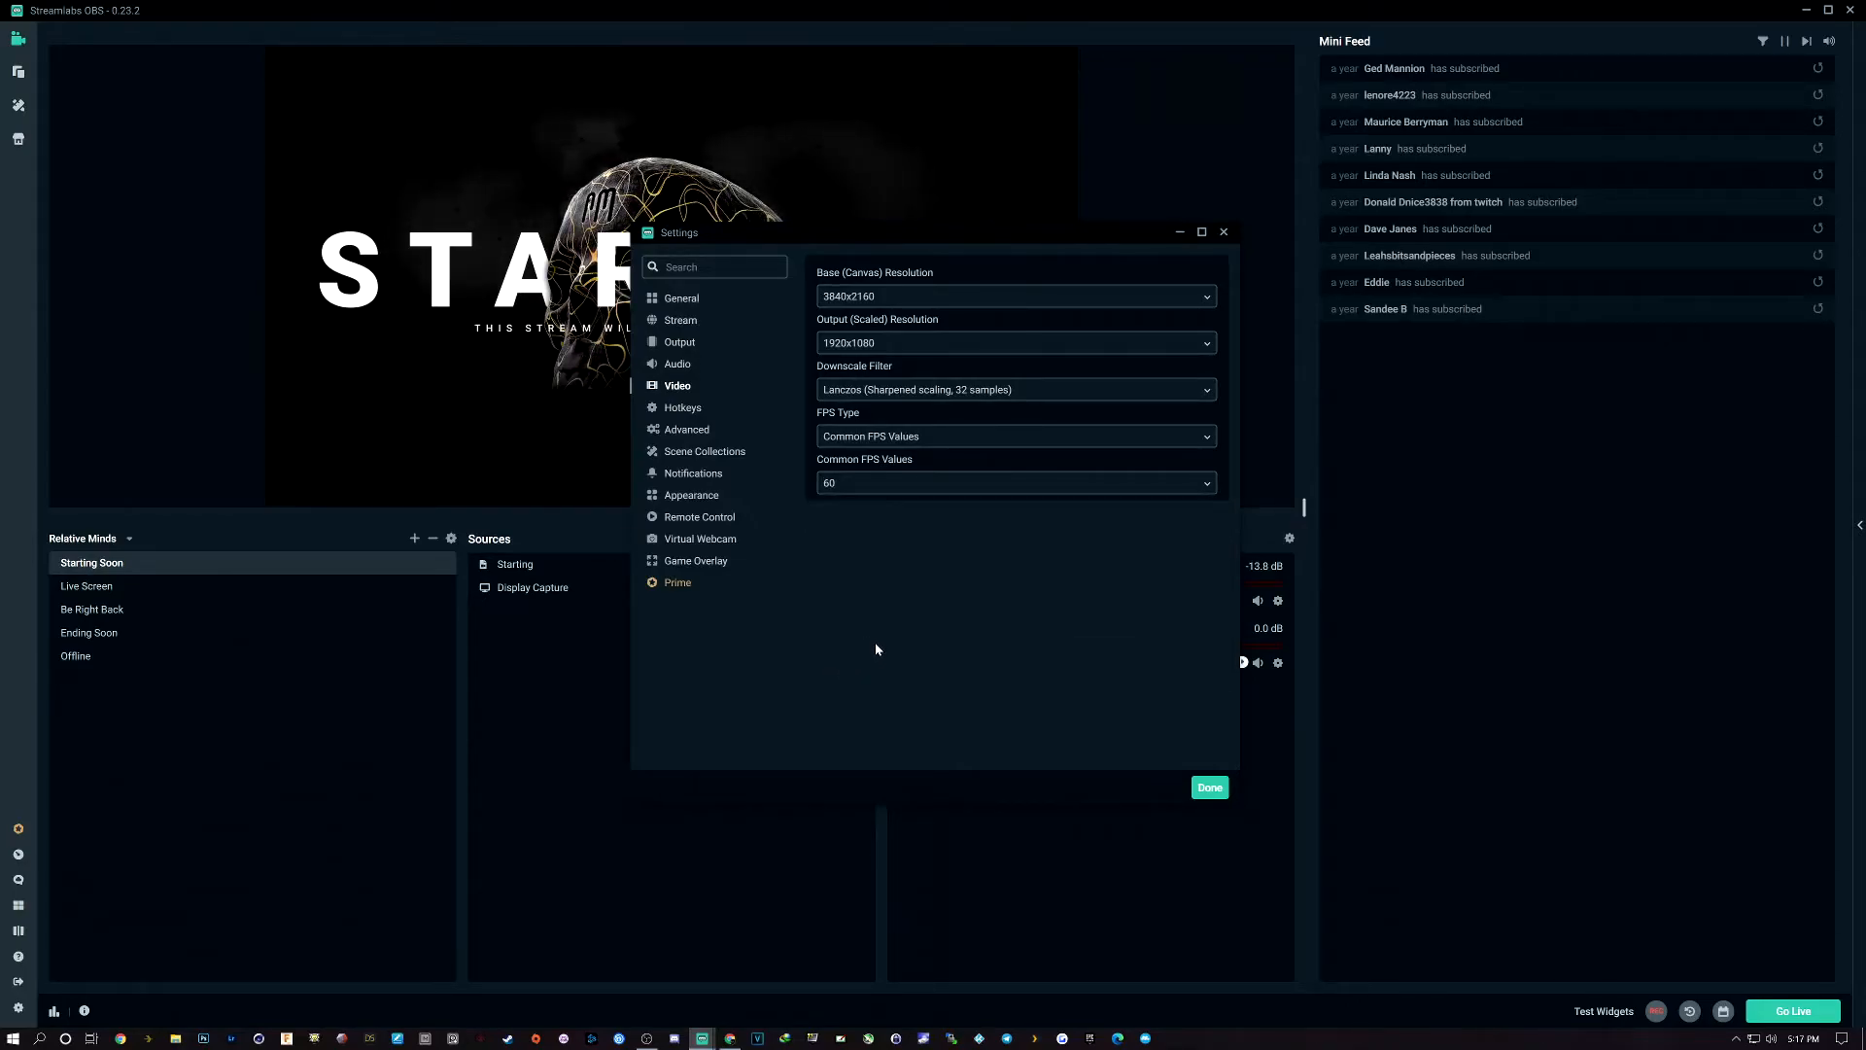
Look through the Hotkeys settings, from the streaming and recording shortcuts to the per-scene and per-source ones
{"action": "left_click", "coordinate": [705, 412]}
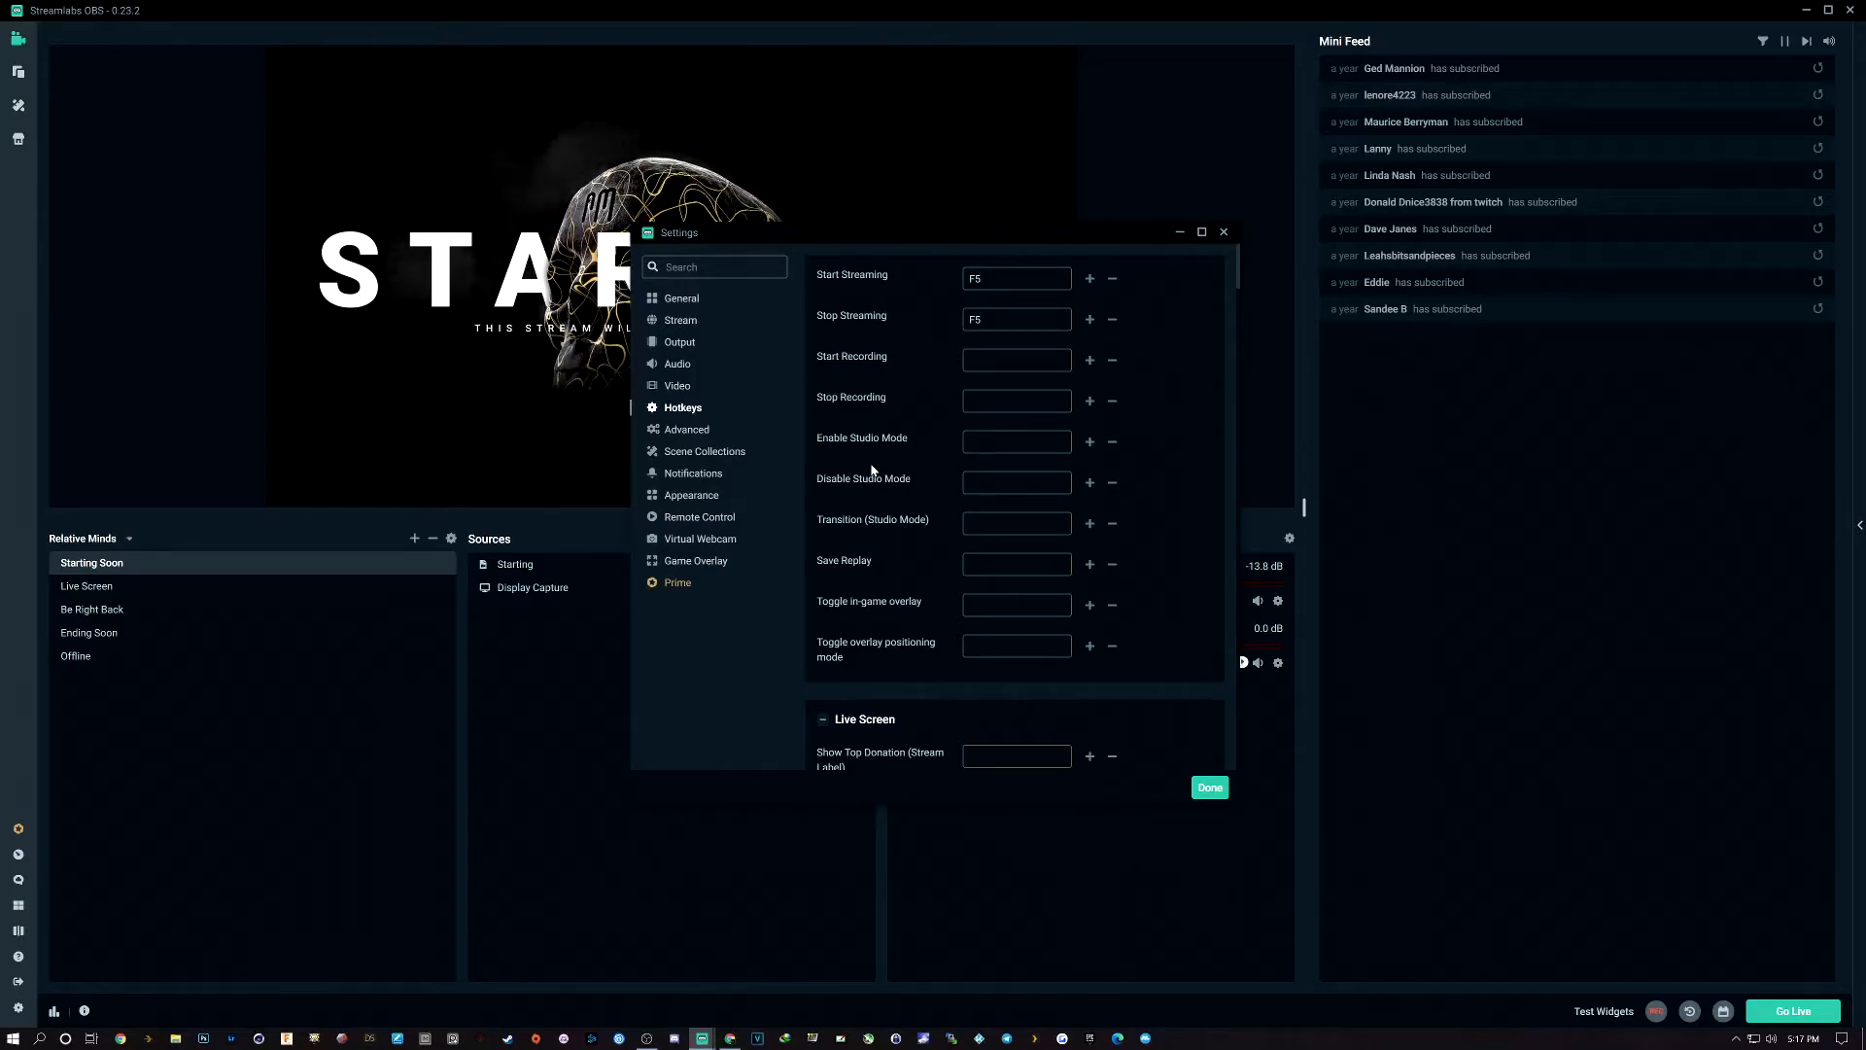
{"action": "scroll", "coordinate": [874, 563], "scroll_direction": "down", "scroll_amount": 10}
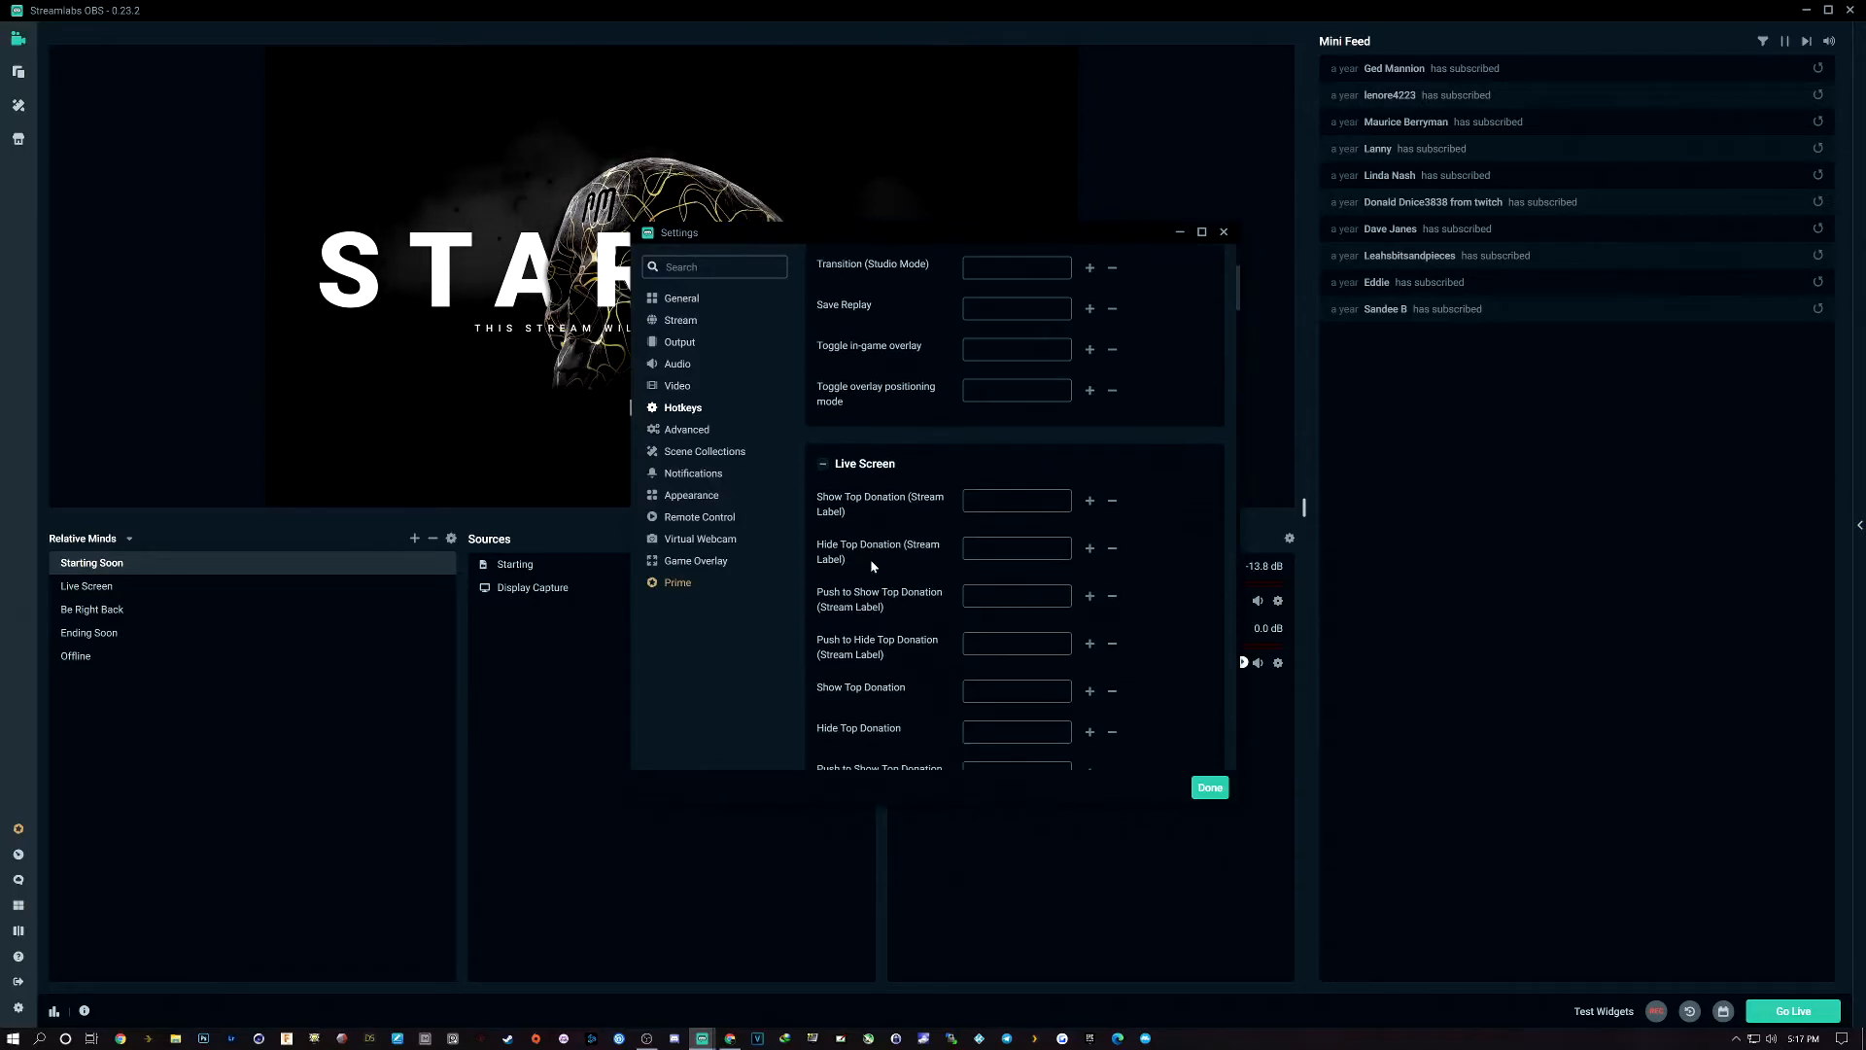
{"action": "scroll", "coordinate": [868, 562], "scroll_direction": "down", "scroll_amount": 5}
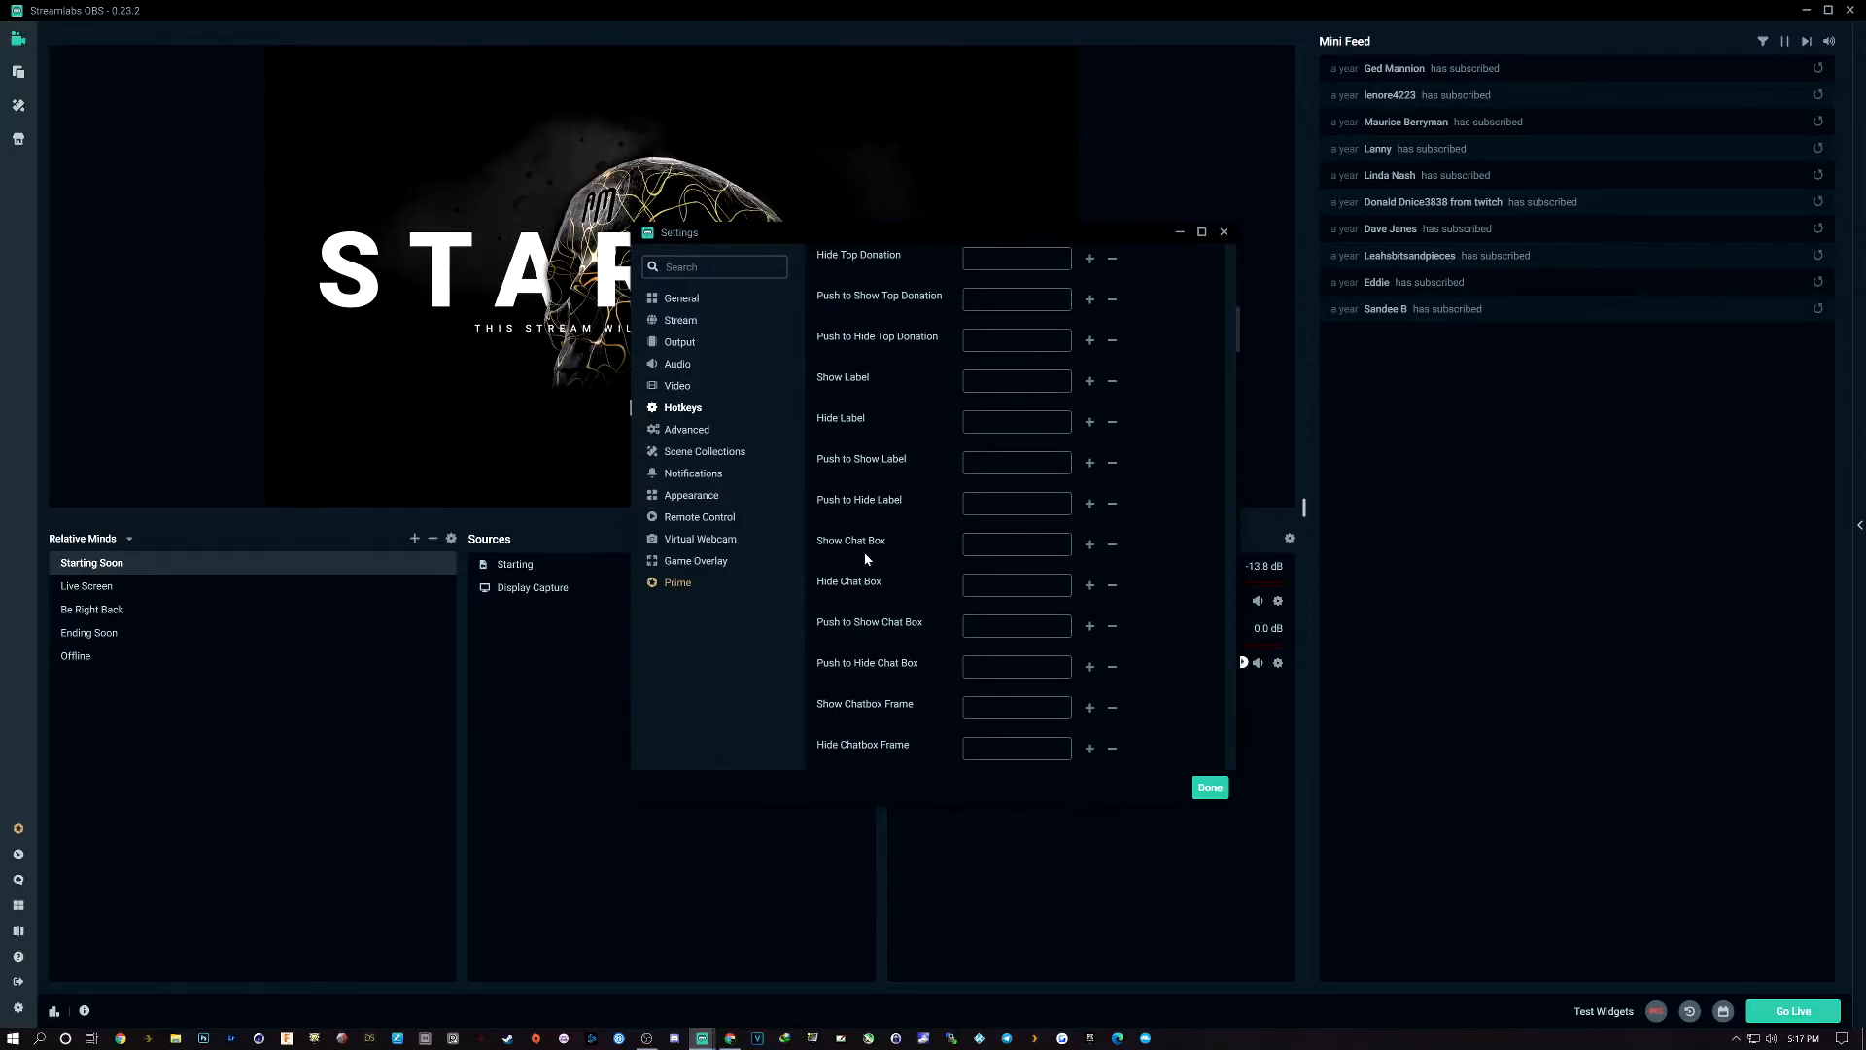
{"action": "scroll", "coordinate": [860, 545], "scroll_direction": "down", "scroll_amount": 5}
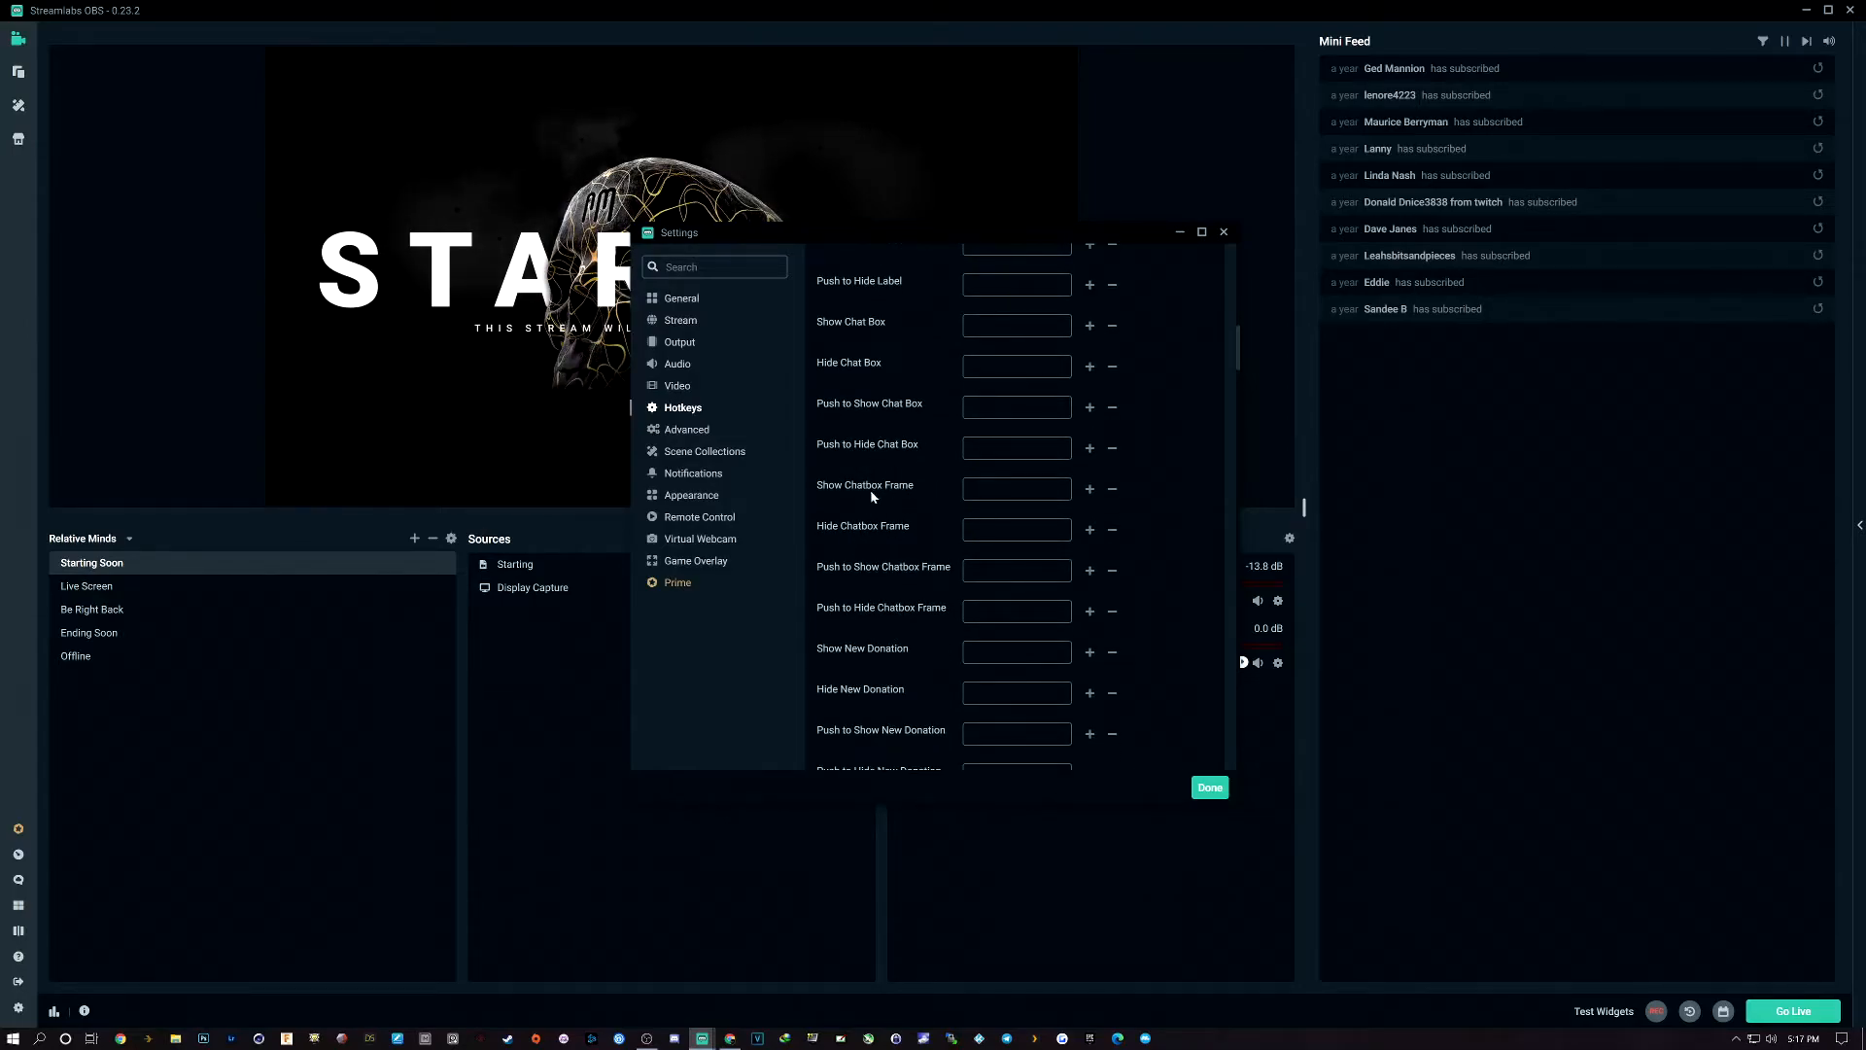
{"action": "scroll", "coordinate": [857, 552], "scroll_direction": "down", "scroll_amount": 10}
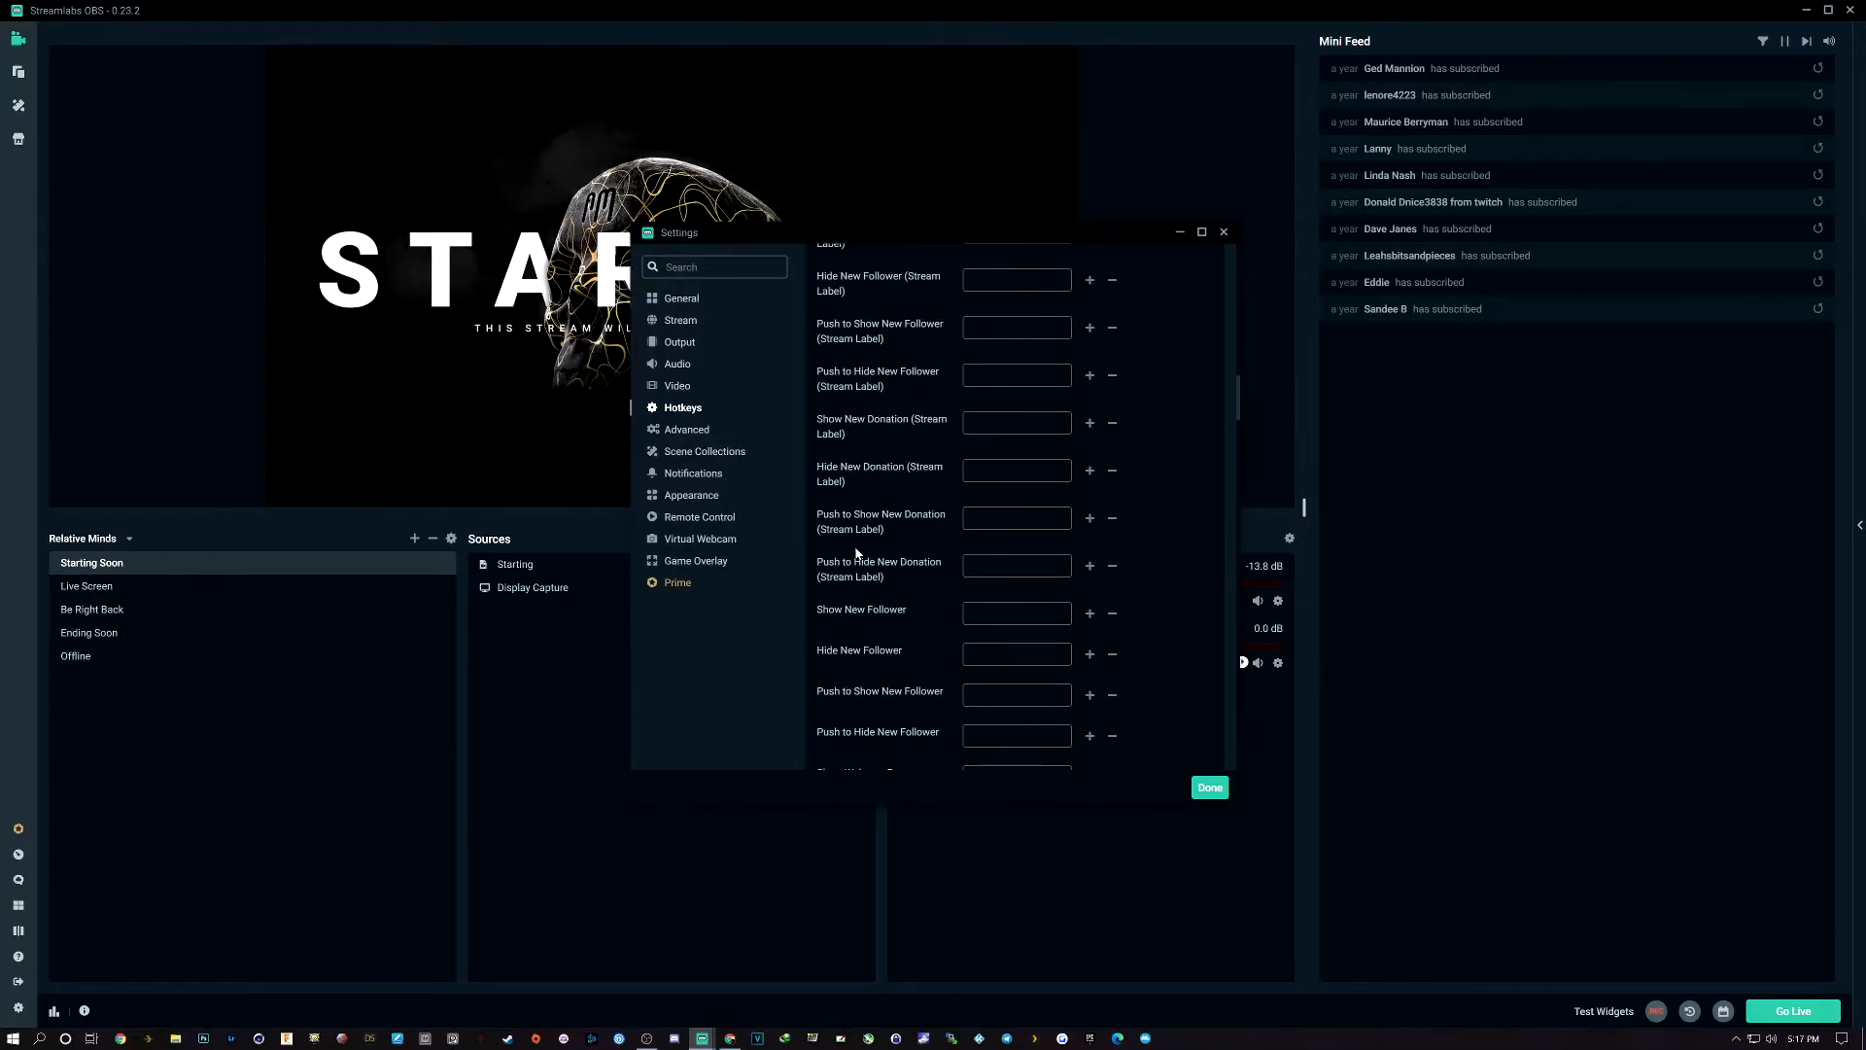
{"action": "scroll", "coordinate": [856, 549], "scroll_direction": "down", "scroll_amount": 15}
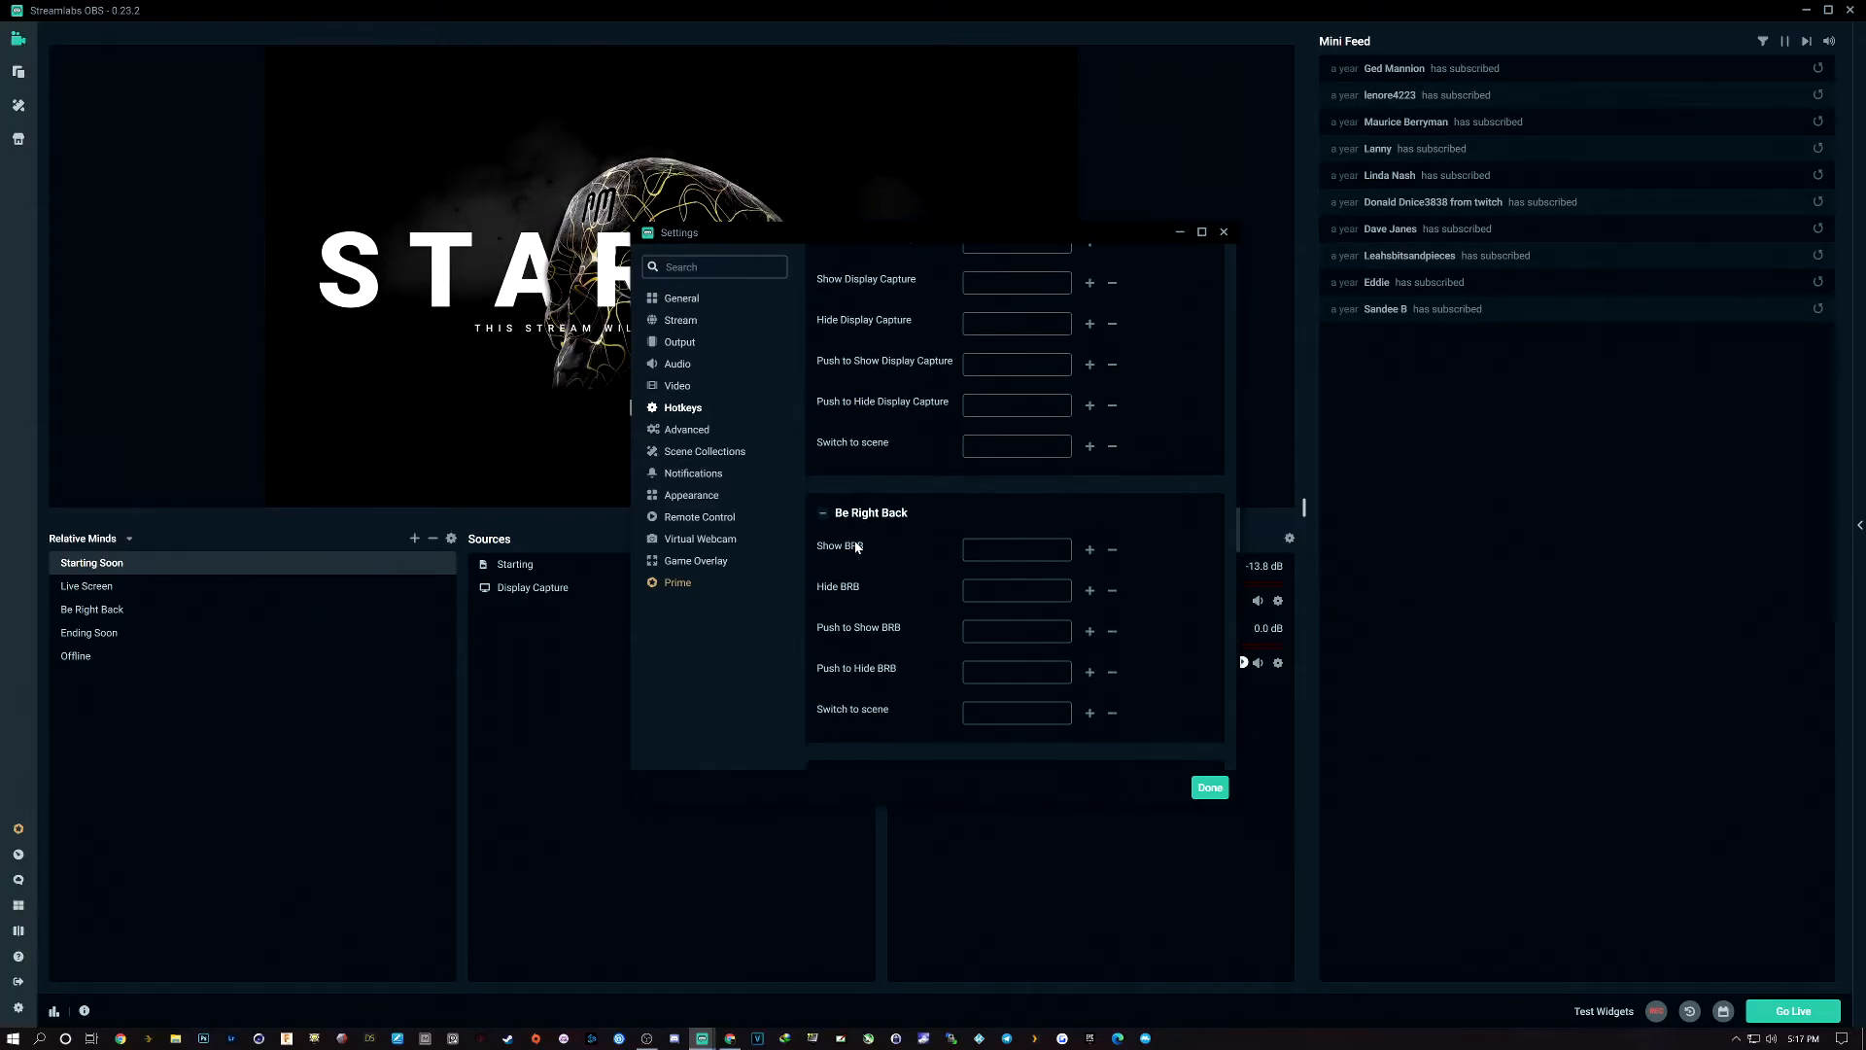
{"action": "scroll", "coordinate": [857, 545], "scroll_direction": "down", "scroll_amount": 8}
{"action": "scroll", "coordinate": [856, 544], "scroll_direction": "up", "scroll_amount": 6}
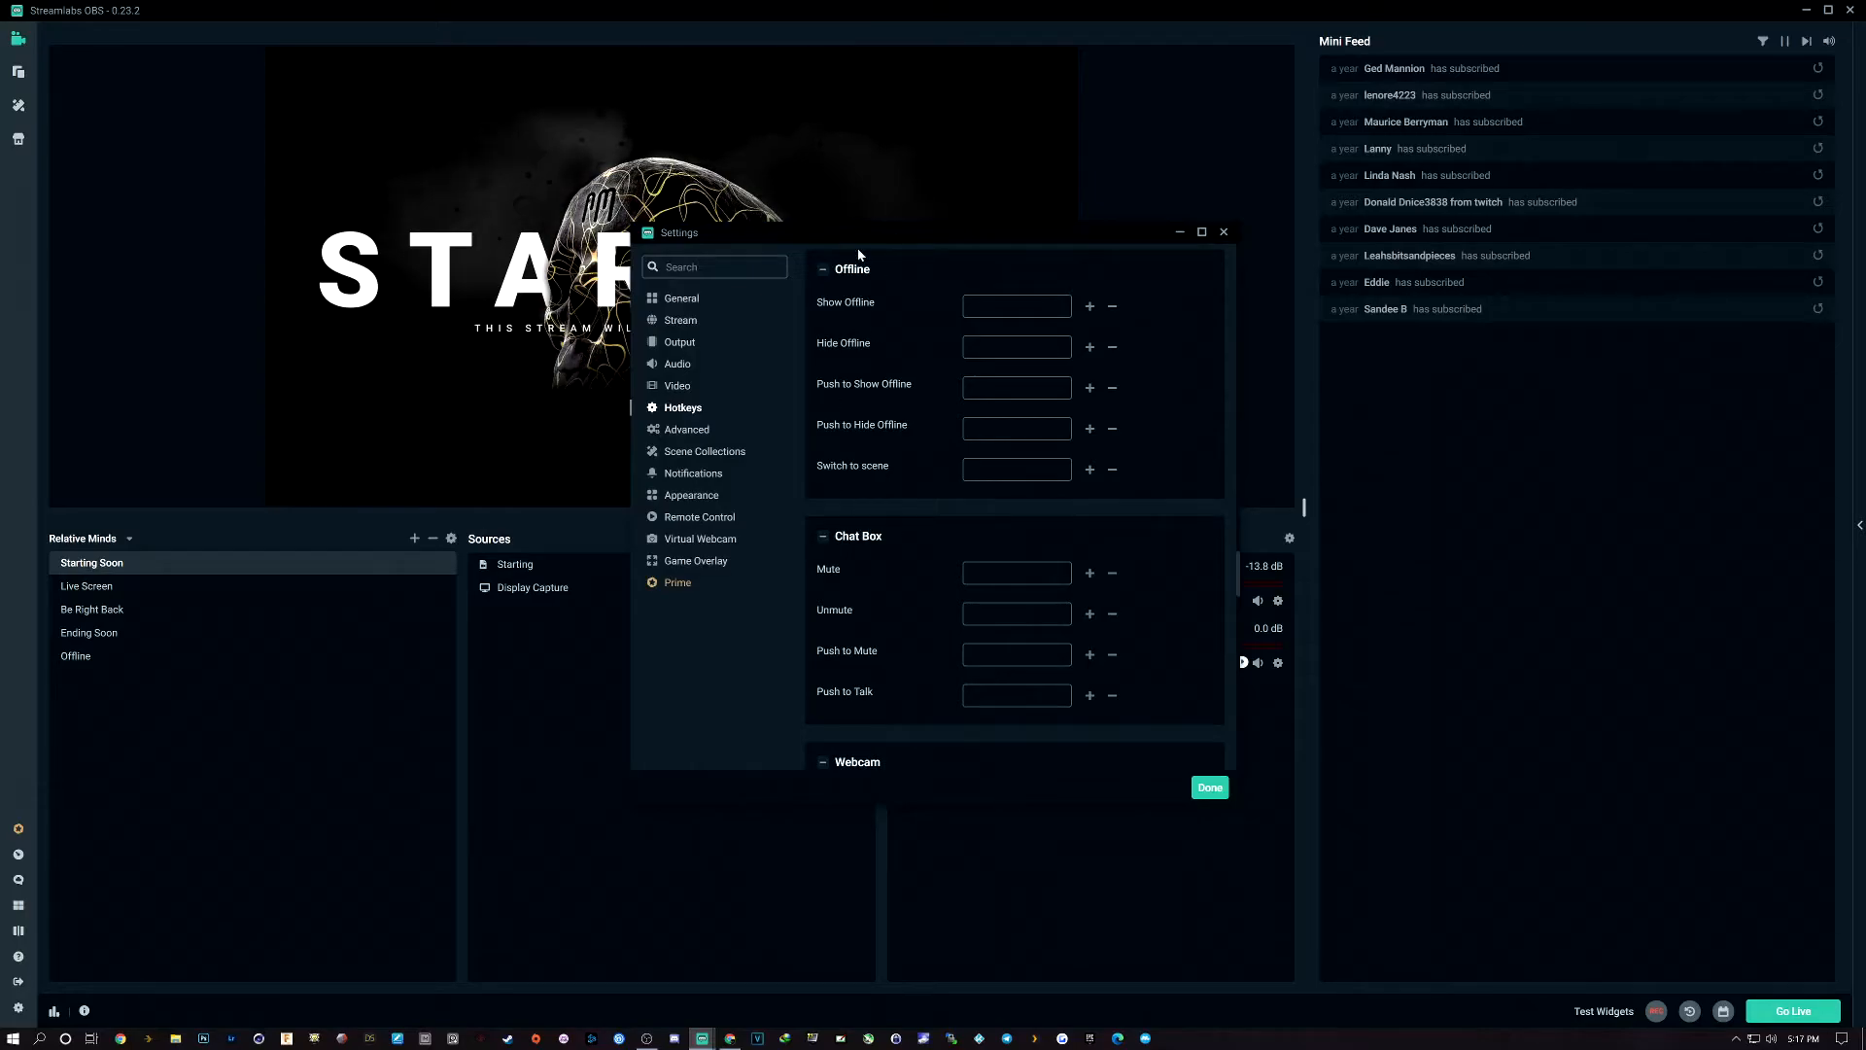
{"action": "scroll", "coordinate": [844, 439], "scroll_direction": "down", "scroll_amount": 15}
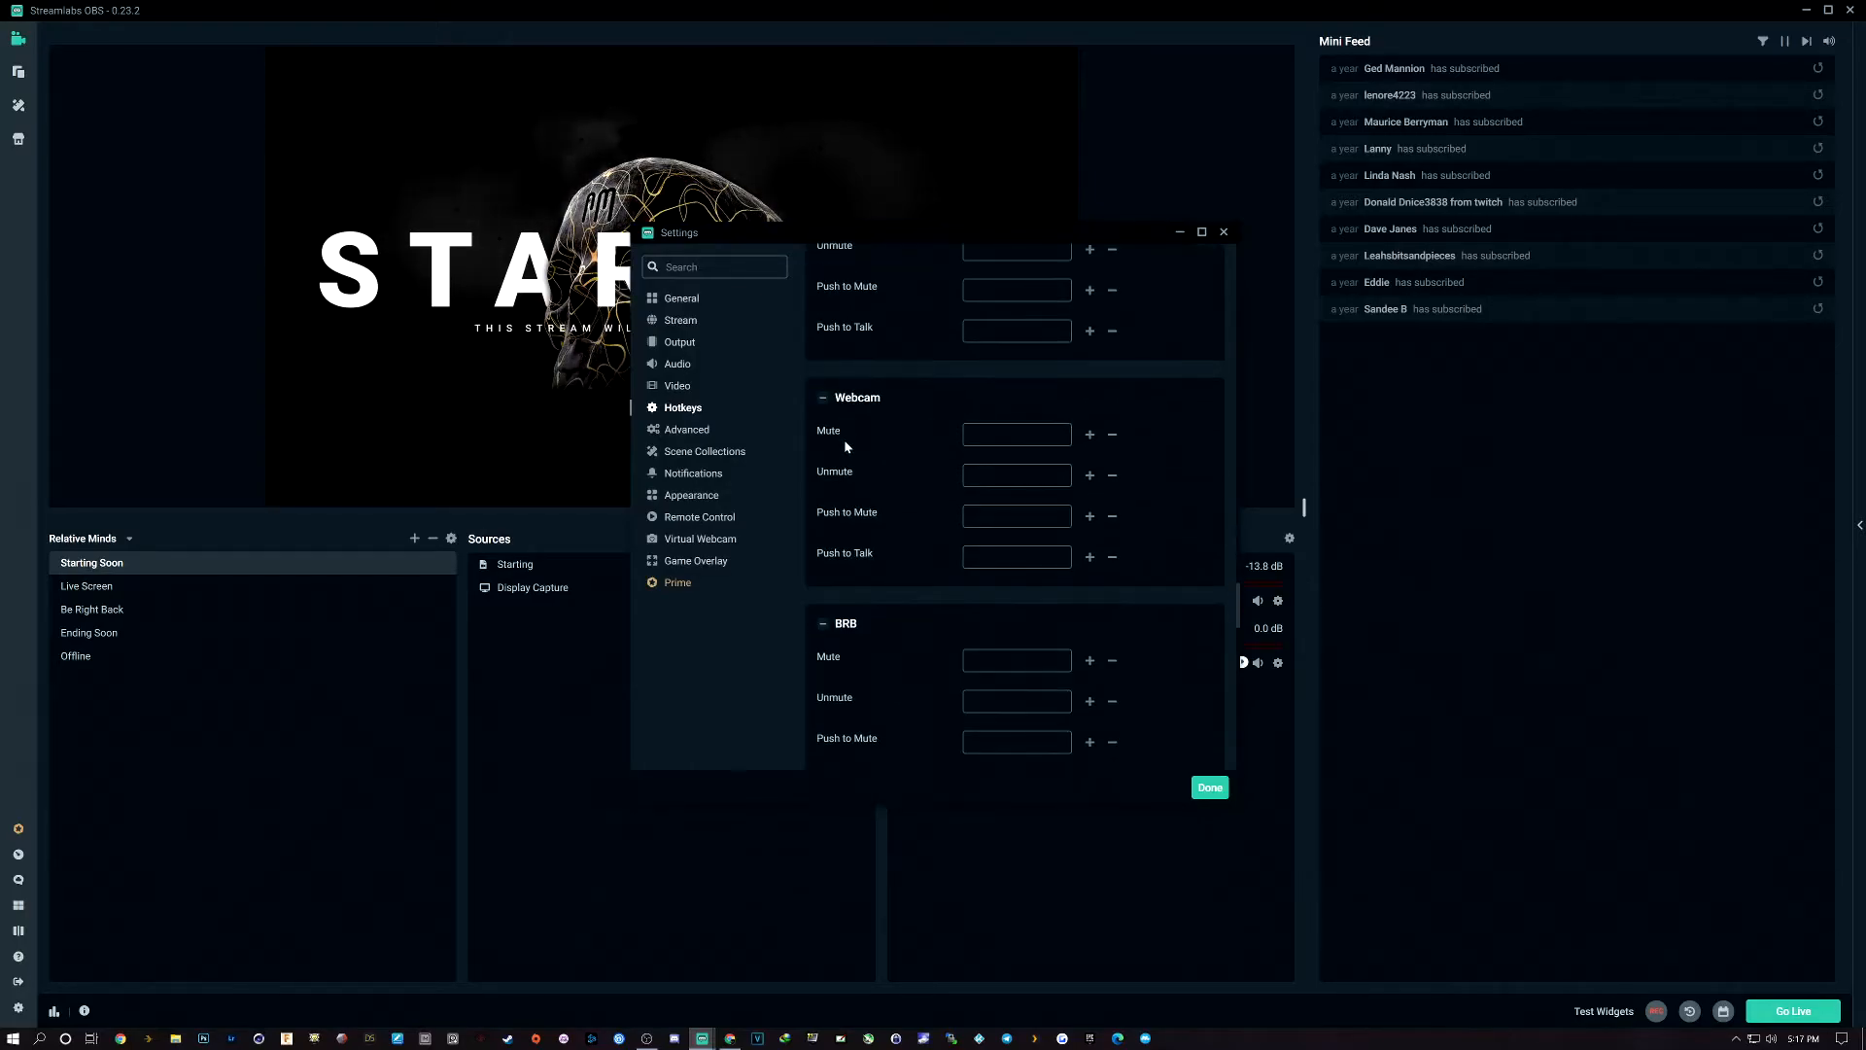
{"action": "scroll", "coordinate": [840, 452], "scroll_direction": "down", "scroll_amount": 10}
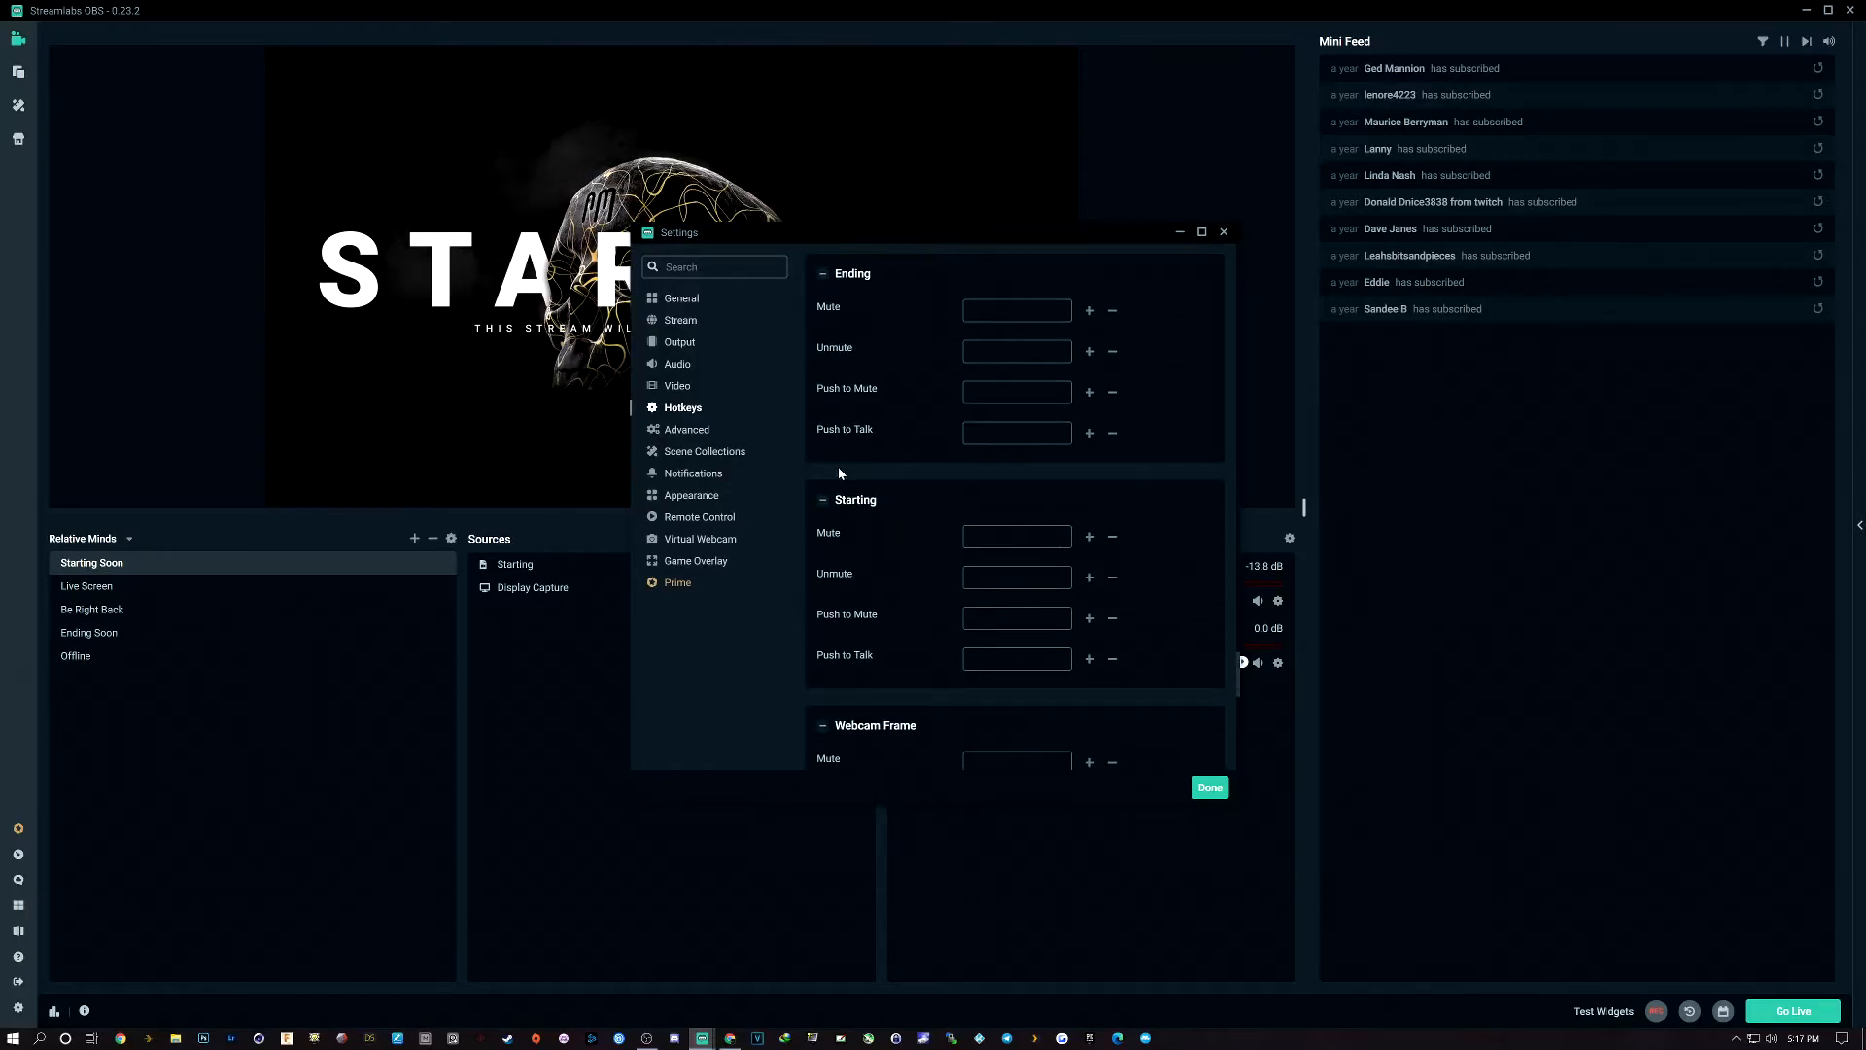
{"action": "scroll", "coordinate": [837, 467], "scroll_direction": "down", "scroll_amount": 7}
{"action": "scroll", "coordinate": [830, 478], "scroll_direction": "down", "scroll_amount": 5}
{"action": "scroll", "coordinate": [824, 457], "scroll_direction": "up", "scroll_amount": 8}
{"action": "scroll", "coordinate": [829, 451], "scroll_direction": "up", "scroll_amount": 6}
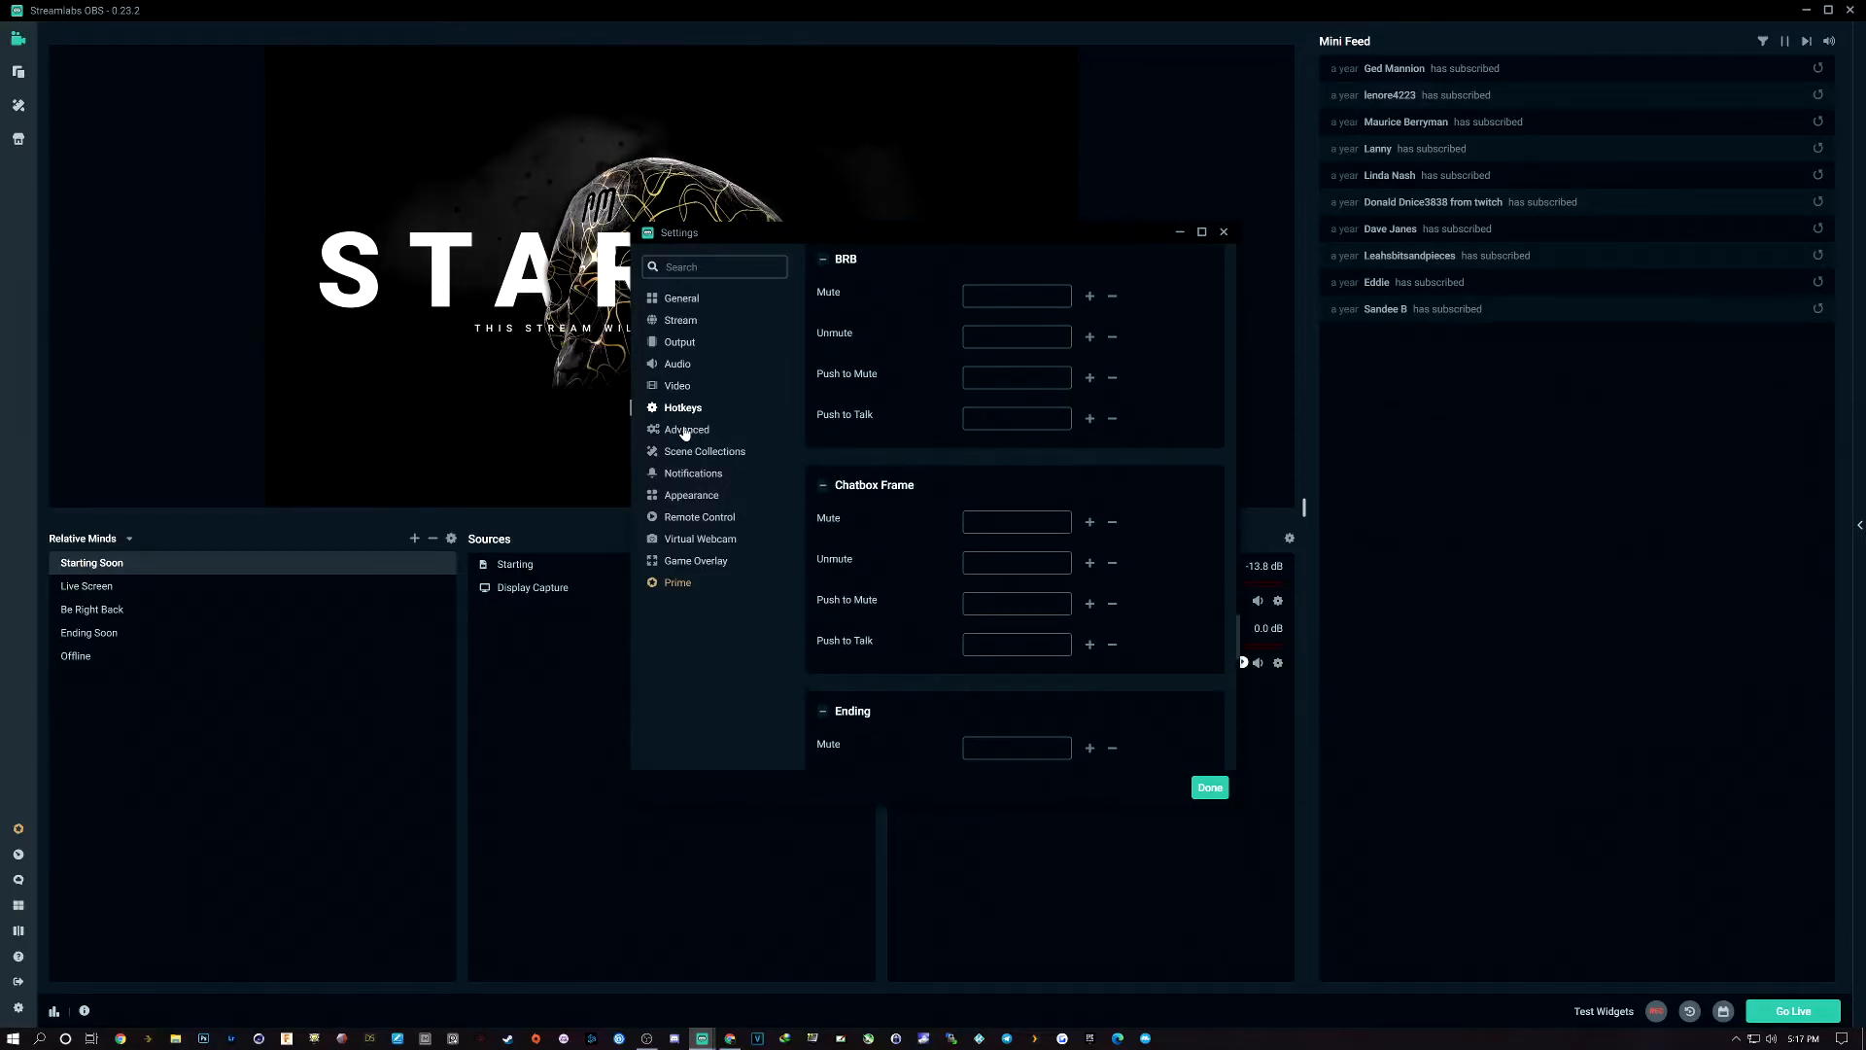
Review the Advanced settings and the color format choices, and select 709 as the YUV color space
{"action": "left_click", "coordinate": [685, 431]}
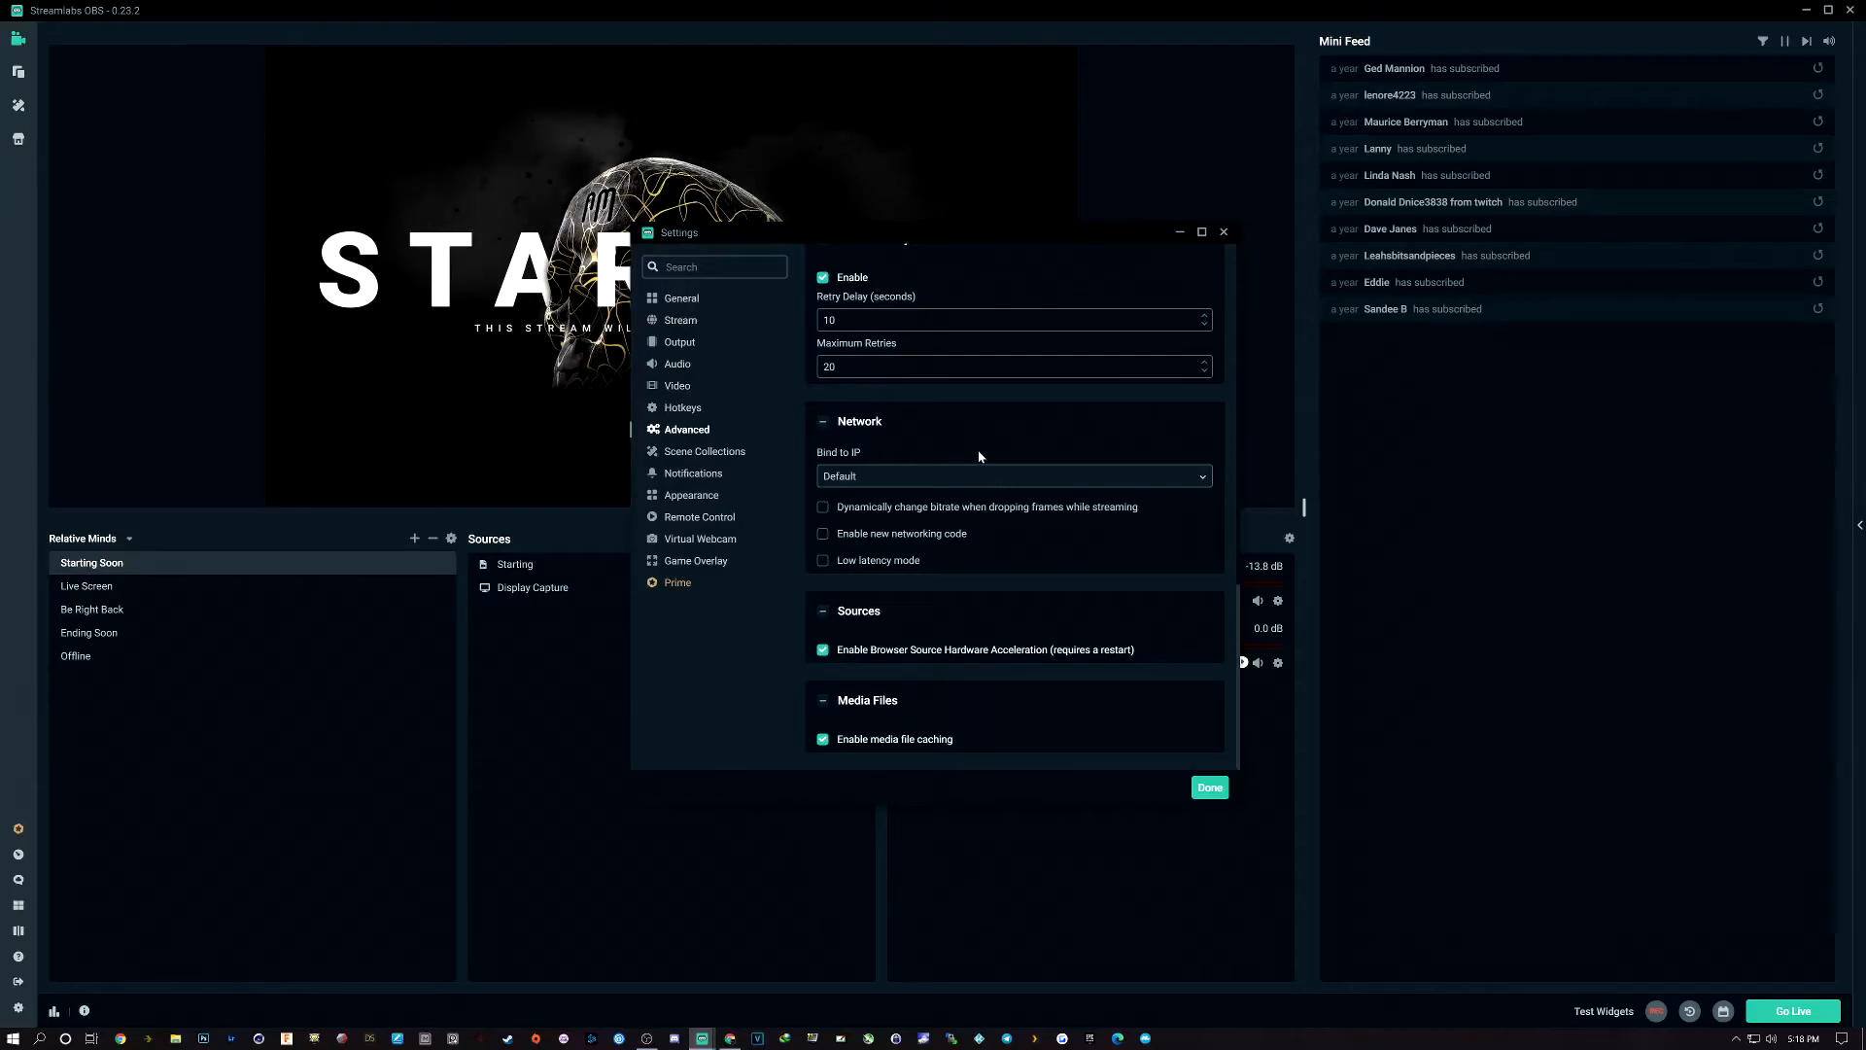
{"action": "scroll", "coordinate": [980, 499], "scroll_direction": "up", "scroll_amount": 10}
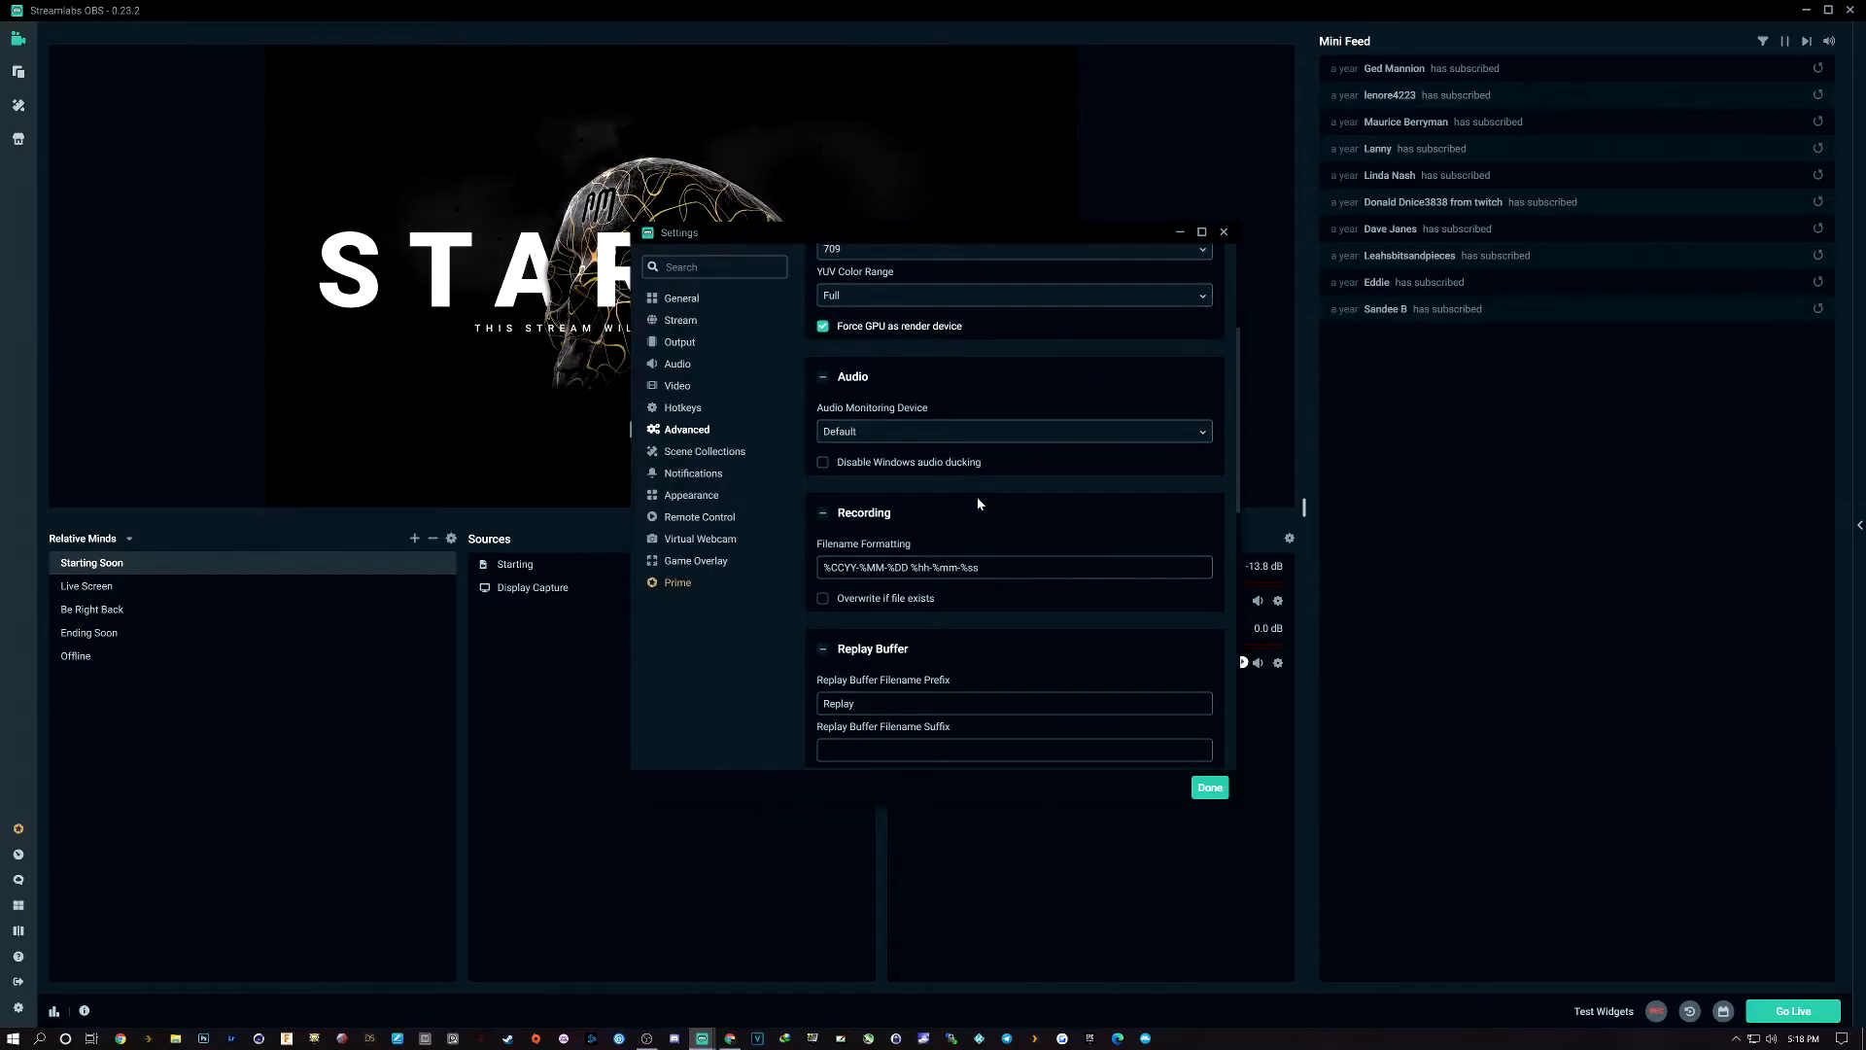
{"action": "scroll", "coordinate": [979, 502], "scroll_direction": "up", "scroll_amount": 3}
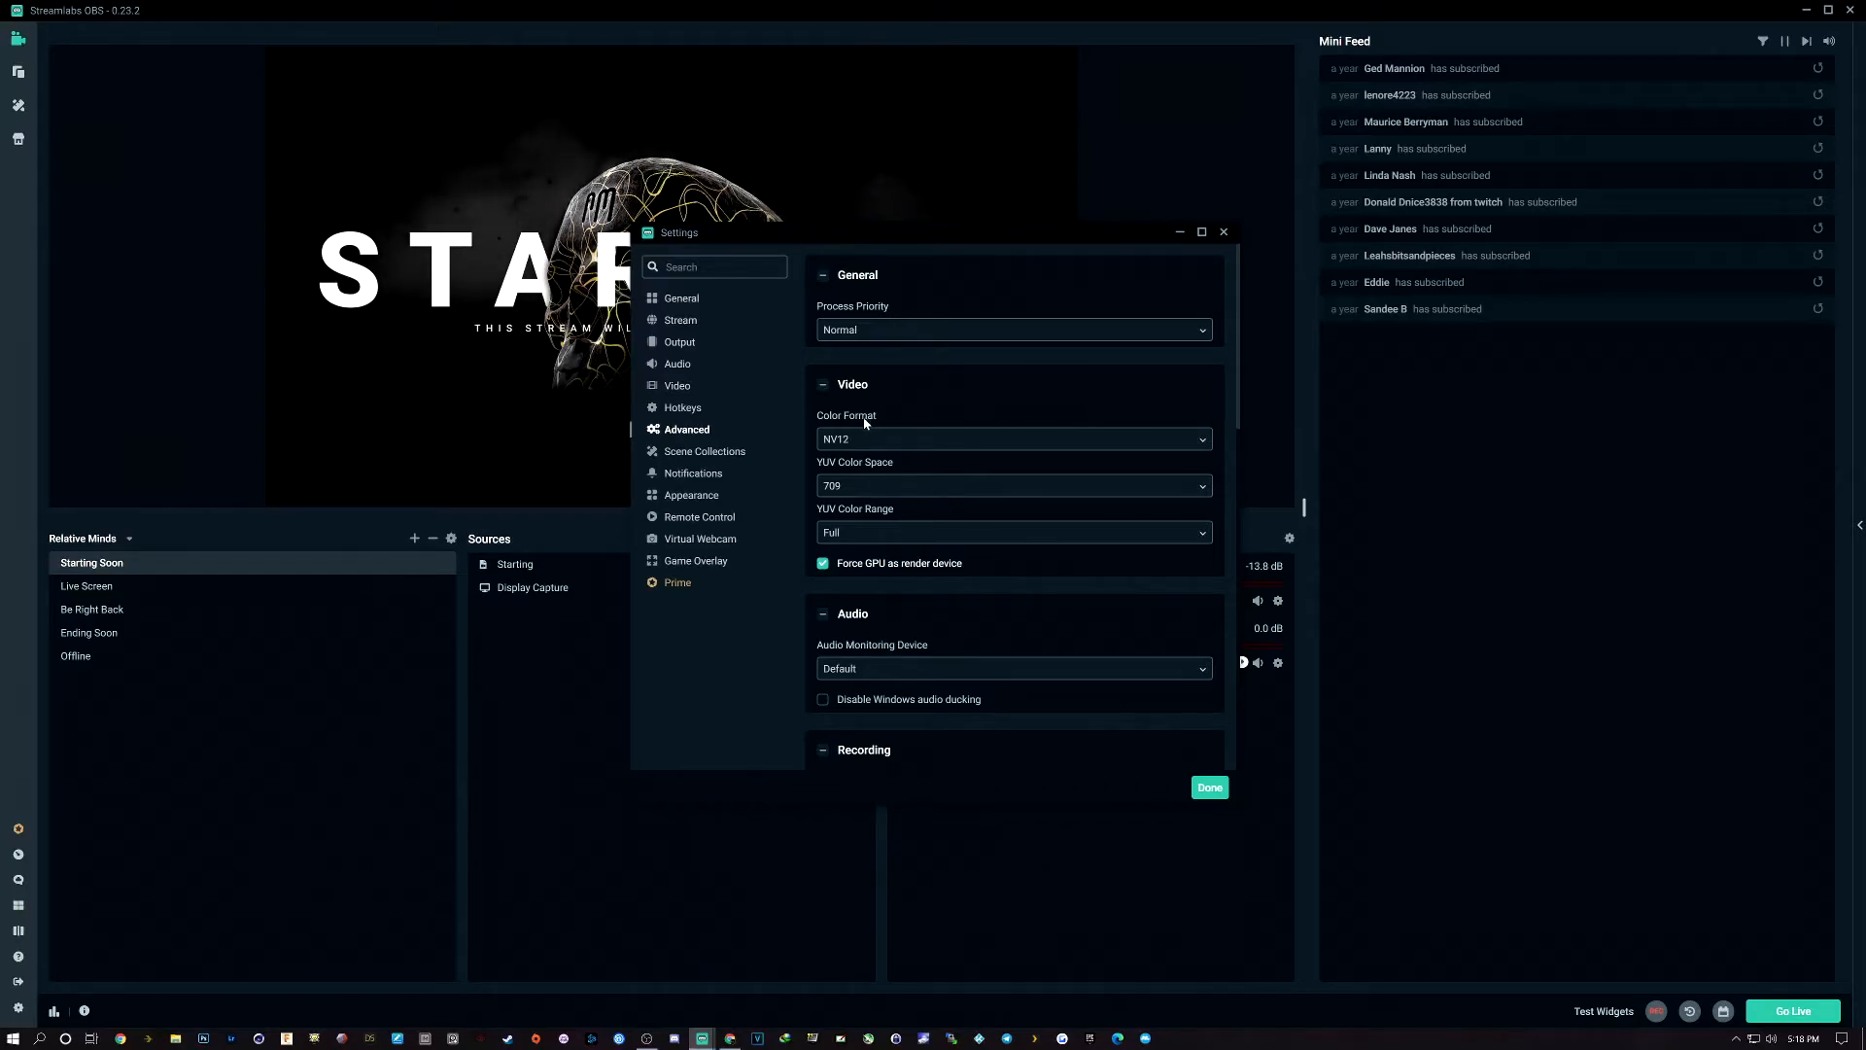
{"action": "left_click", "coordinate": [867, 441]}
{"action": "left_click", "coordinate": [938, 432]}
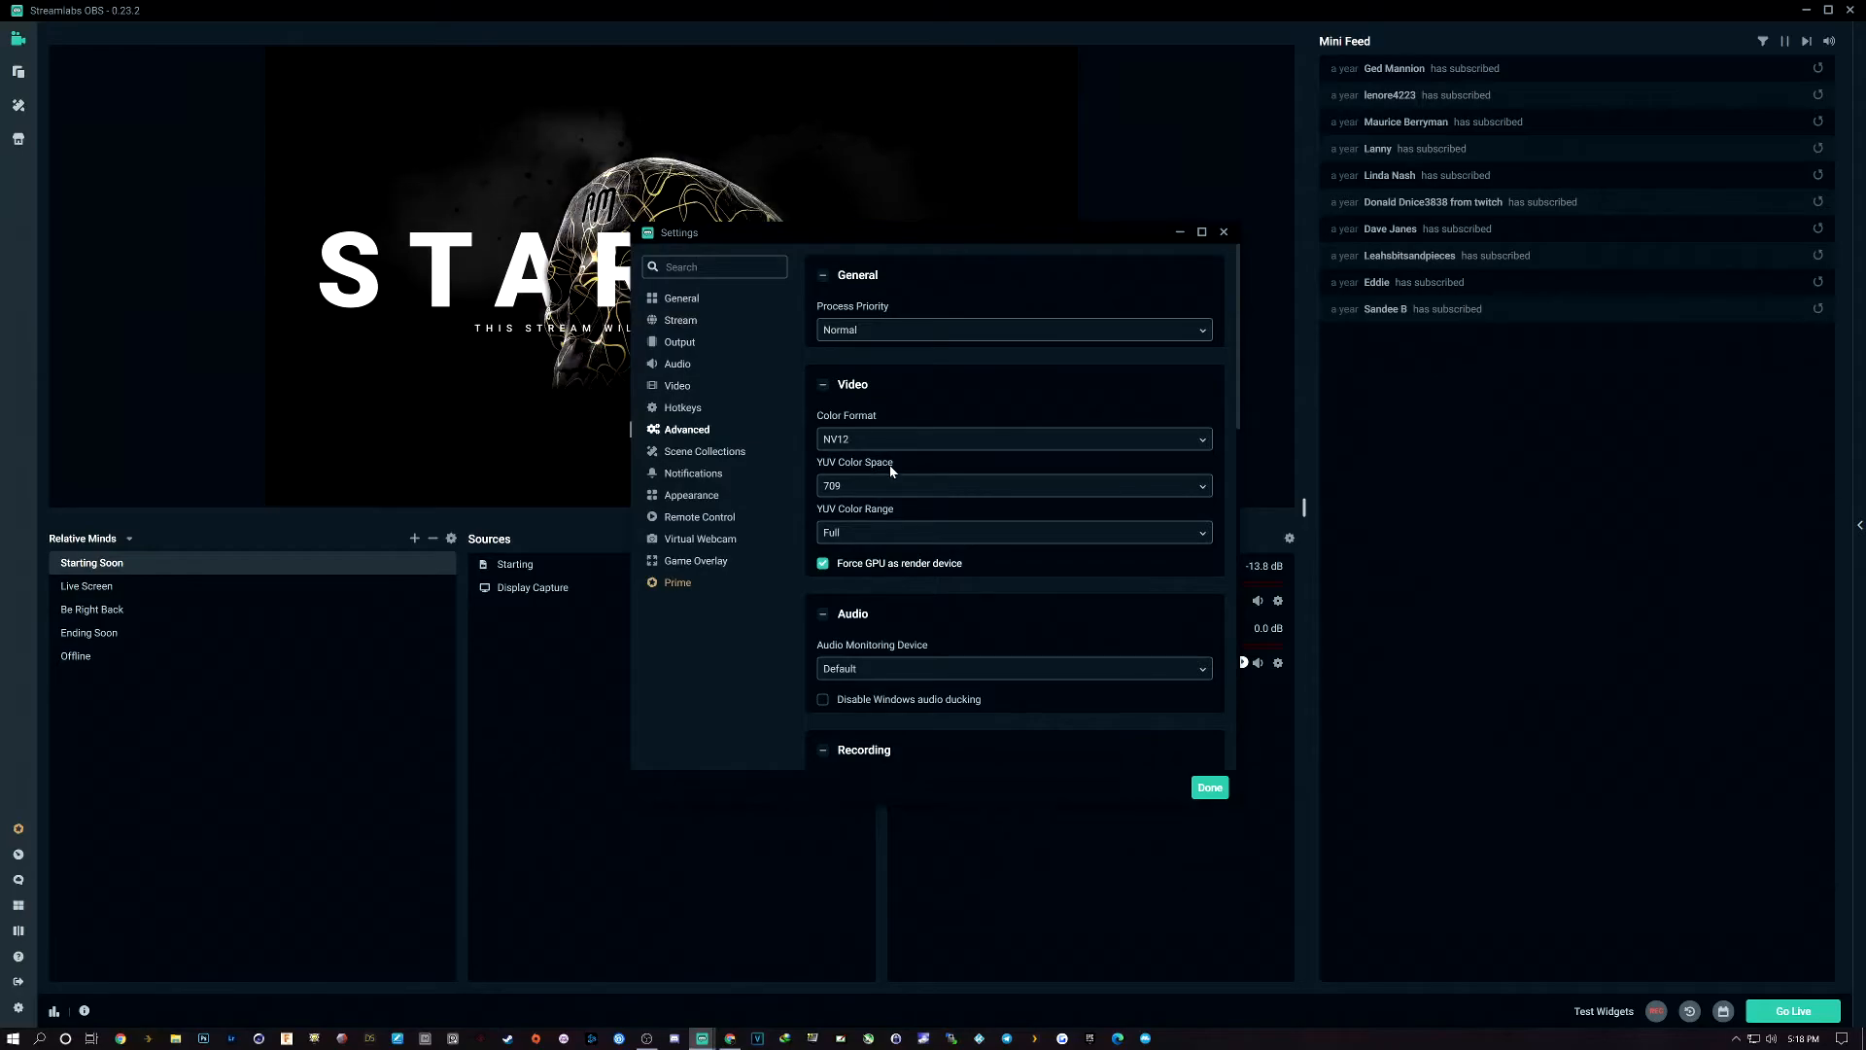
{"action": "left_click", "coordinate": [844, 489]}
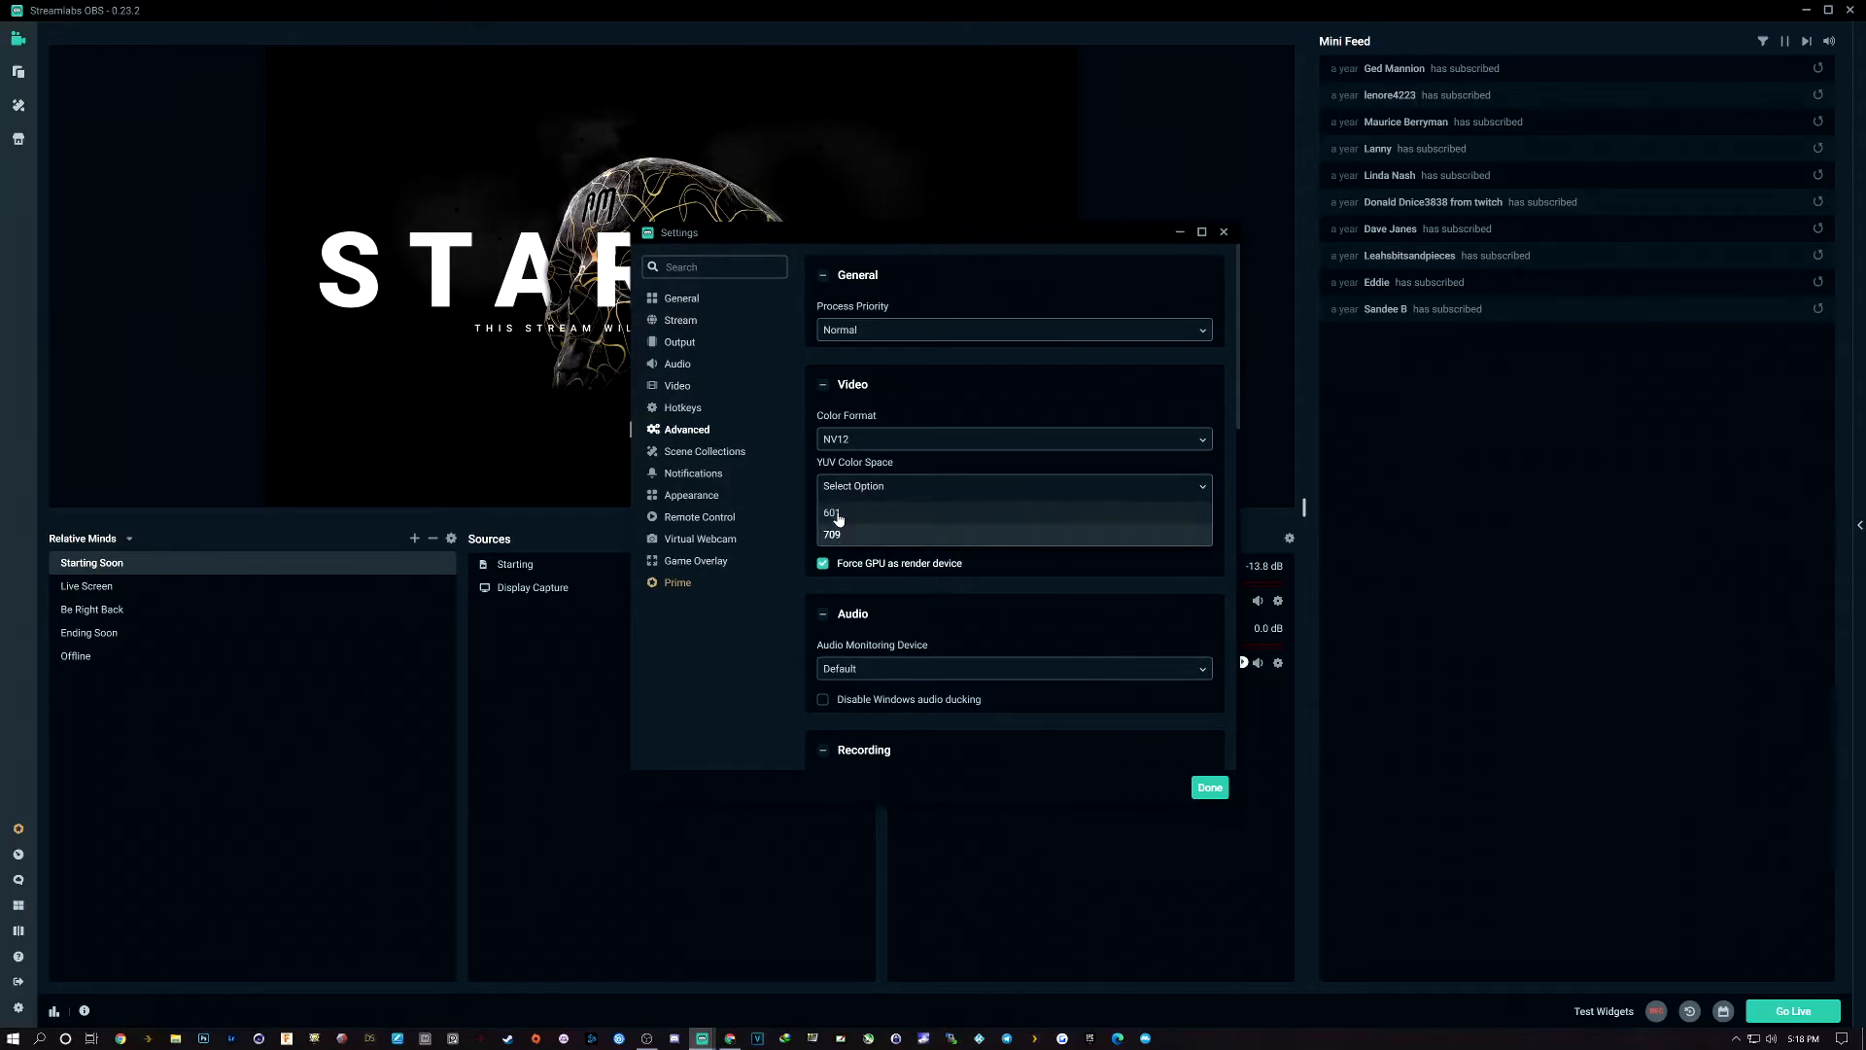
{"action": "left_click", "coordinate": [836, 535]}
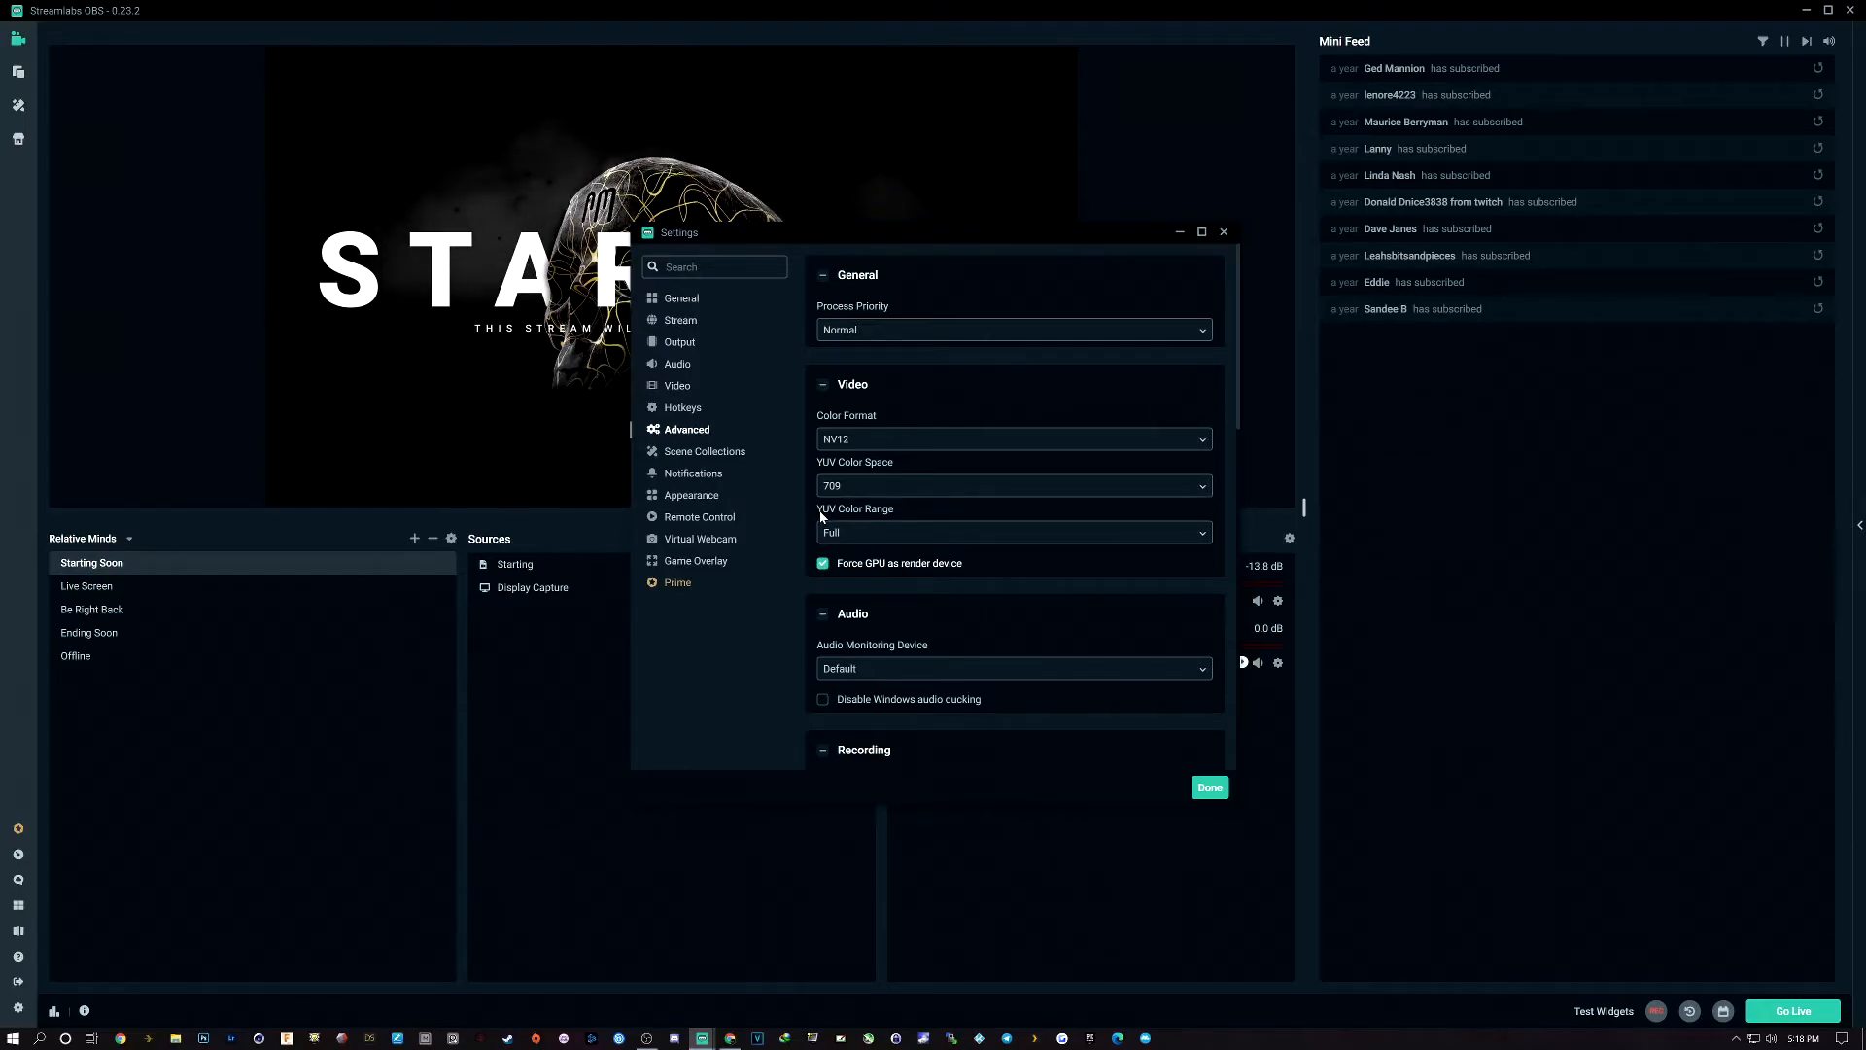
Check the YUV color range choices and look over the advanced audio, recording and replay buffer options
{"action": "left_click", "coordinate": [871, 542]}
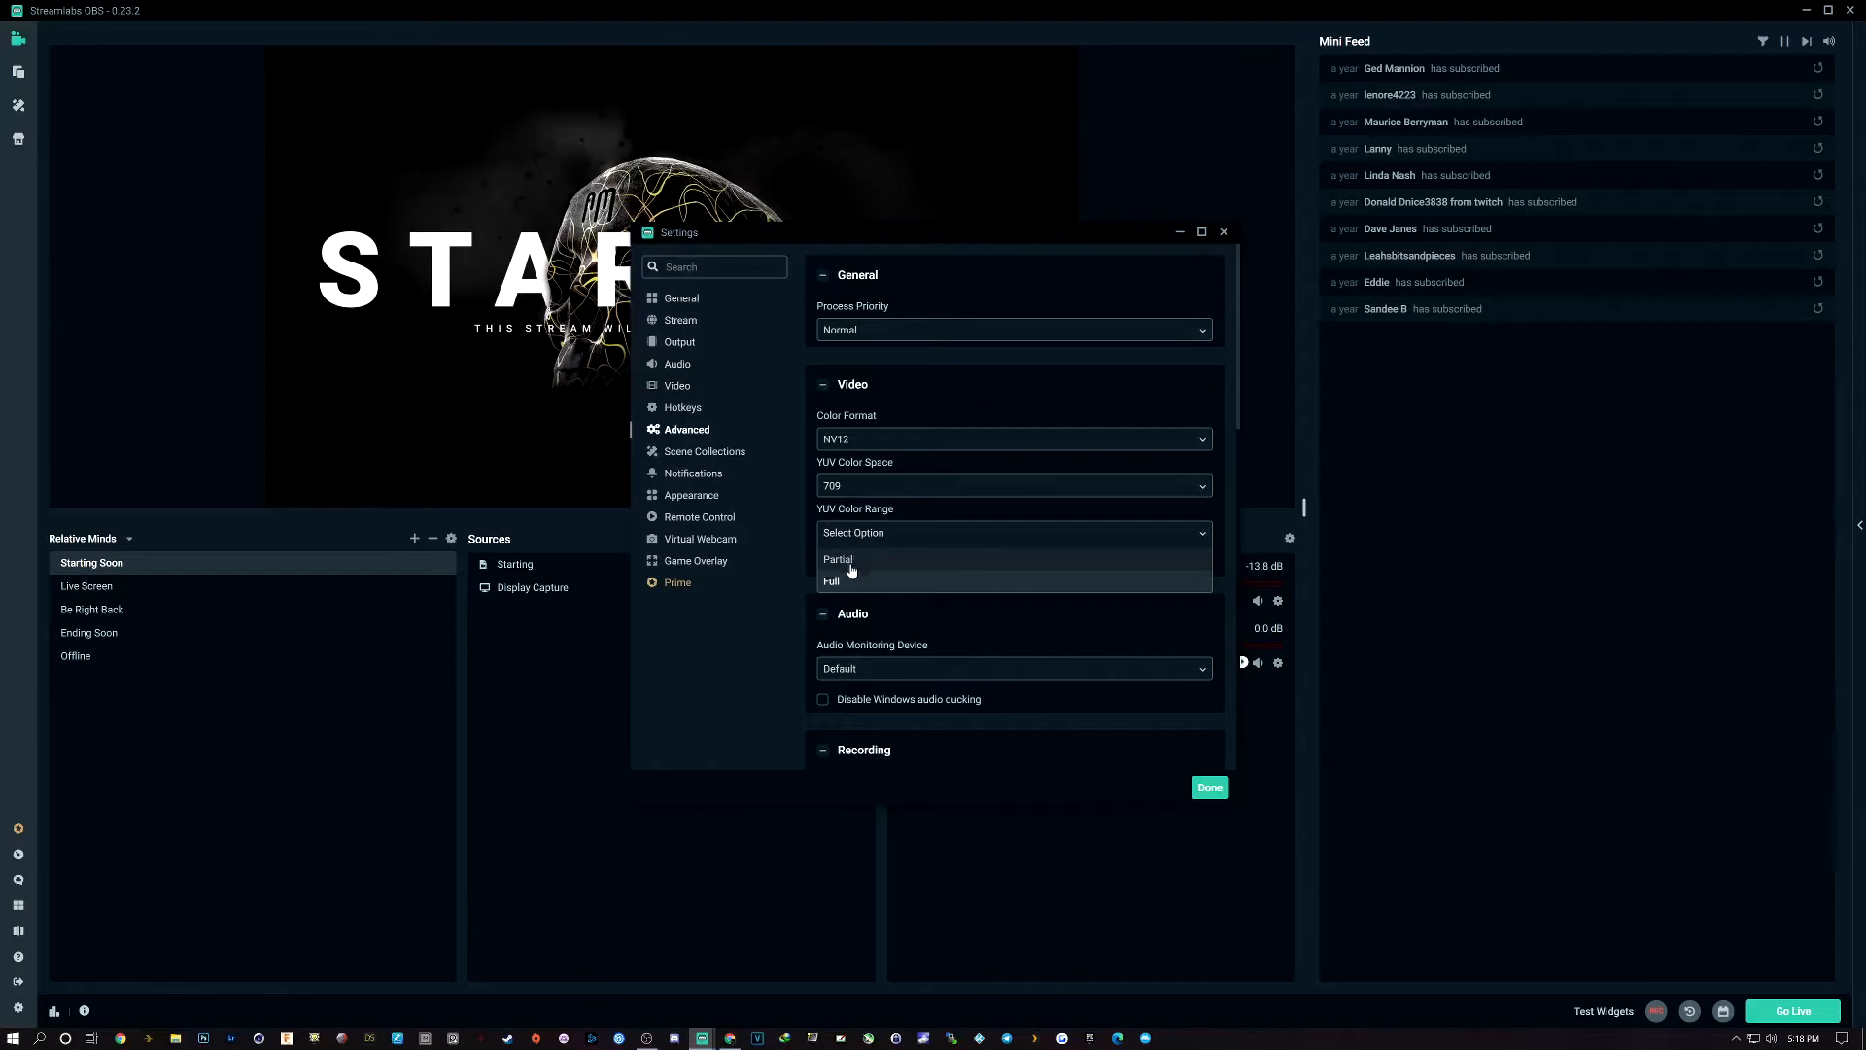
{"action": "left_click", "coordinate": [970, 387]}
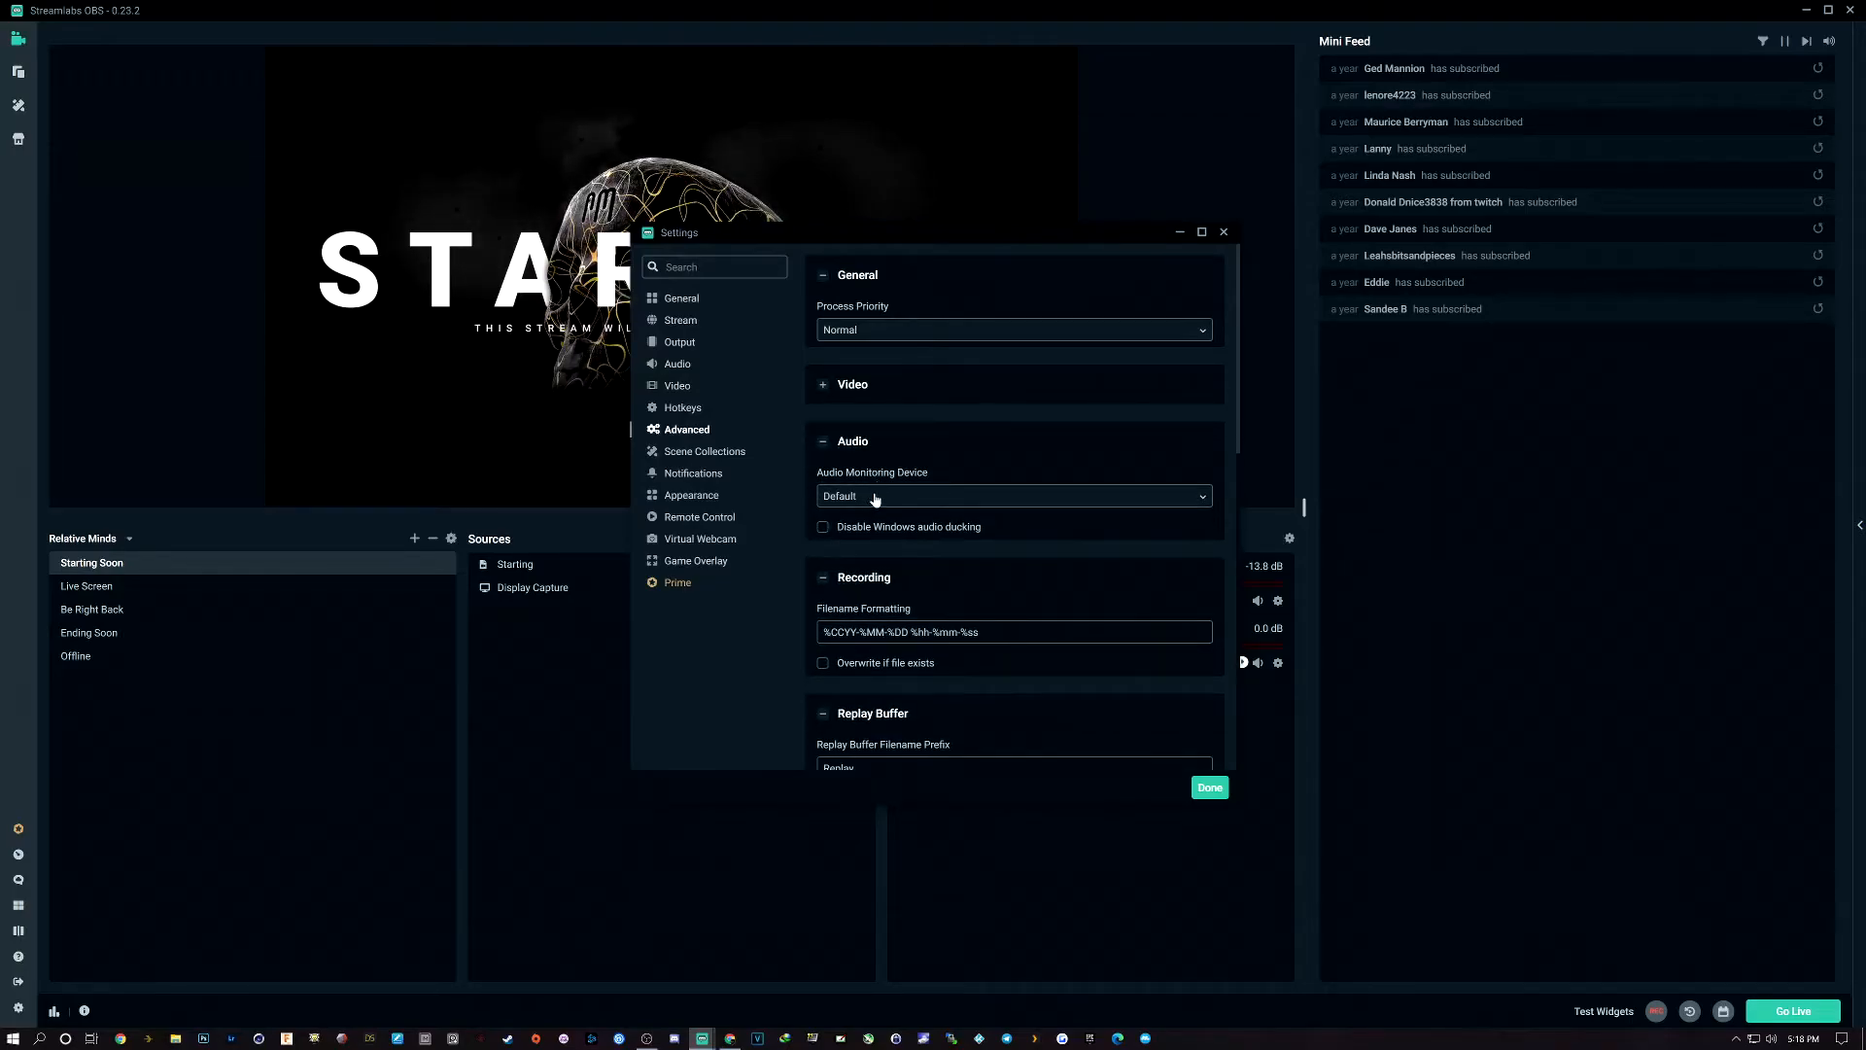
{"action": "left_click", "coordinate": [822, 386]}
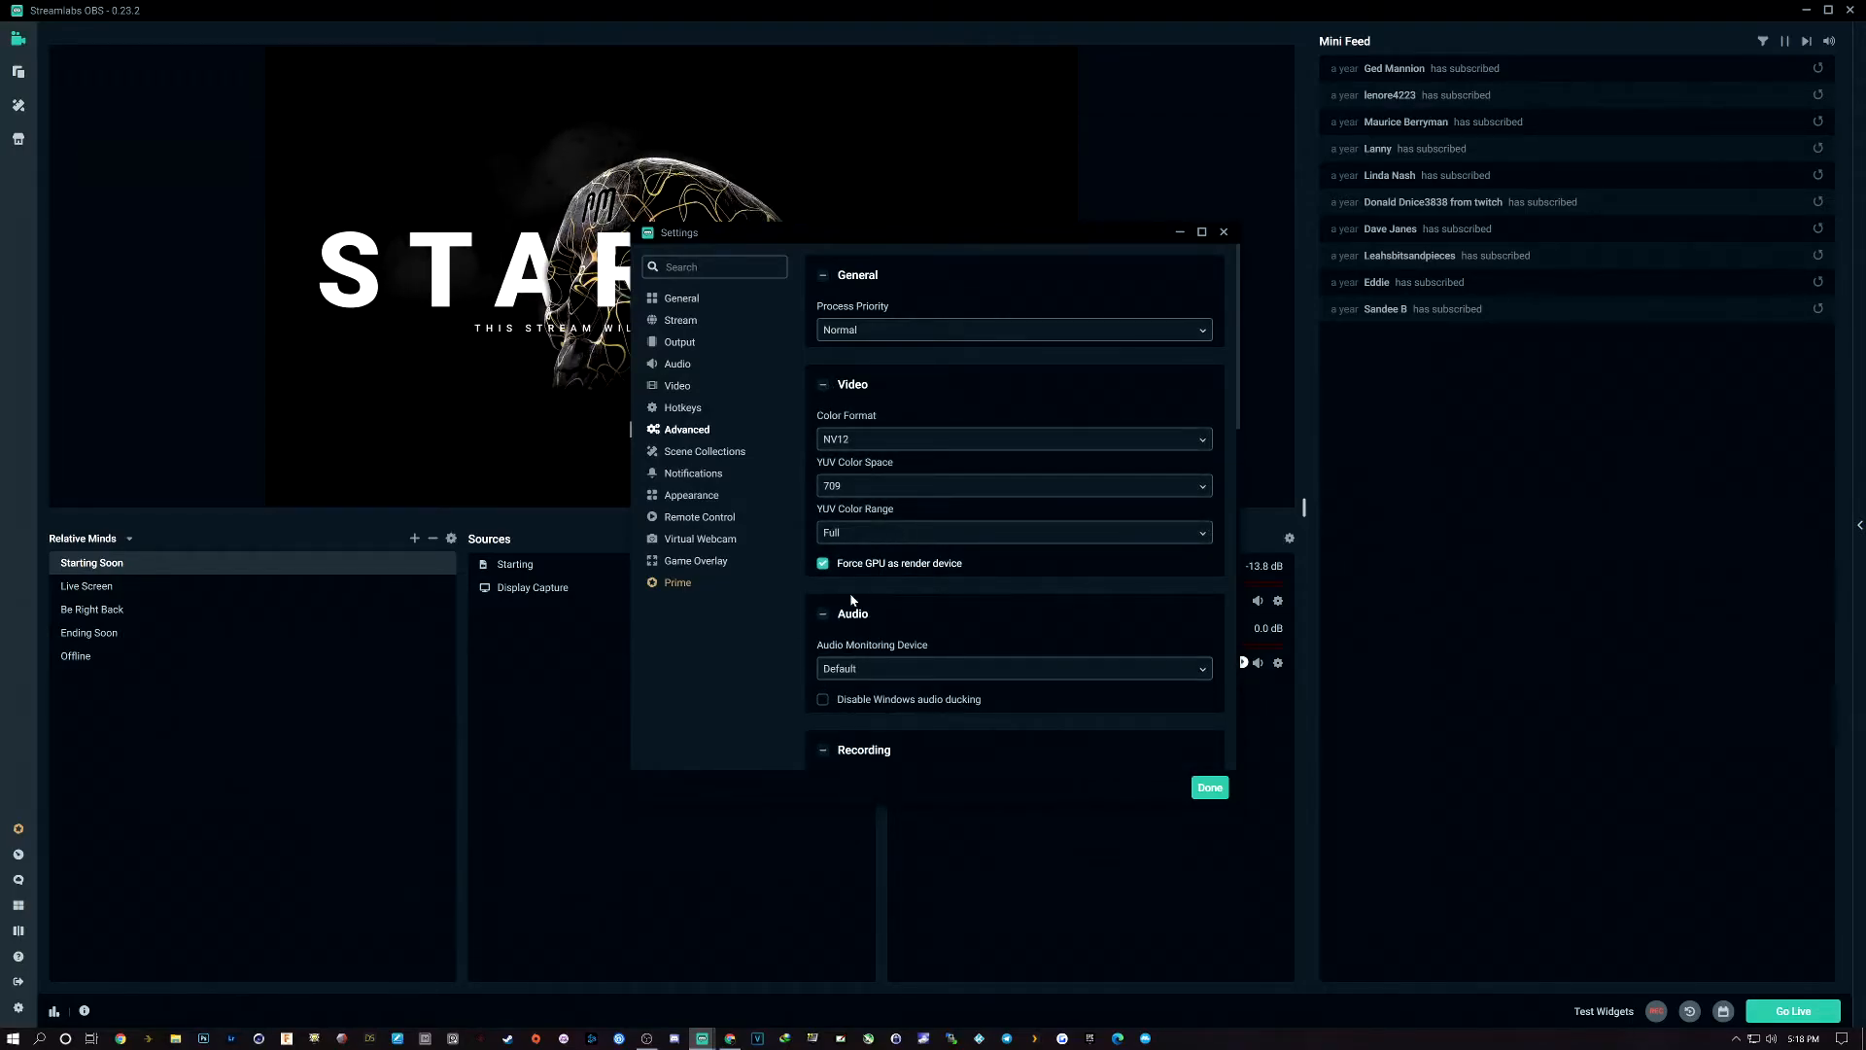
{"action": "scroll", "coordinate": [986, 591], "scroll_direction": "down", "scroll_amount": 8}
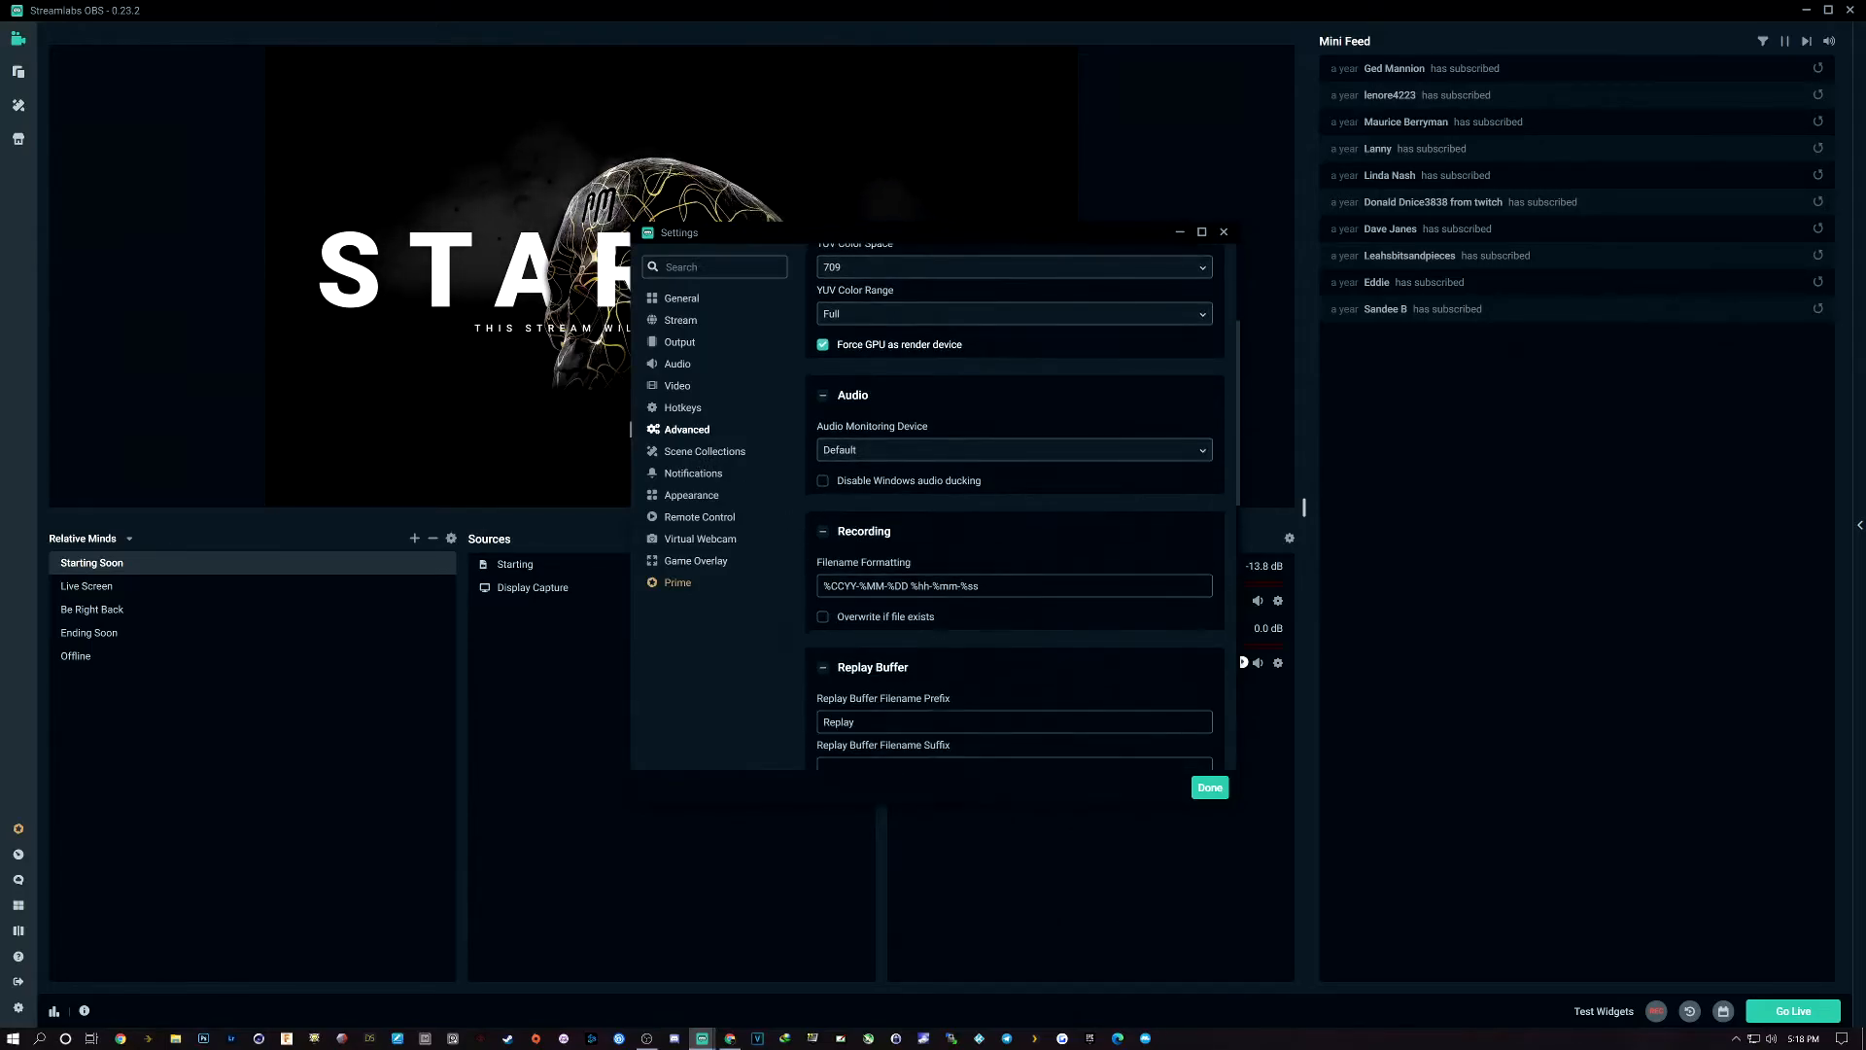
Look over the Scene Collections import and export options and the Notifications settings
{"action": "left_click", "coordinate": [692, 453]}
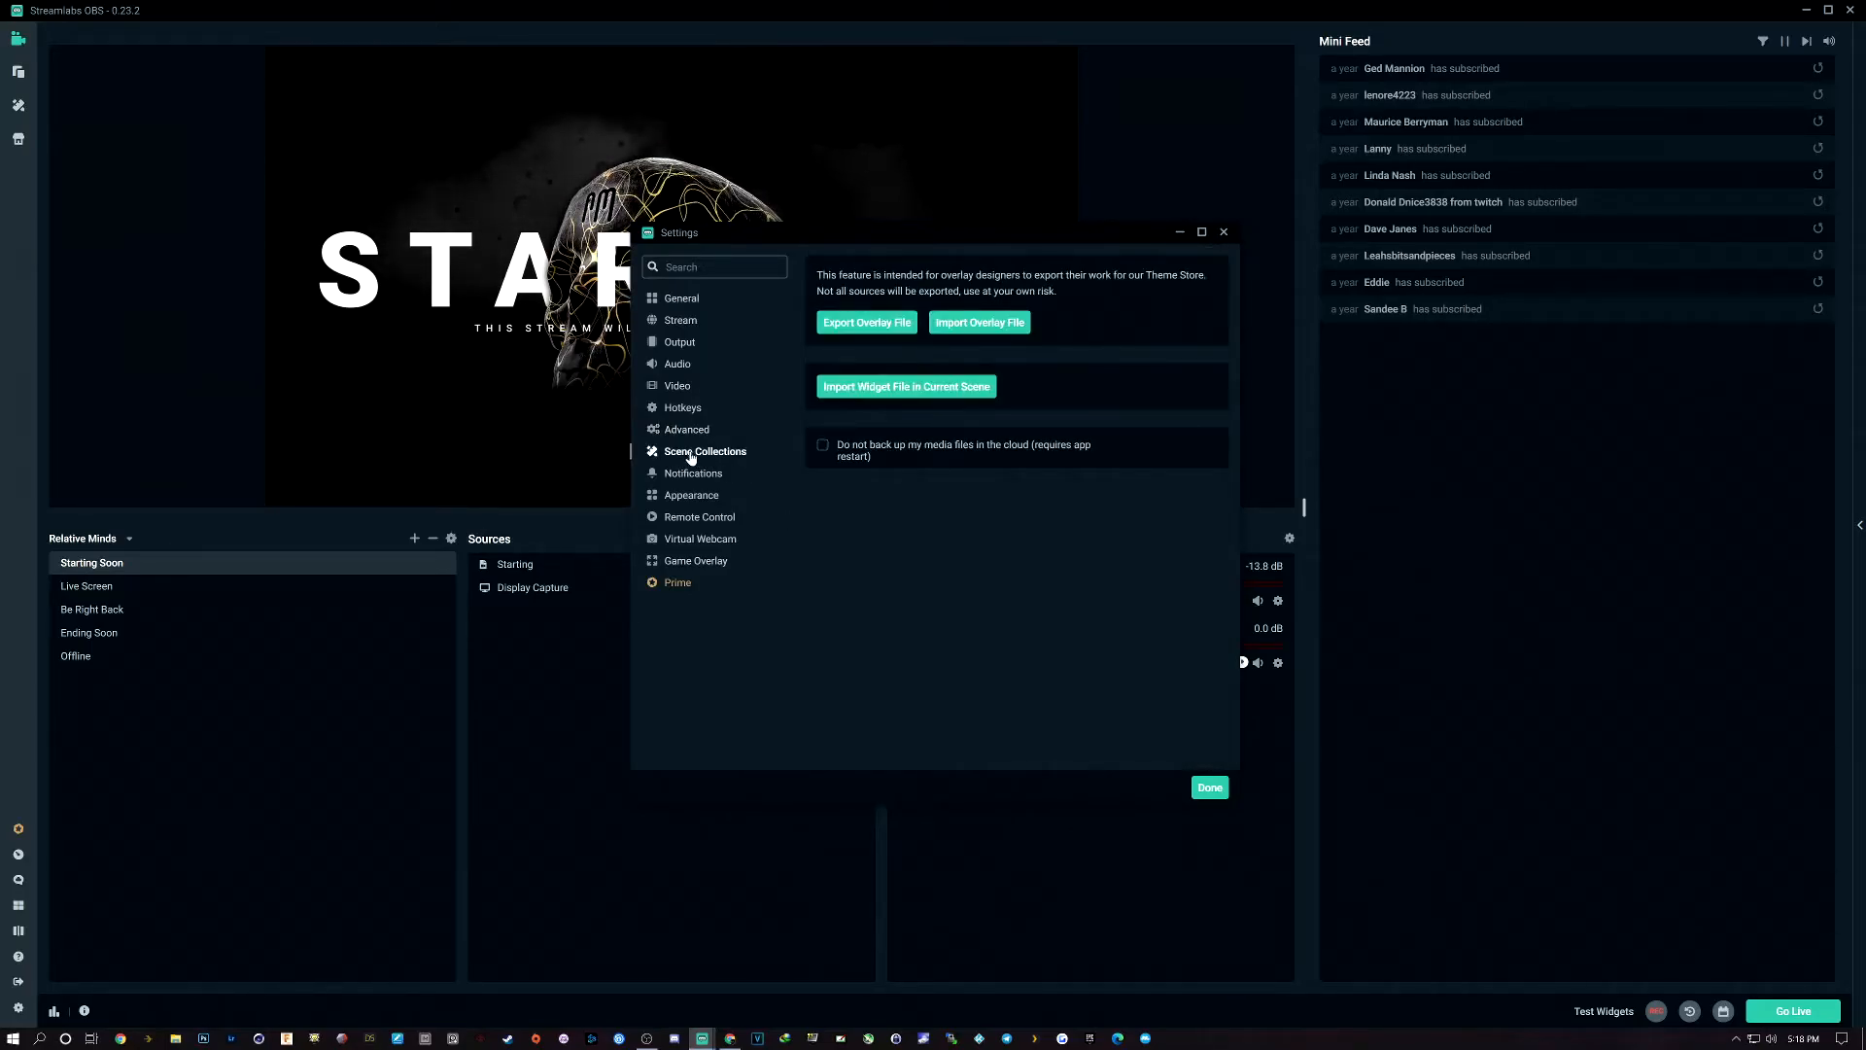
{"action": "left_click", "coordinate": [689, 476]}
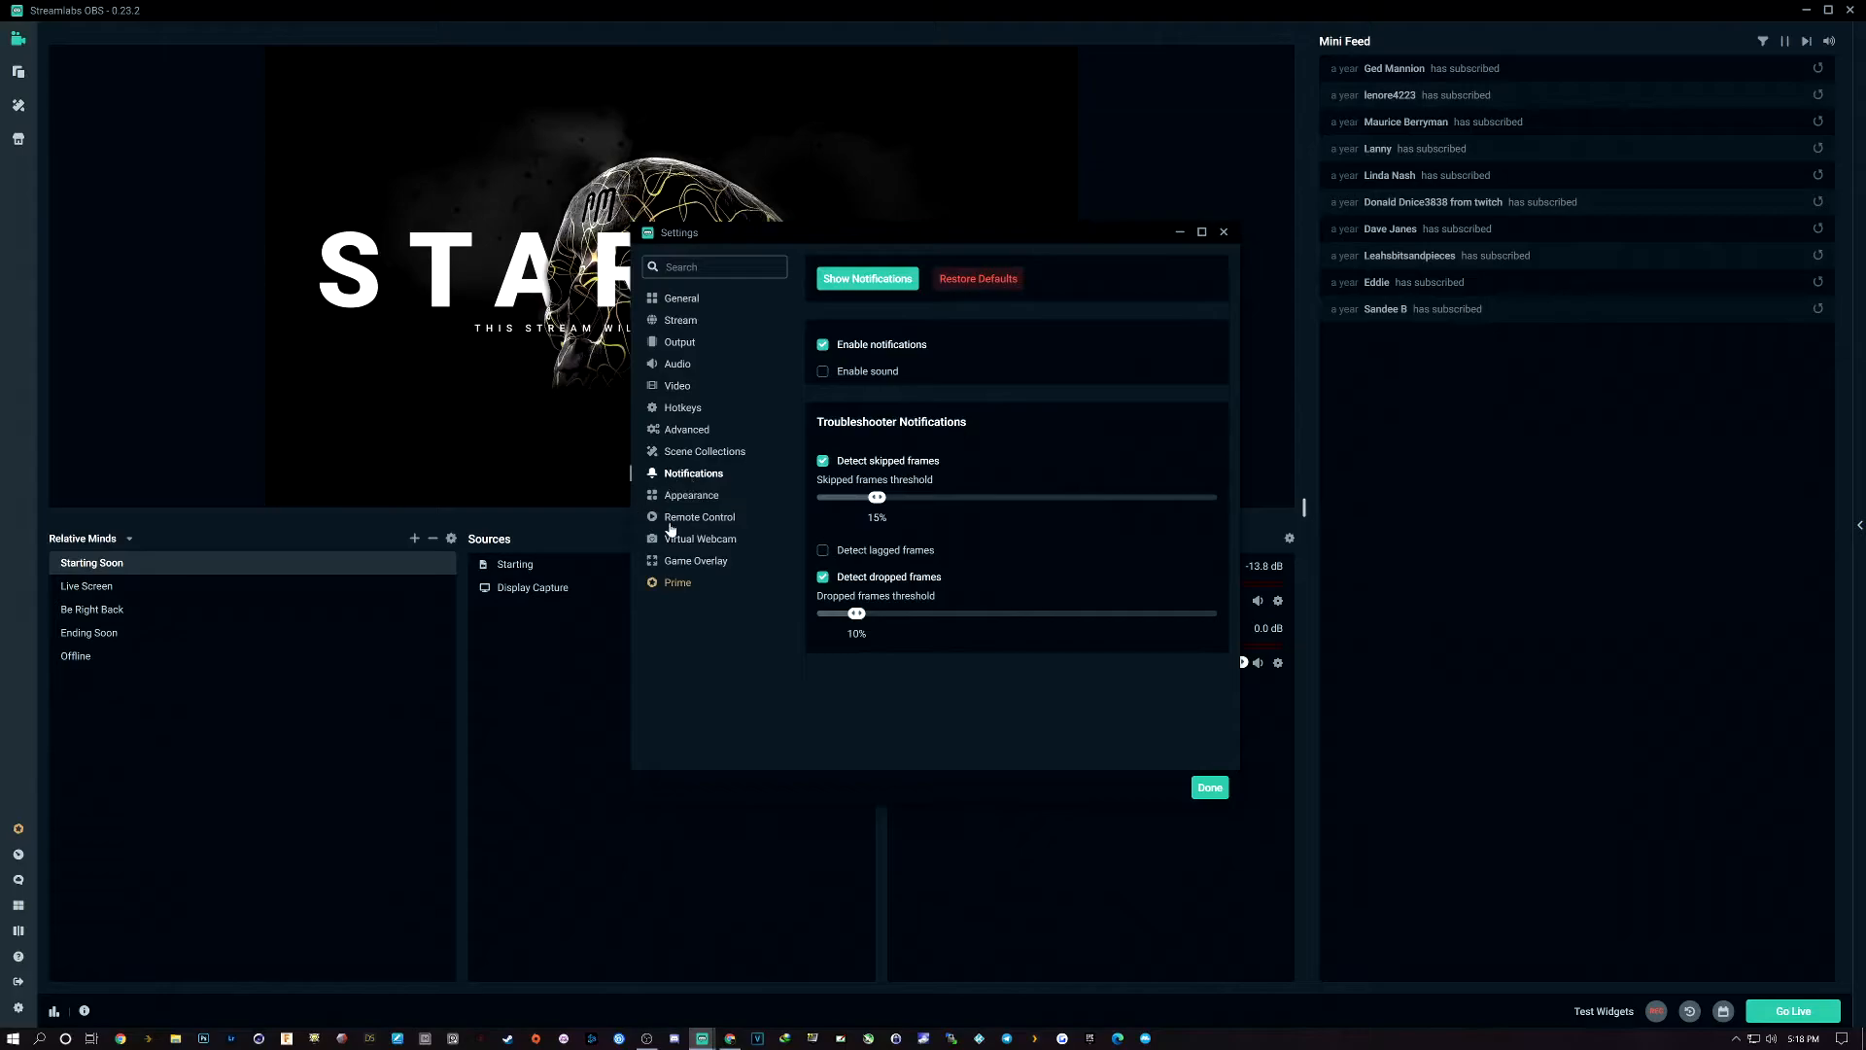
Try the Day theme in the Appearance settings, and switch back to the Night theme
{"action": "left_click", "coordinate": [698, 500]}
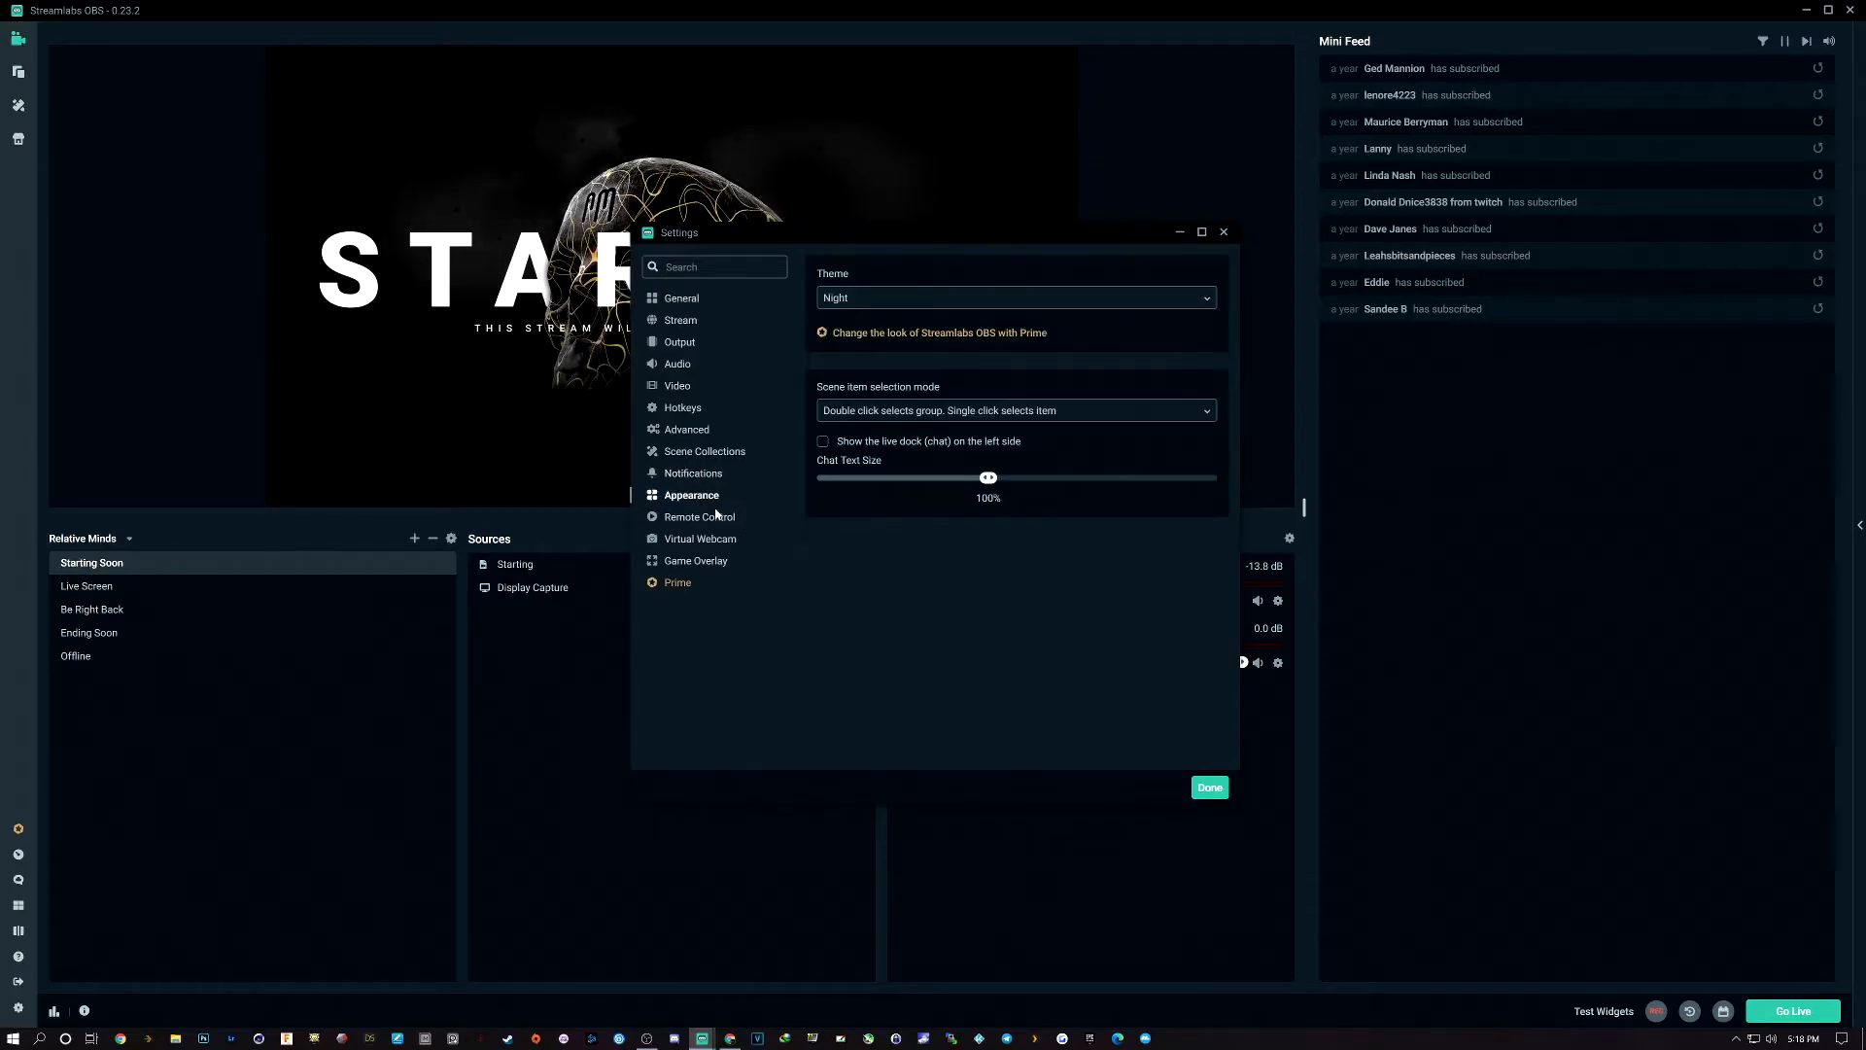
{"action": "left_click", "coordinate": [902, 304]}
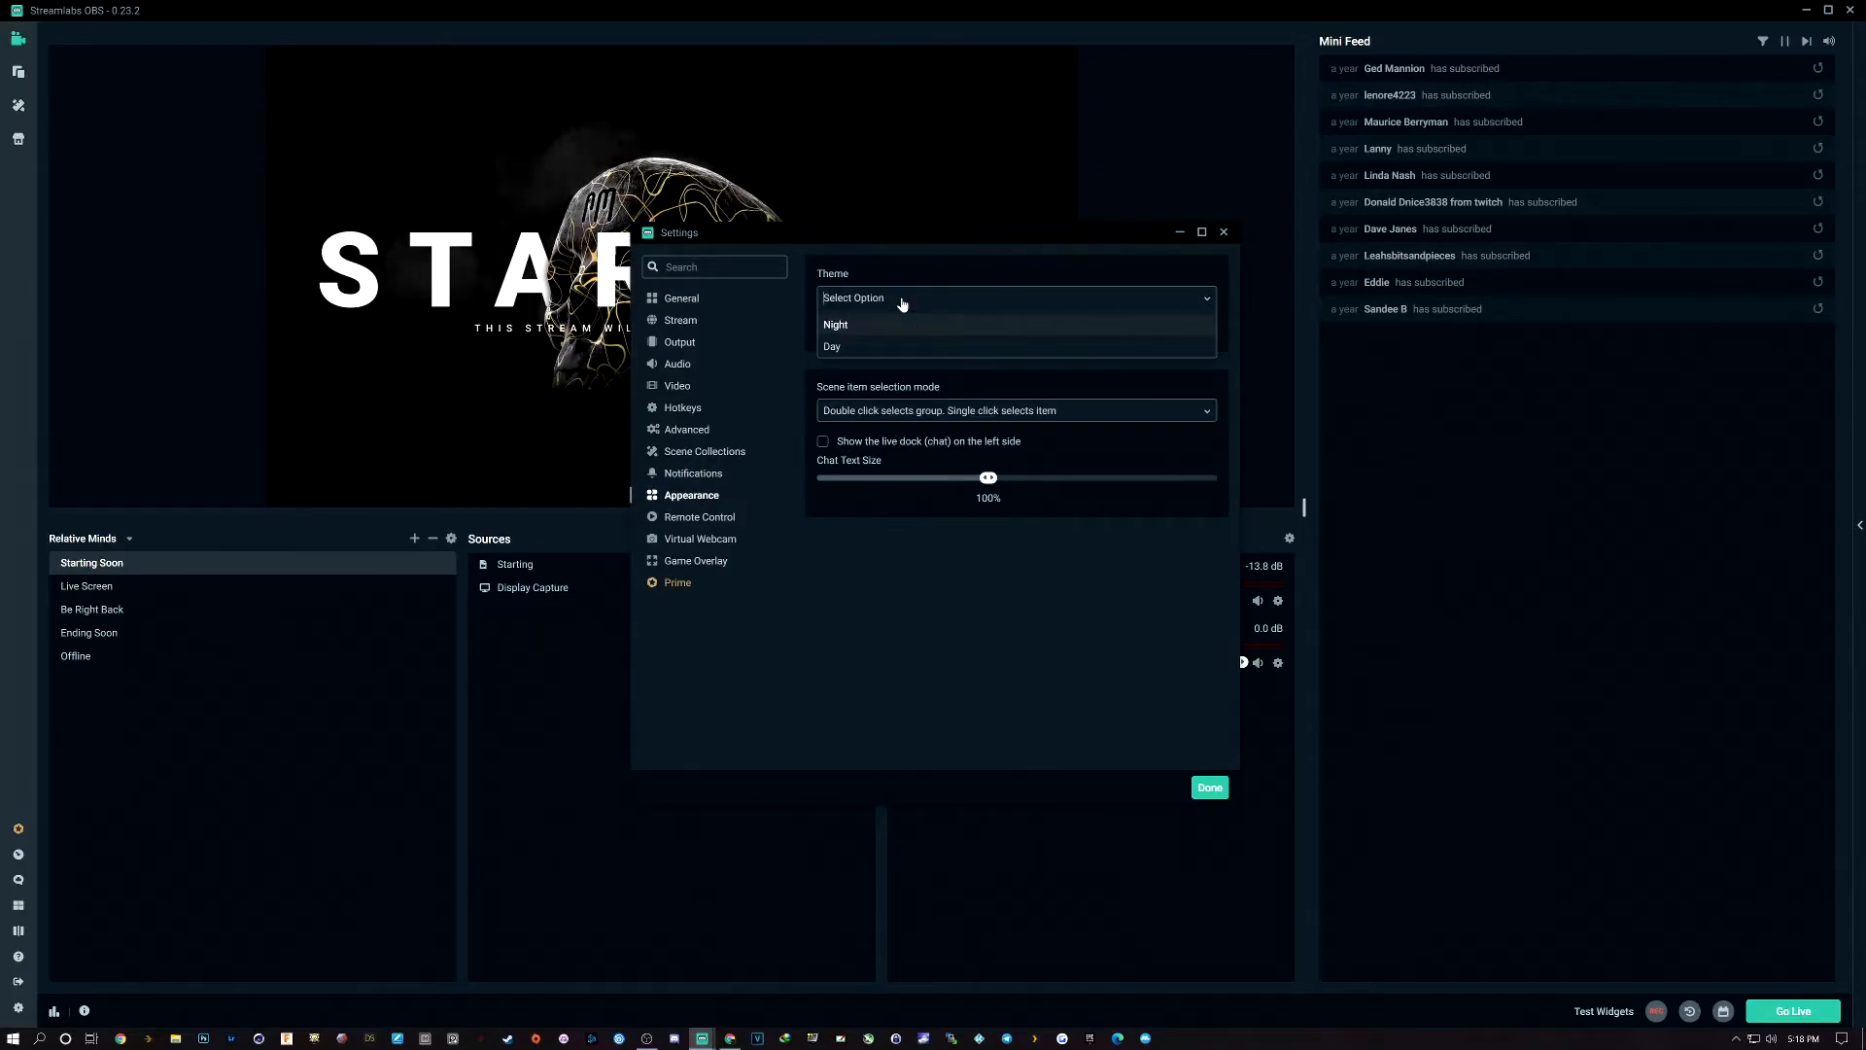
{"action": "left_click", "coordinate": [832, 350]}
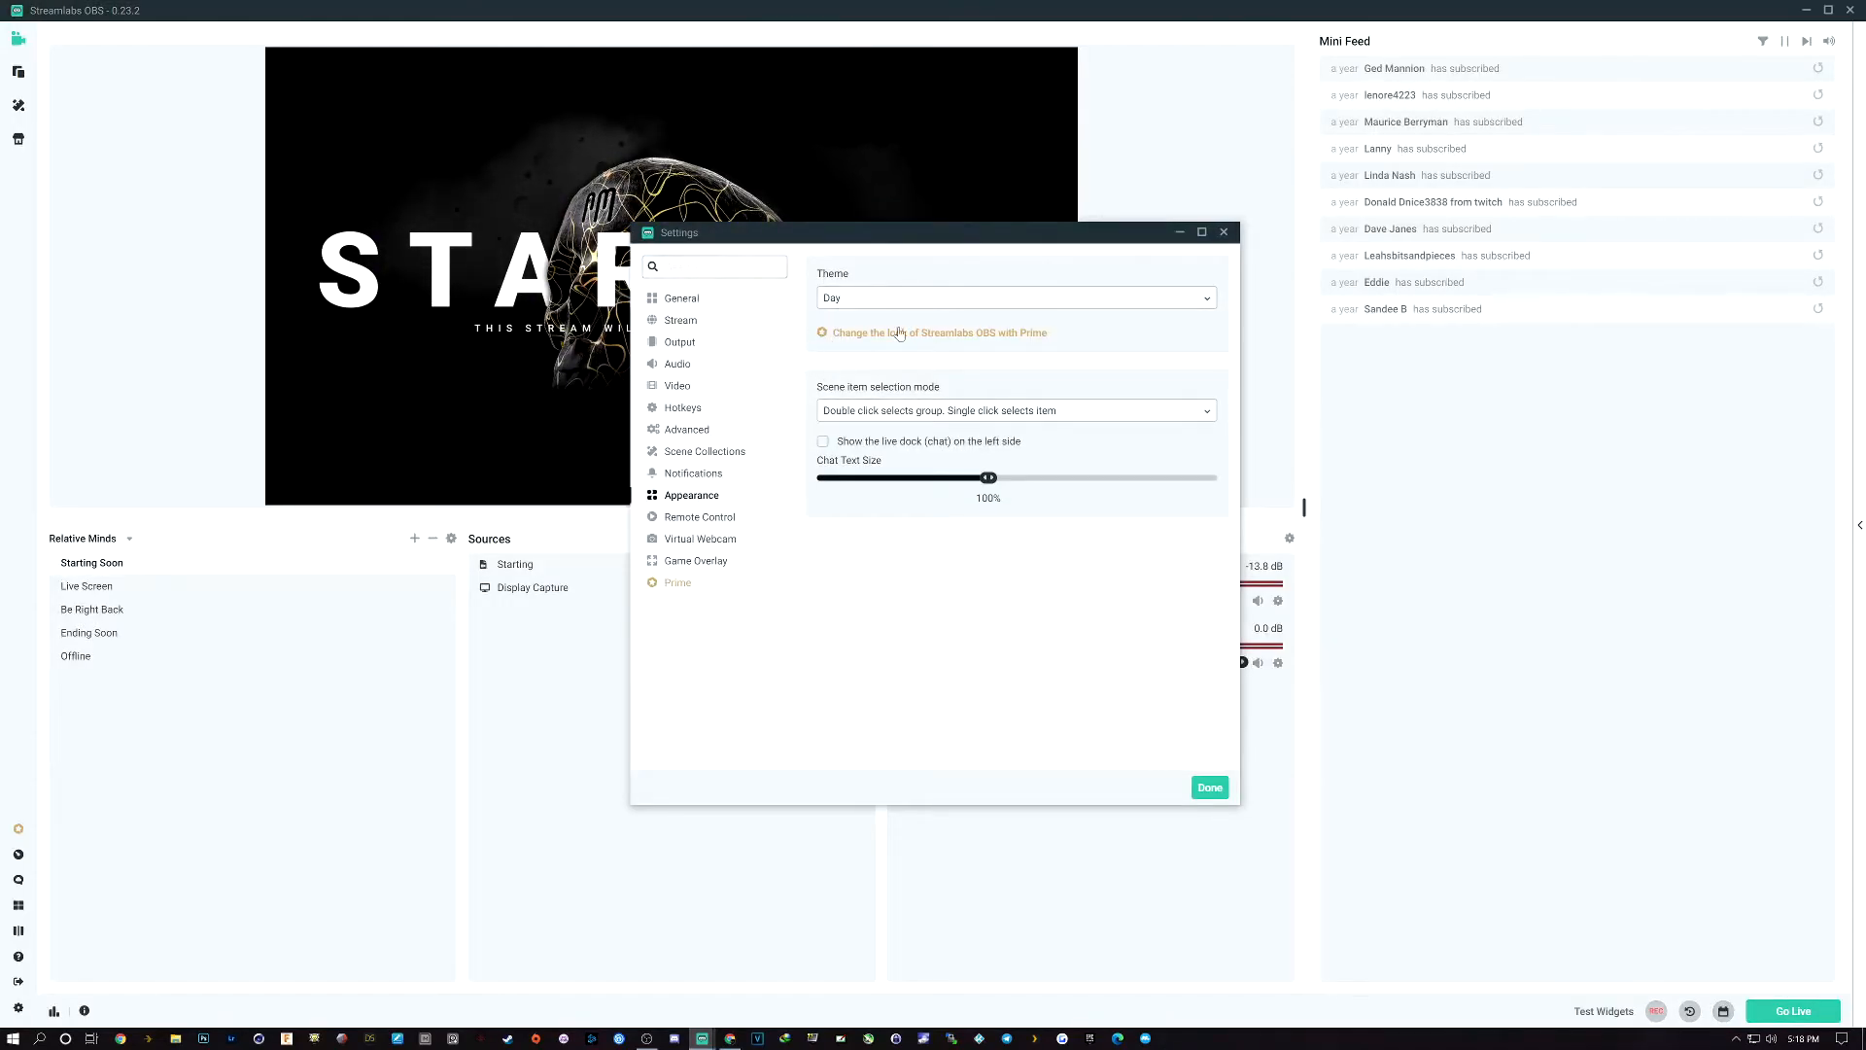
{"action": "left_click", "coordinate": [874, 304]}
{"action": "left_click", "coordinate": [847, 332]}
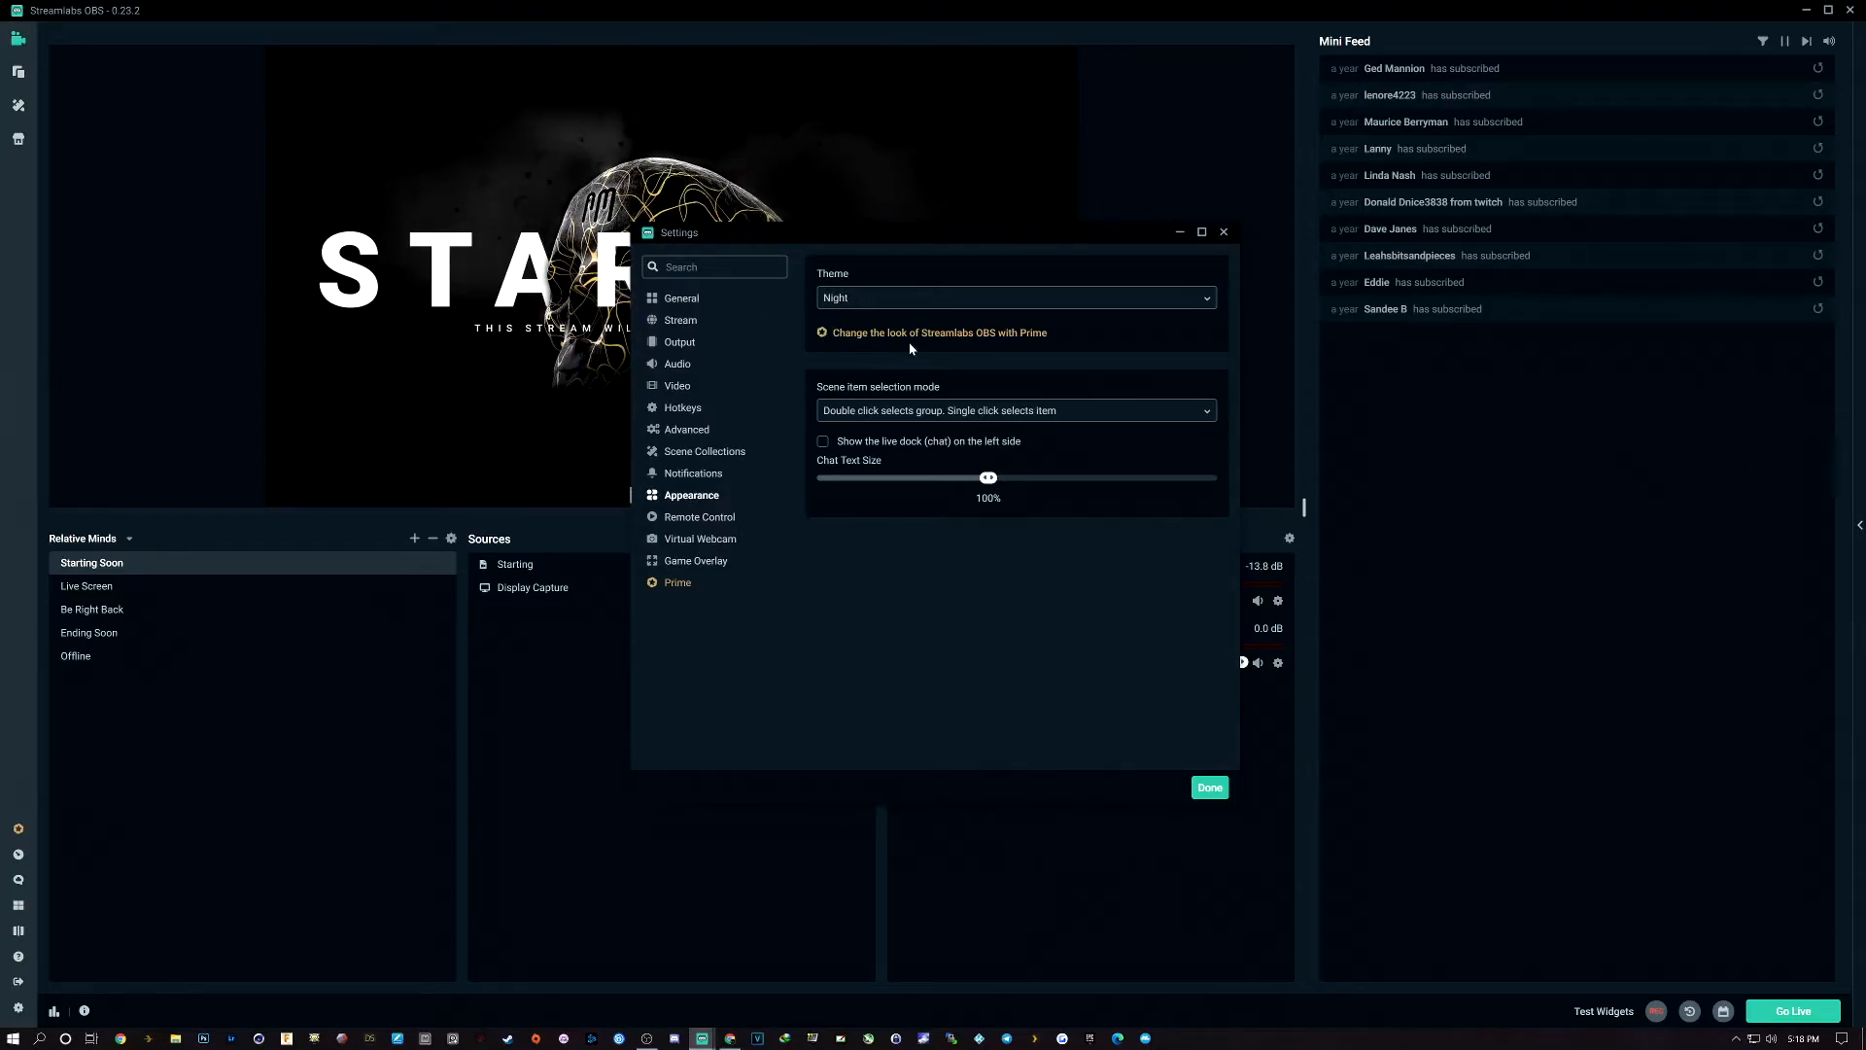
Look over the Remote Control, Virtual Webcam and Game Overlay settings, and view the Prime offer on the Streamlabs website
{"action": "left_click", "coordinate": [686, 518]}
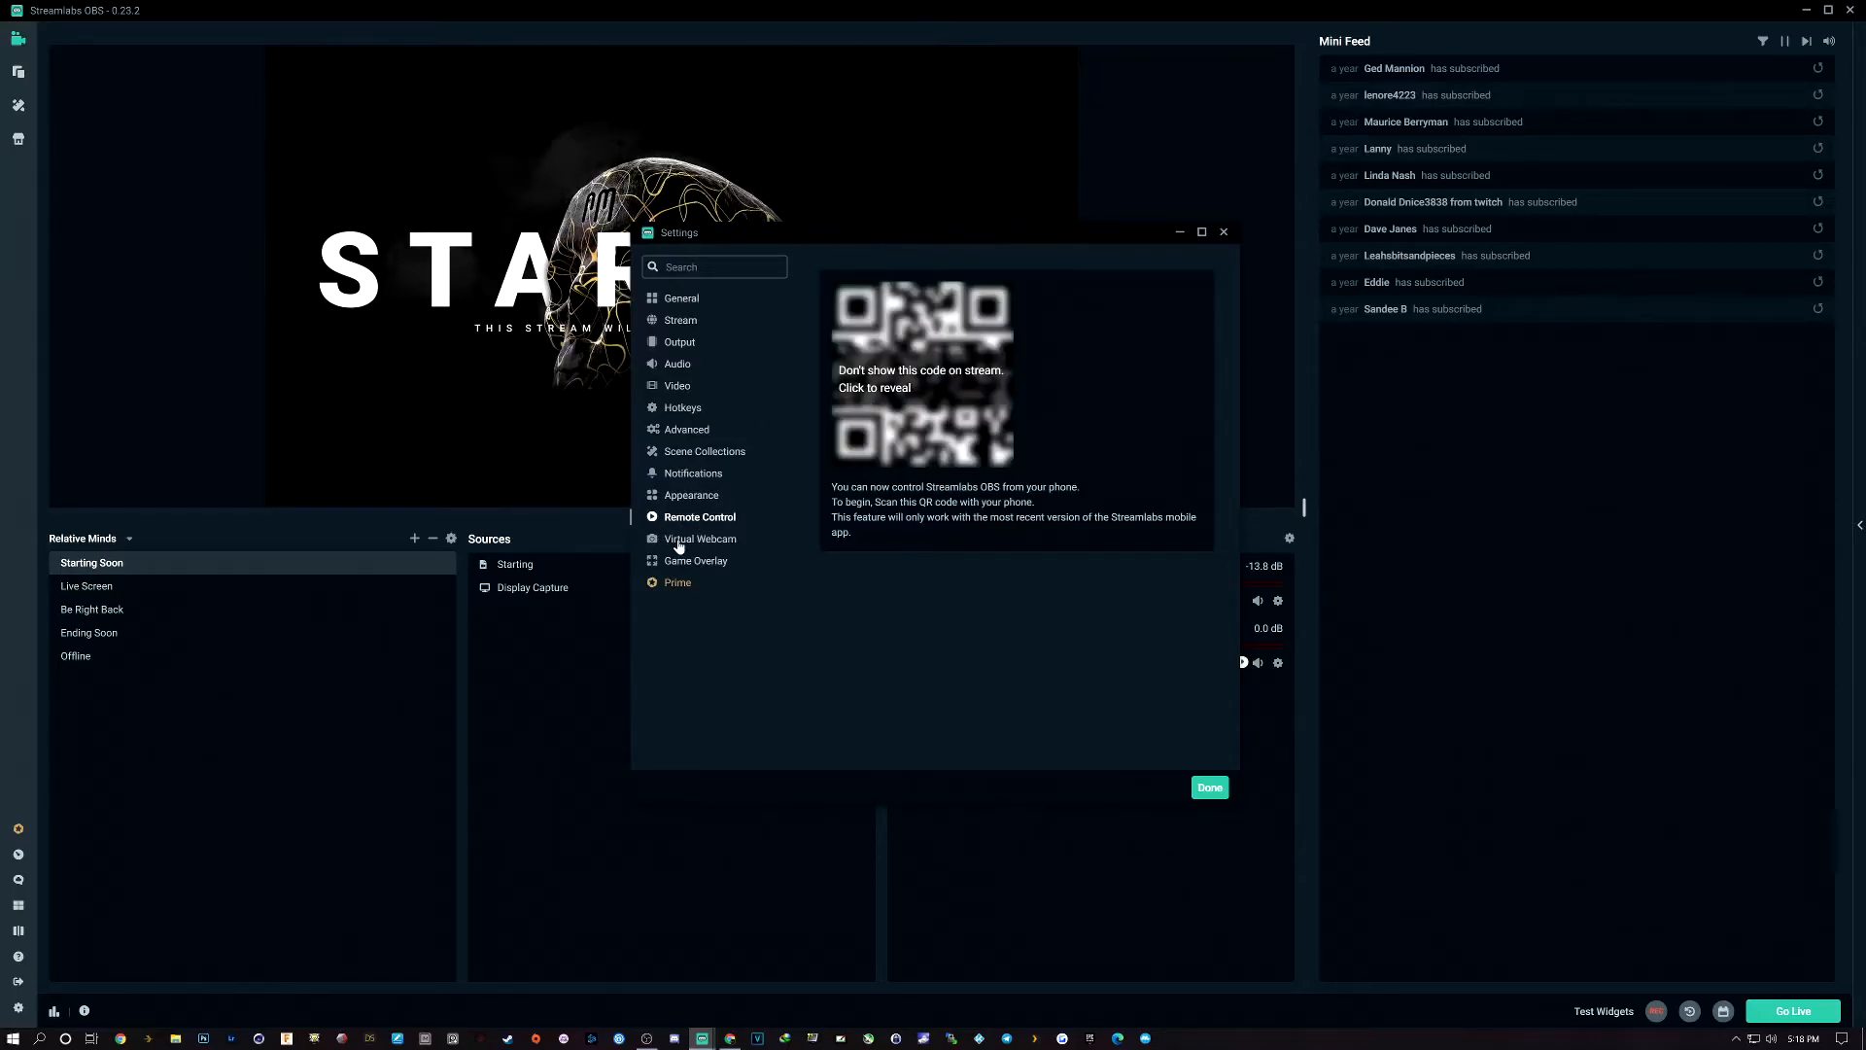
{"action": "left_click", "coordinate": [679, 543]}
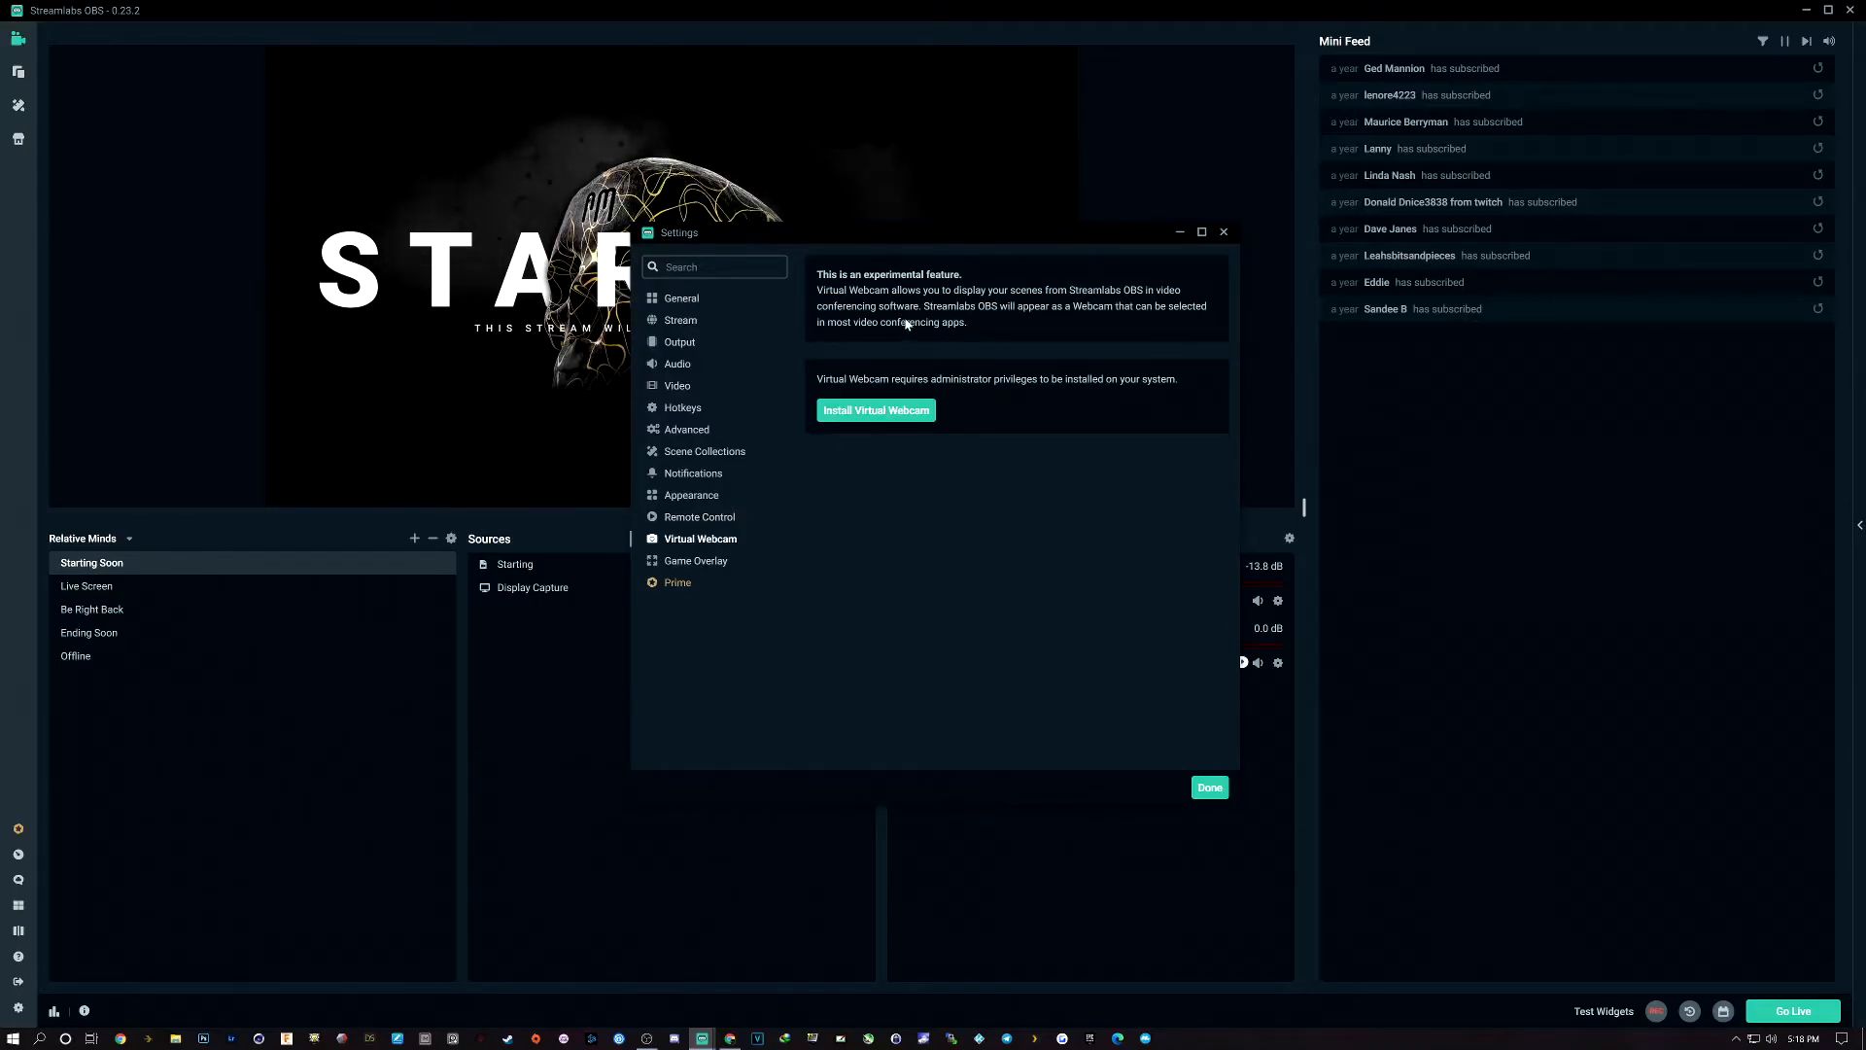
{"action": "left_click", "coordinate": [691, 564]}
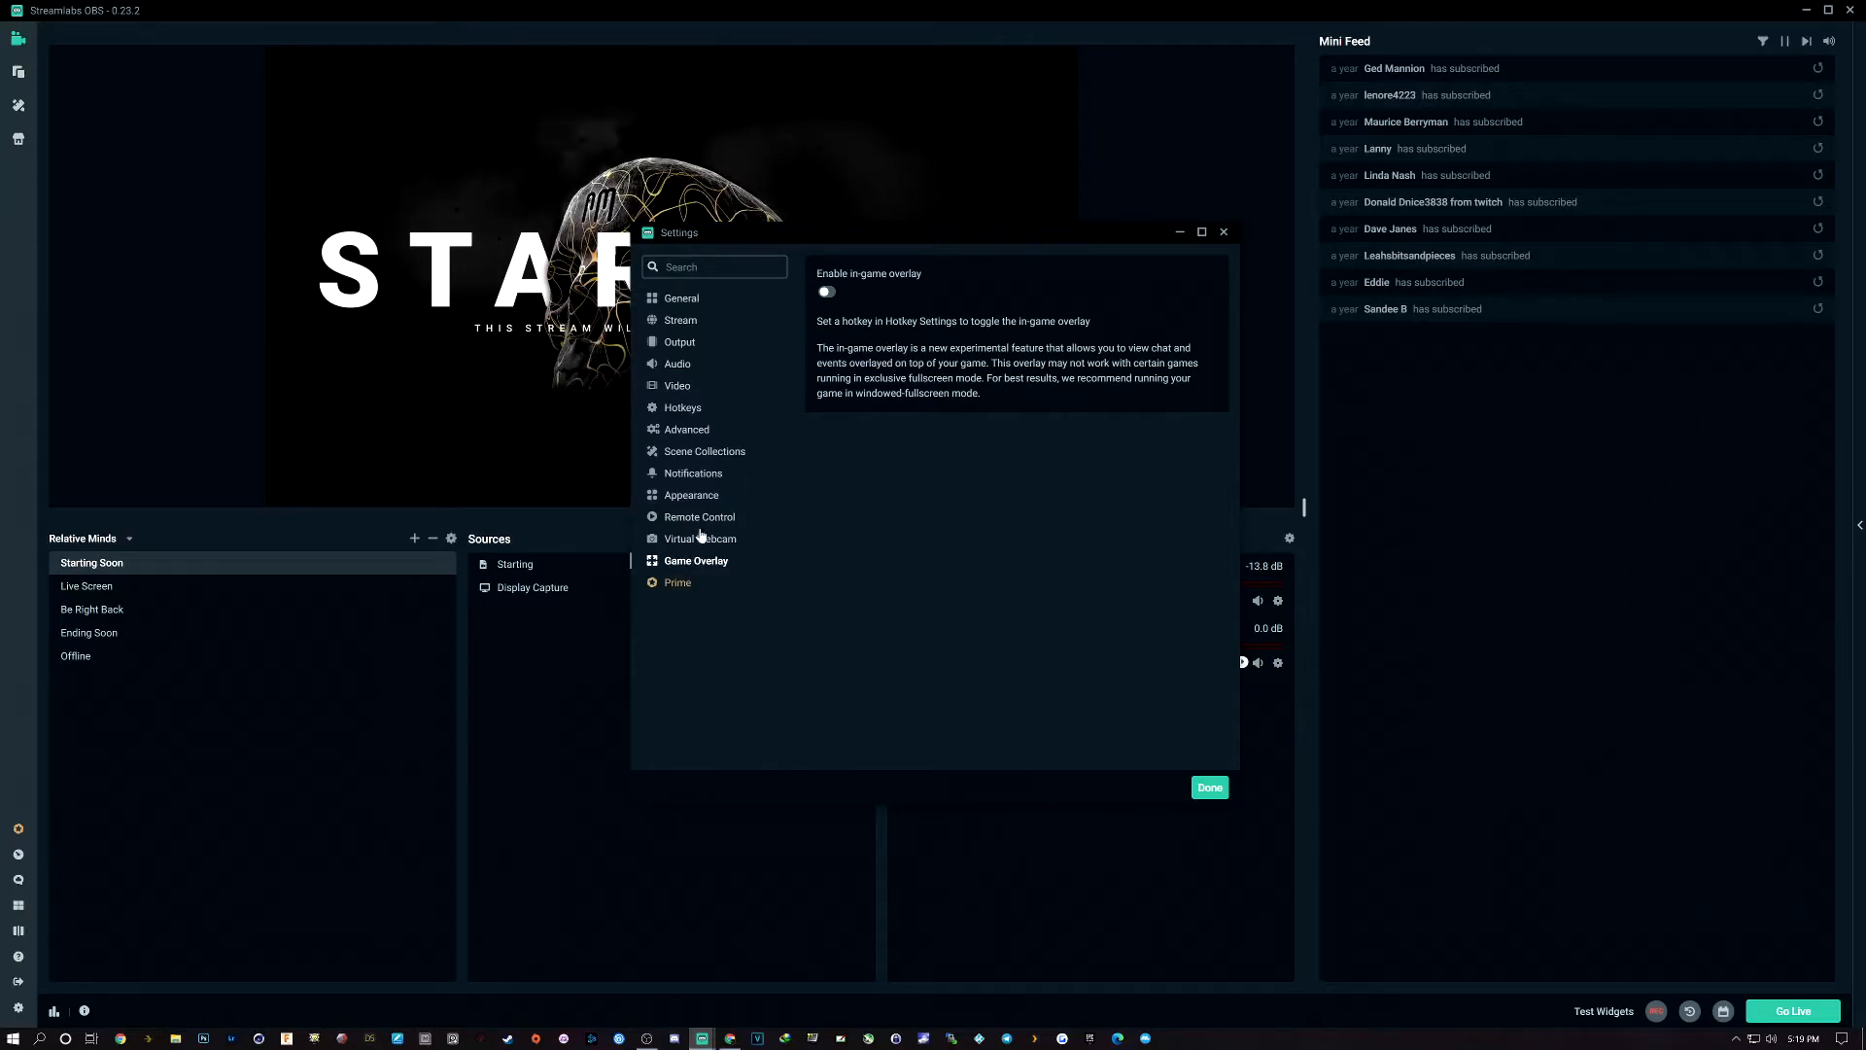
{"action": "left_click", "coordinate": [677, 583]}
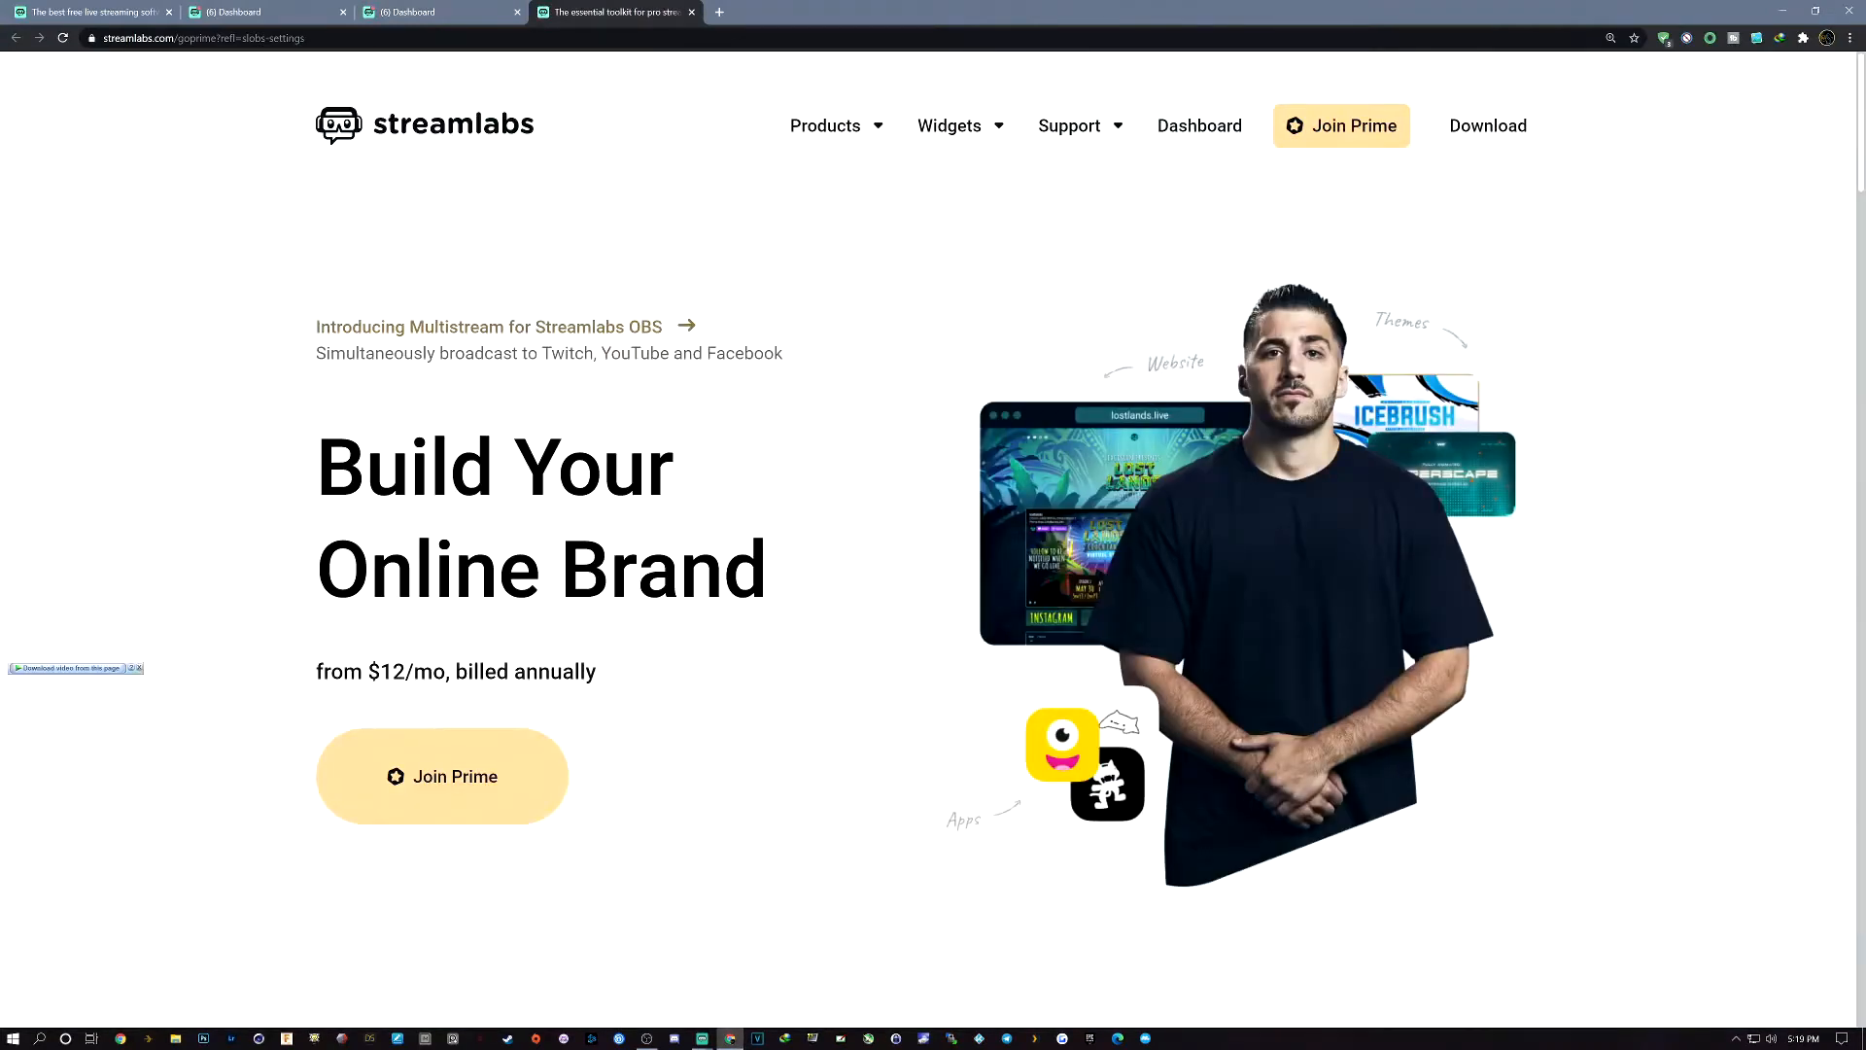
{"action": "scroll", "coordinate": [375, 596], "scroll_direction": "down", "scroll_amount": 3}
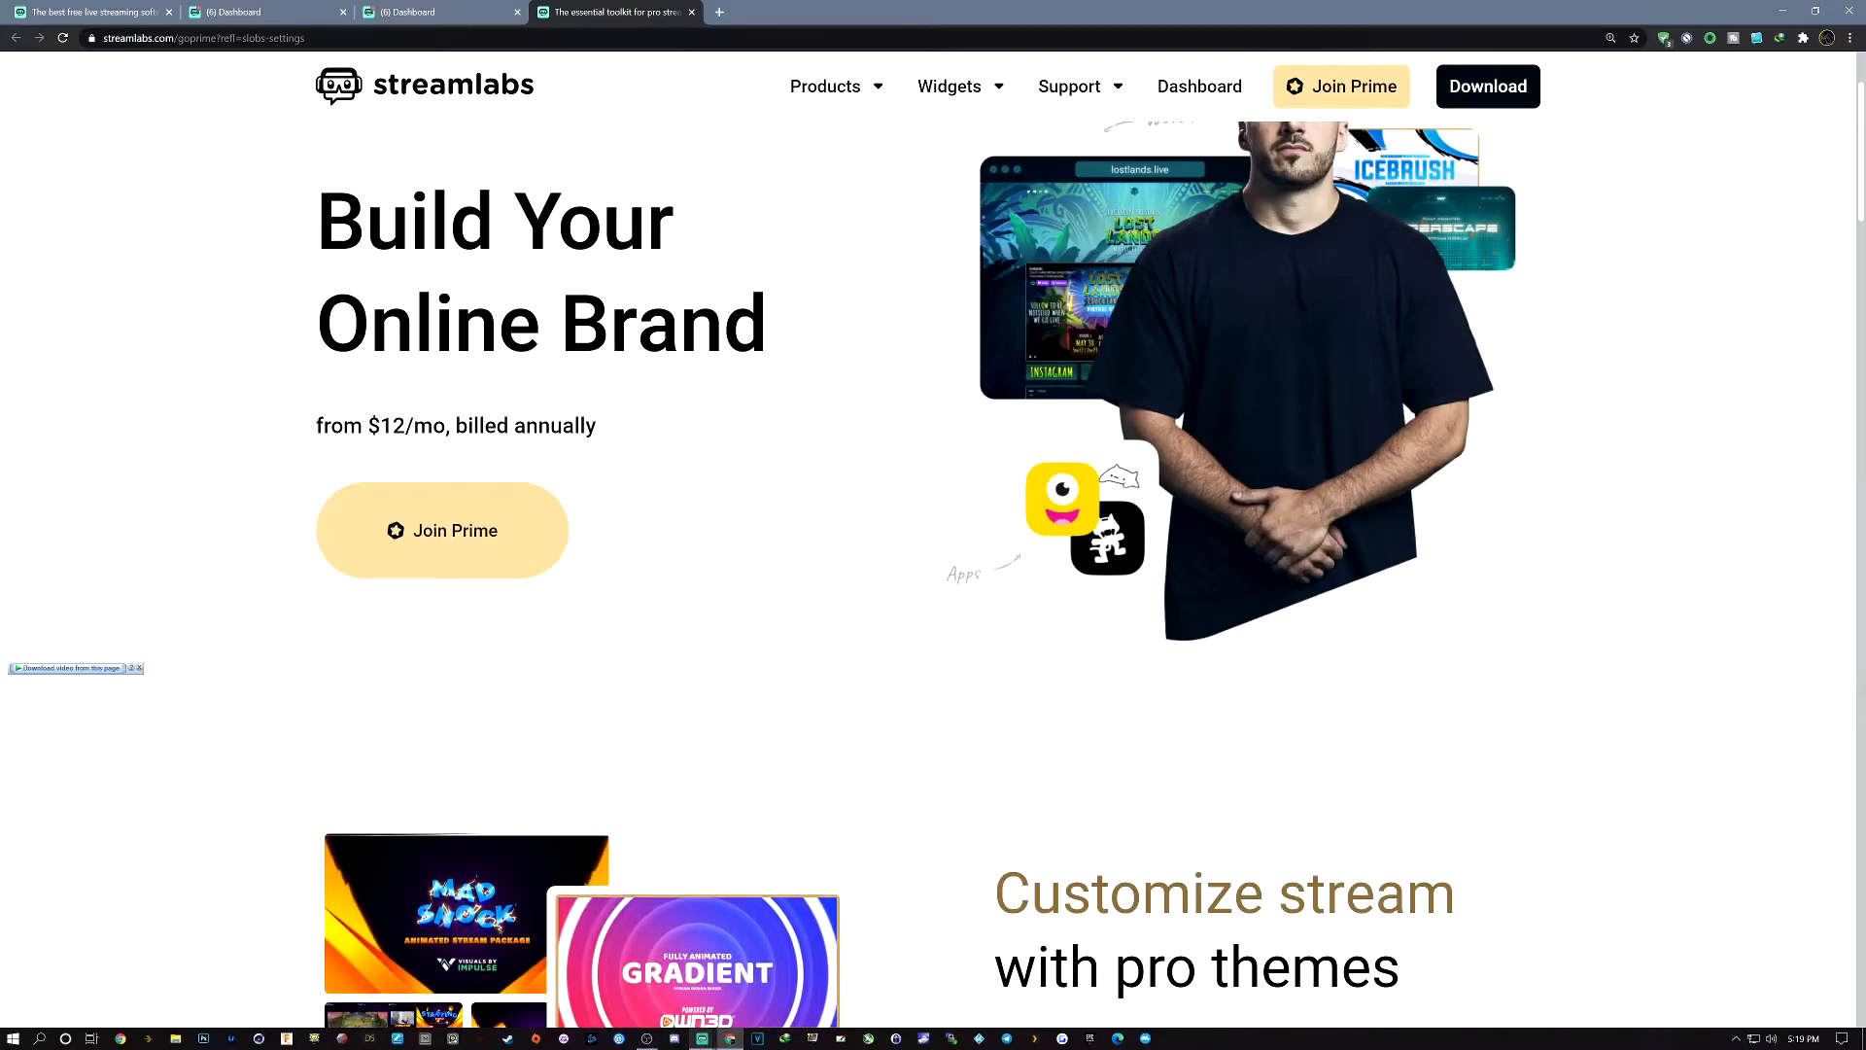
Switch back from the browser to the Streamlabs OBS Settings window and close the settings
{"action": "mouse_move", "coordinate": [702, 1038]}
{"action": "left_click", "coordinate": [776, 991]}
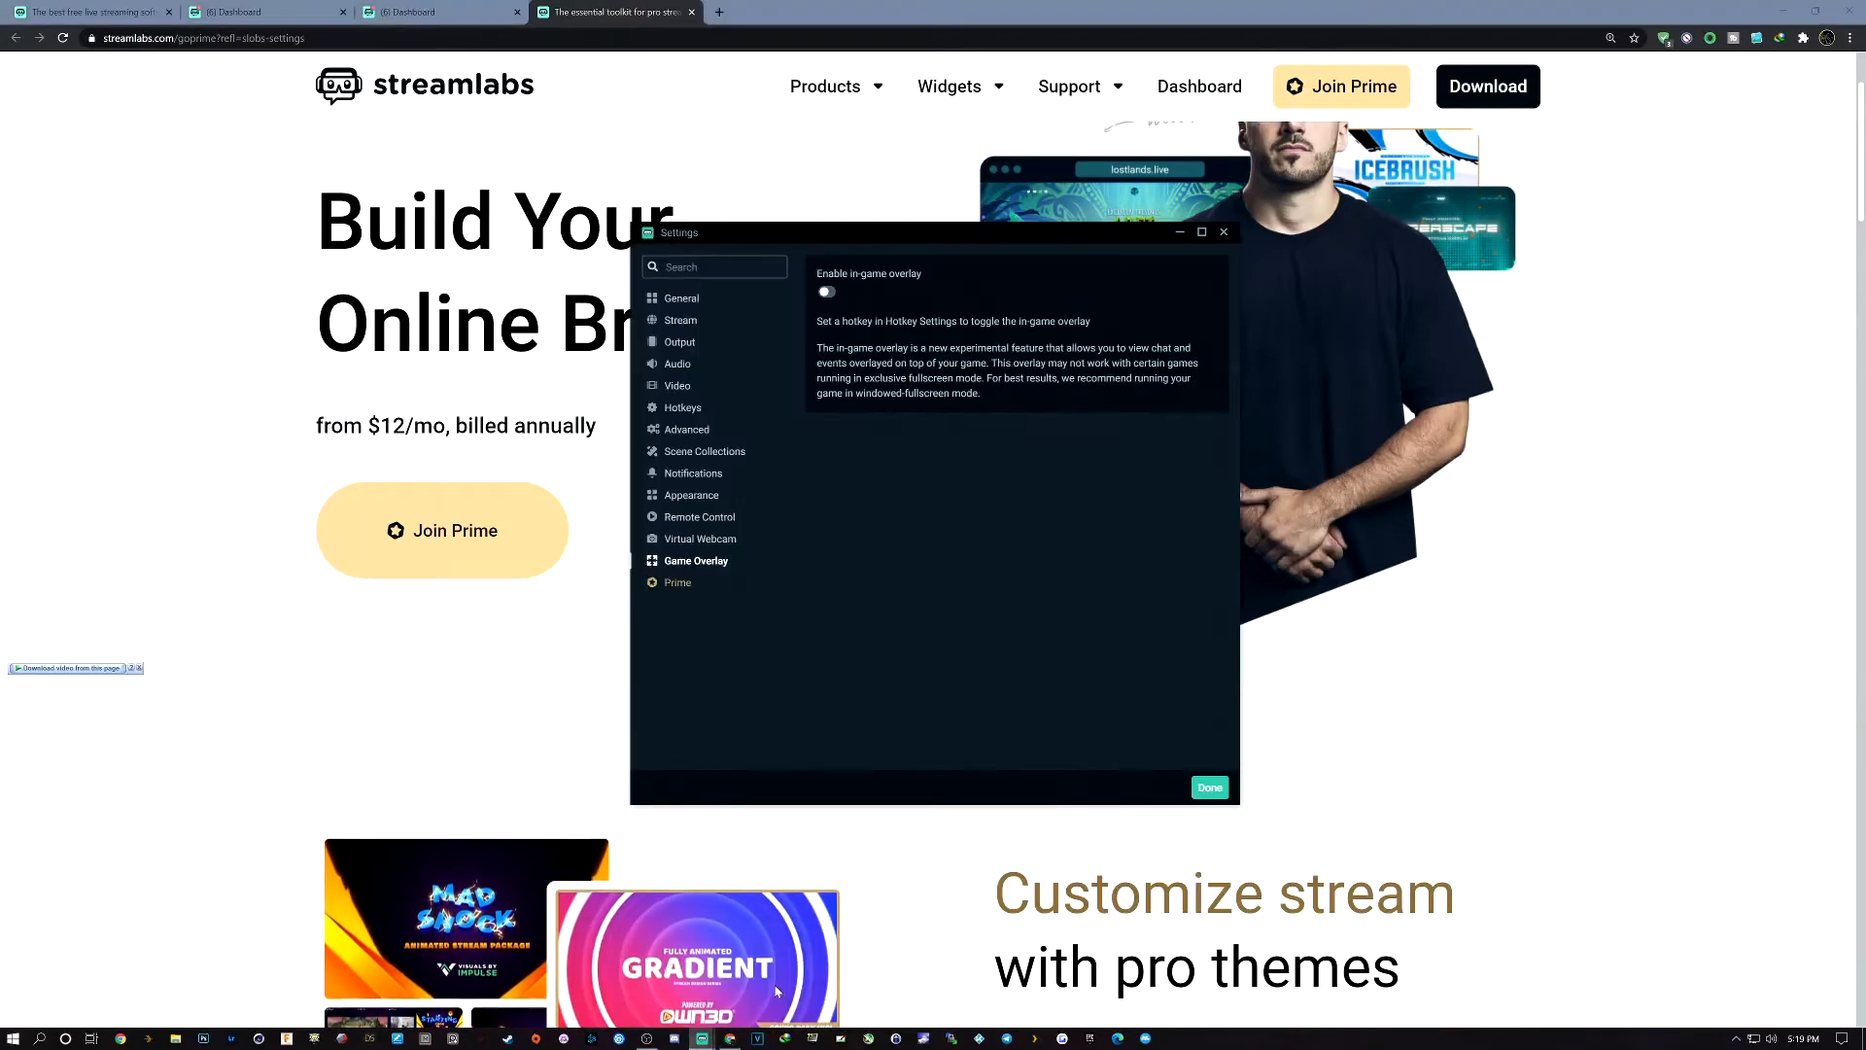
{"action": "mouse_move", "coordinate": [702, 1039]}
{"action": "left_click", "coordinate": [789, 985]}
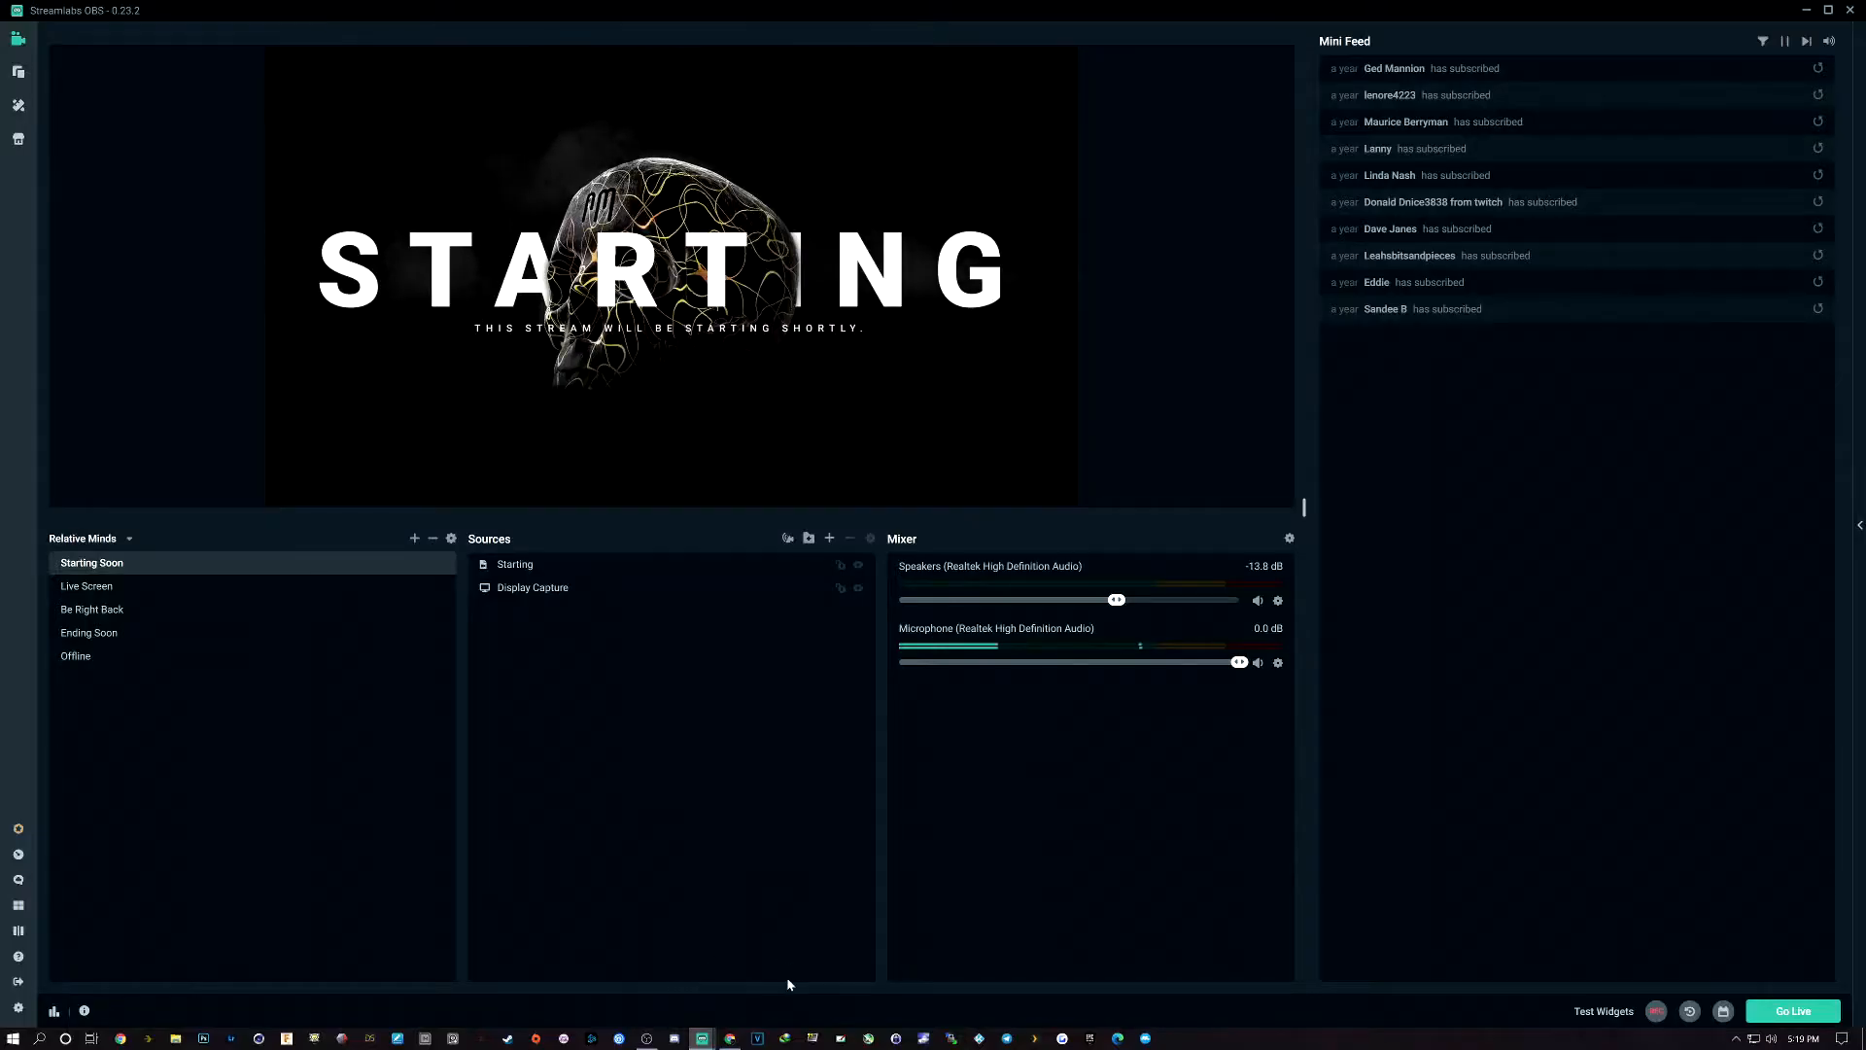
{"action": "mouse_move", "coordinate": [703, 1042]}
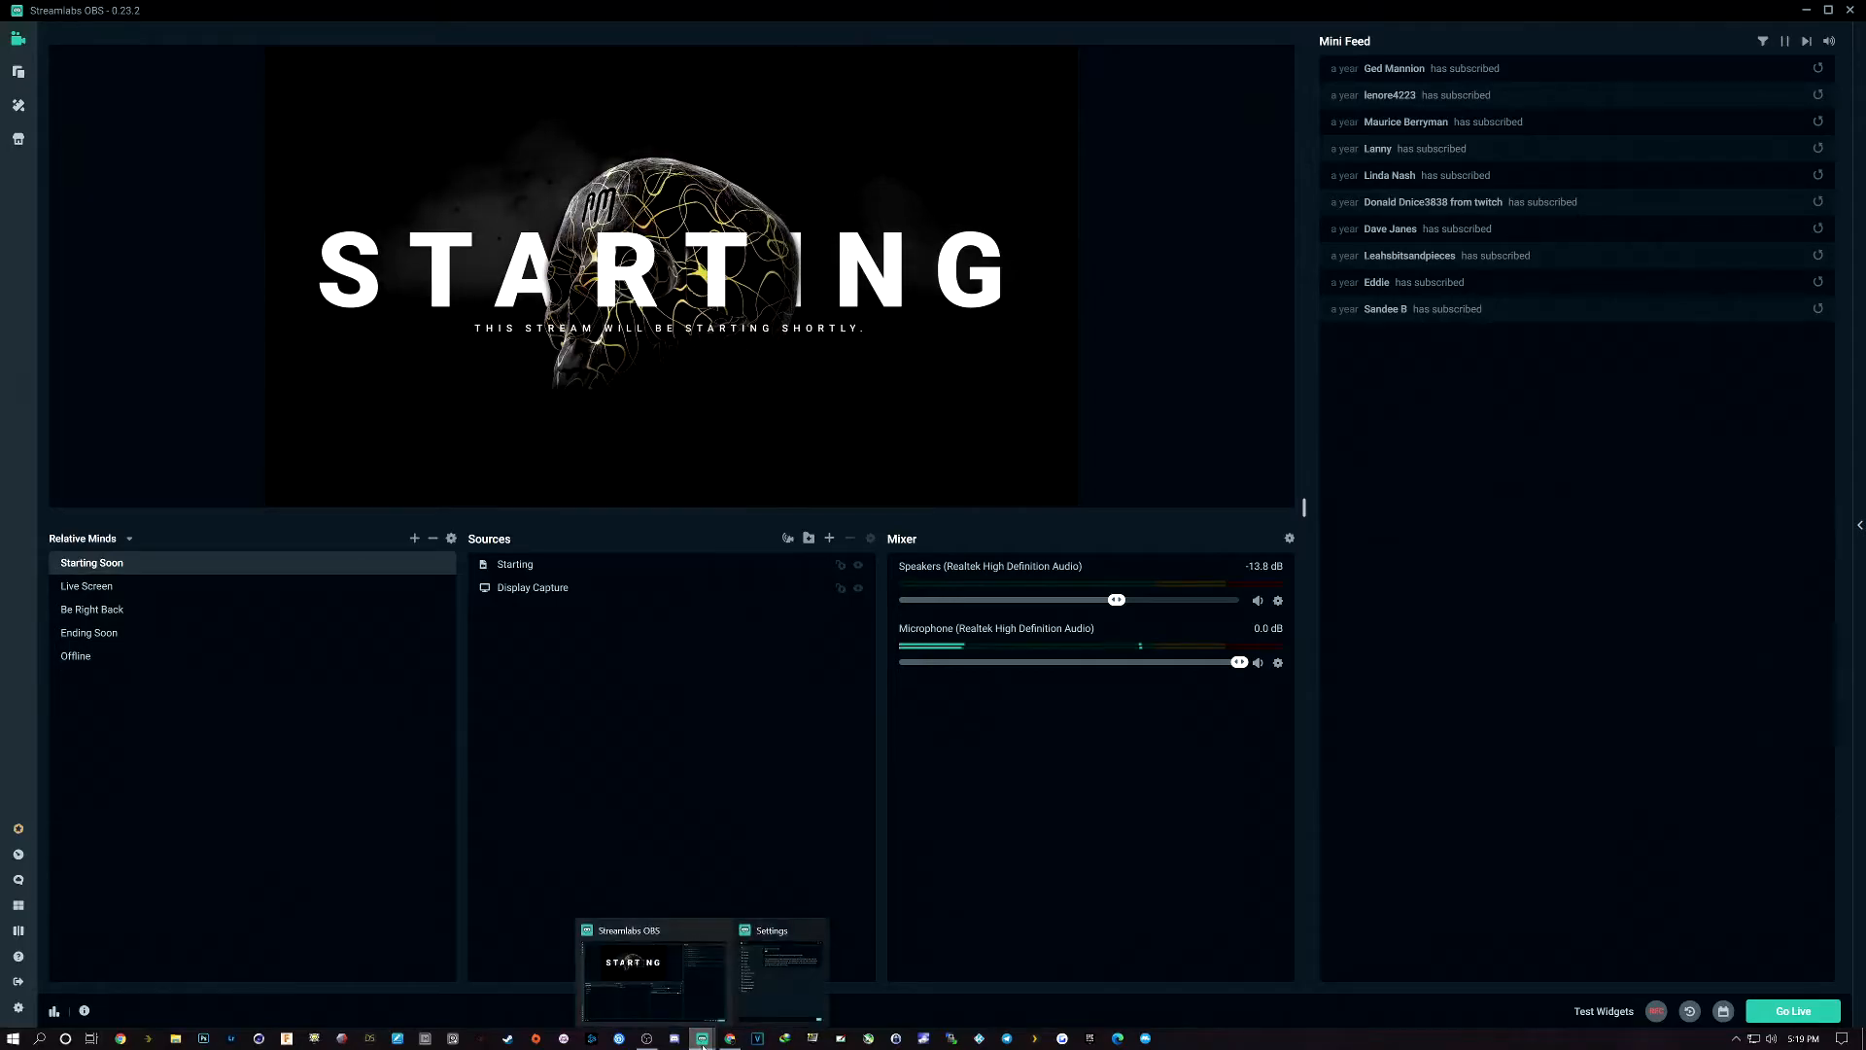
{"action": "left_click", "coordinate": [767, 992]}
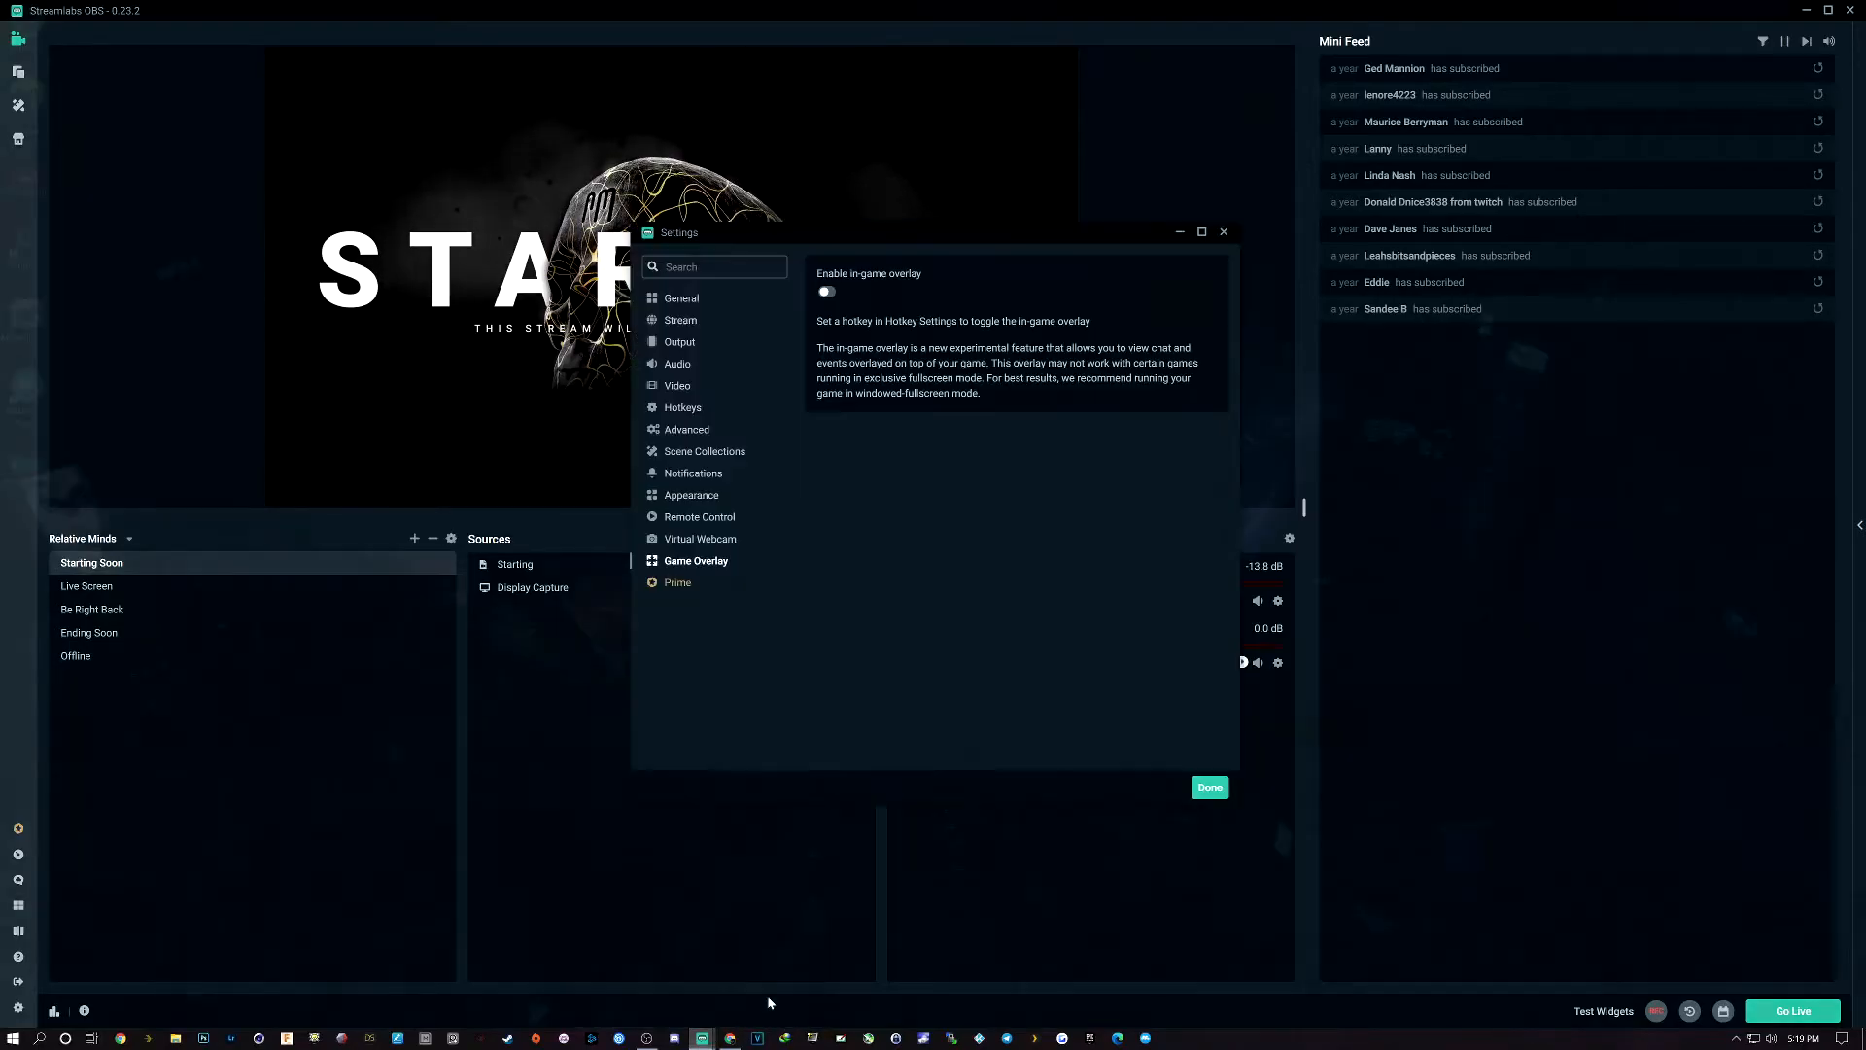
{"action": "left_click", "coordinate": [1209, 789]}
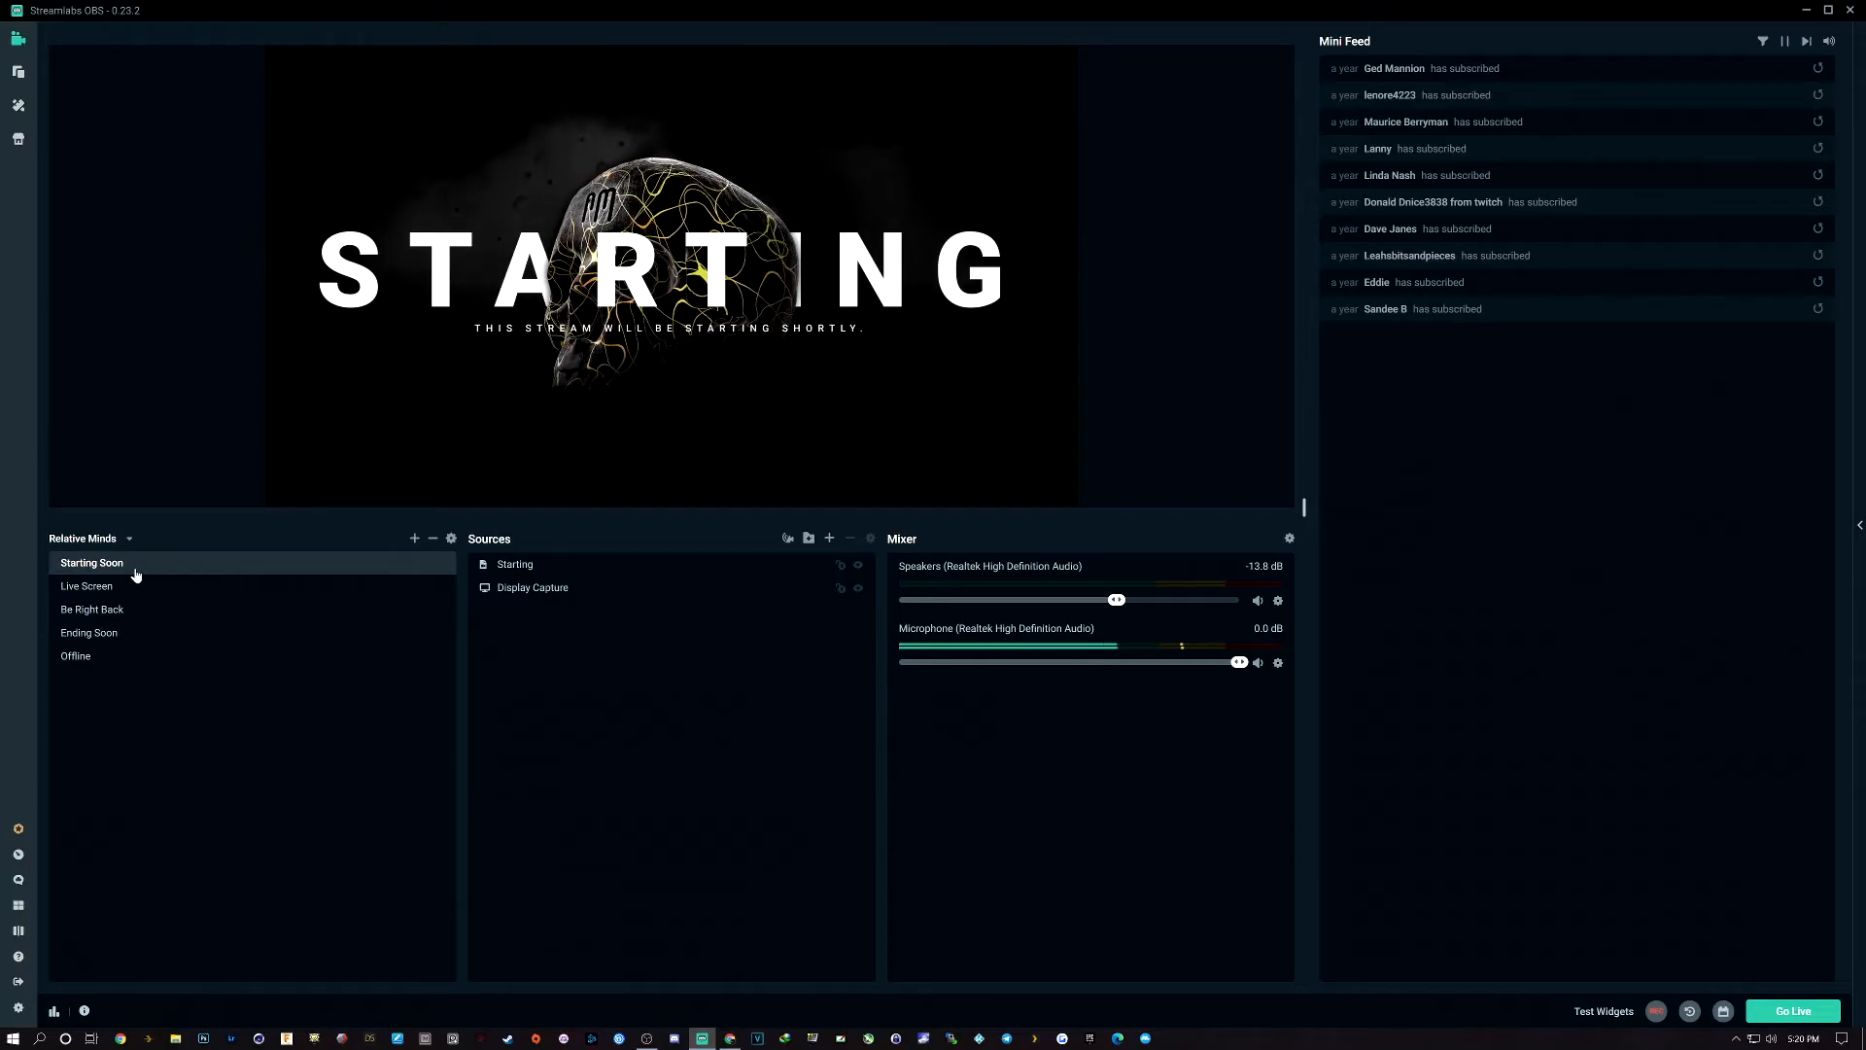
Preview the Live Screen, Be Right Back, Ending Soon and Offline scenes, and return to Starting Soon
{"action": "left_click", "coordinate": [91, 594]}
{"action": "left_click", "coordinate": [84, 610]}
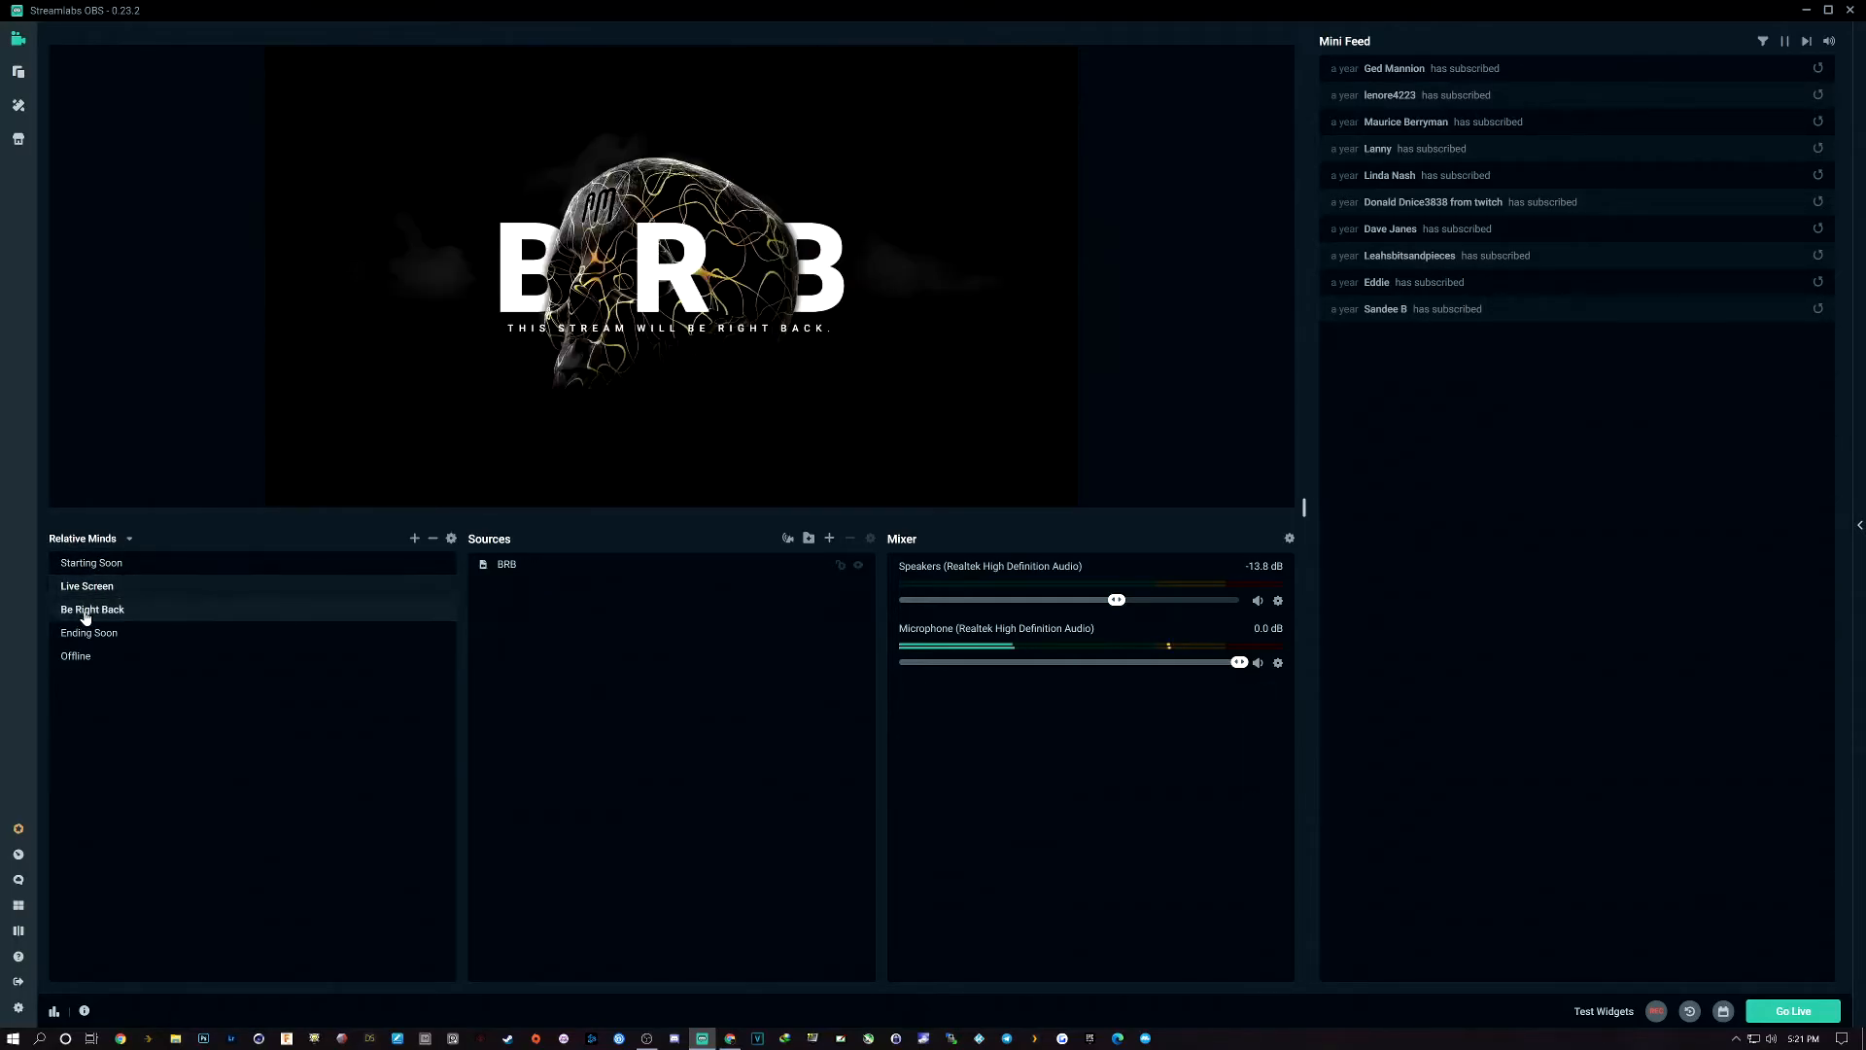
{"action": "left_click", "coordinate": [84, 632]}
{"action": "left_click", "coordinate": [71, 658]}
{"action": "left_click", "coordinate": [105, 566]}
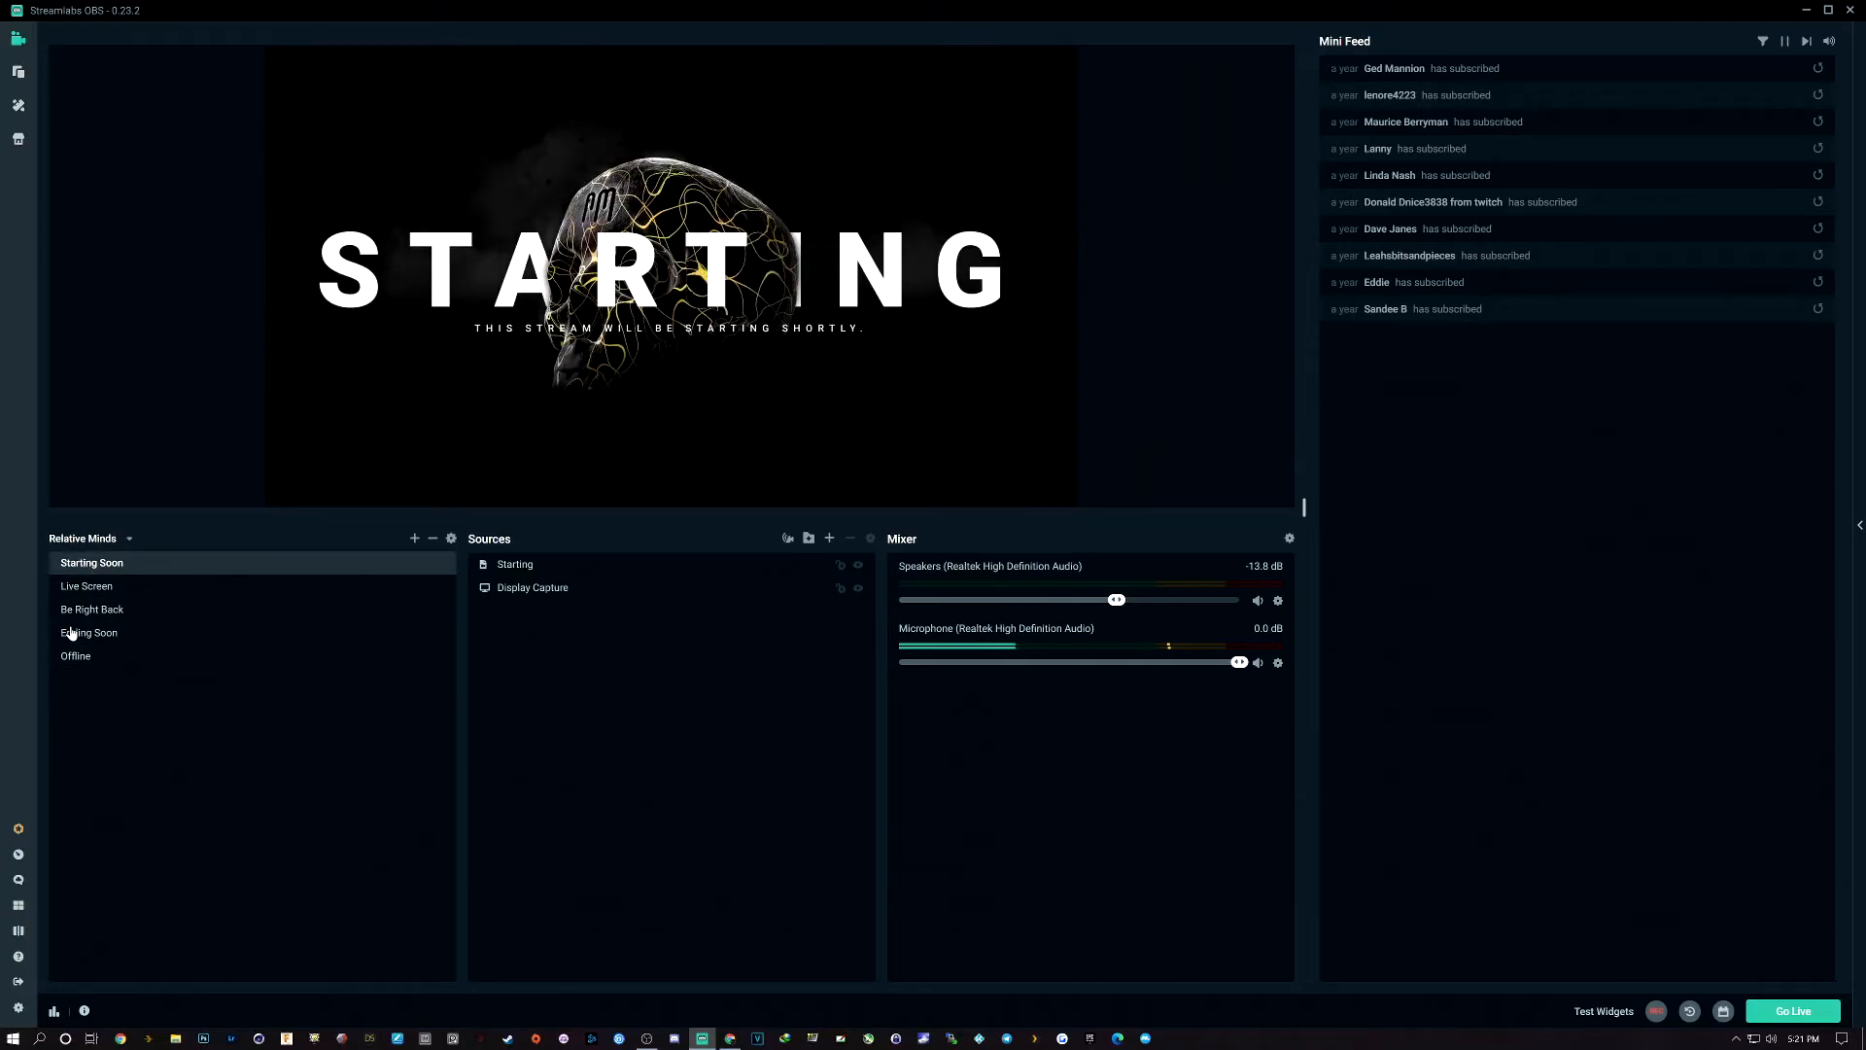
Look over the scene transitions and their connections, and close the Scene Transitions window
{"action": "left_click", "coordinate": [452, 540]}
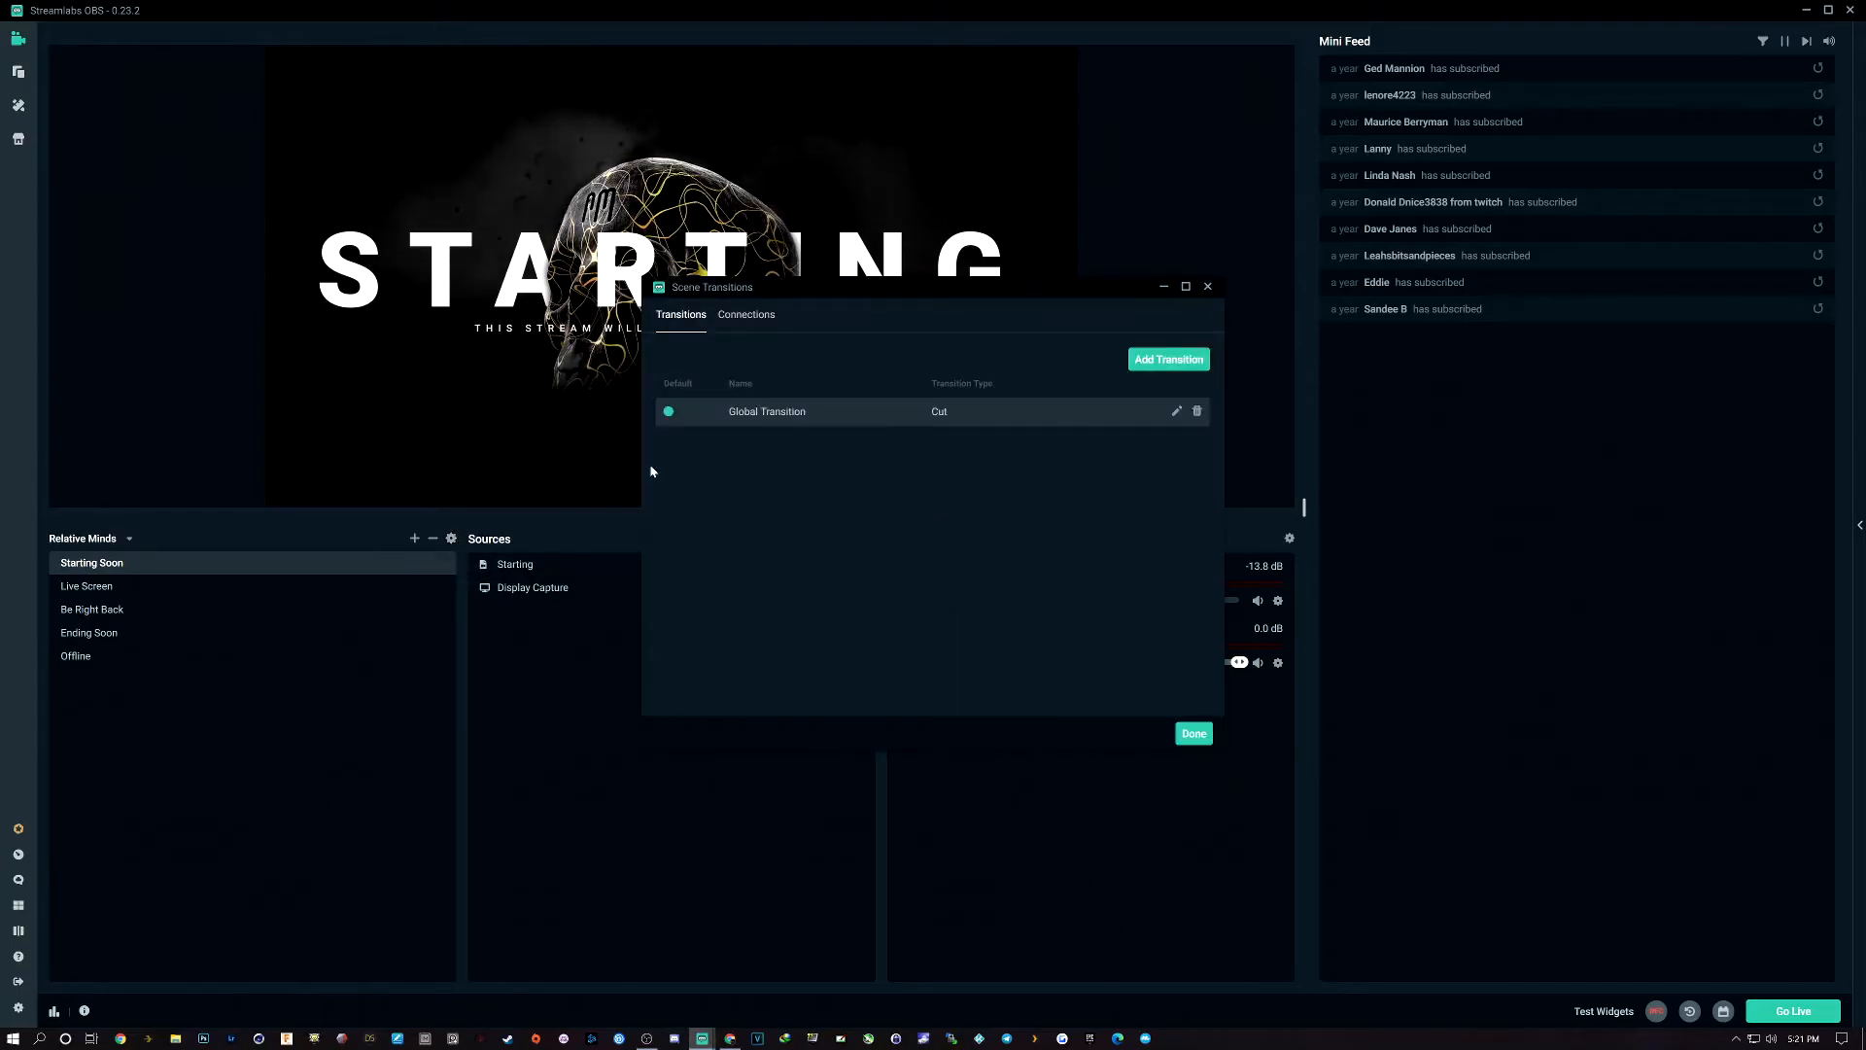
{"action": "left_click", "coordinate": [753, 323]}
{"action": "left_click", "coordinate": [678, 326]}
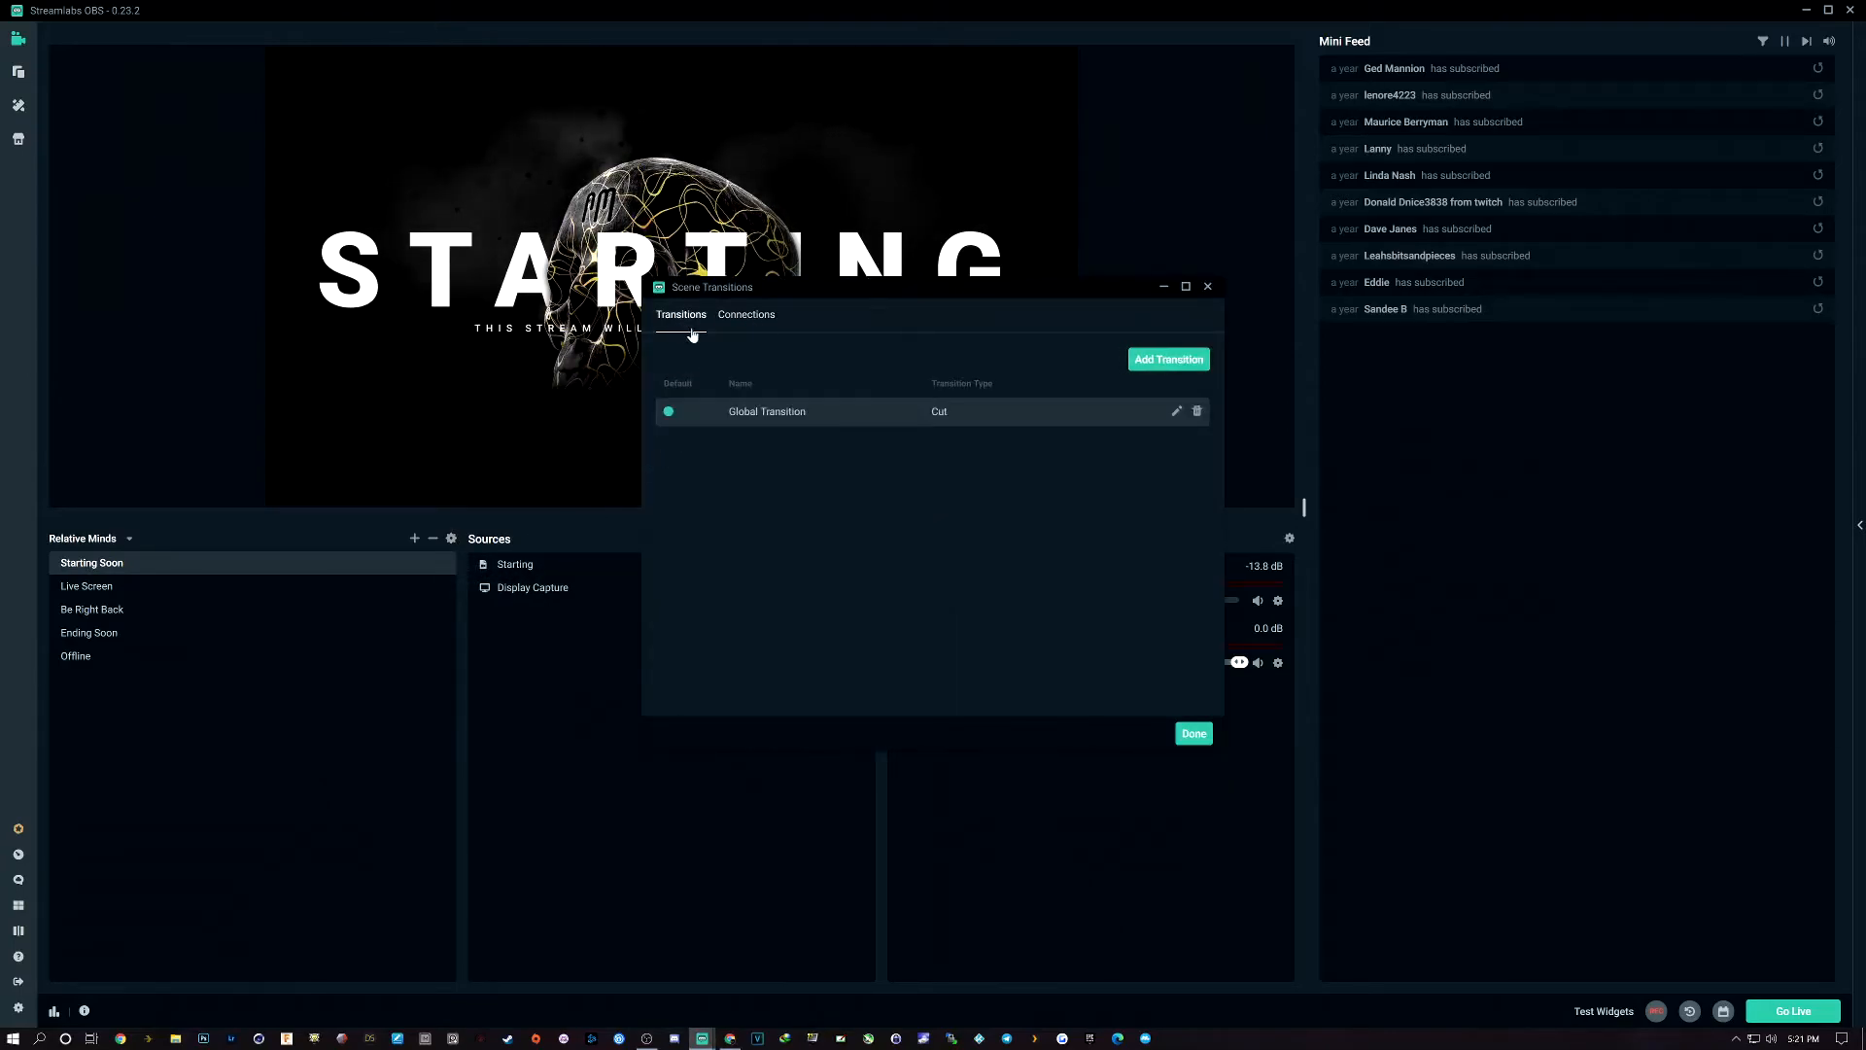
{"action": "left_click", "coordinate": [1208, 288]}
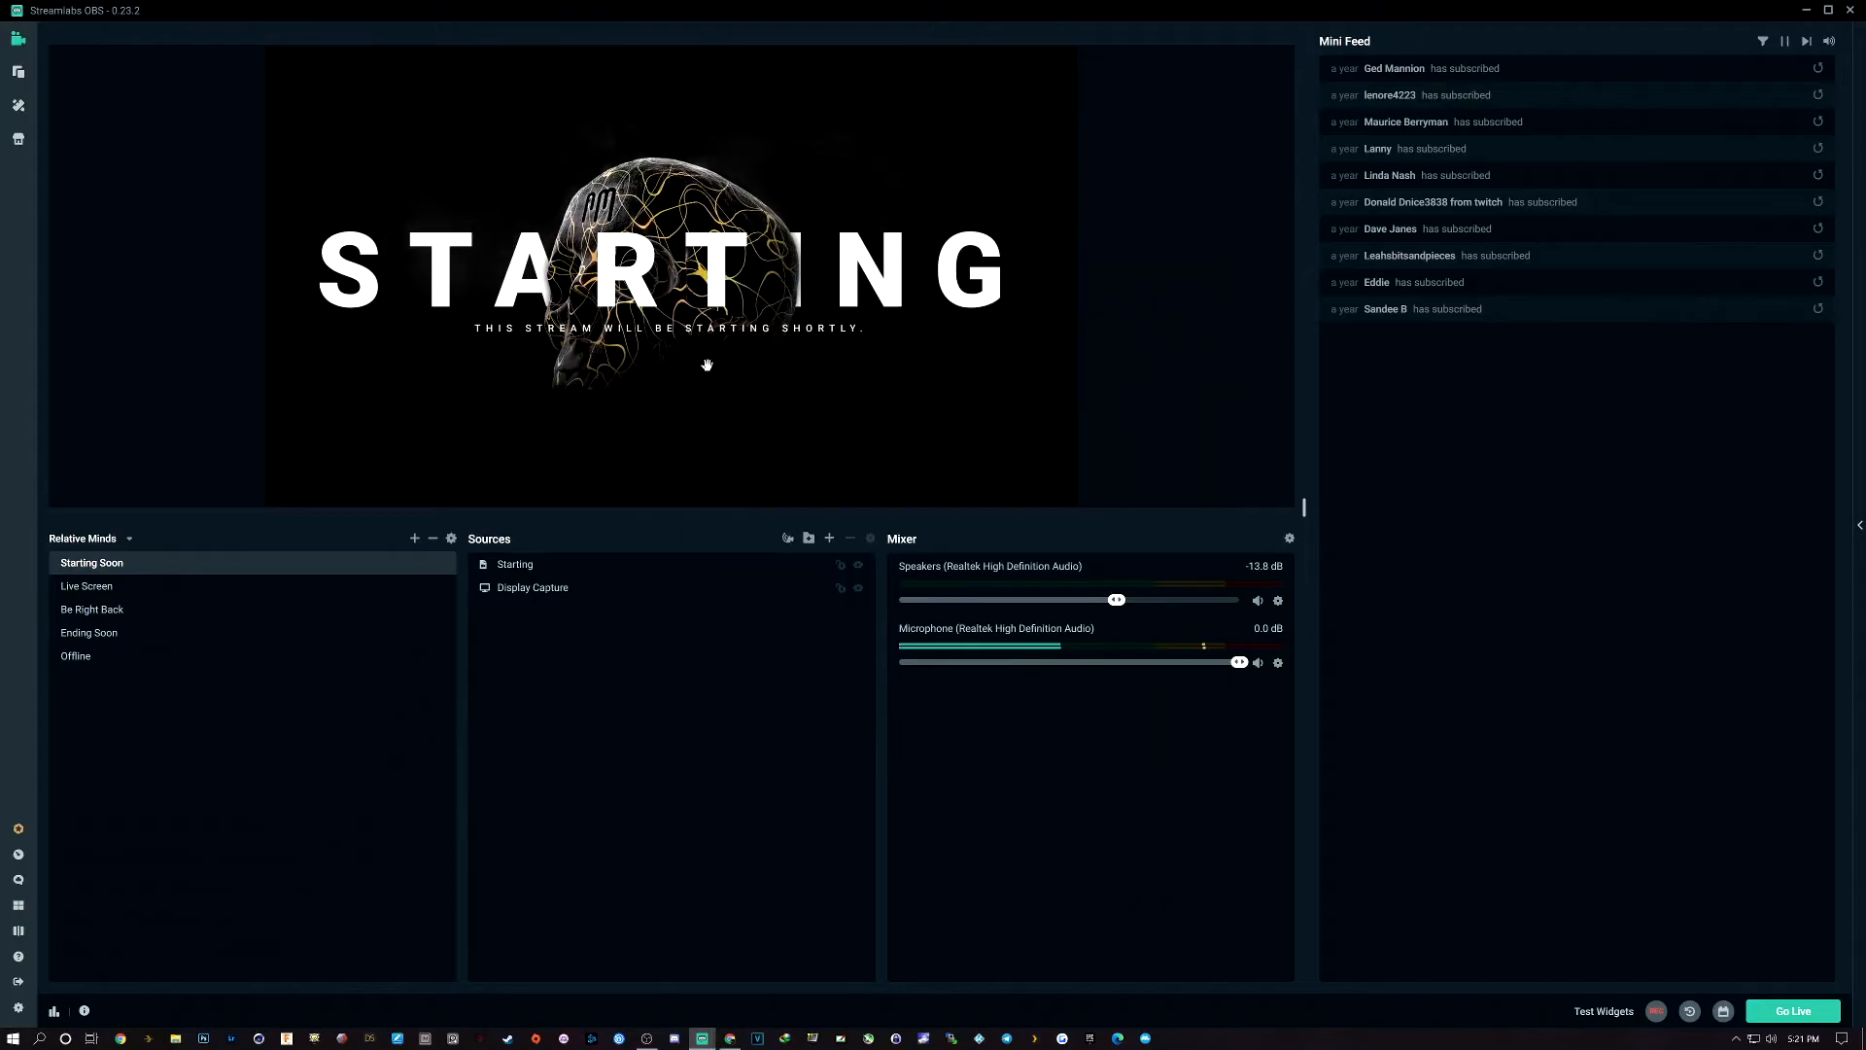
Add a new scene named MS7 to the Relative Minds scene collection
{"action": "left_click", "coordinate": [414, 540]}
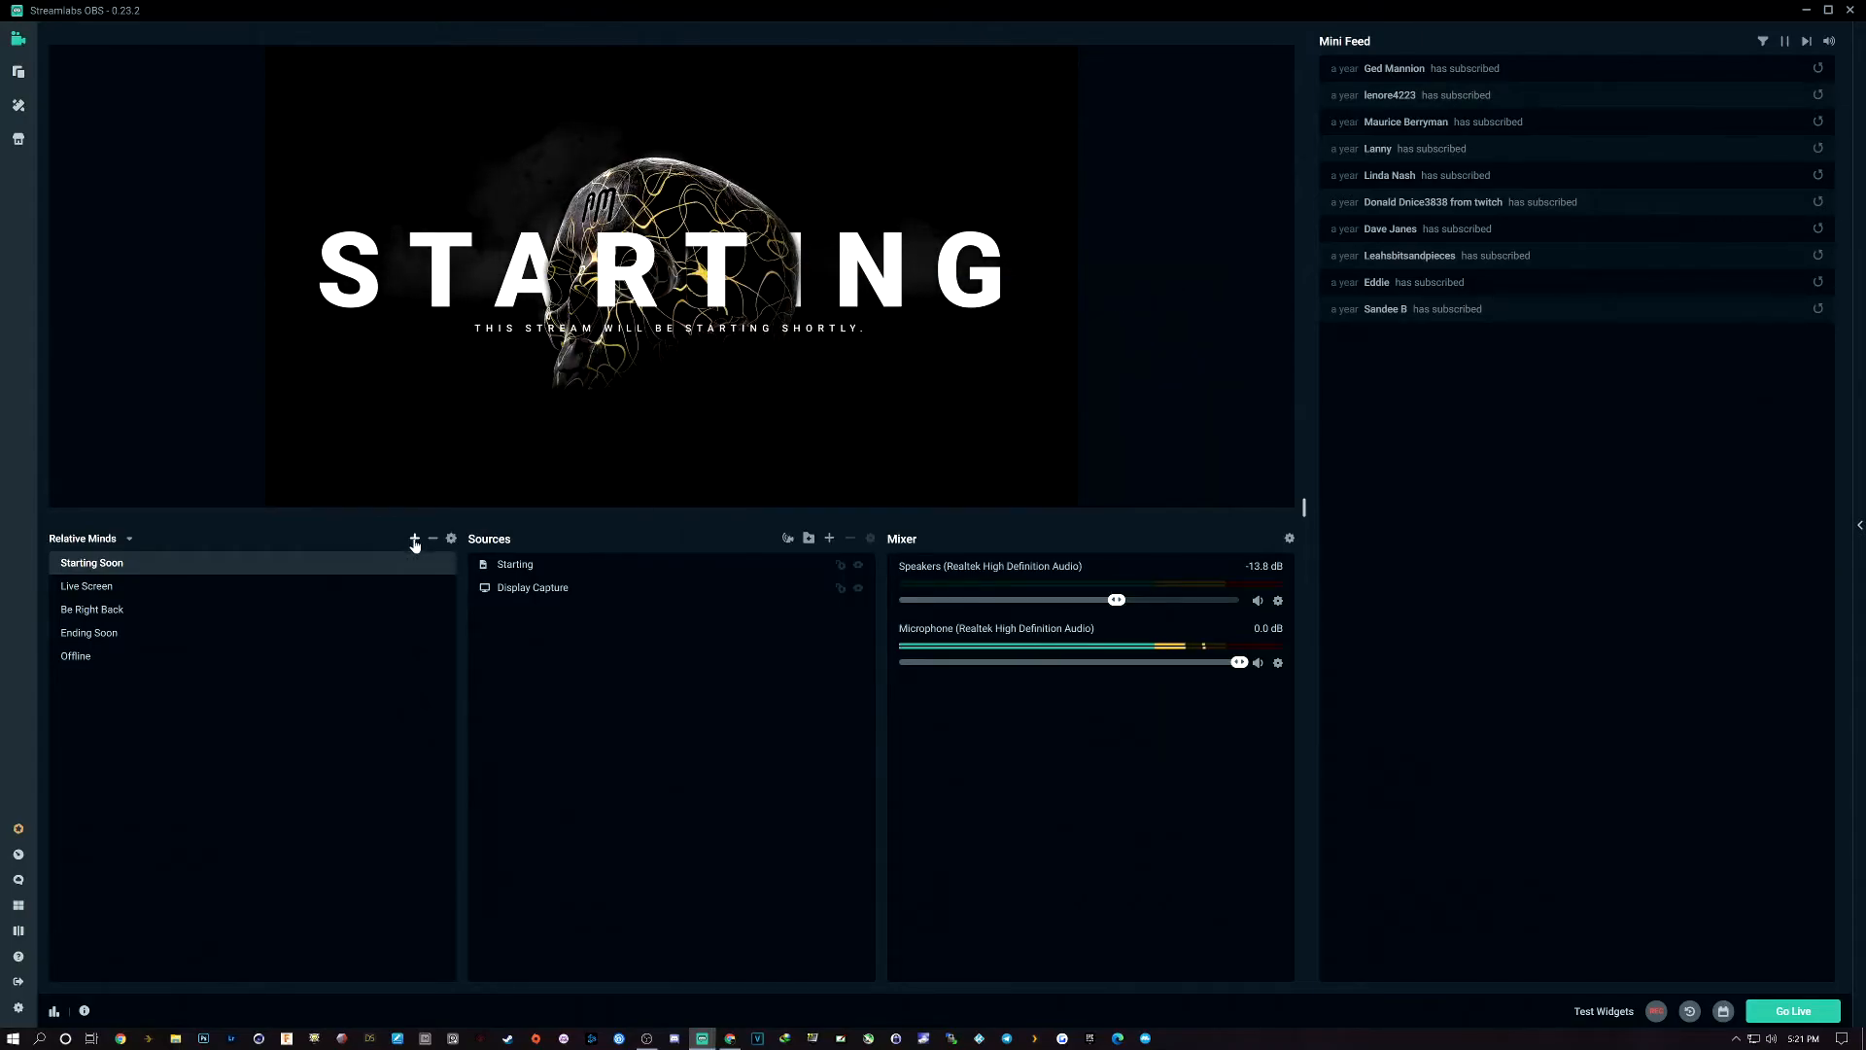
{"action": "key", "text": "BackSpace"}
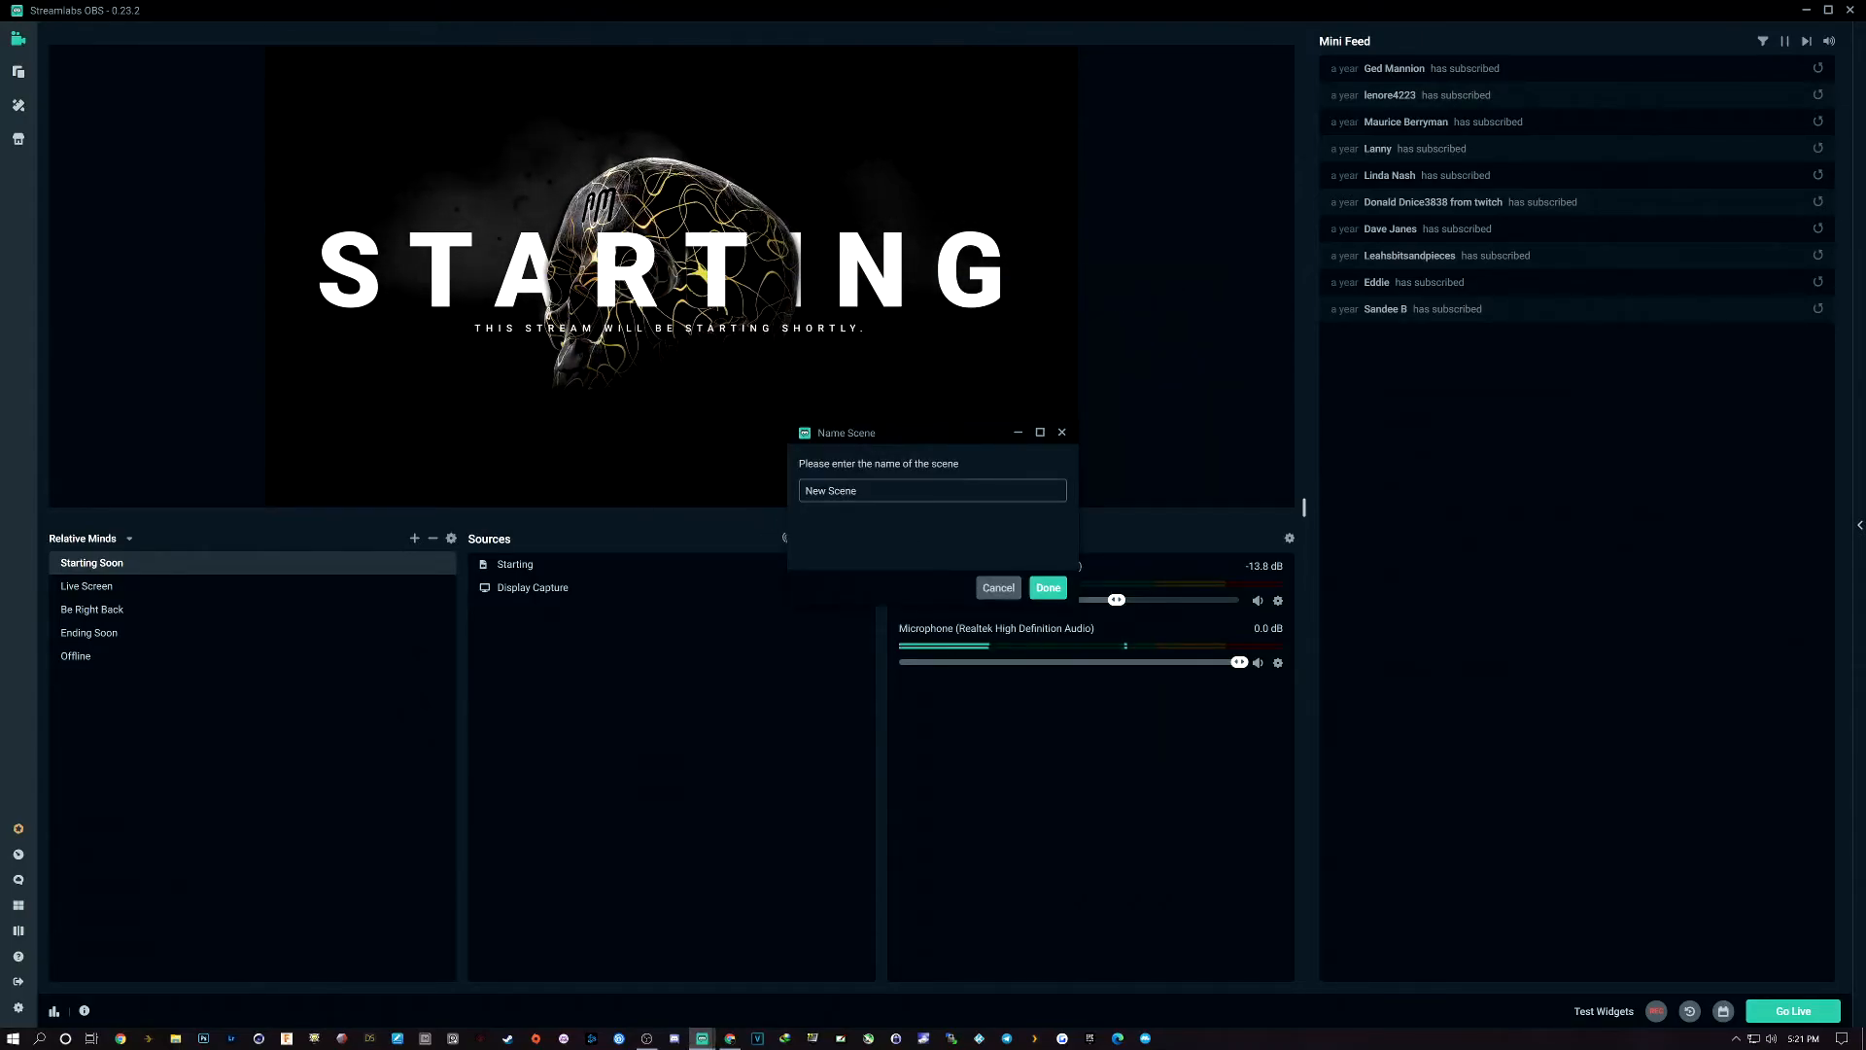
{"action": "key", "text": "BackSpace"}
{"action": "key", "text": "BackSpace"}
{"action": "key", "text": "BackSpace"}
{"action": "key", "text": "BackSpace"}
{"action": "key", "text": "BackSpace"}
{"action": "key", "text": "BackSpace"}
{"action": "key", "text": "BackSpace"}
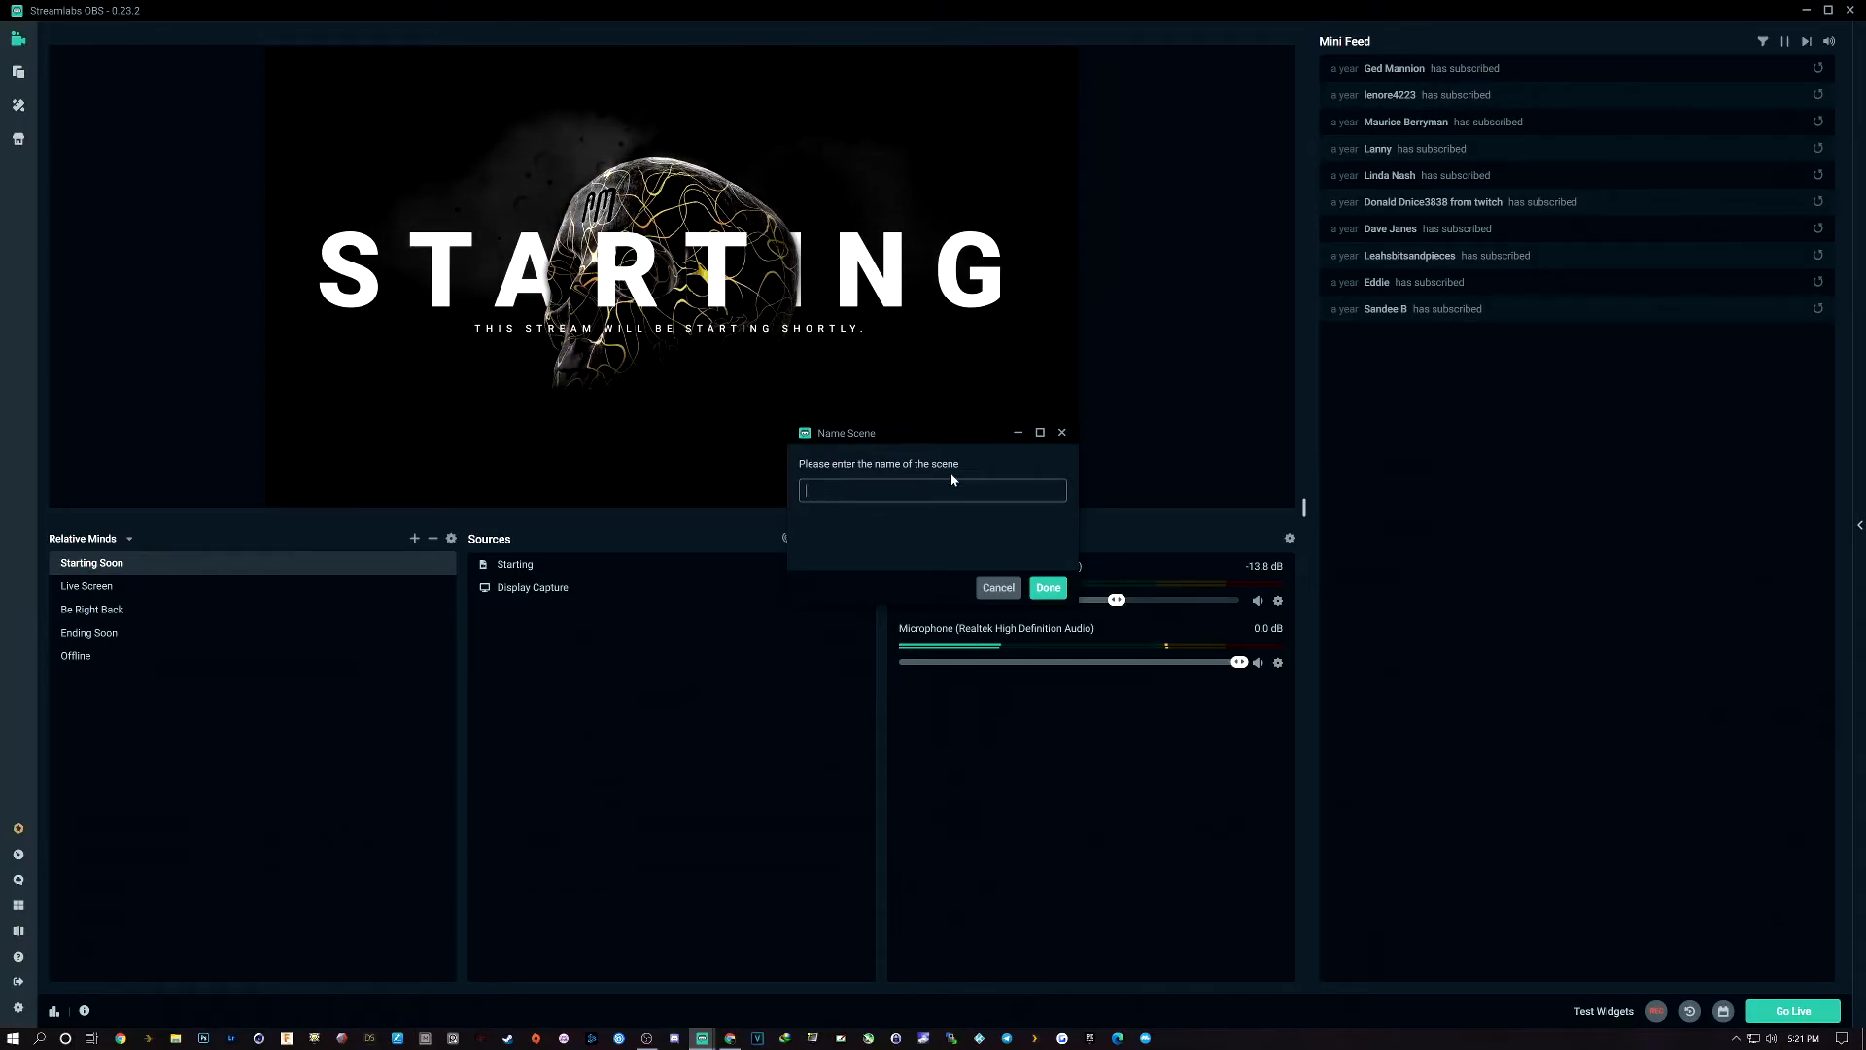
{"action": "type", "text": "MS7"}
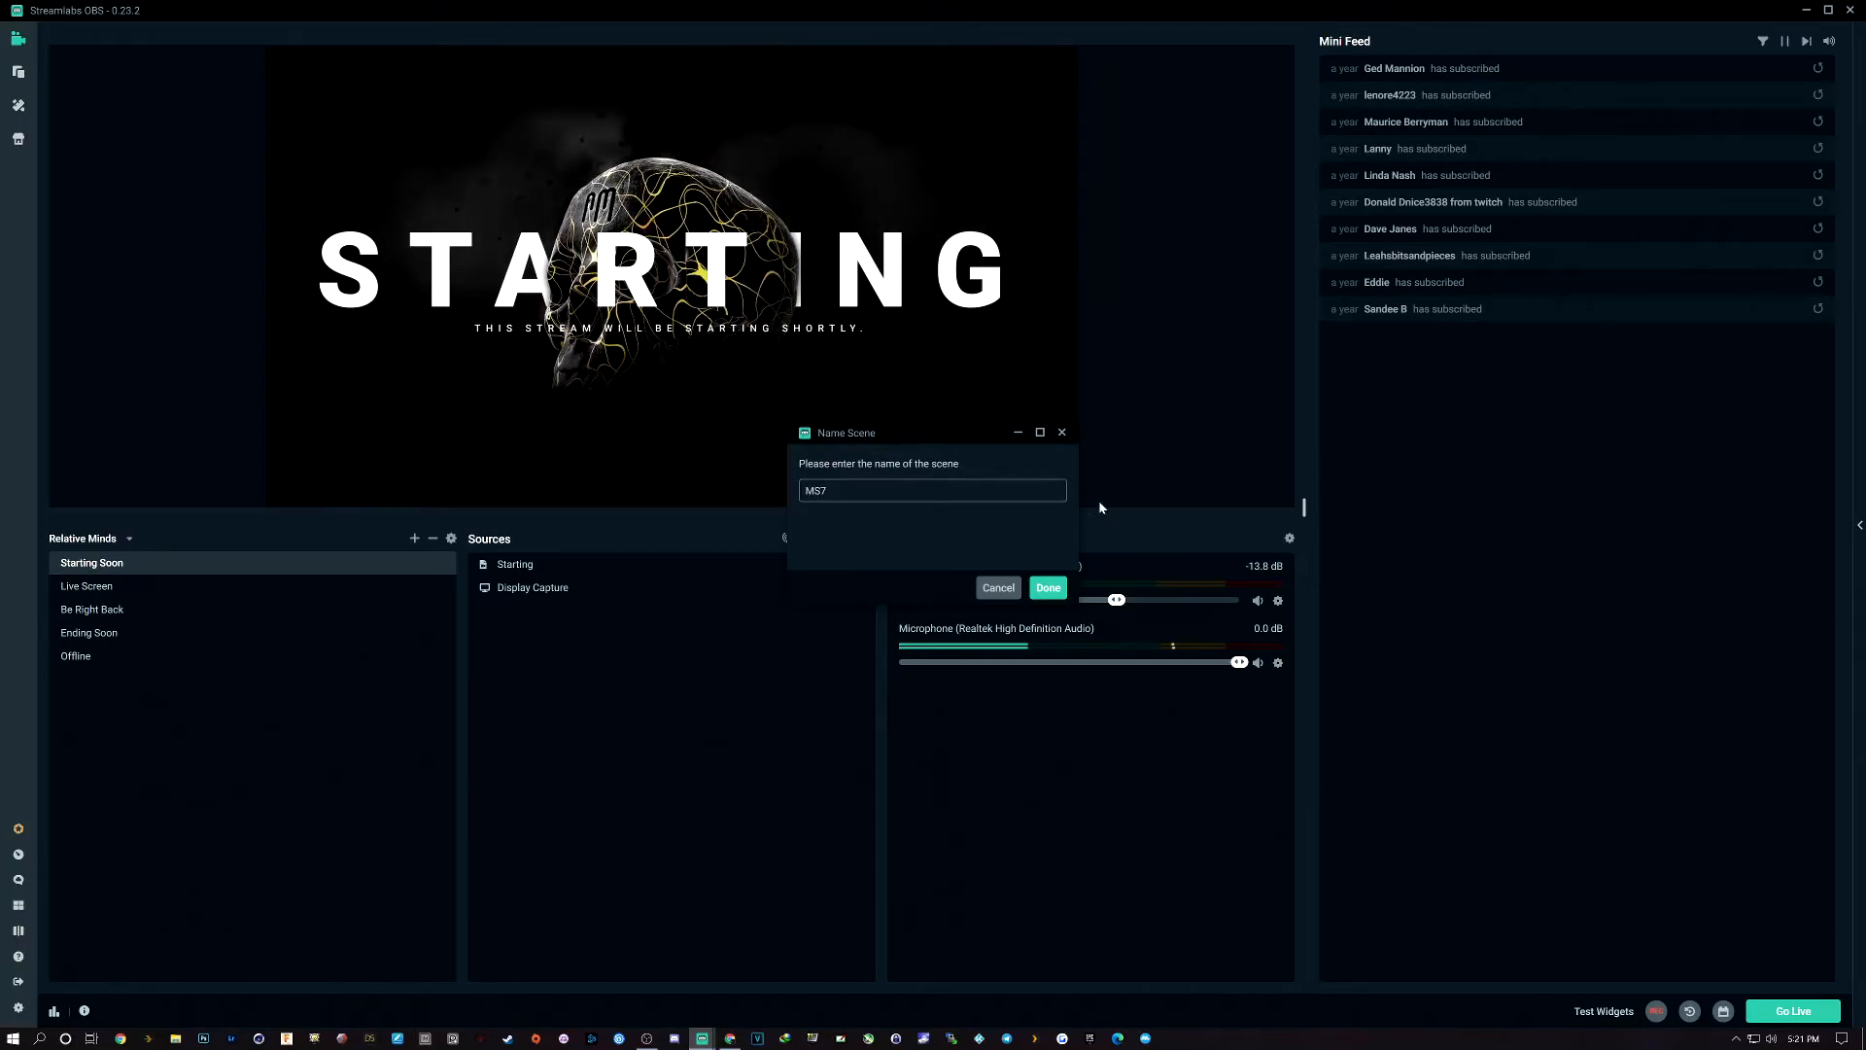
{"action": "left_click", "coordinate": [1048, 588]}
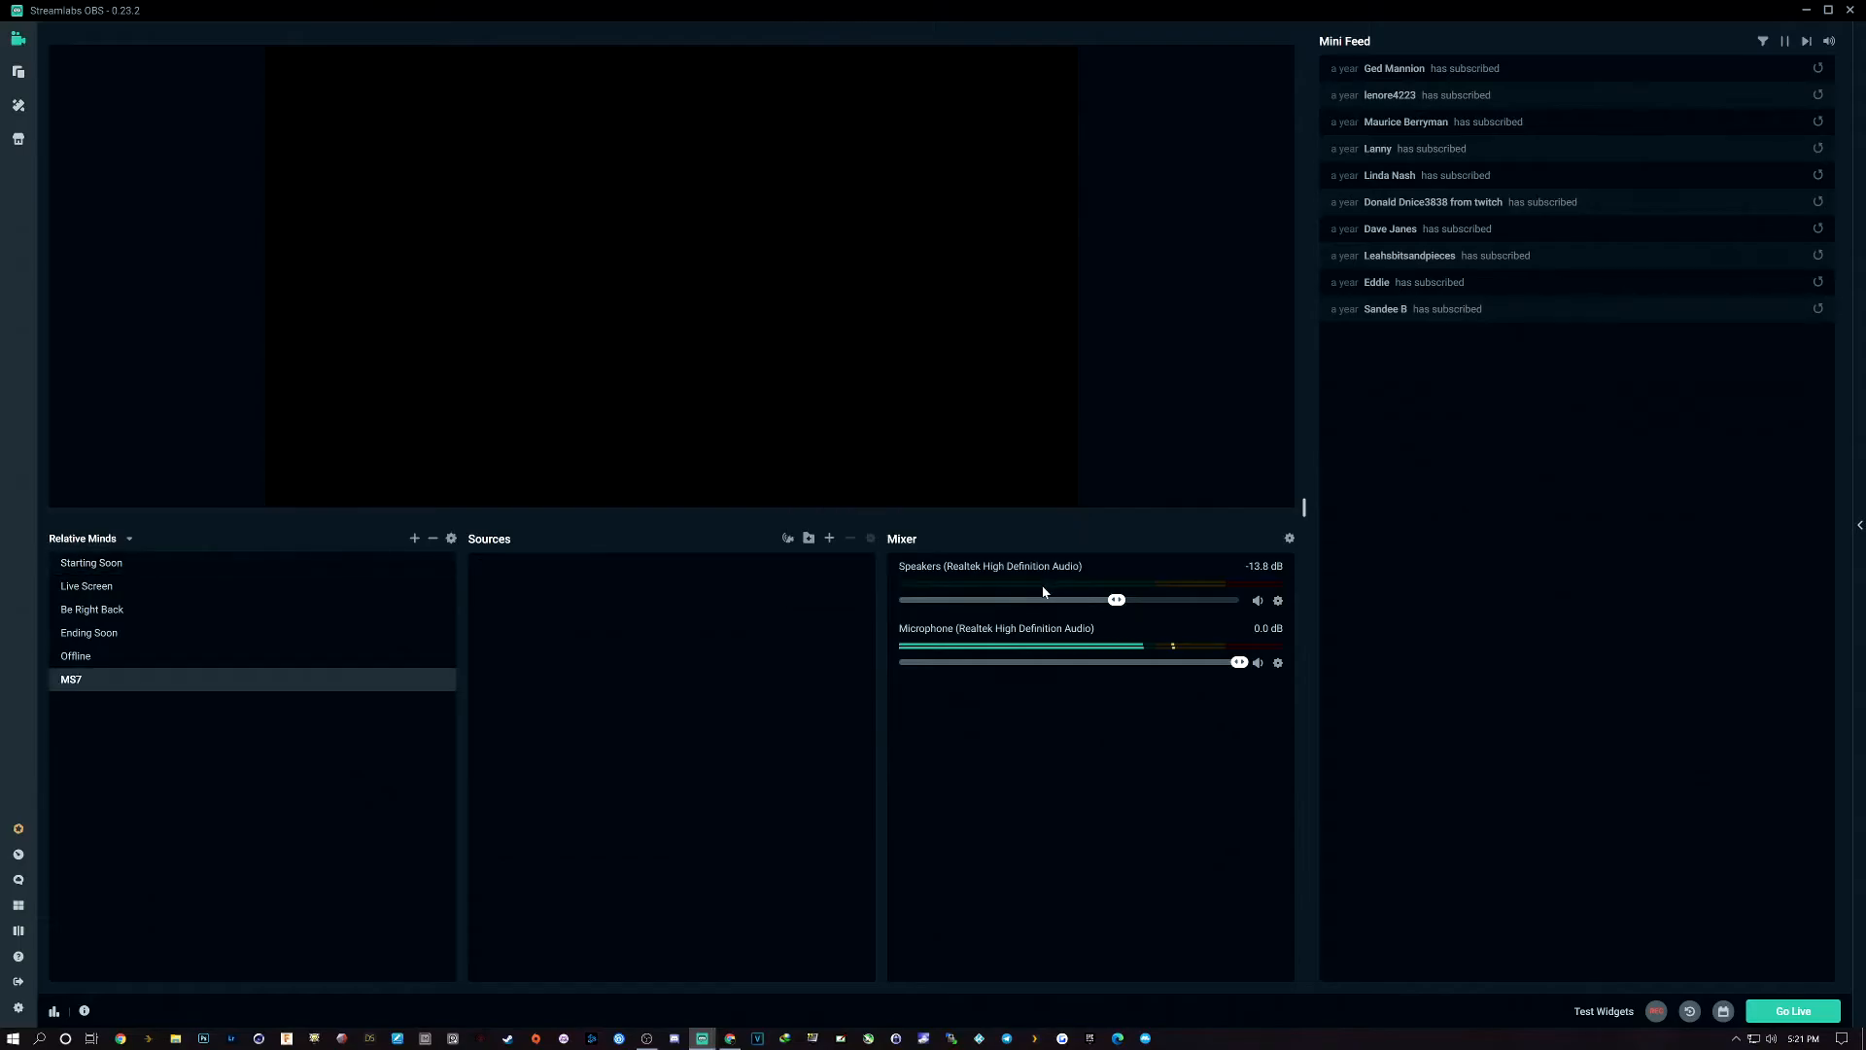
Compare the Offline scene with the empty MS7 scene, ending on MS7
{"action": "left_click", "coordinate": [81, 658]}
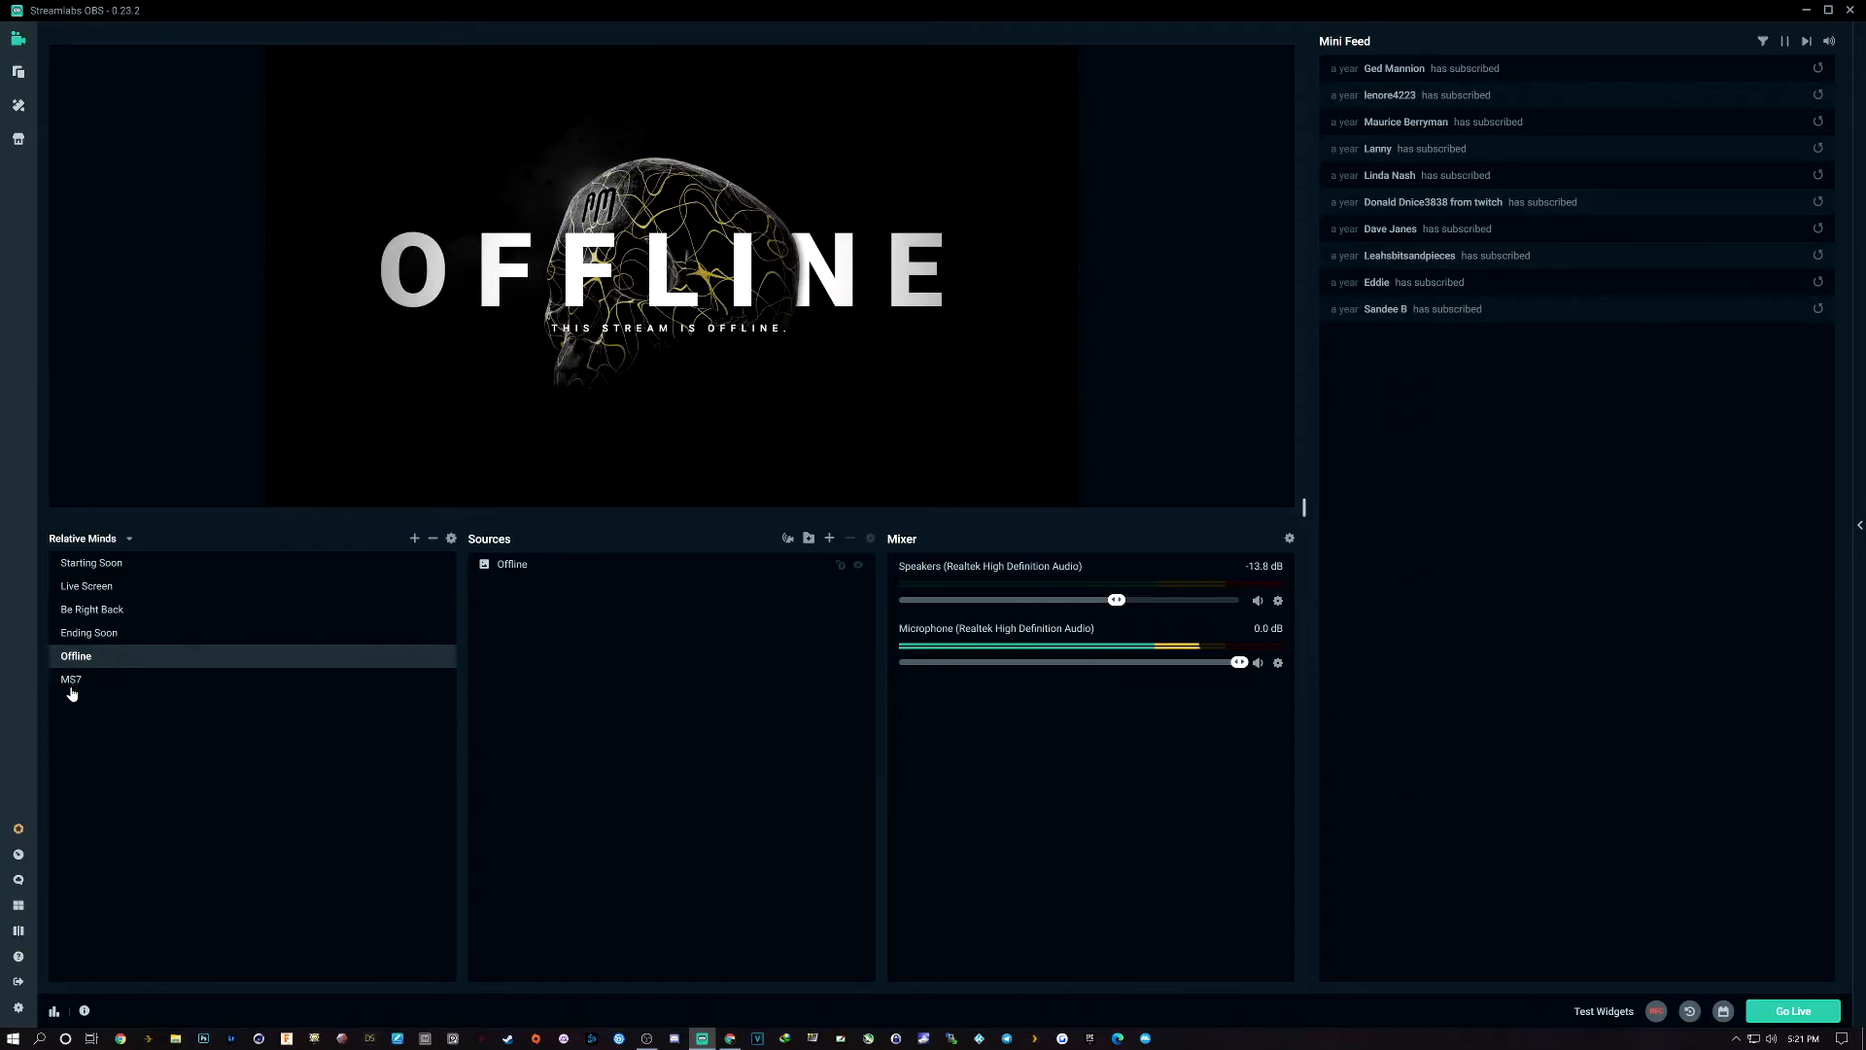
{"action": "left_click", "coordinate": [71, 686]}
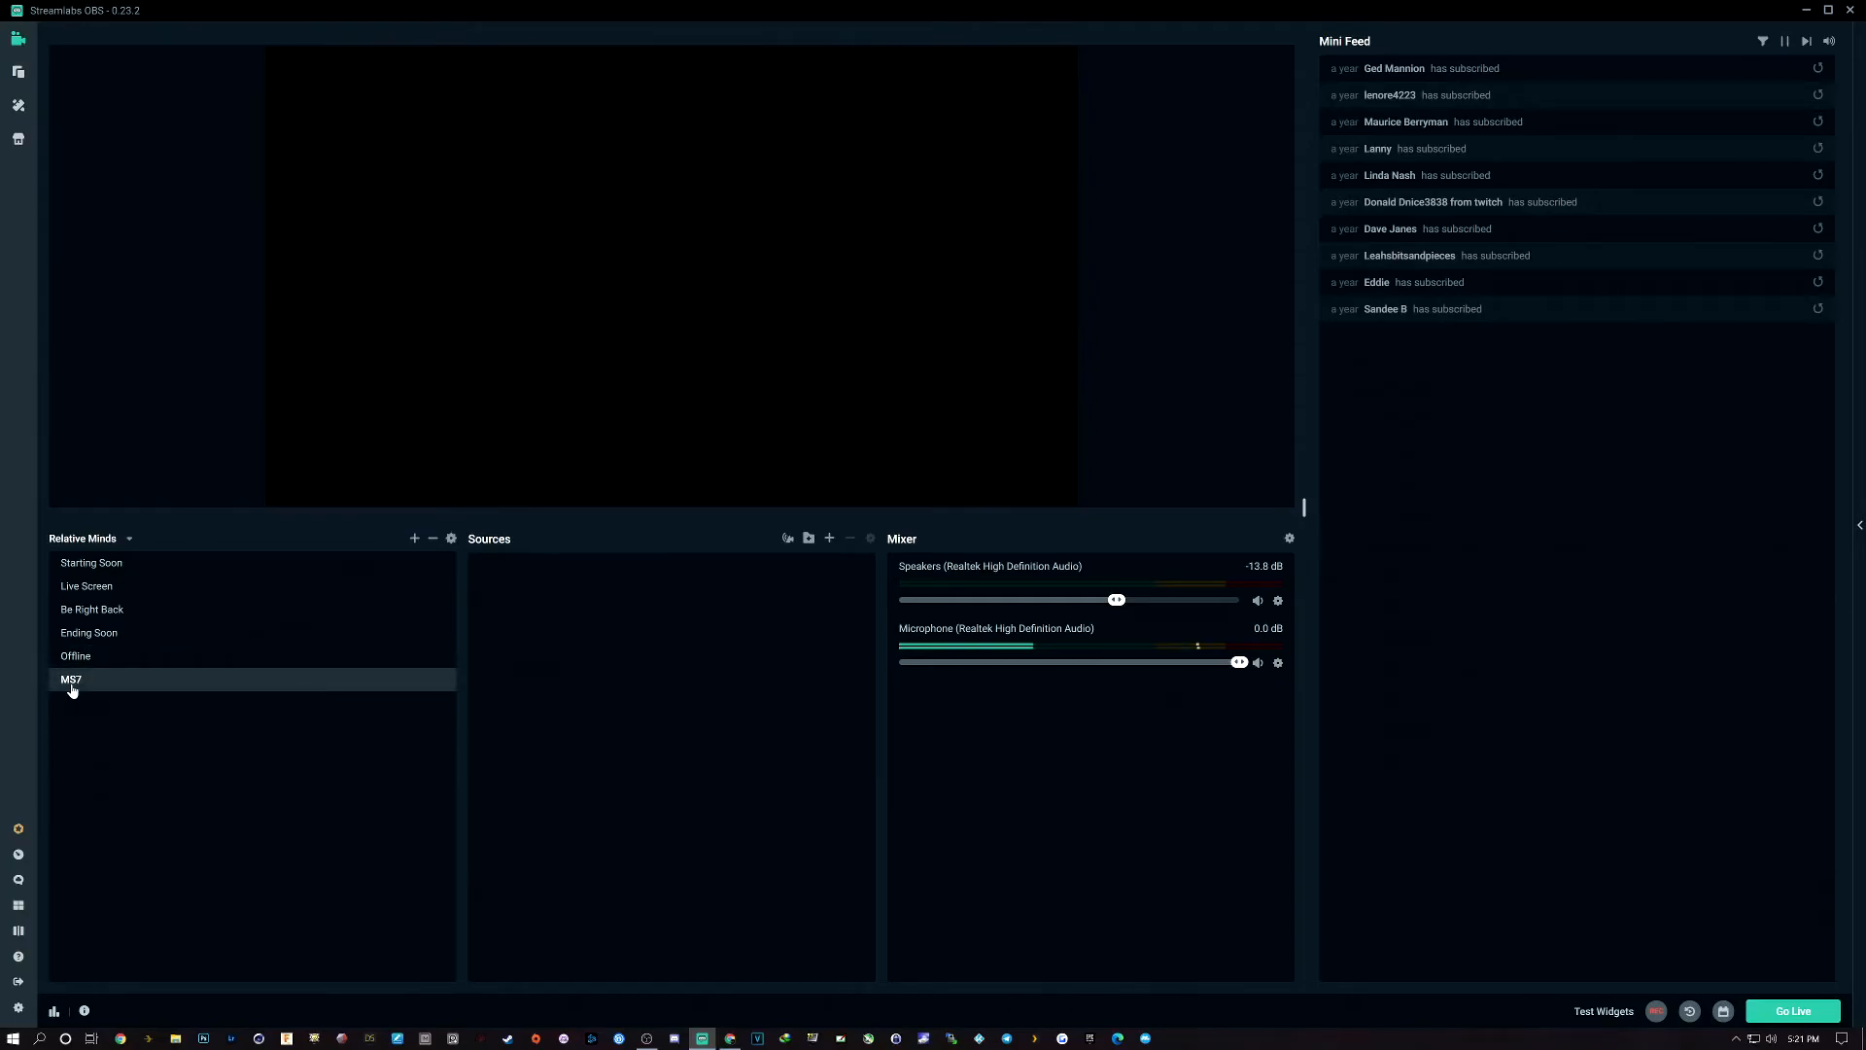
{"action": "left_click", "coordinate": [79, 660]}
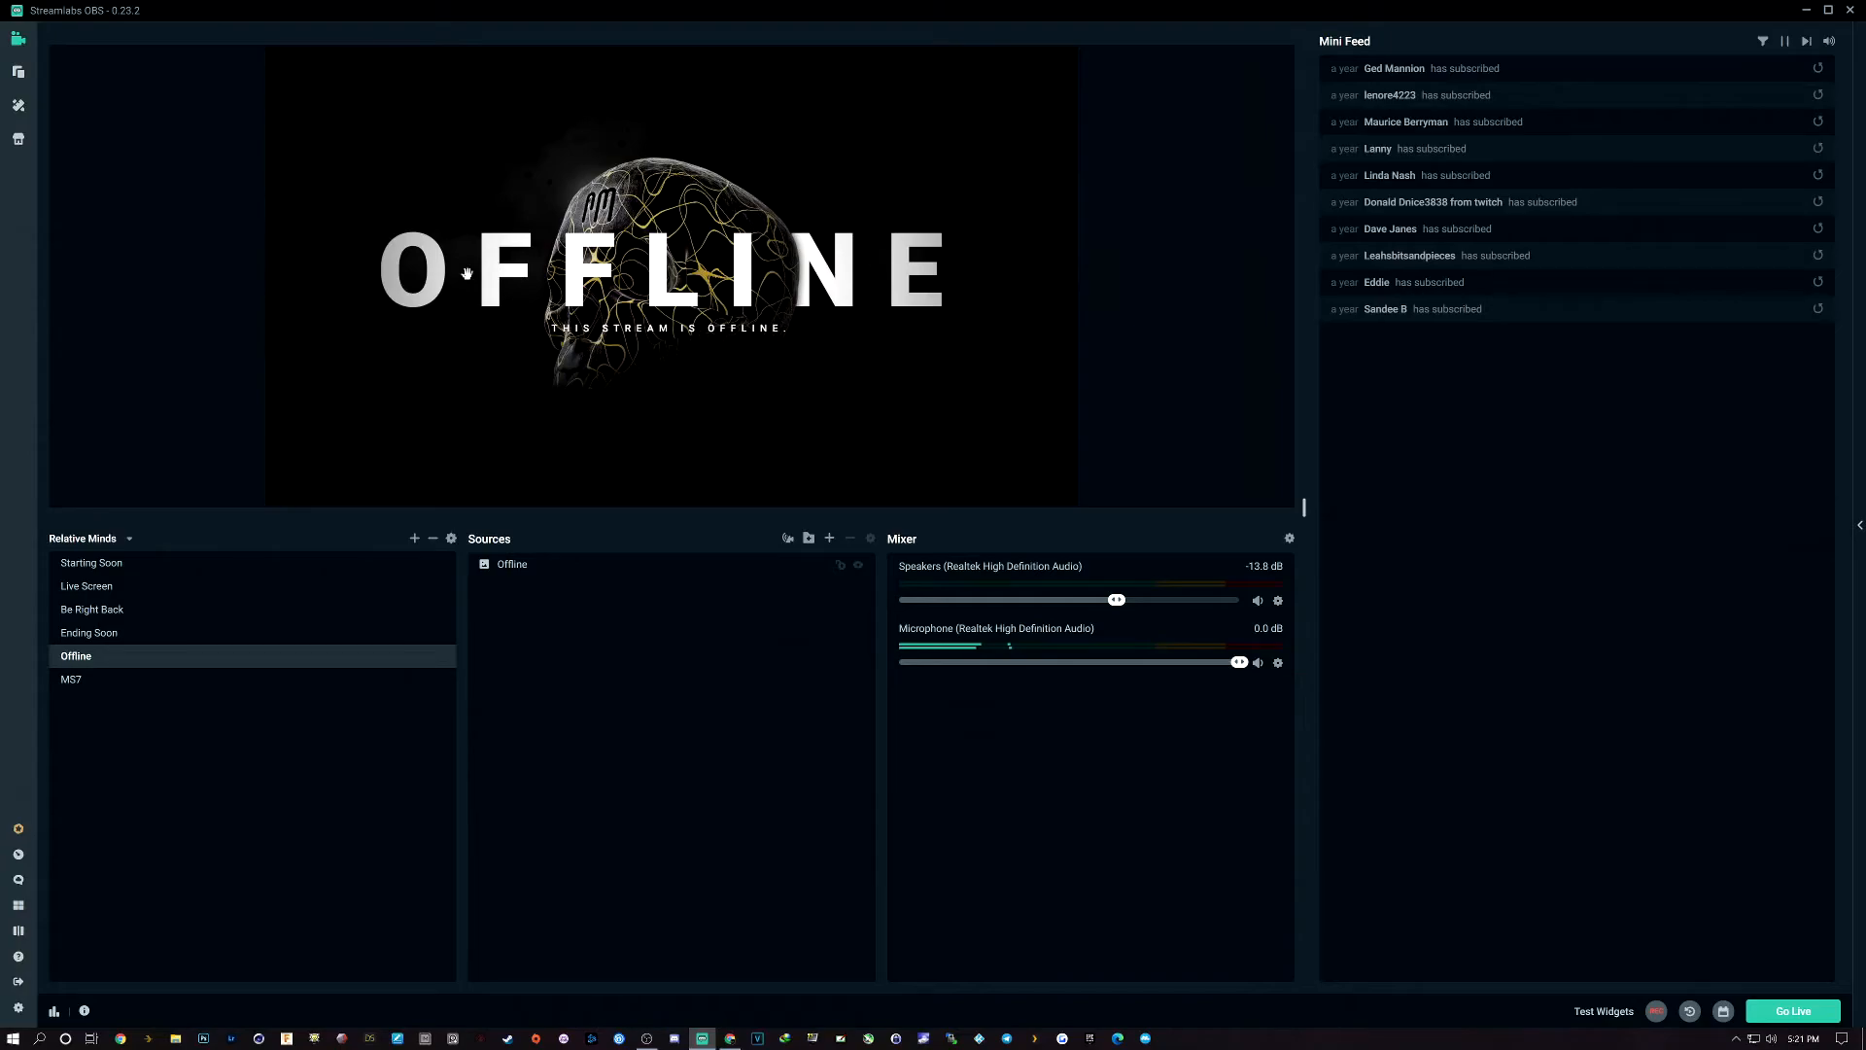
{"action": "left_click", "coordinate": [87, 680]}
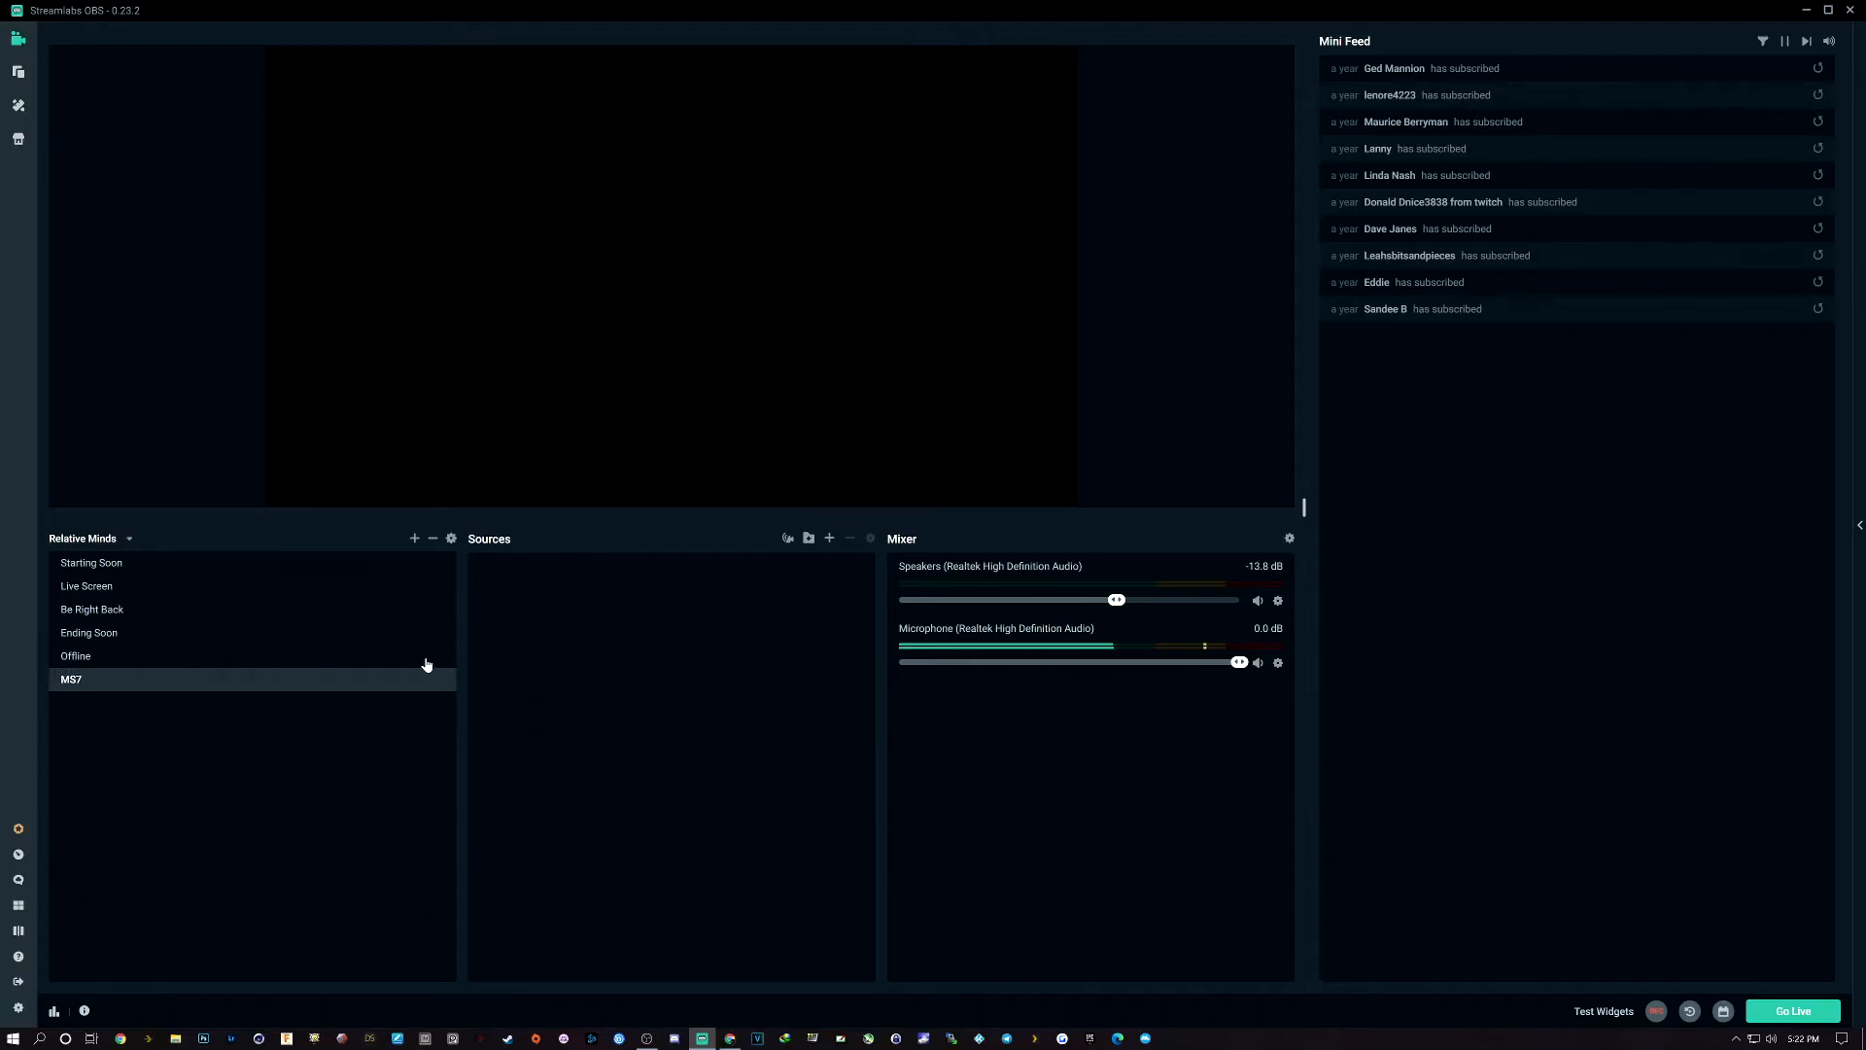
Add a new Image source named Image to the MS7 scene instead of reusing an existing source
{"action": "left_click", "coordinate": [830, 542]}
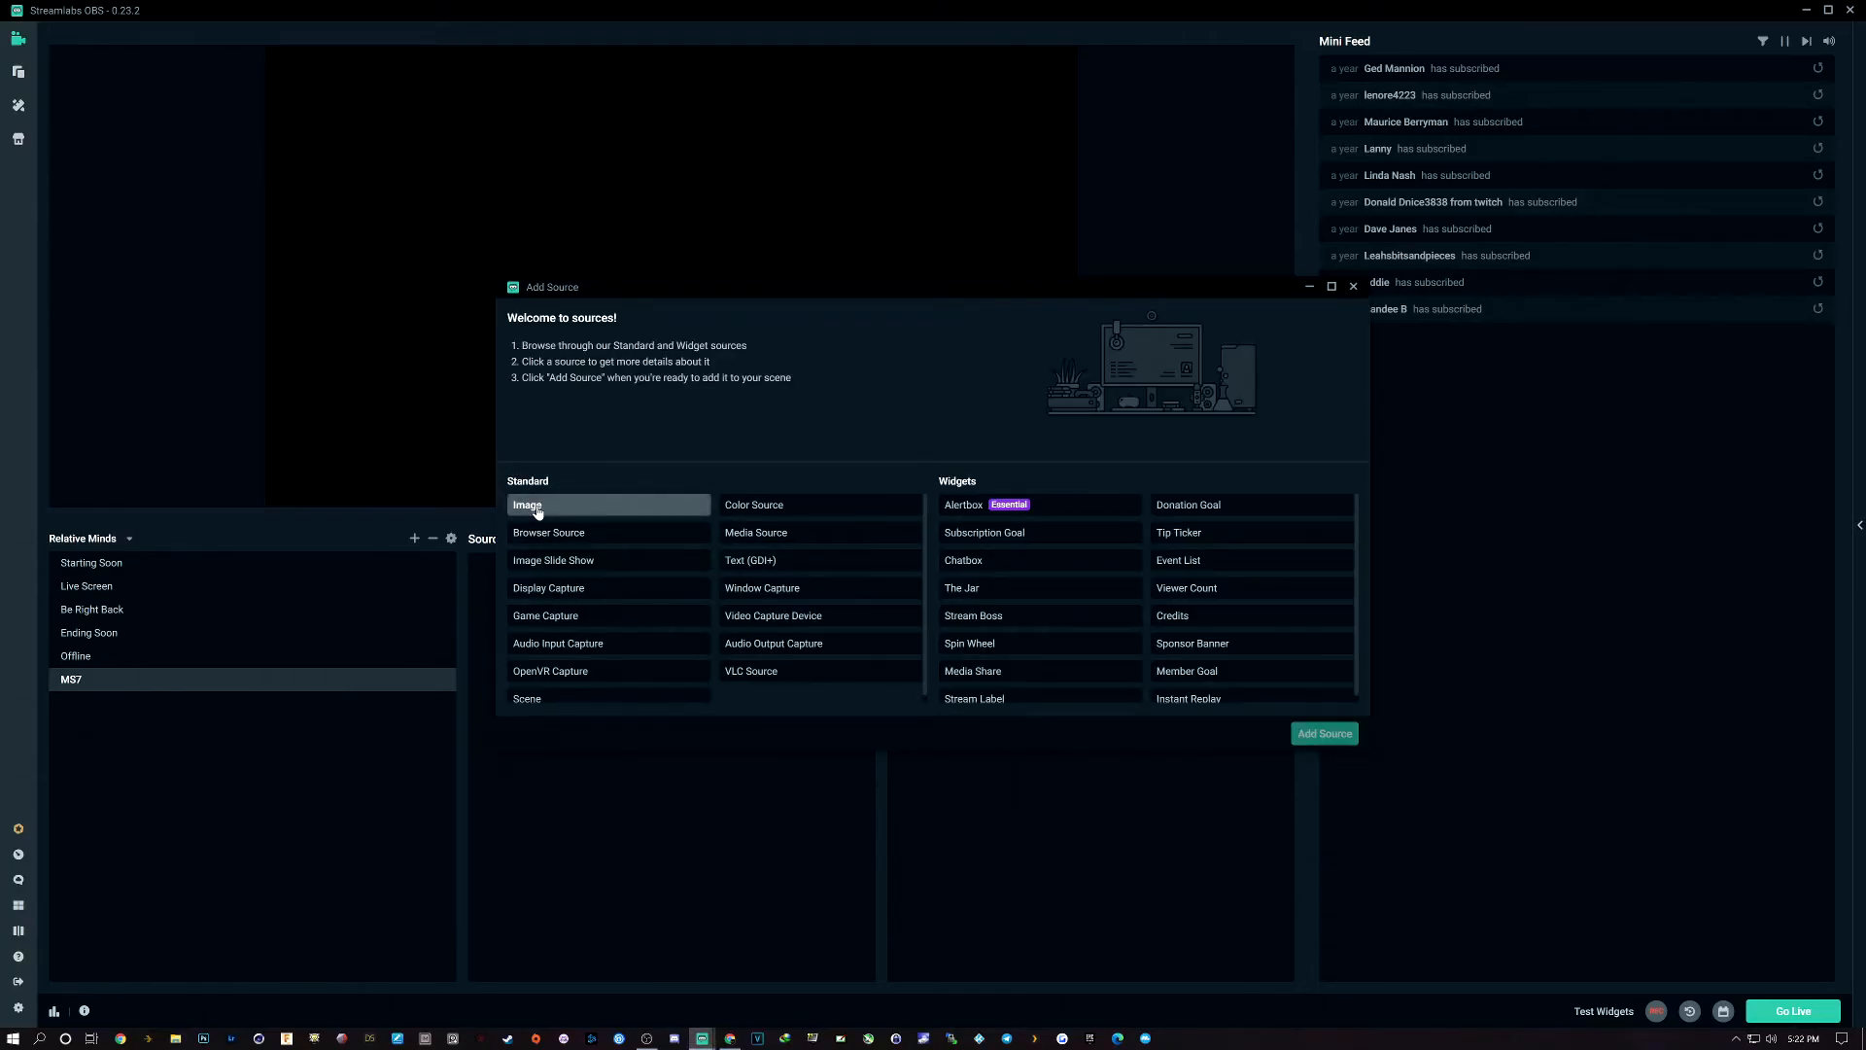
{"action": "left_click", "coordinate": [538, 513]}
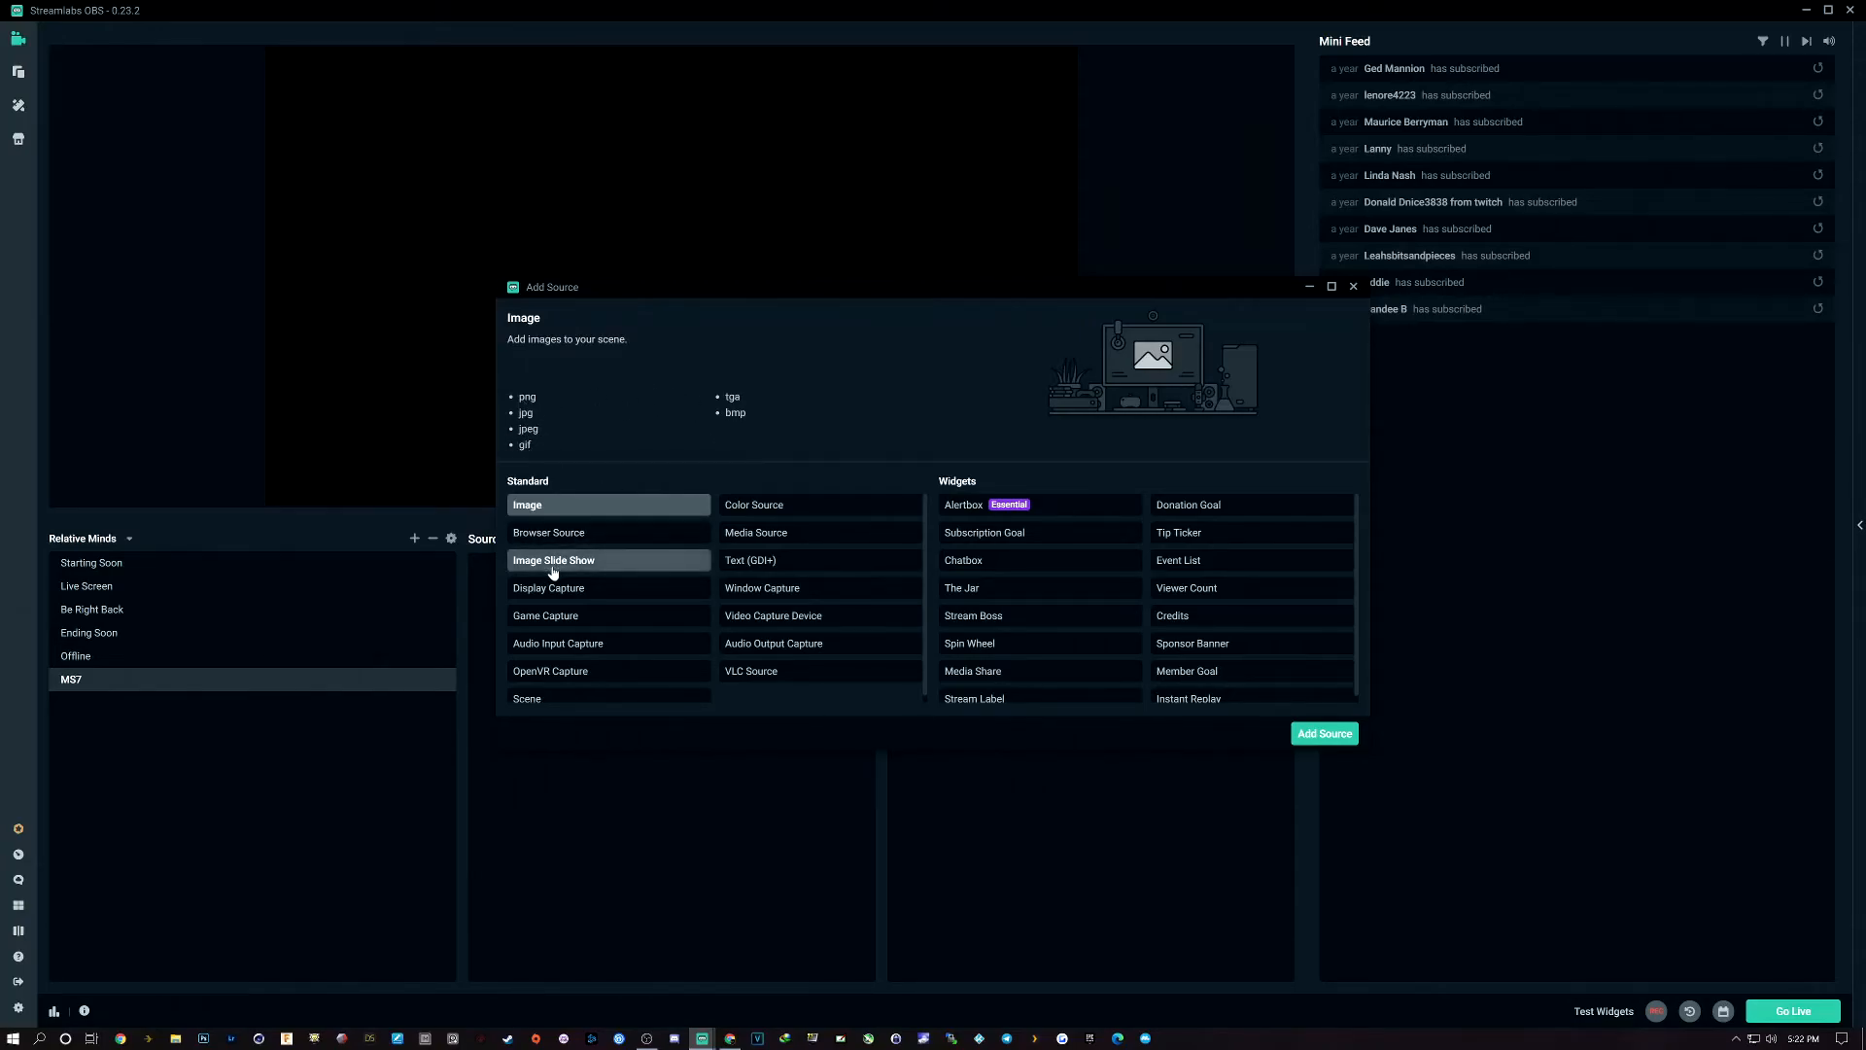
{"action": "left_click", "coordinate": [1331, 737]}
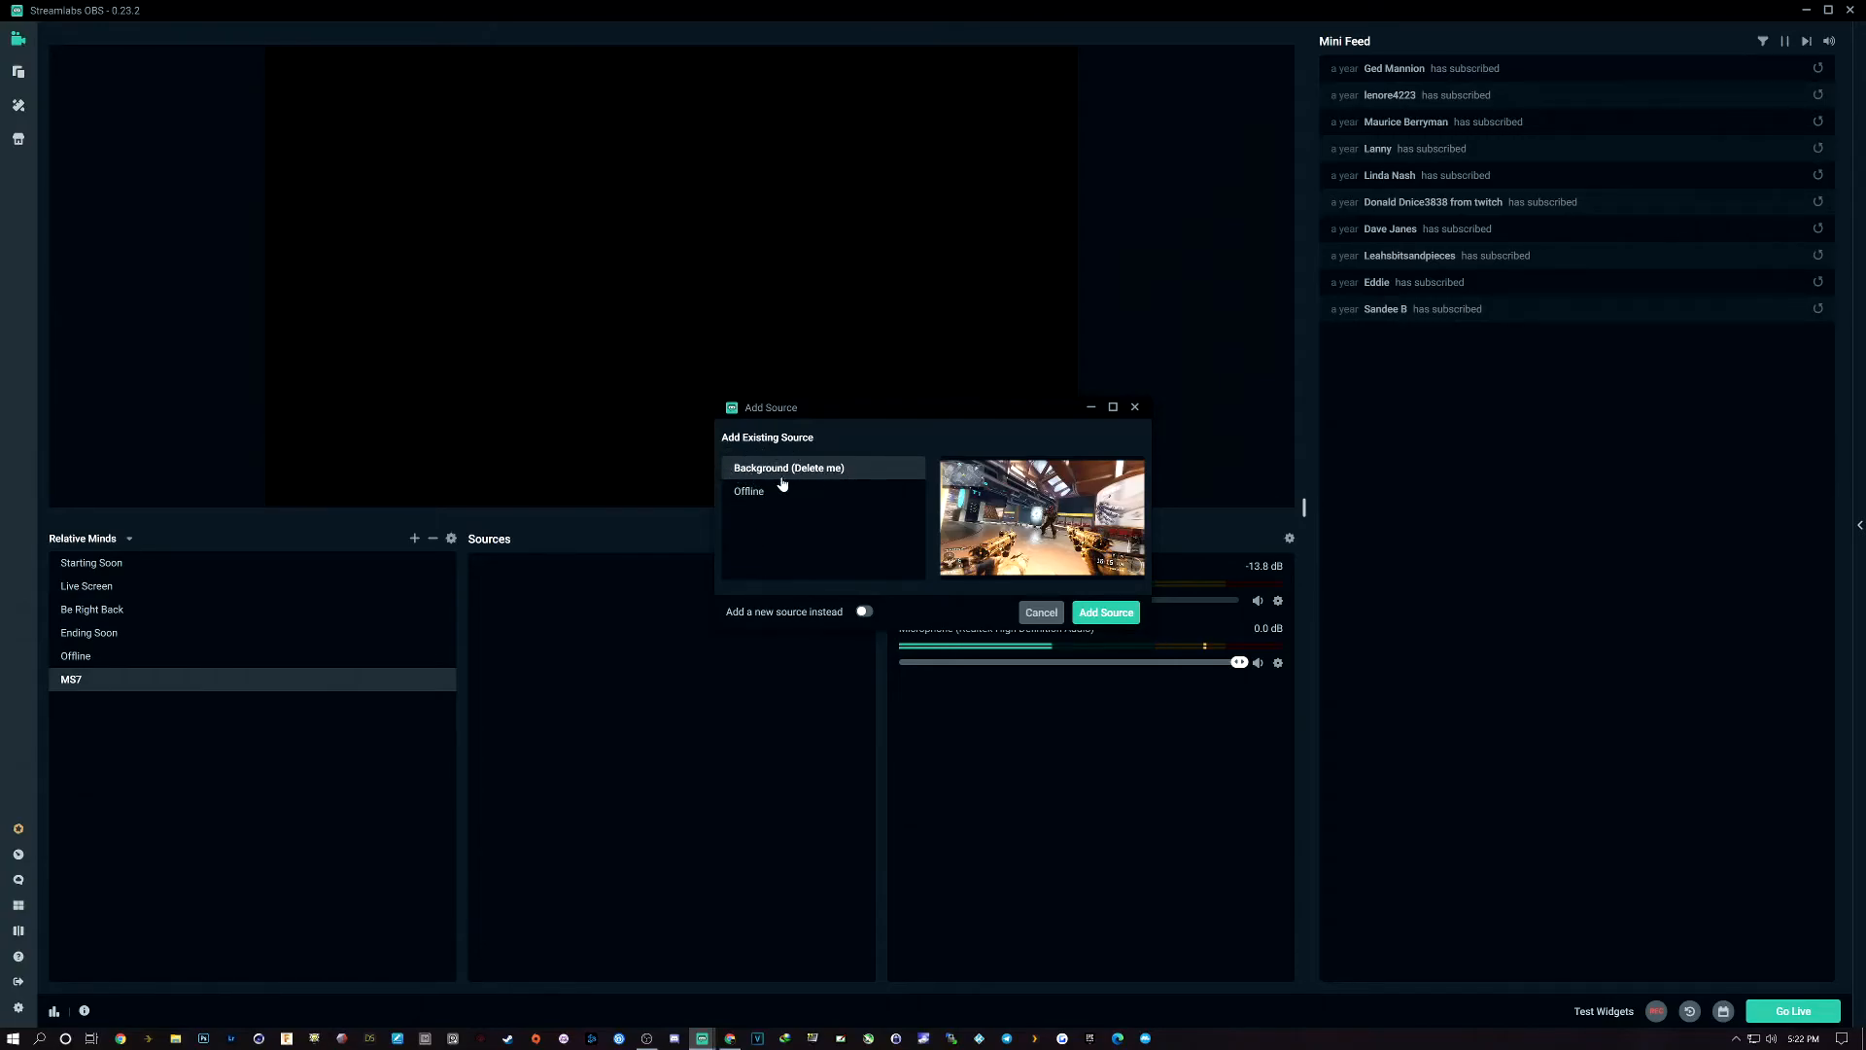
{"action": "left_click", "coordinate": [864, 612]}
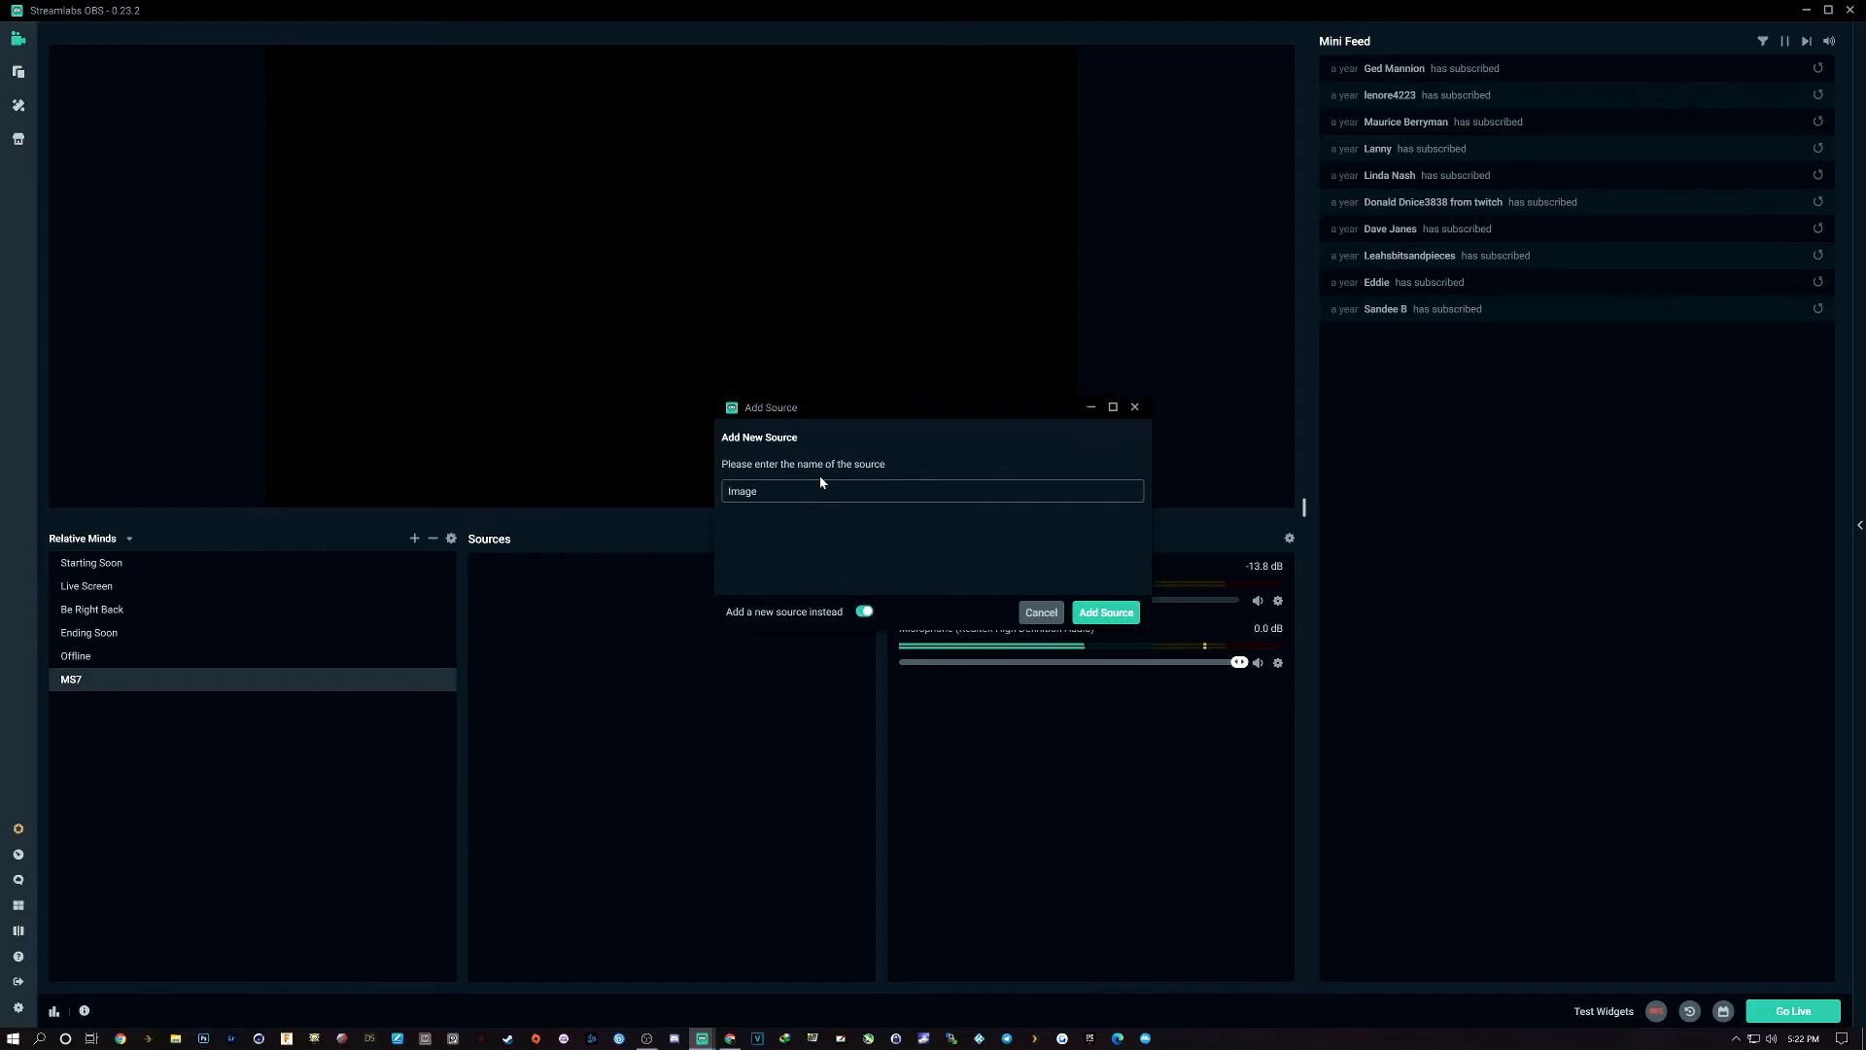
{"action": "left_click", "coordinate": [1104, 612]}
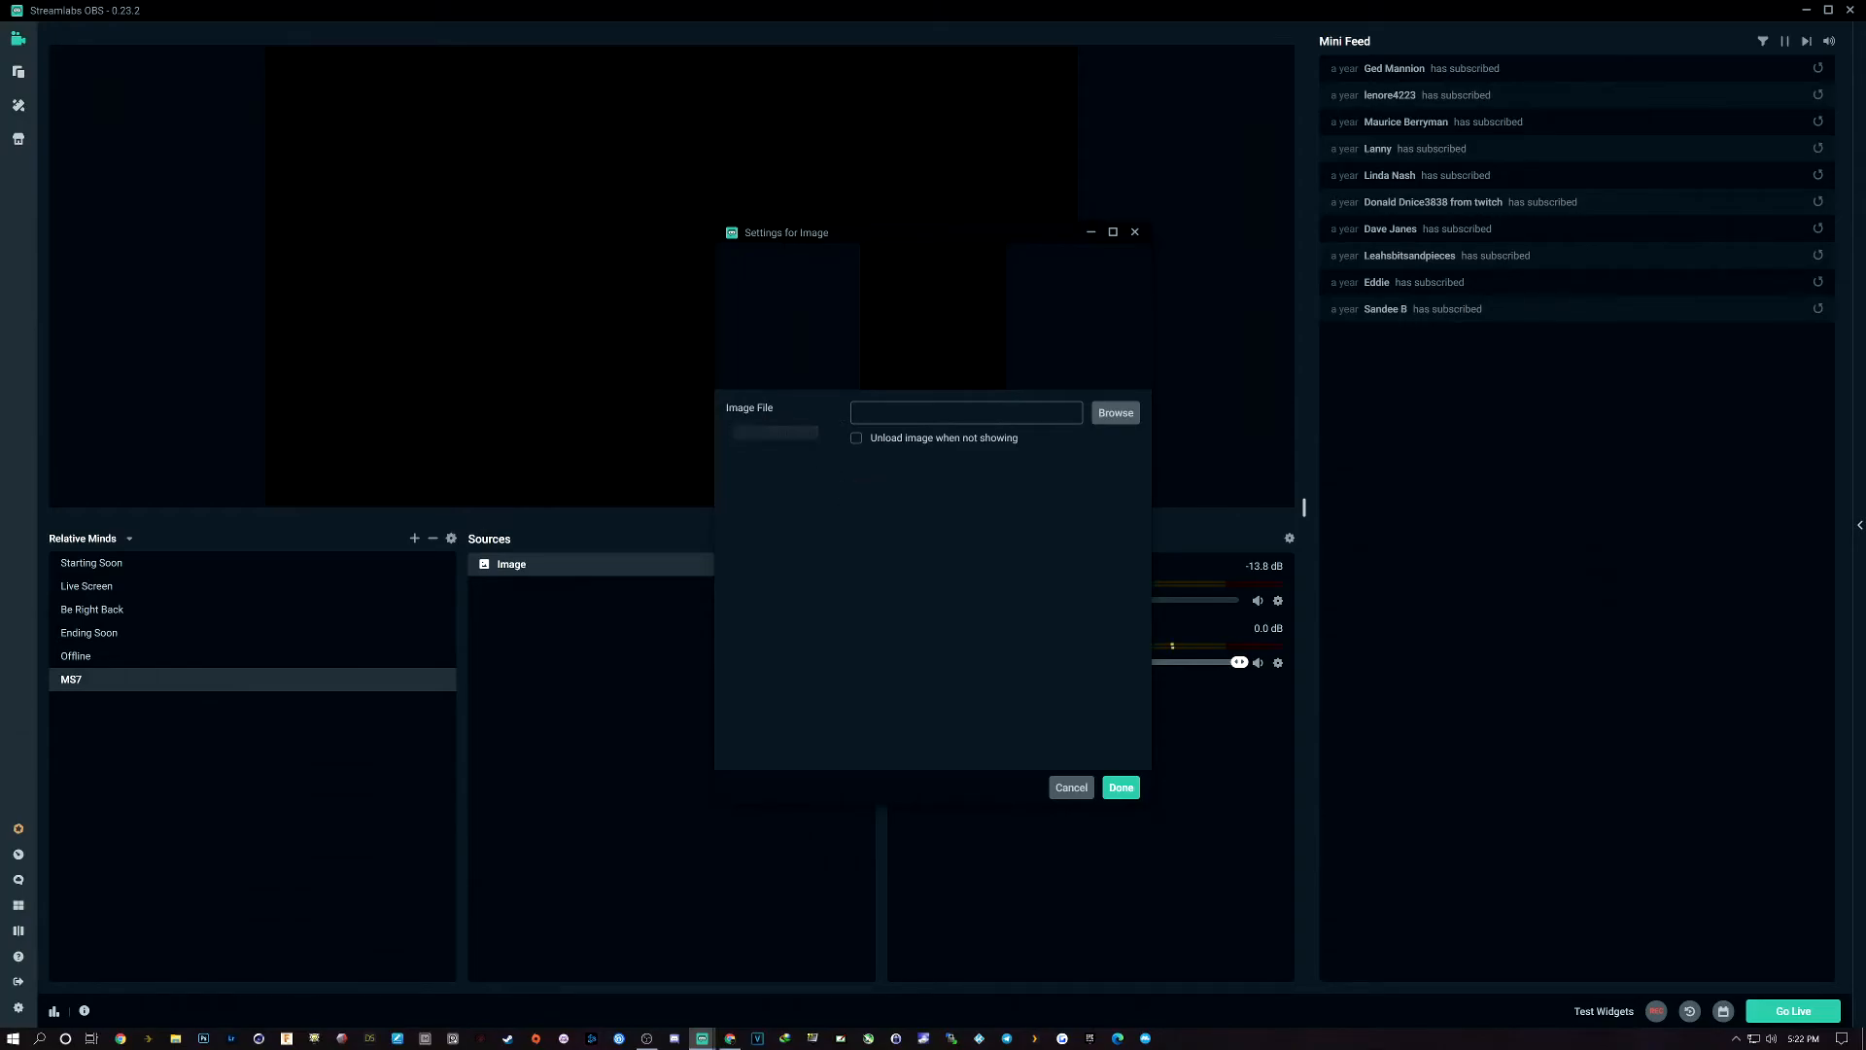
Load ms7background3.jpg from the MS7 folder into the image source and enlarge it to fill the whole canvas
{"action": "left_click", "coordinate": [1116, 413]}
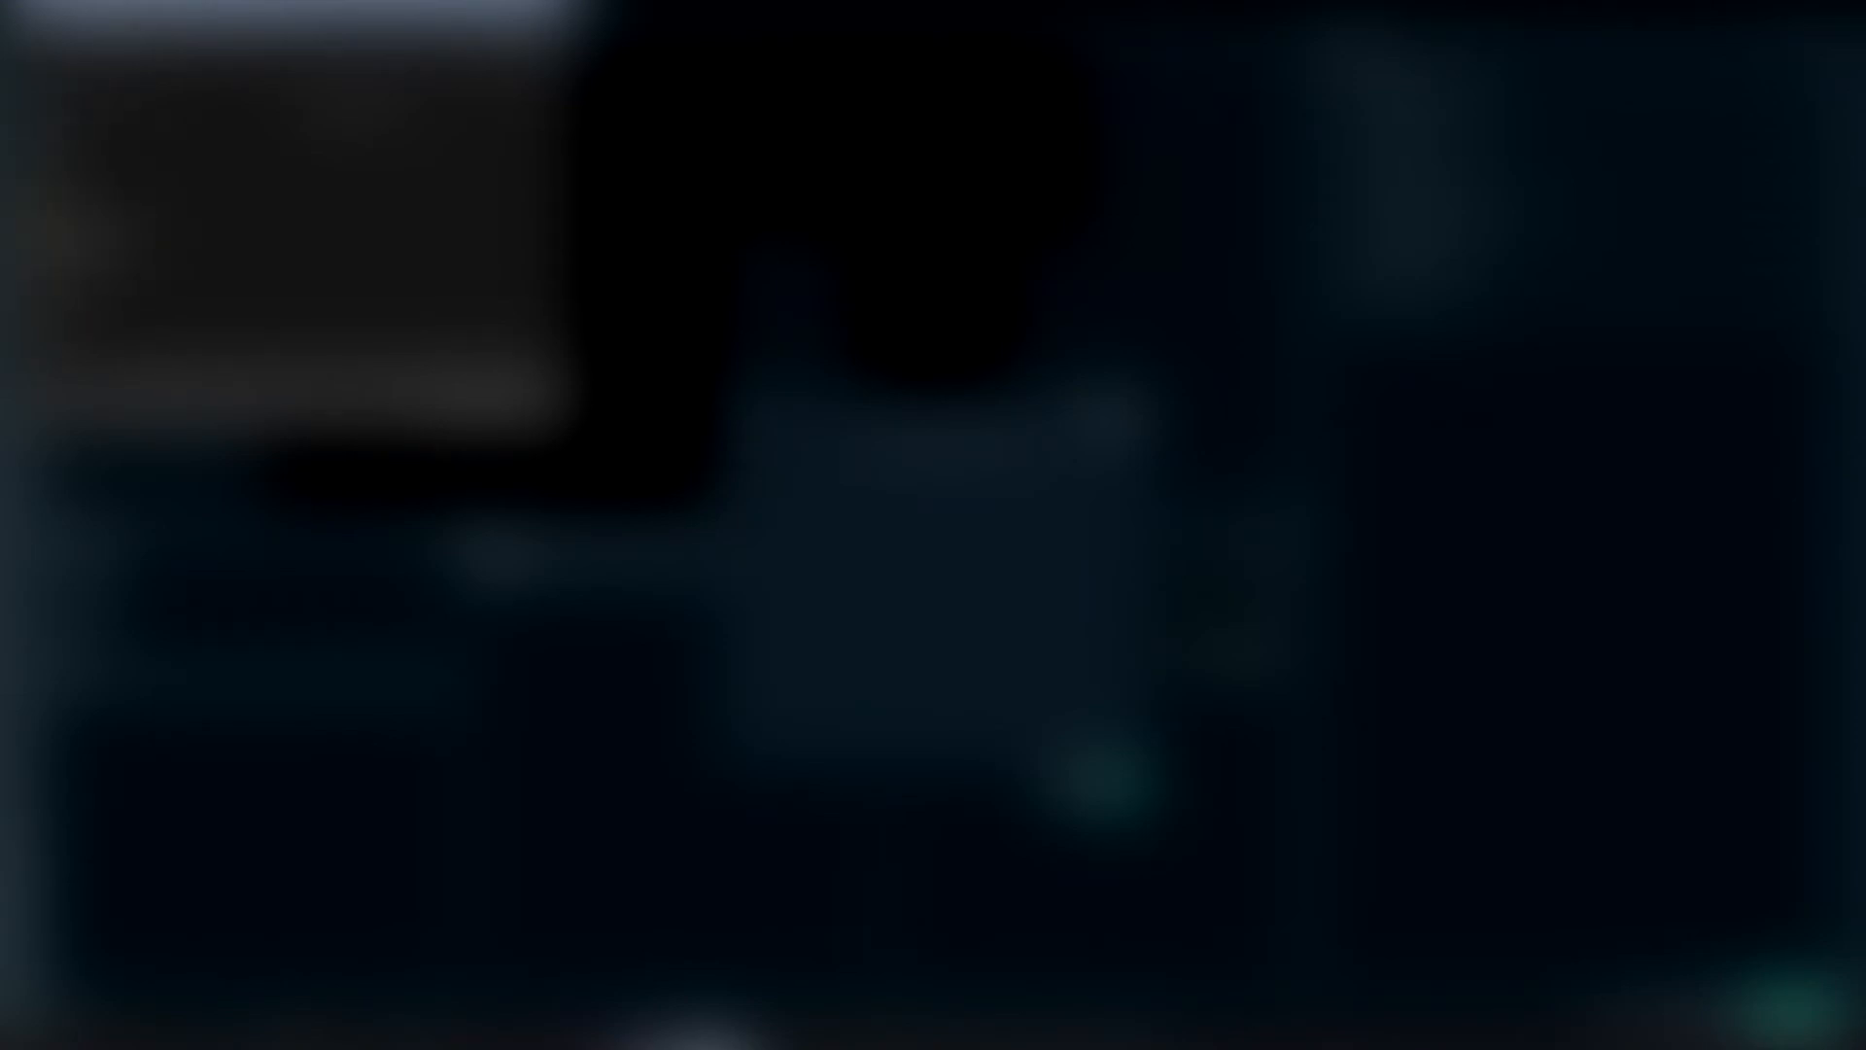
{"action": "left_click_drag", "start_coordinate": [291, 12], "coordinate": [298, 56]}
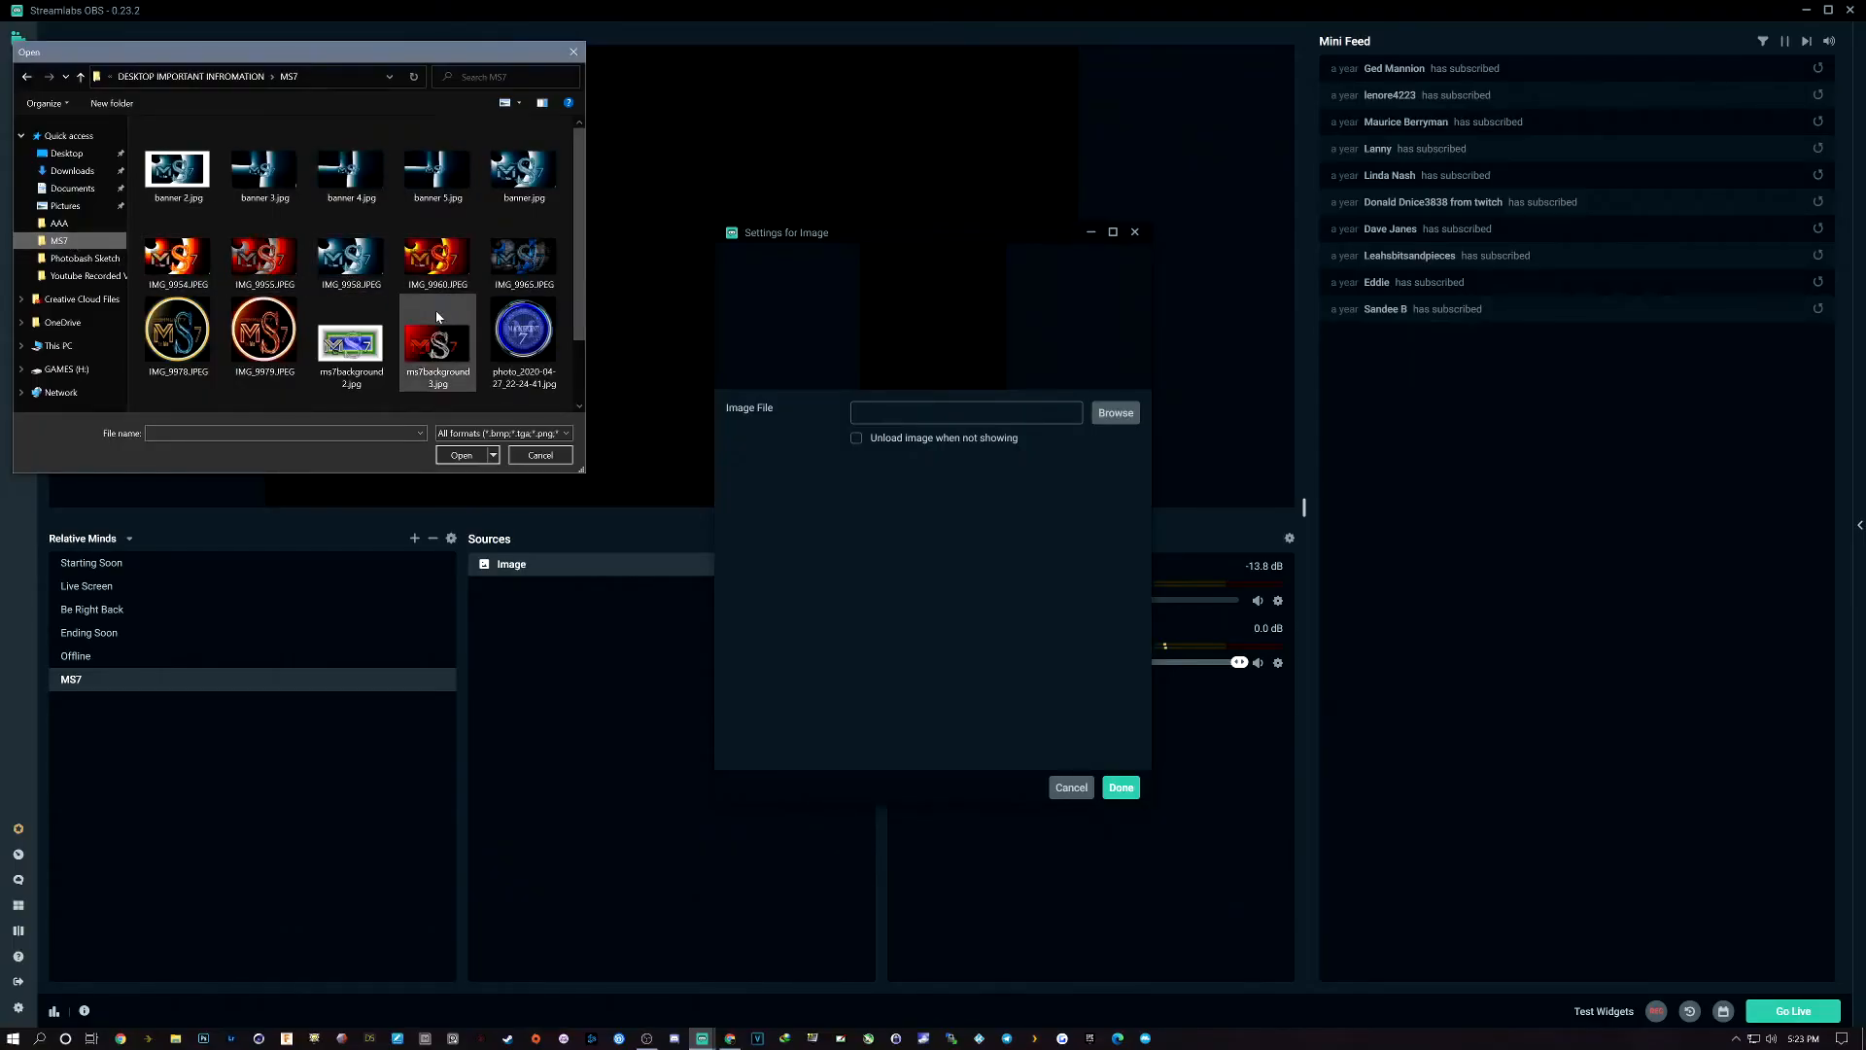
{"action": "left_click", "coordinate": [440, 360]}
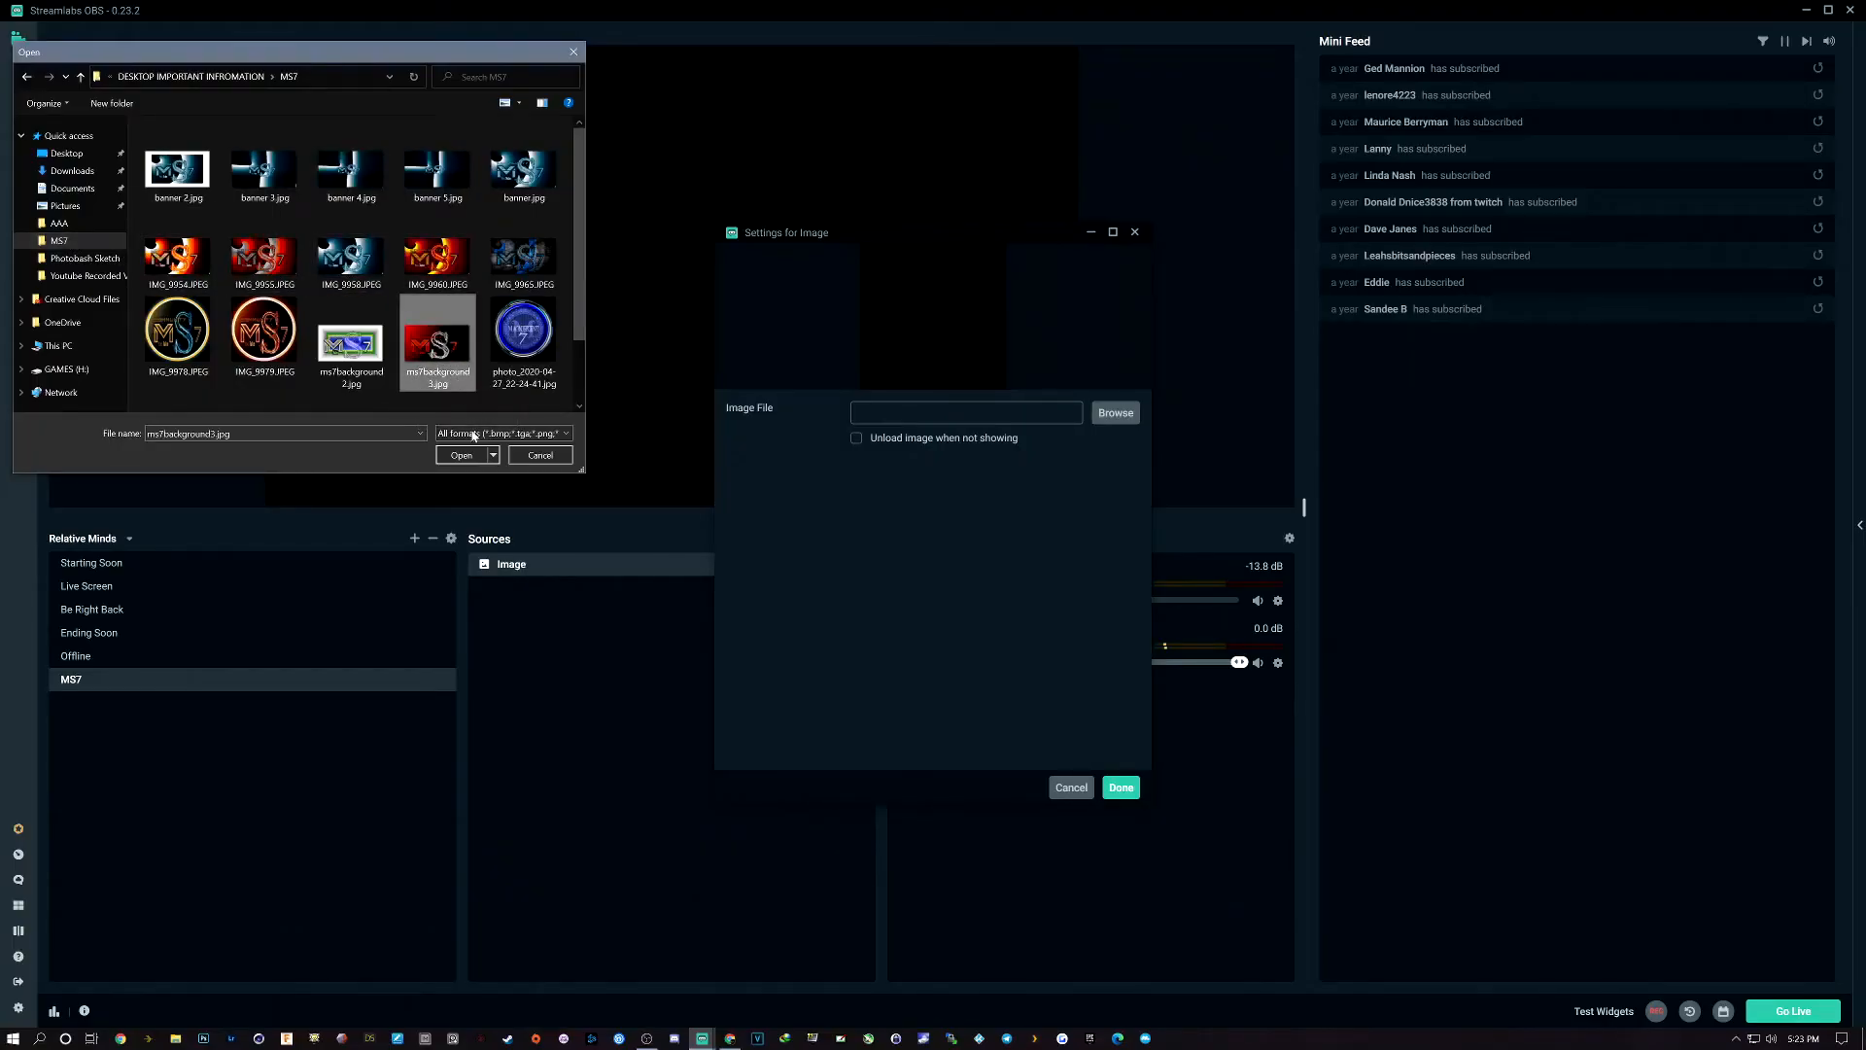
{"action": "left_click", "coordinate": [457, 455]}
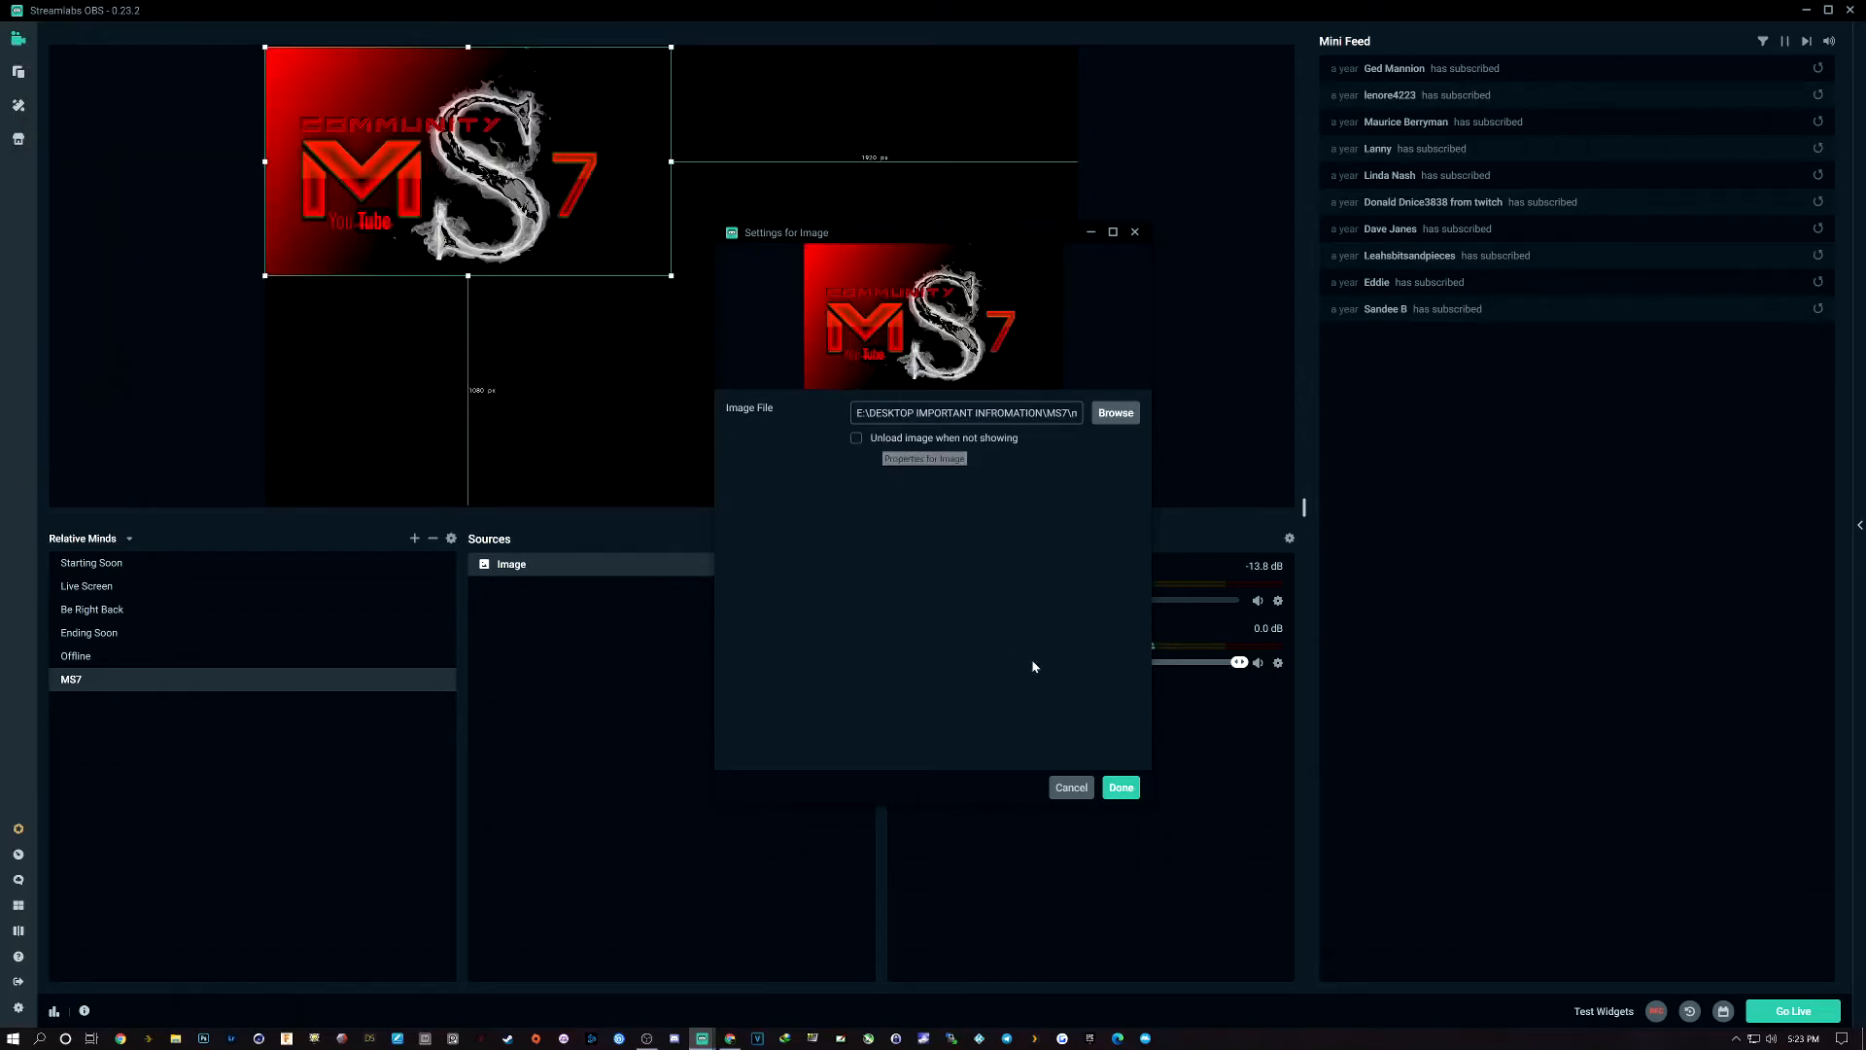
{"action": "left_click", "coordinate": [1122, 788]}
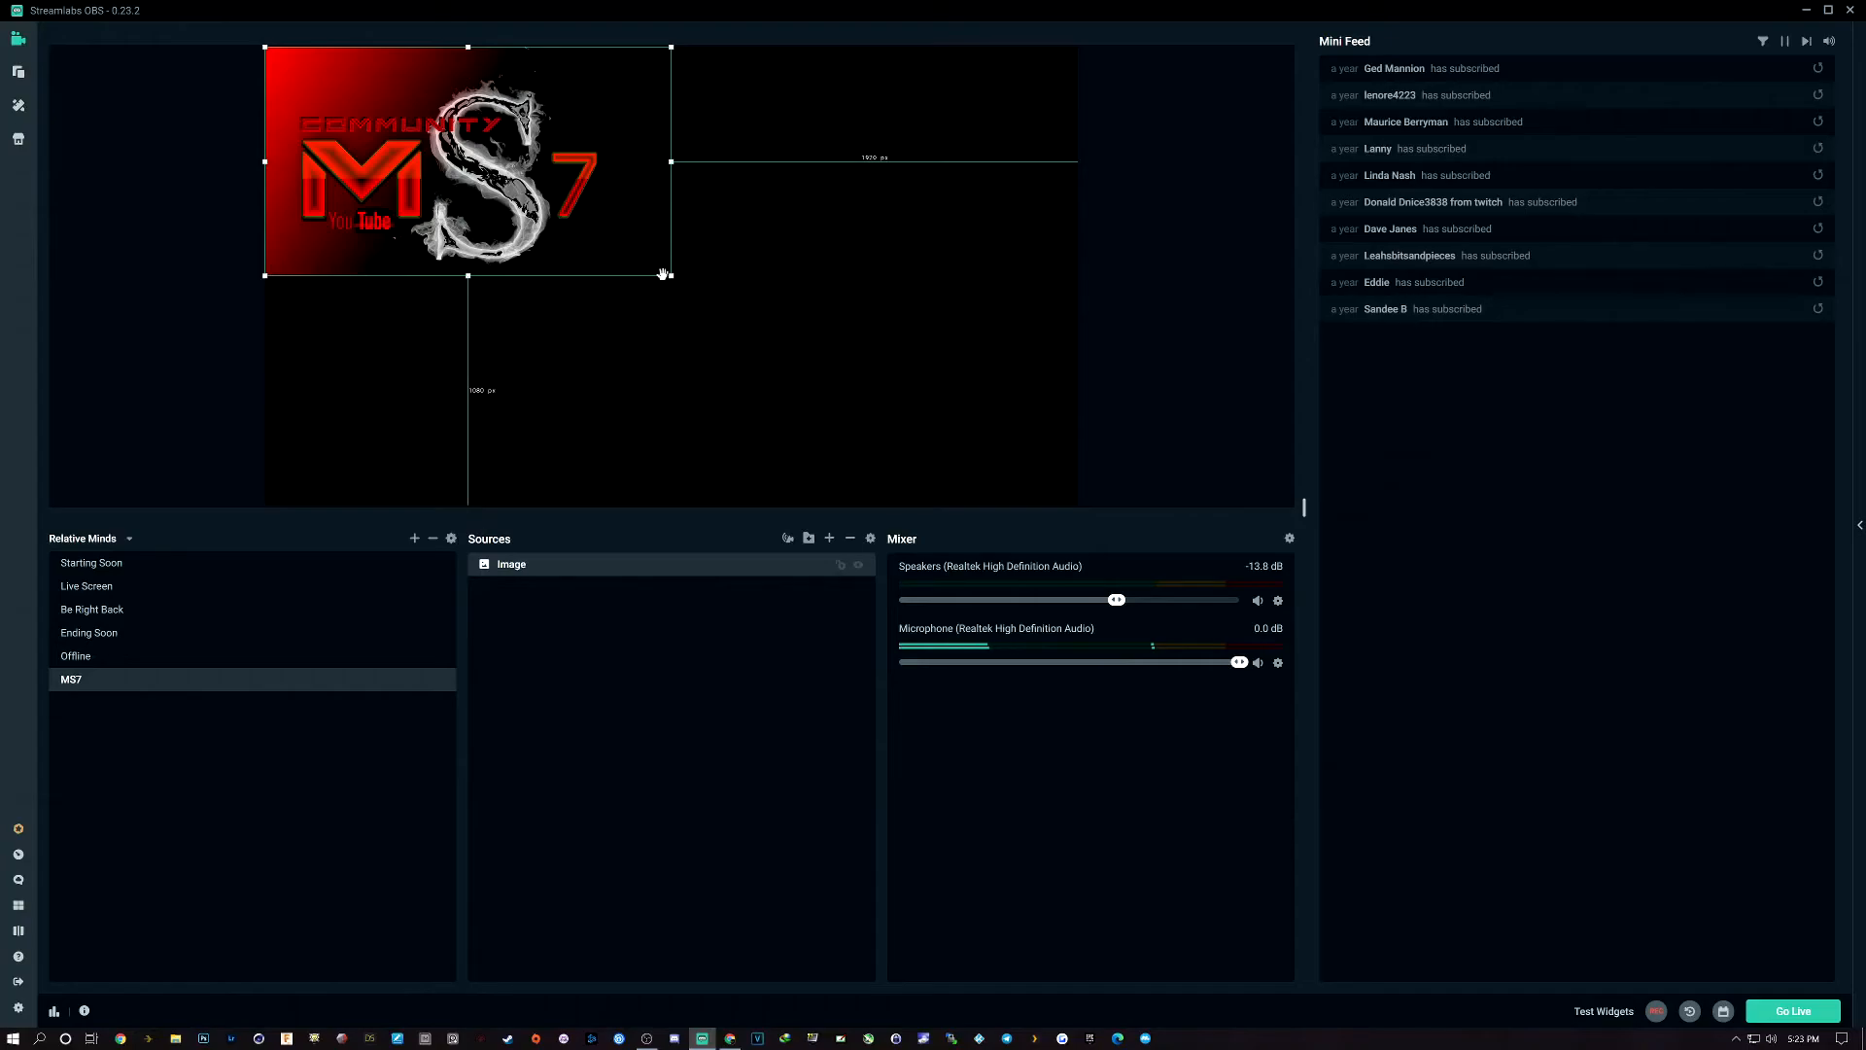
{"action": "left_click_drag", "start_coordinate": [671, 276], "coordinate": [688, 293]}
{"action": "left_click_drag", "start_coordinate": [921, 416], "coordinate": [1079, 506]}
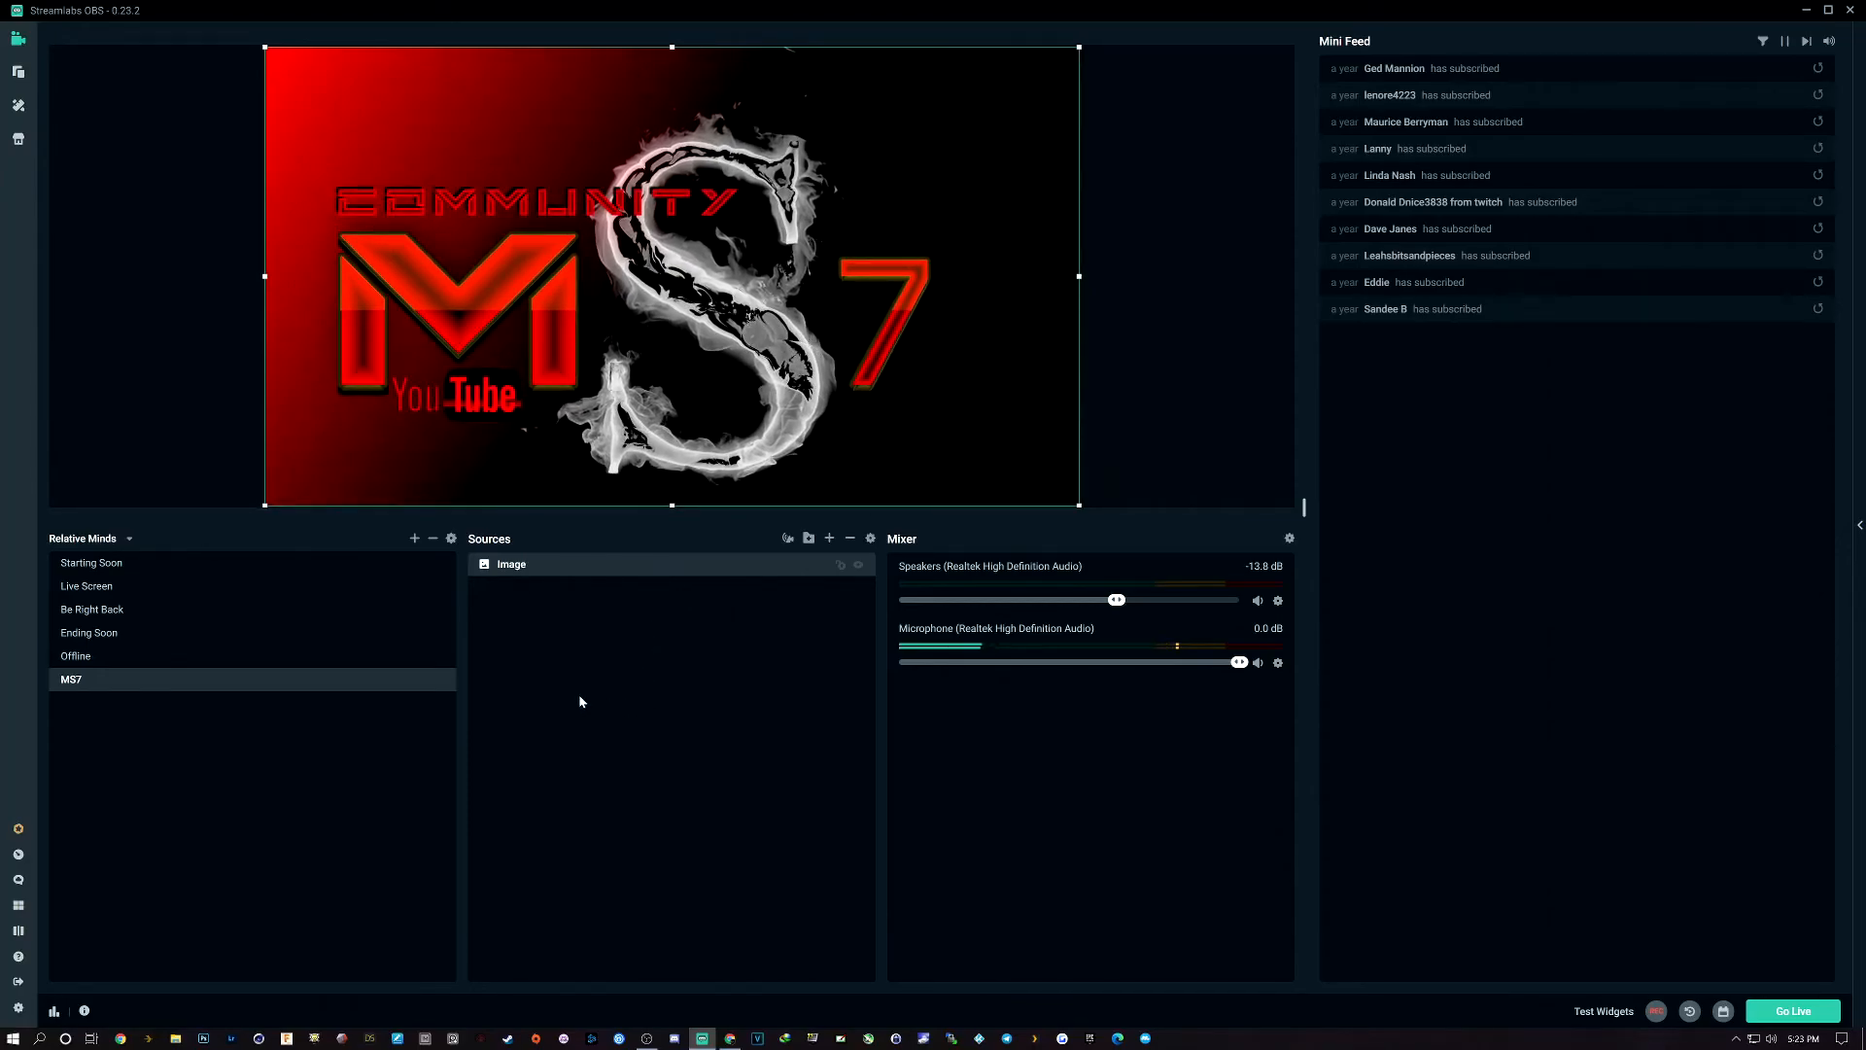
Preview the existing scenes from Offline up through Starting Soon, ending back on the MS7 scene
{"action": "left_click", "coordinate": [1287, 281]}
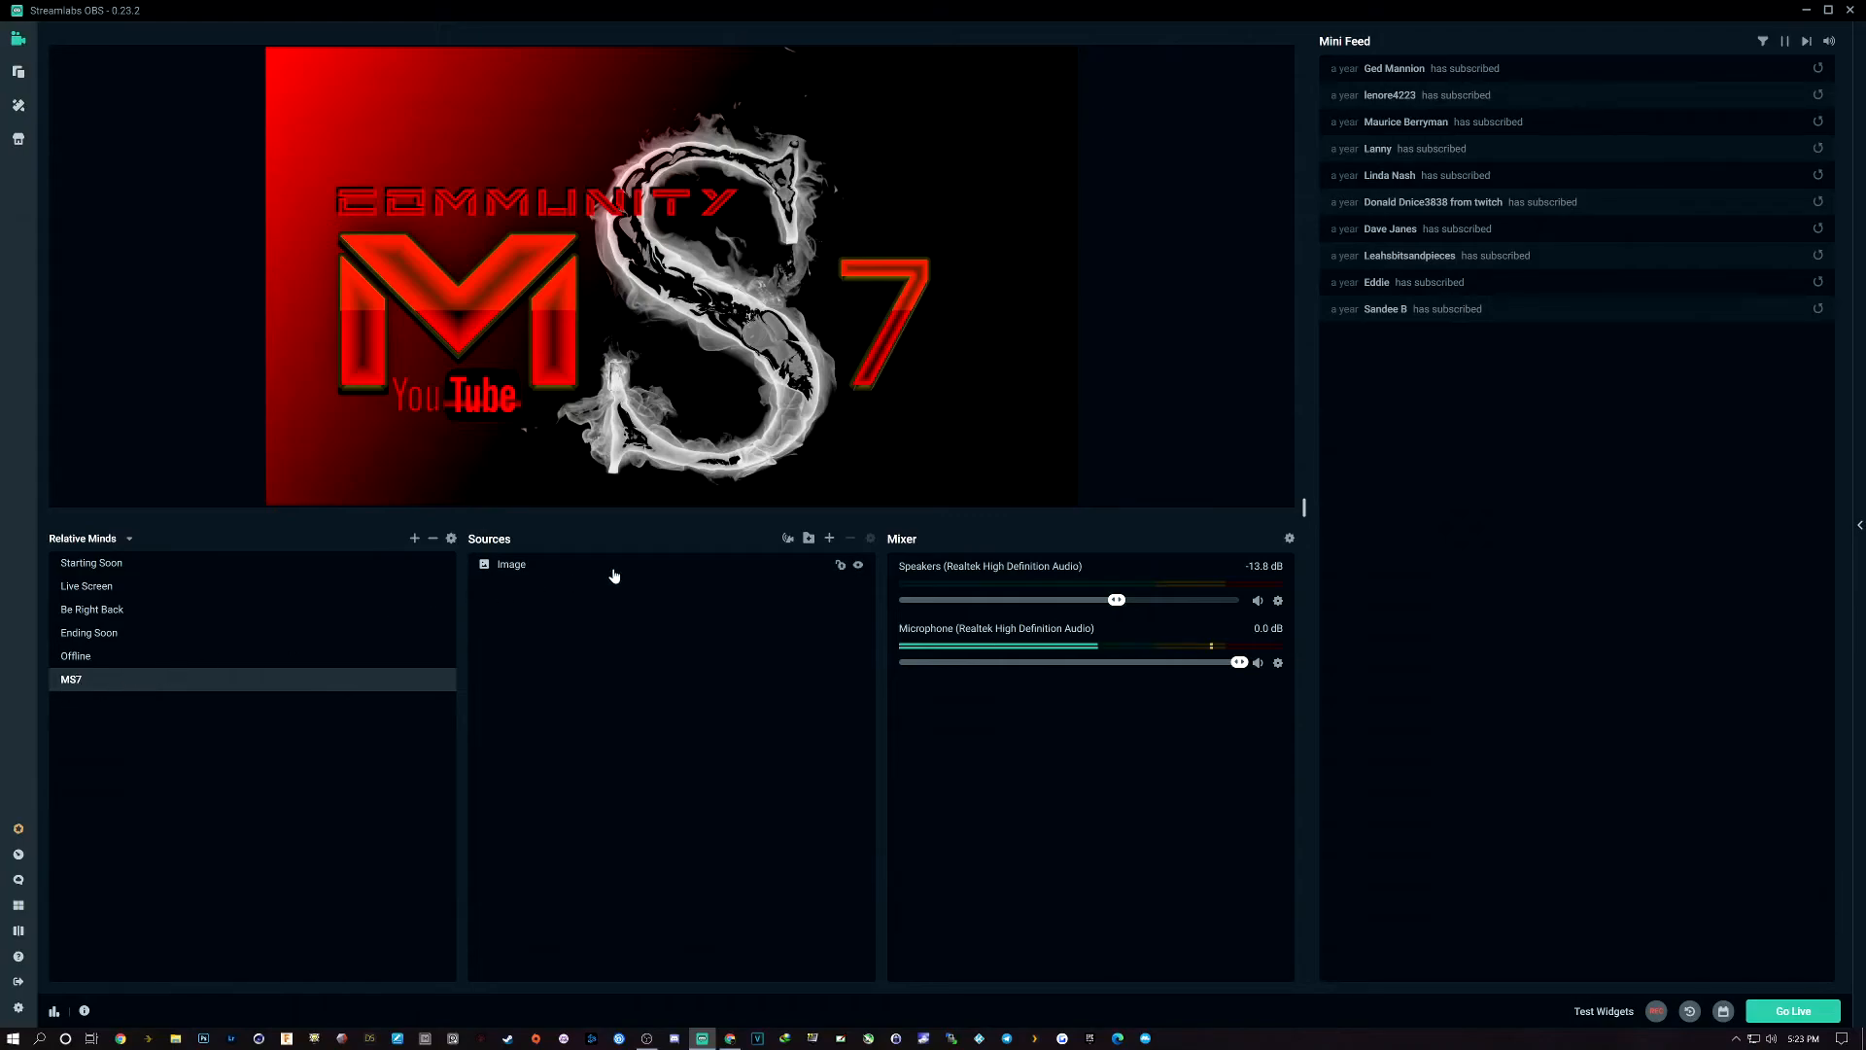
{"action": "left_click", "coordinate": [528, 571]}
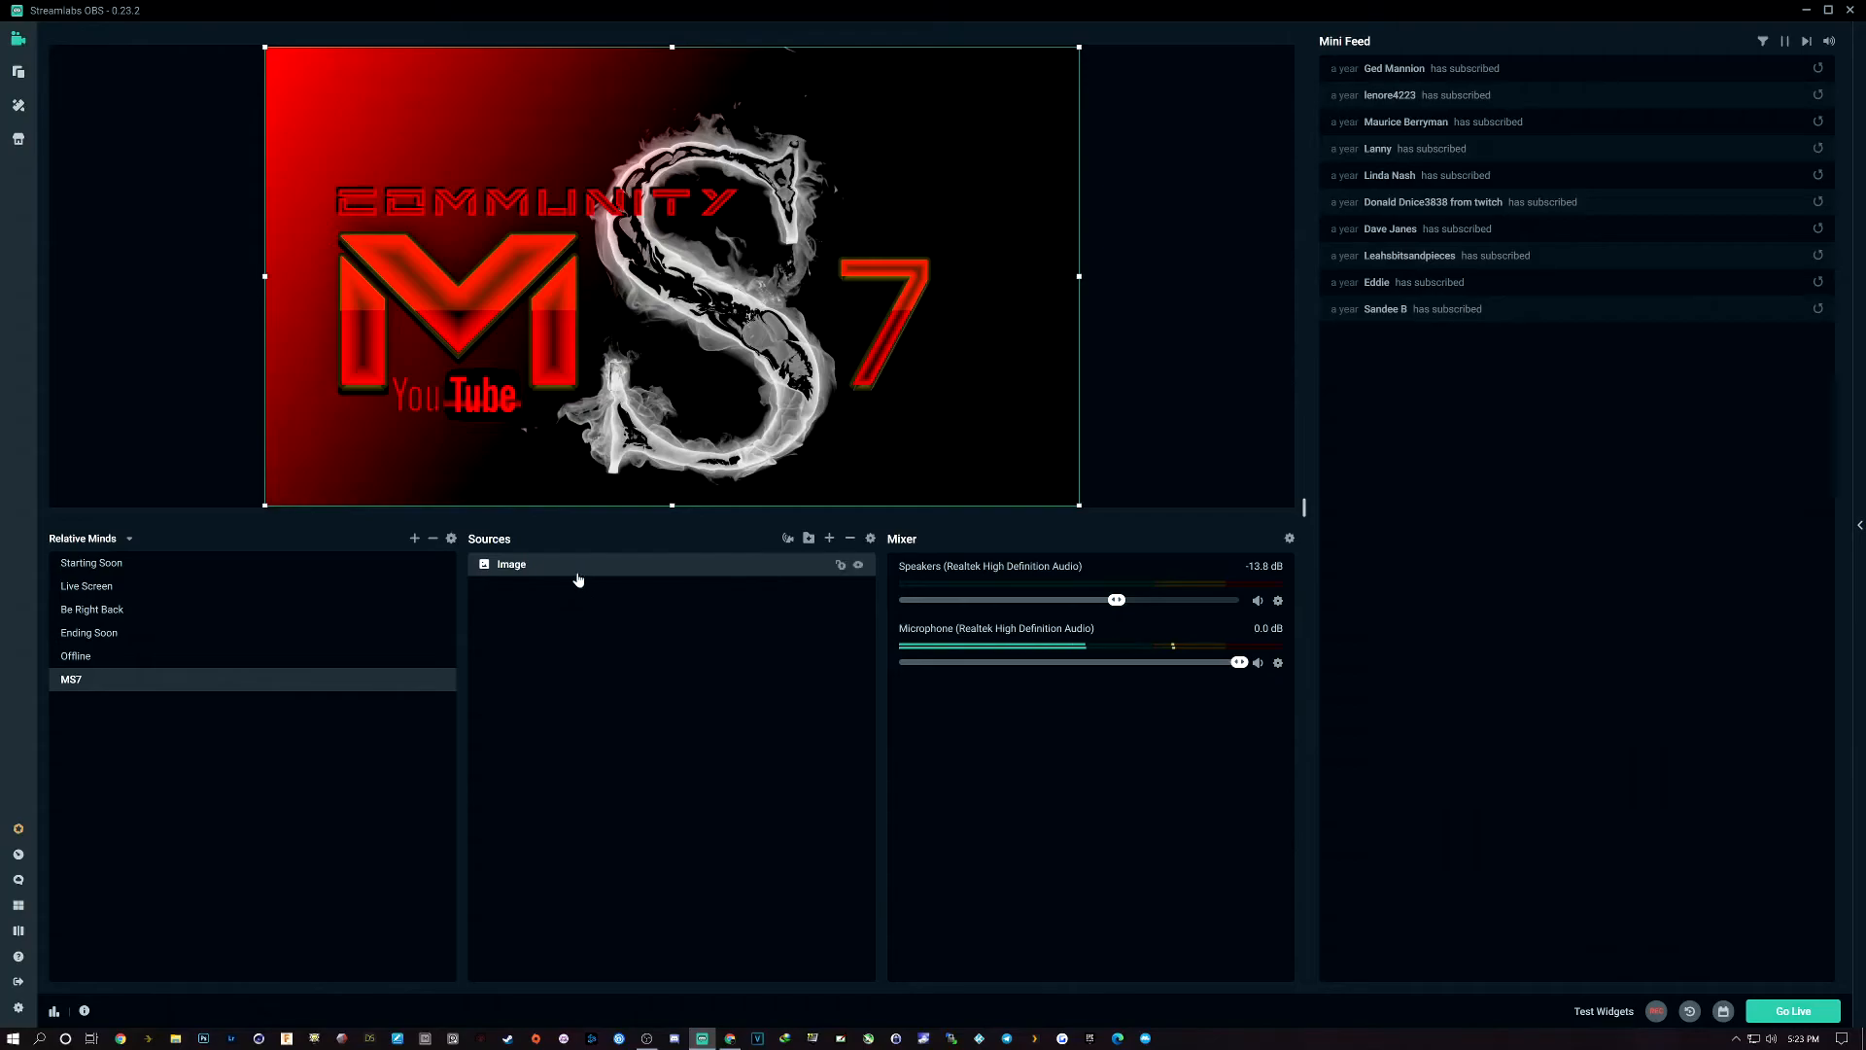
{"action": "left_click", "coordinate": [83, 658]}
{"action": "key", "text": "Up"}
{"action": "key", "text": "Up"}
{"action": "key", "text": "Up"}
{"action": "key", "text": "Up"}
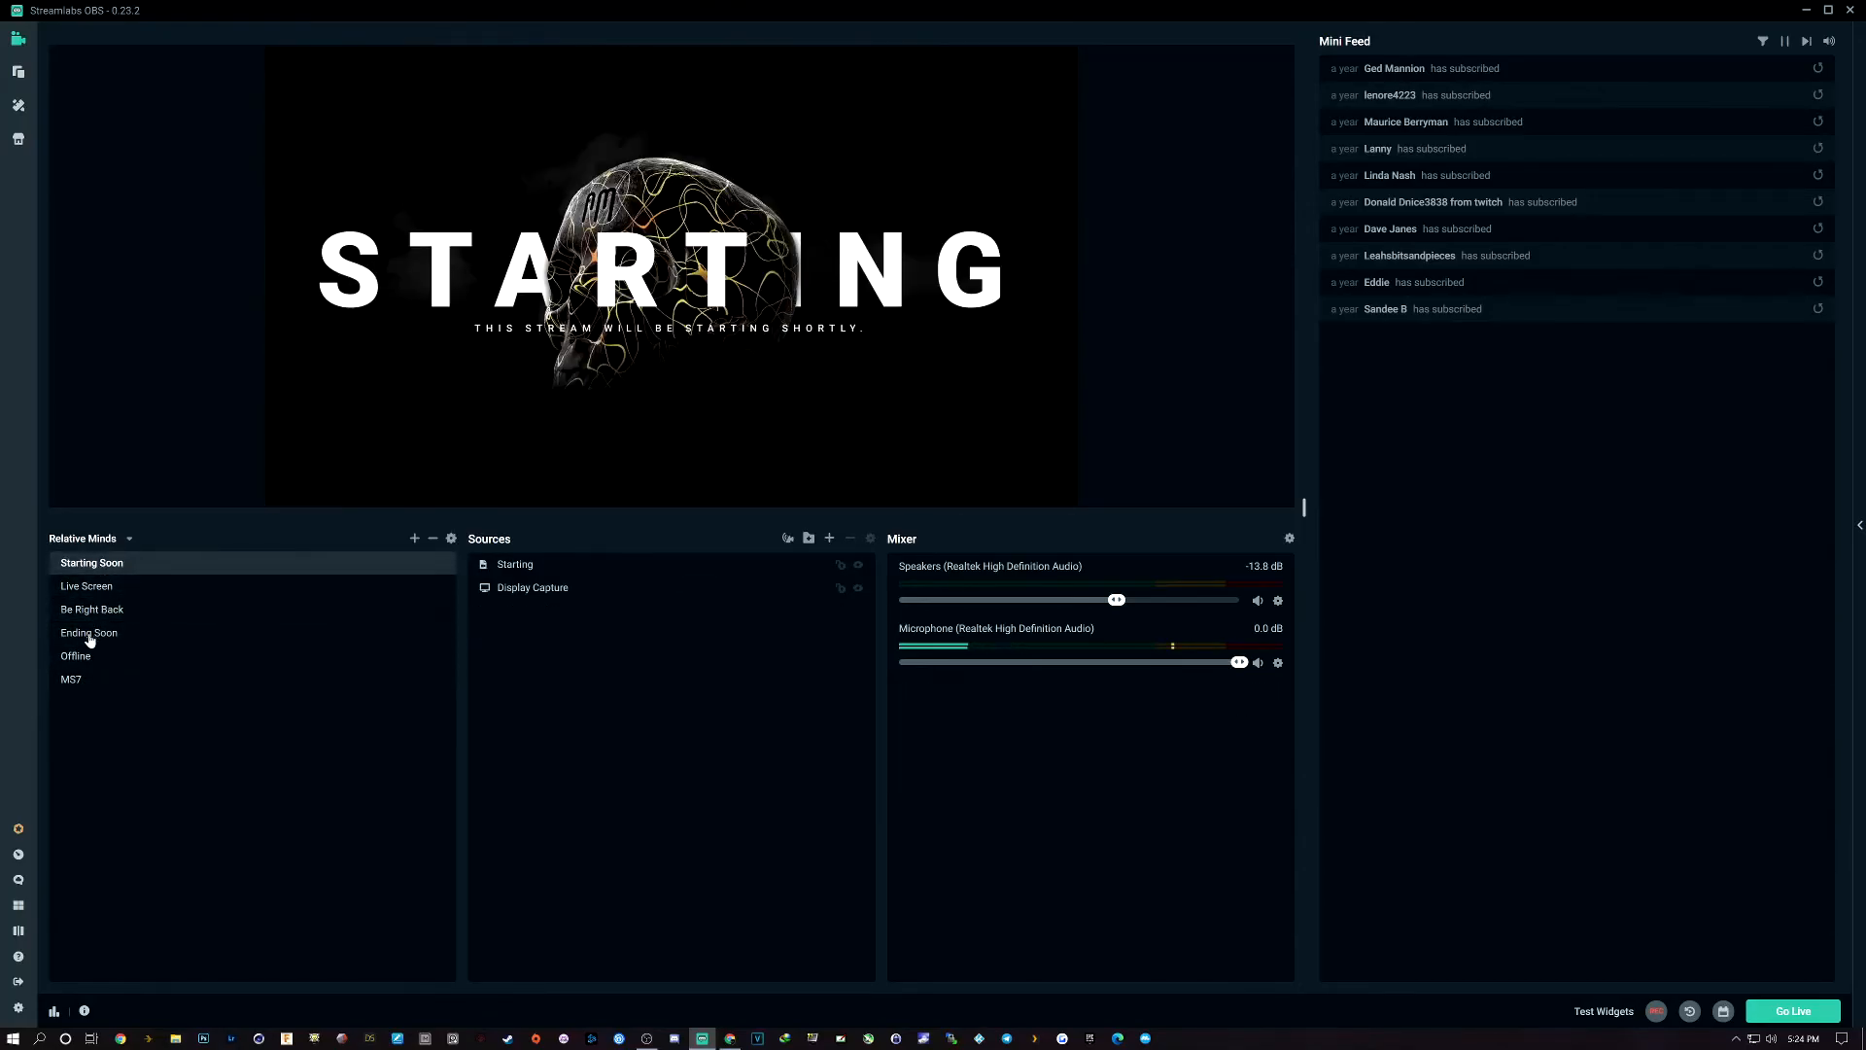
{"action": "left_click", "coordinate": [72, 687]}
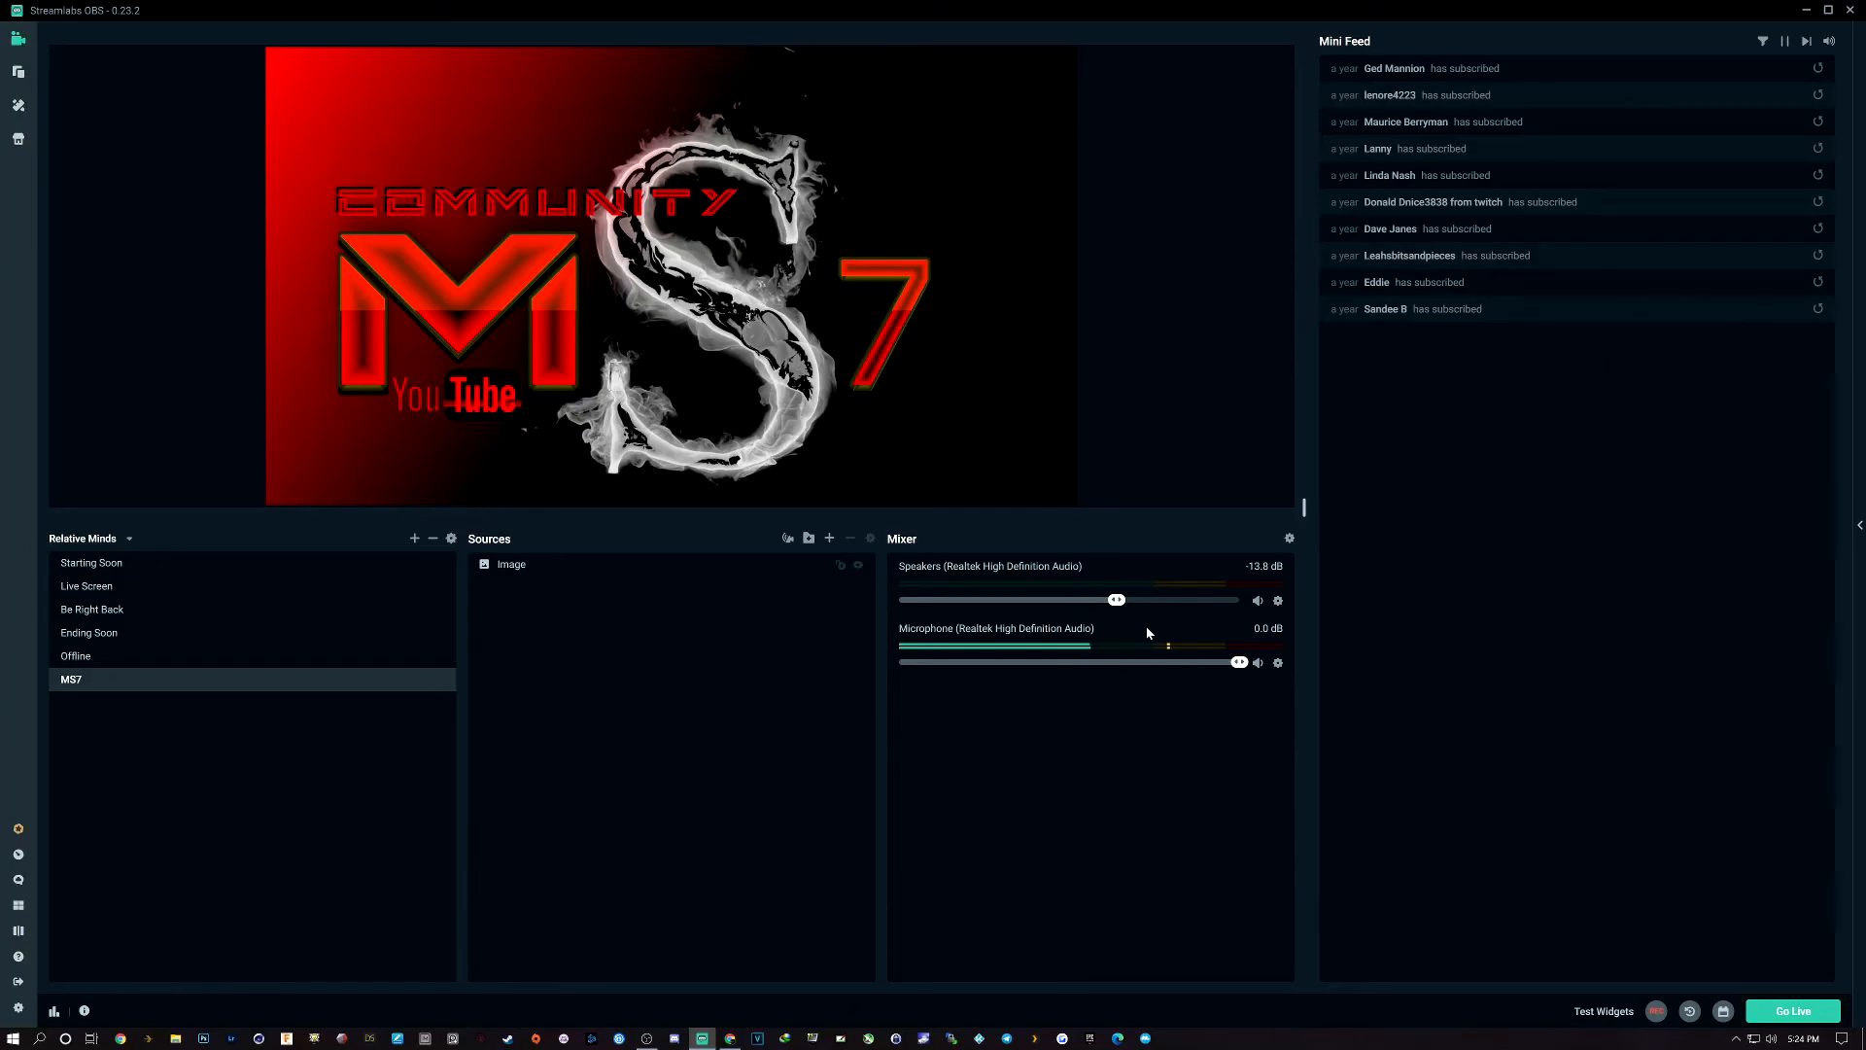
Review the mixer's advanced audio settings for the speakers and microphone, keeping the preview uncovered, and close them
{"action": "left_click", "coordinate": [1289, 541]}
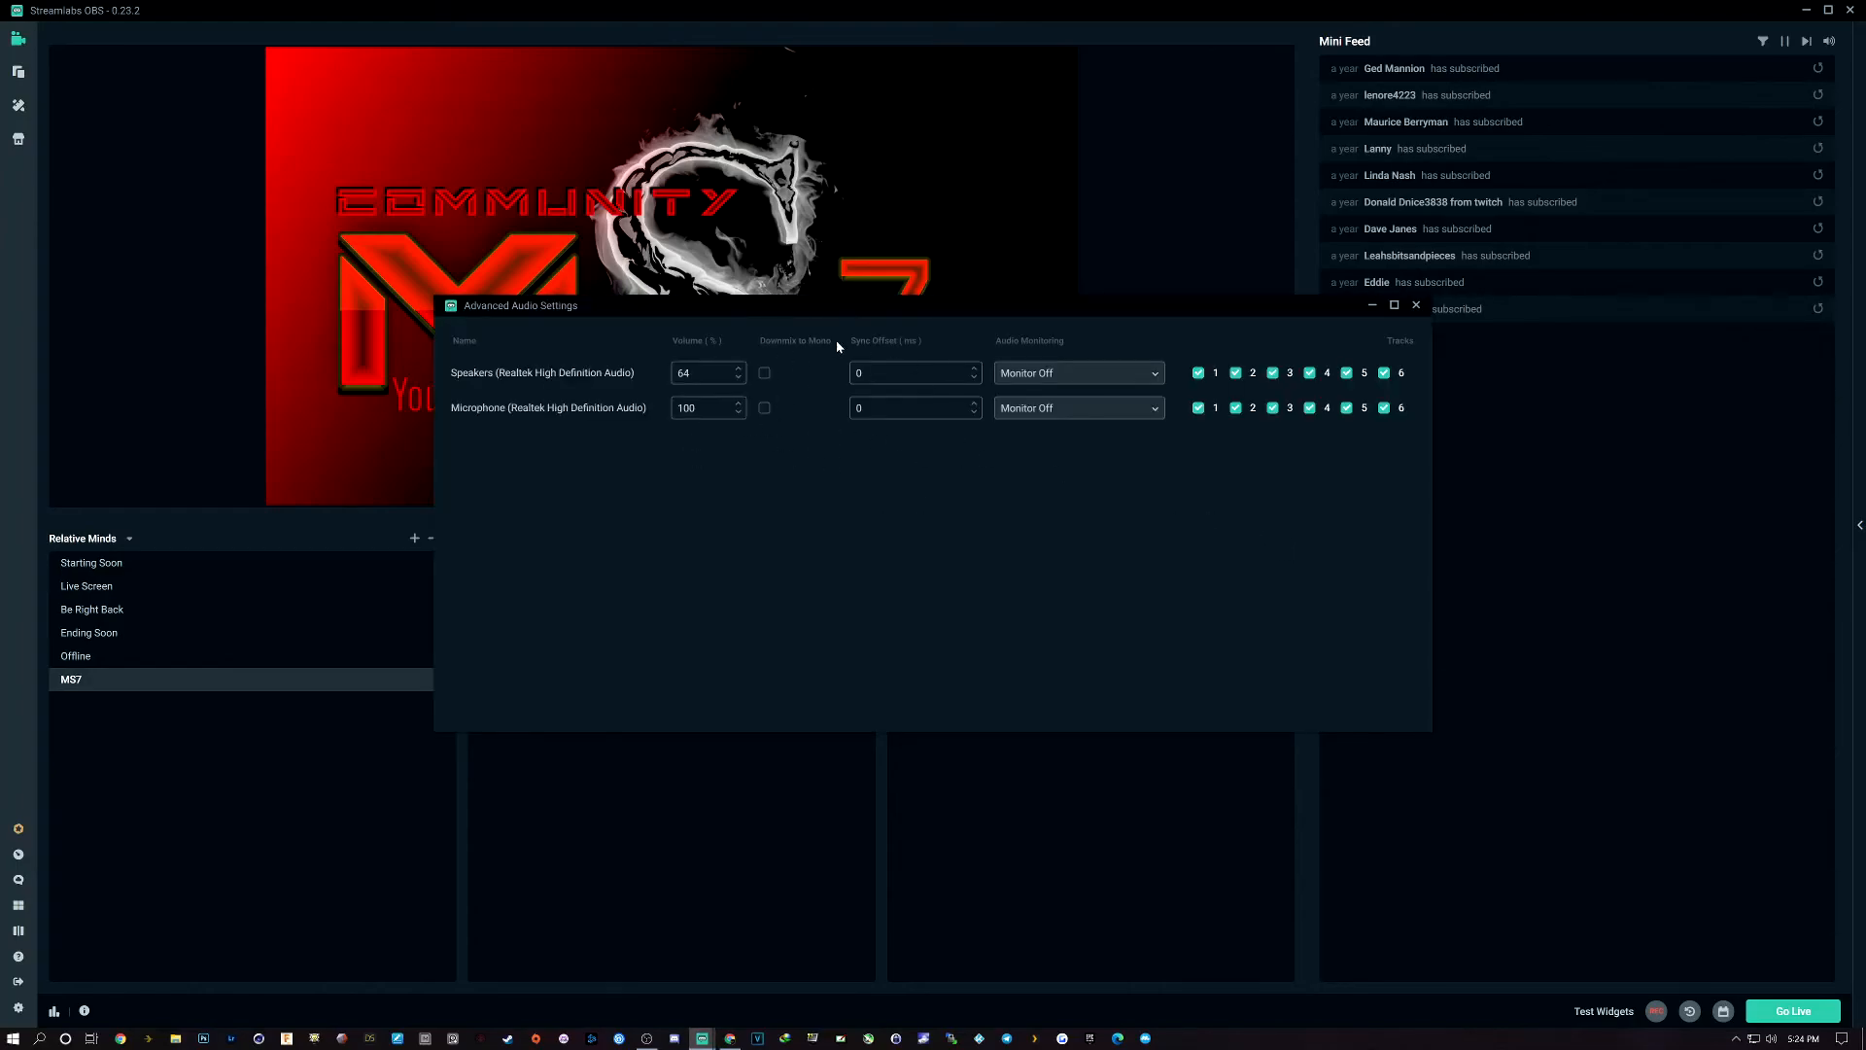
{"action": "left_click_drag", "start_coordinate": [1260, 305], "coordinate": [1094, 430]}
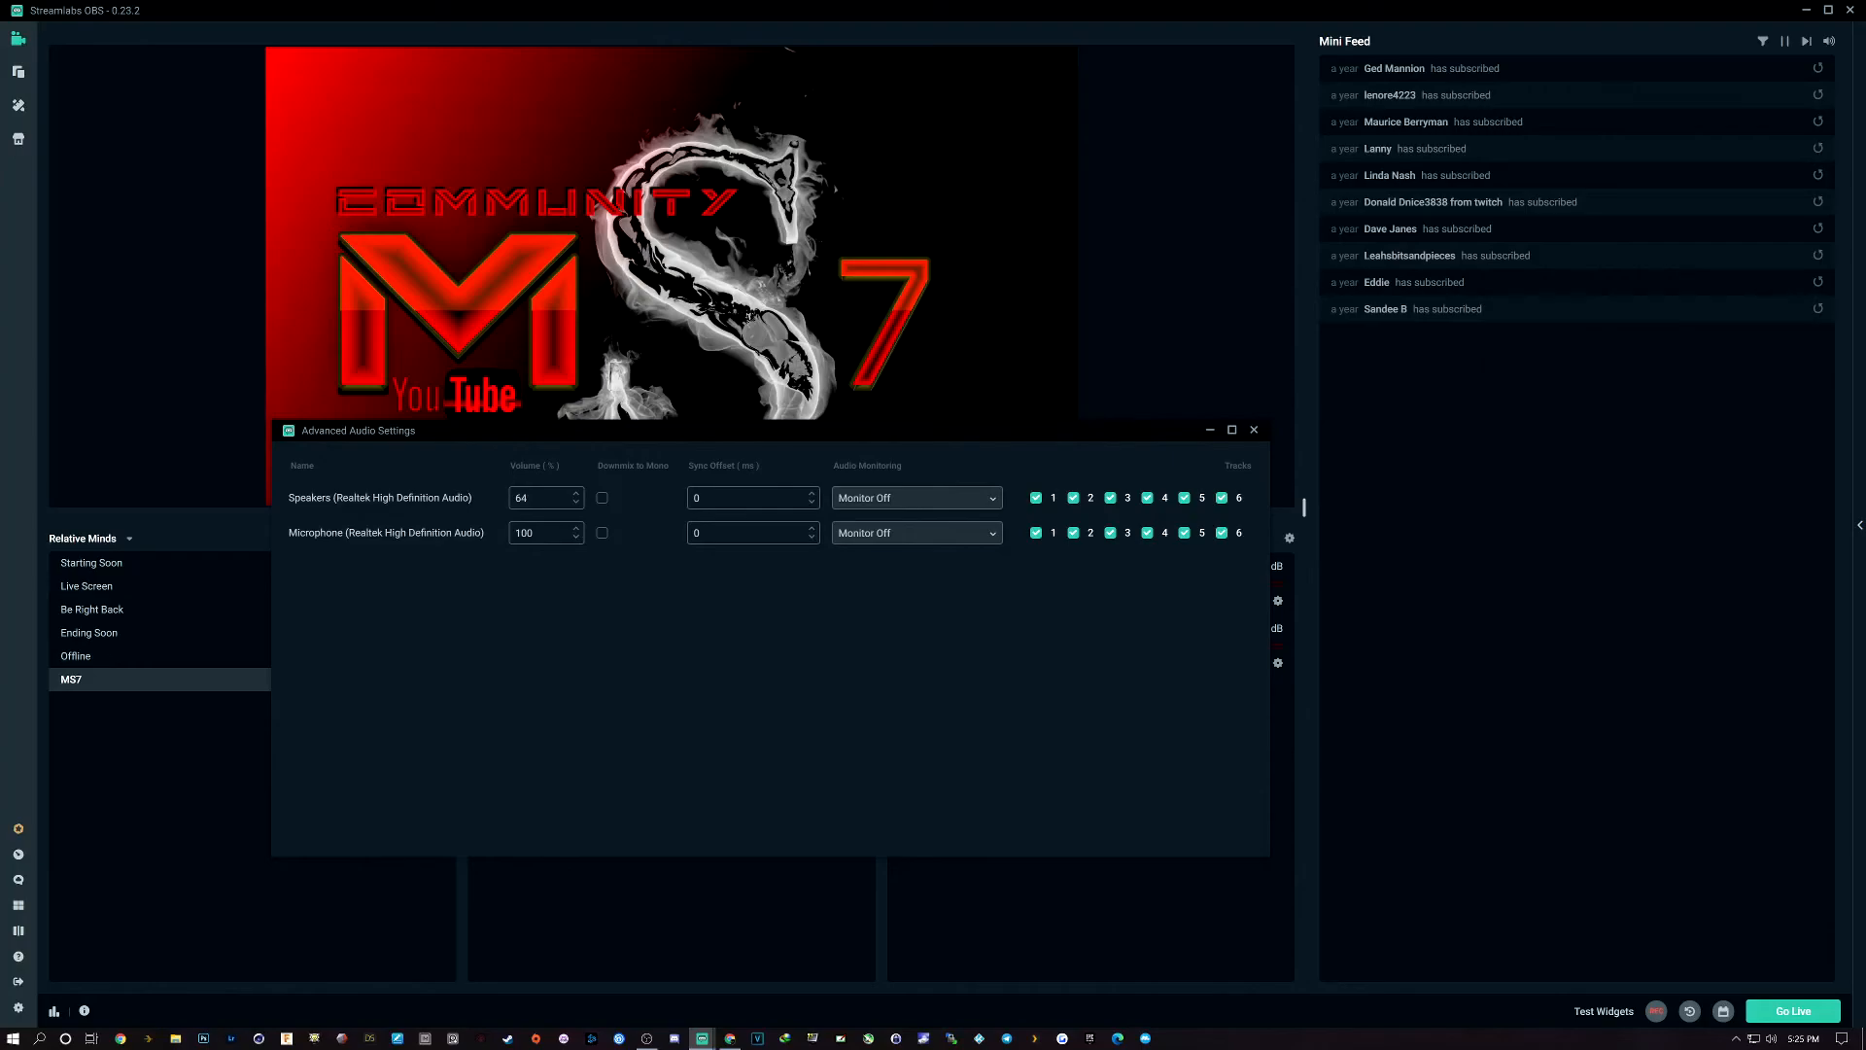
{"action": "left_click_drag", "start_coordinate": [933, 435], "coordinate": [968, 537]}
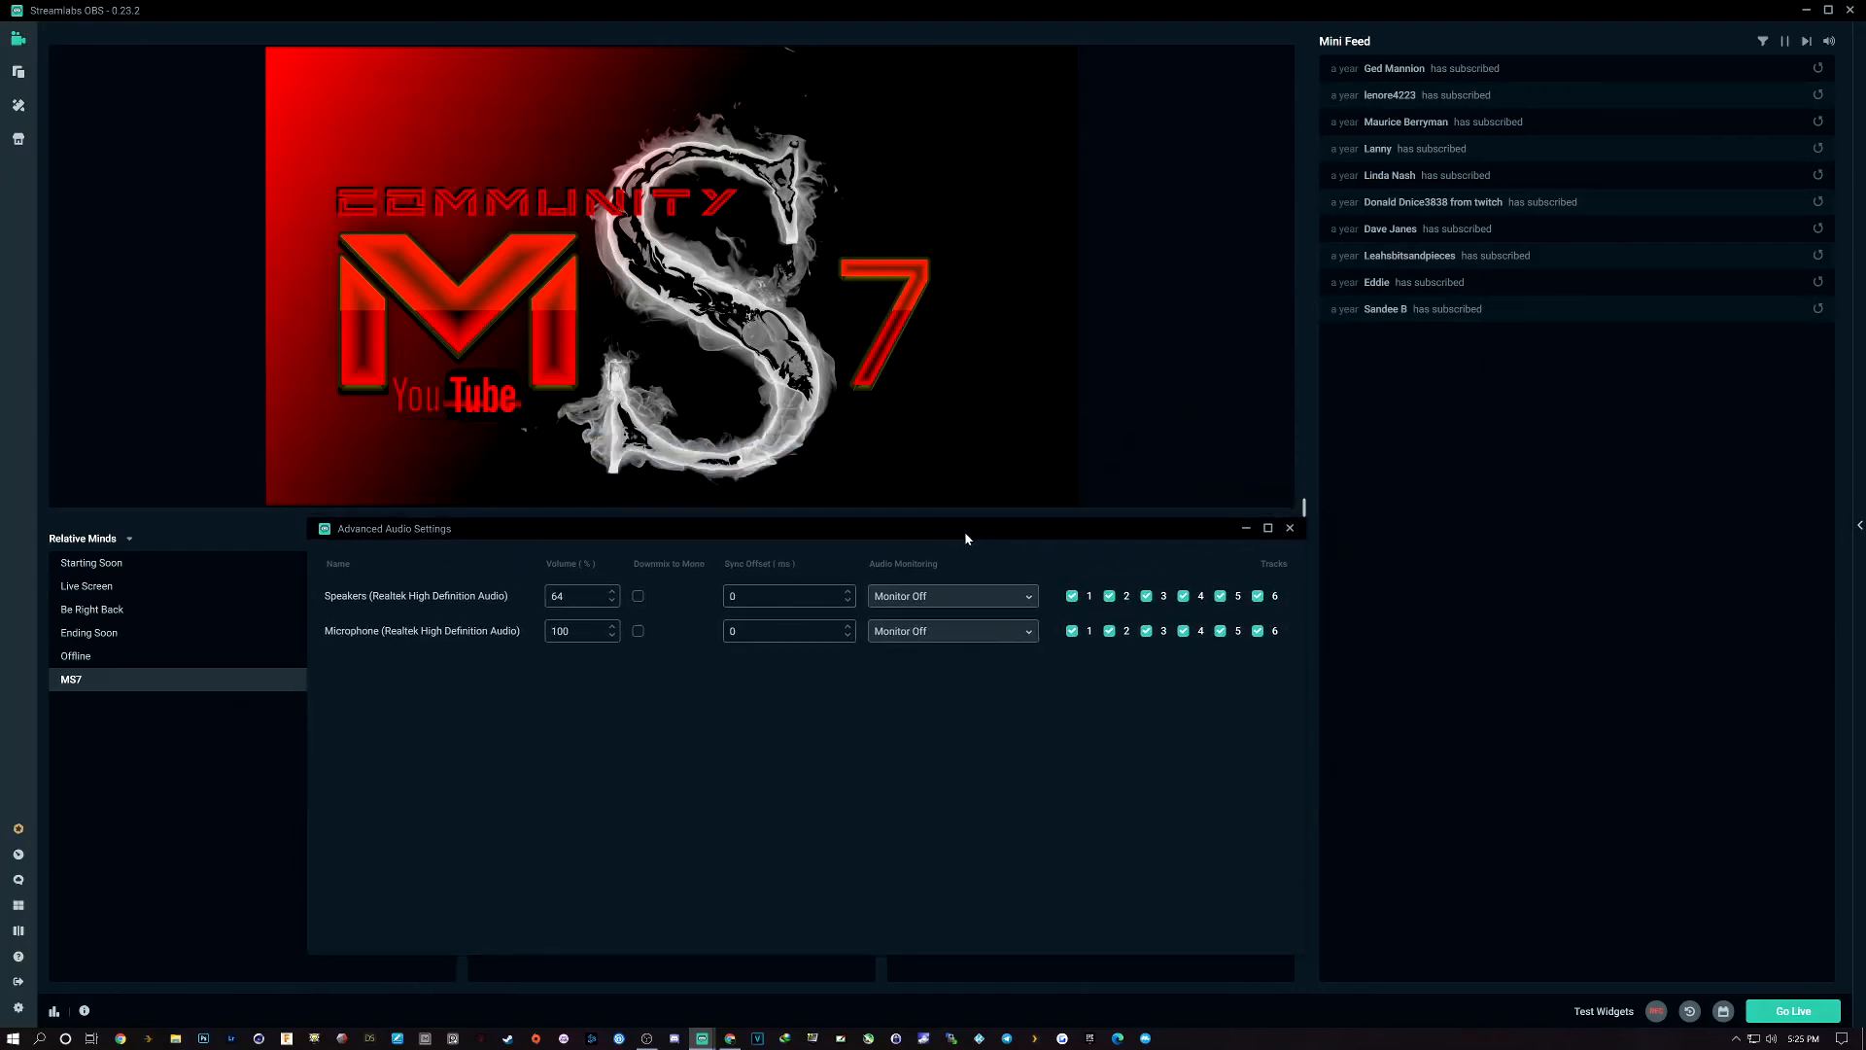
{"action": "left_click", "coordinate": [1290, 528]}
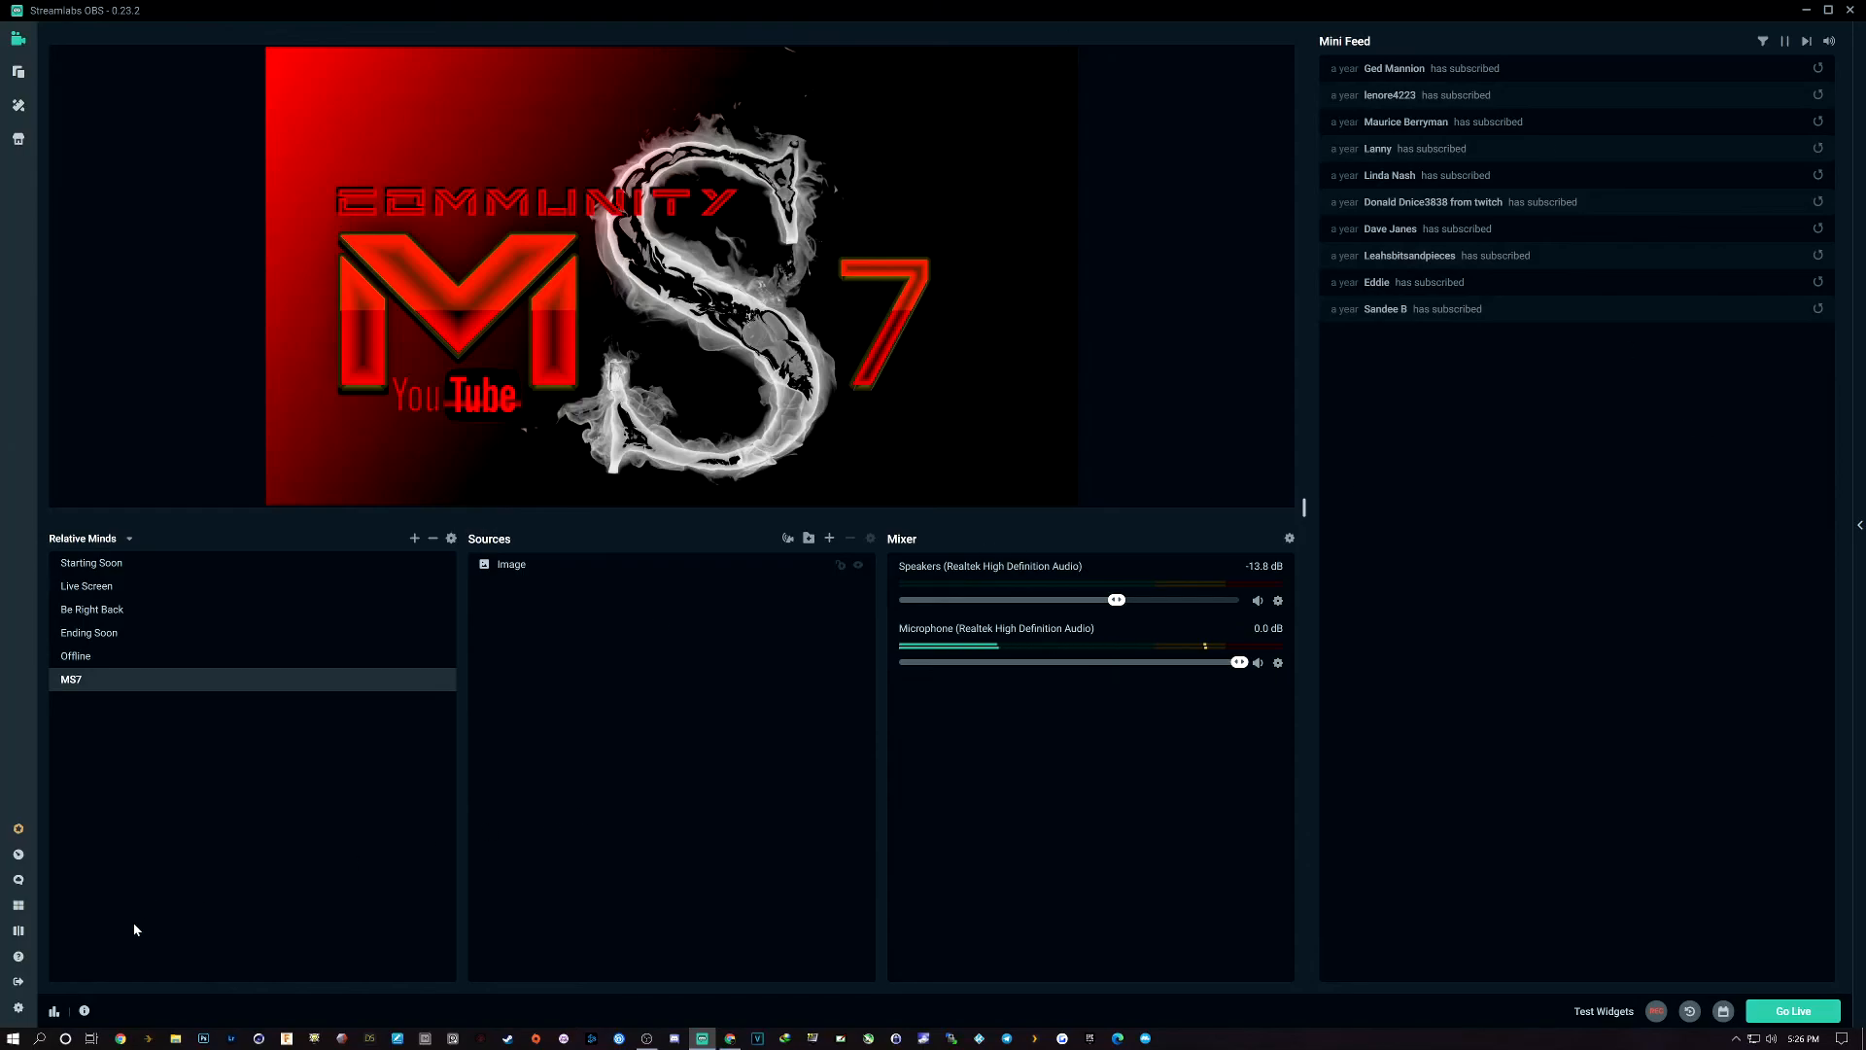
Check the notifications and the performance metrics, closing each window after viewing it
{"action": "left_click", "coordinate": [83, 1011]}
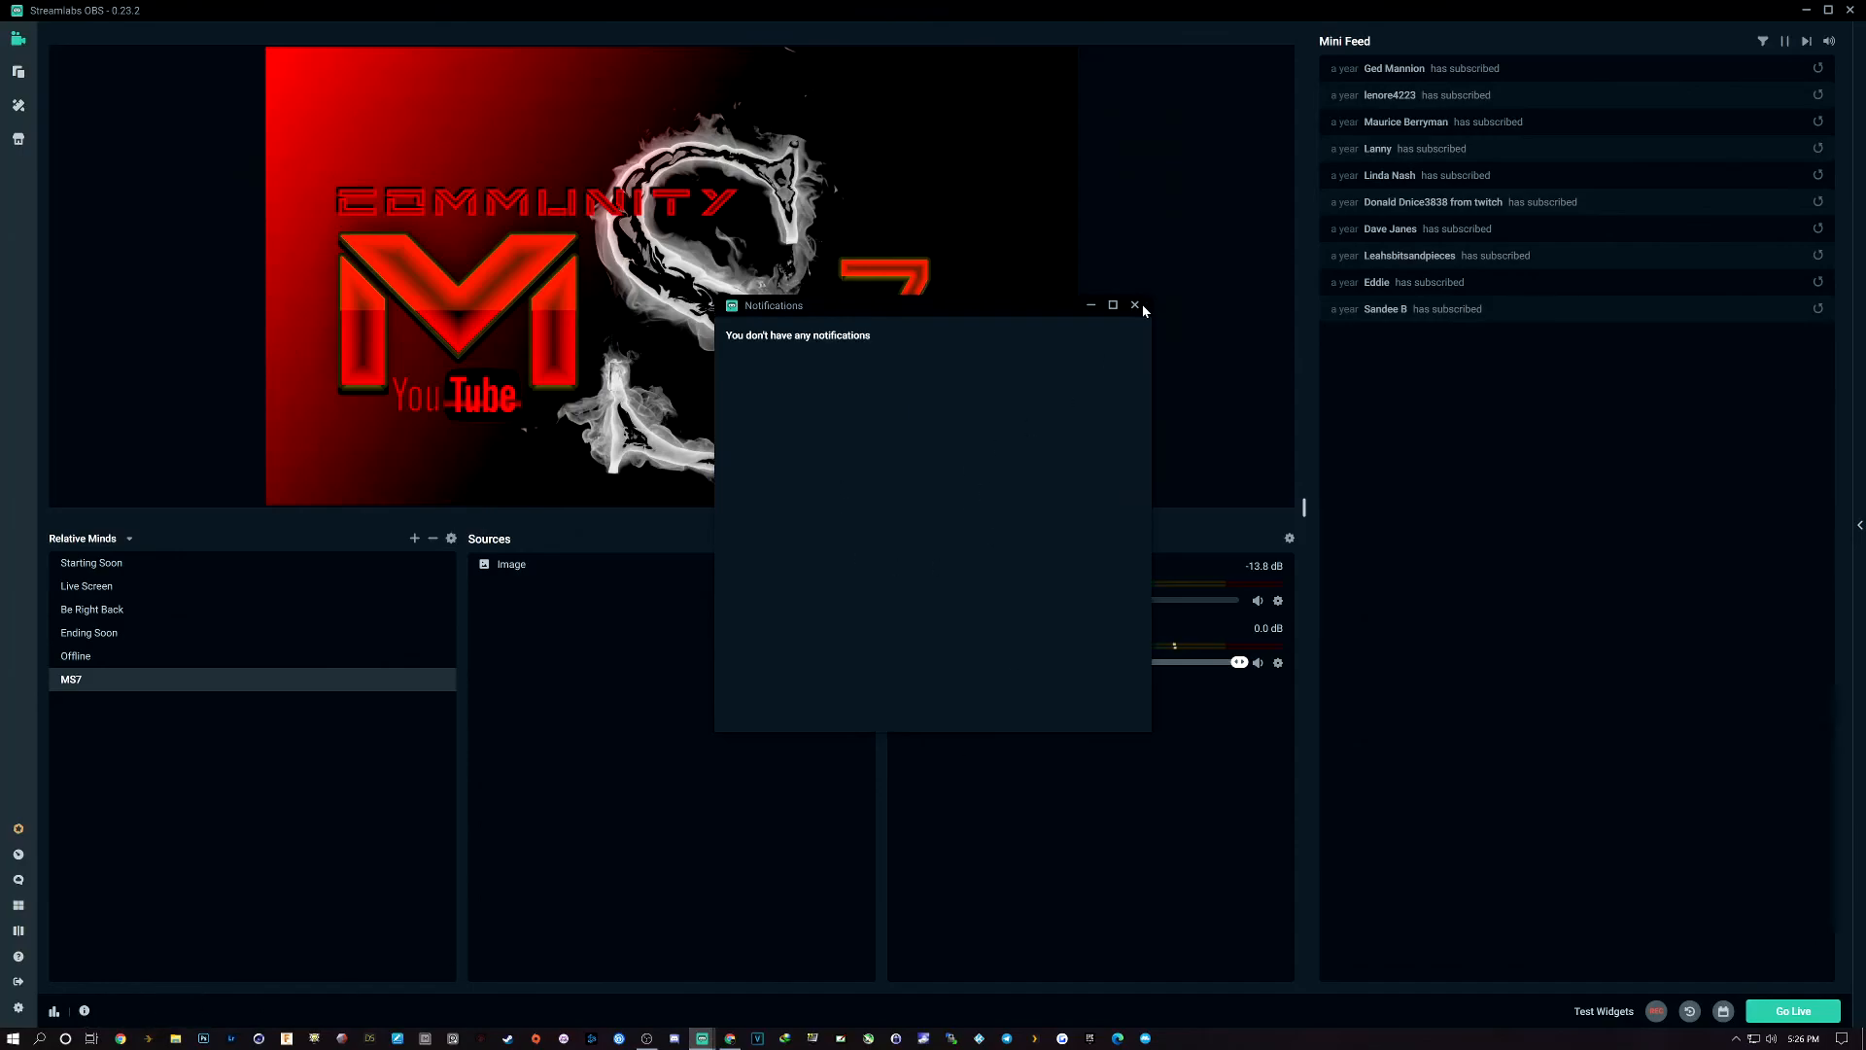
{"action": "left_click", "coordinate": [1136, 305]}
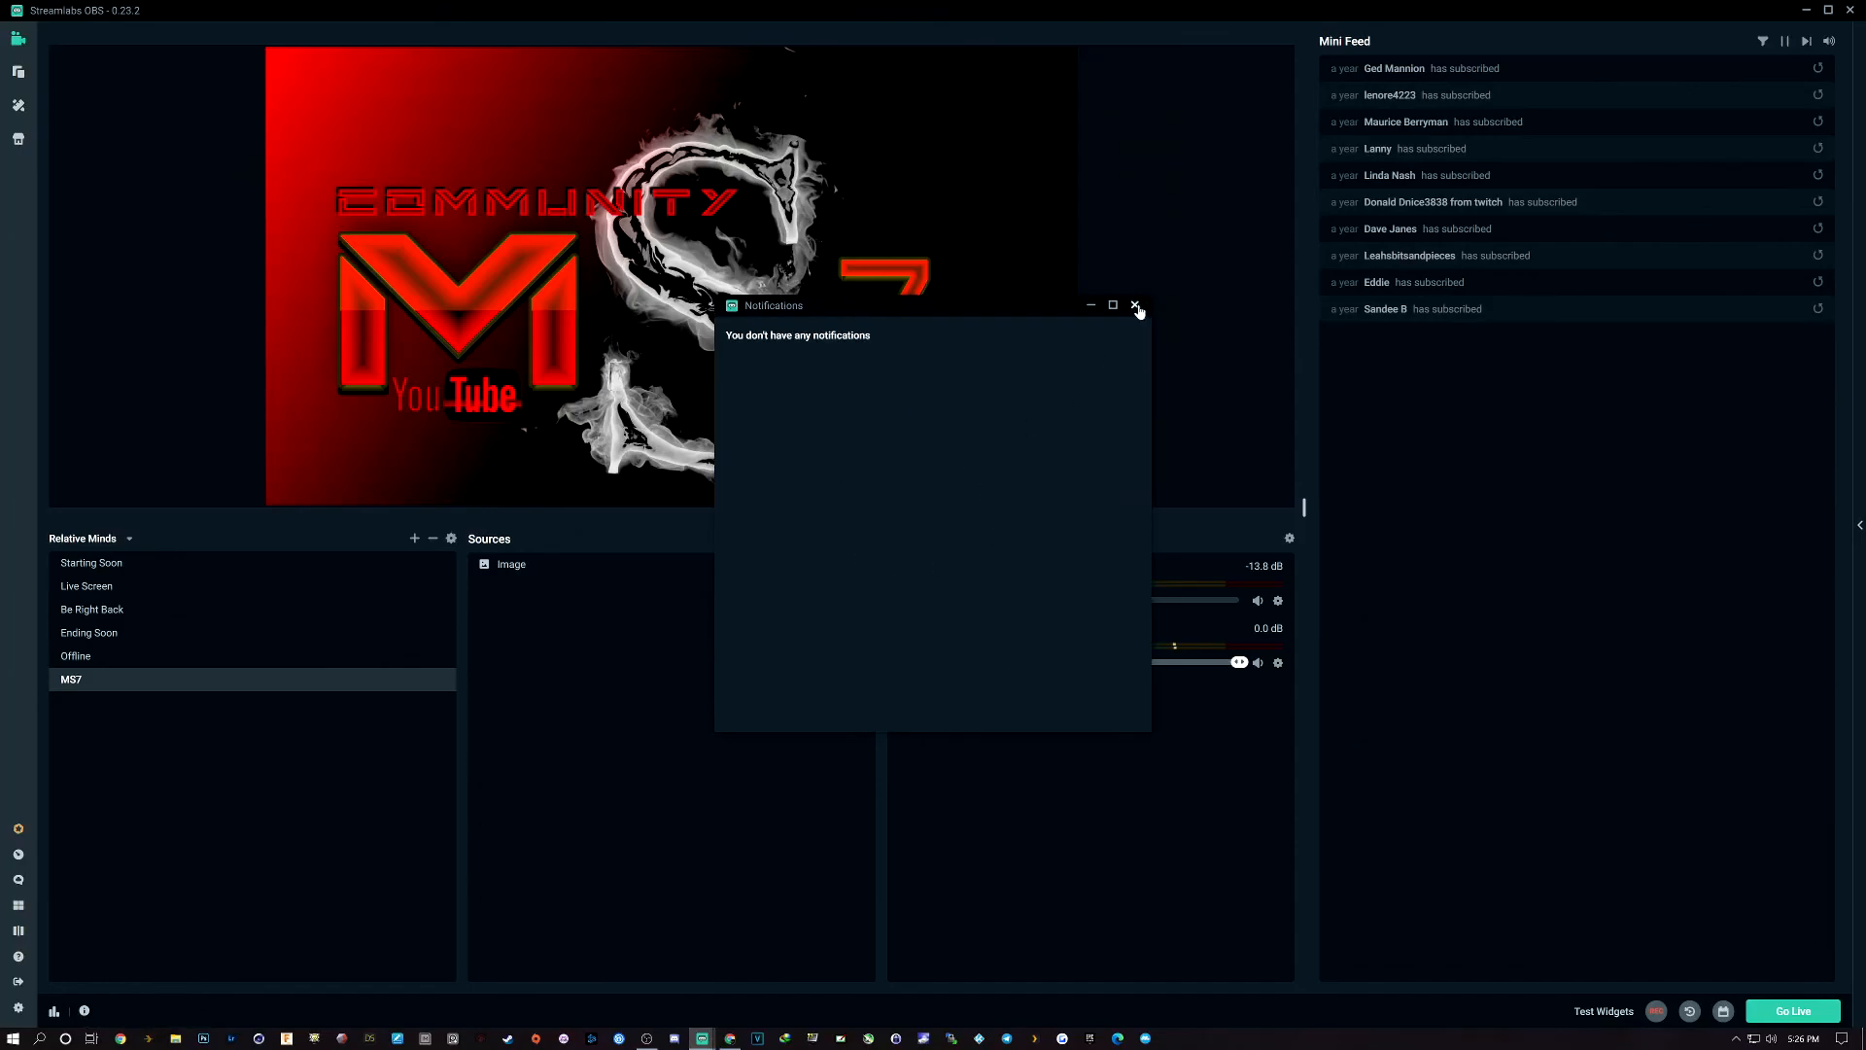
{"action": "left_click", "coordinate": [54, 1012]}
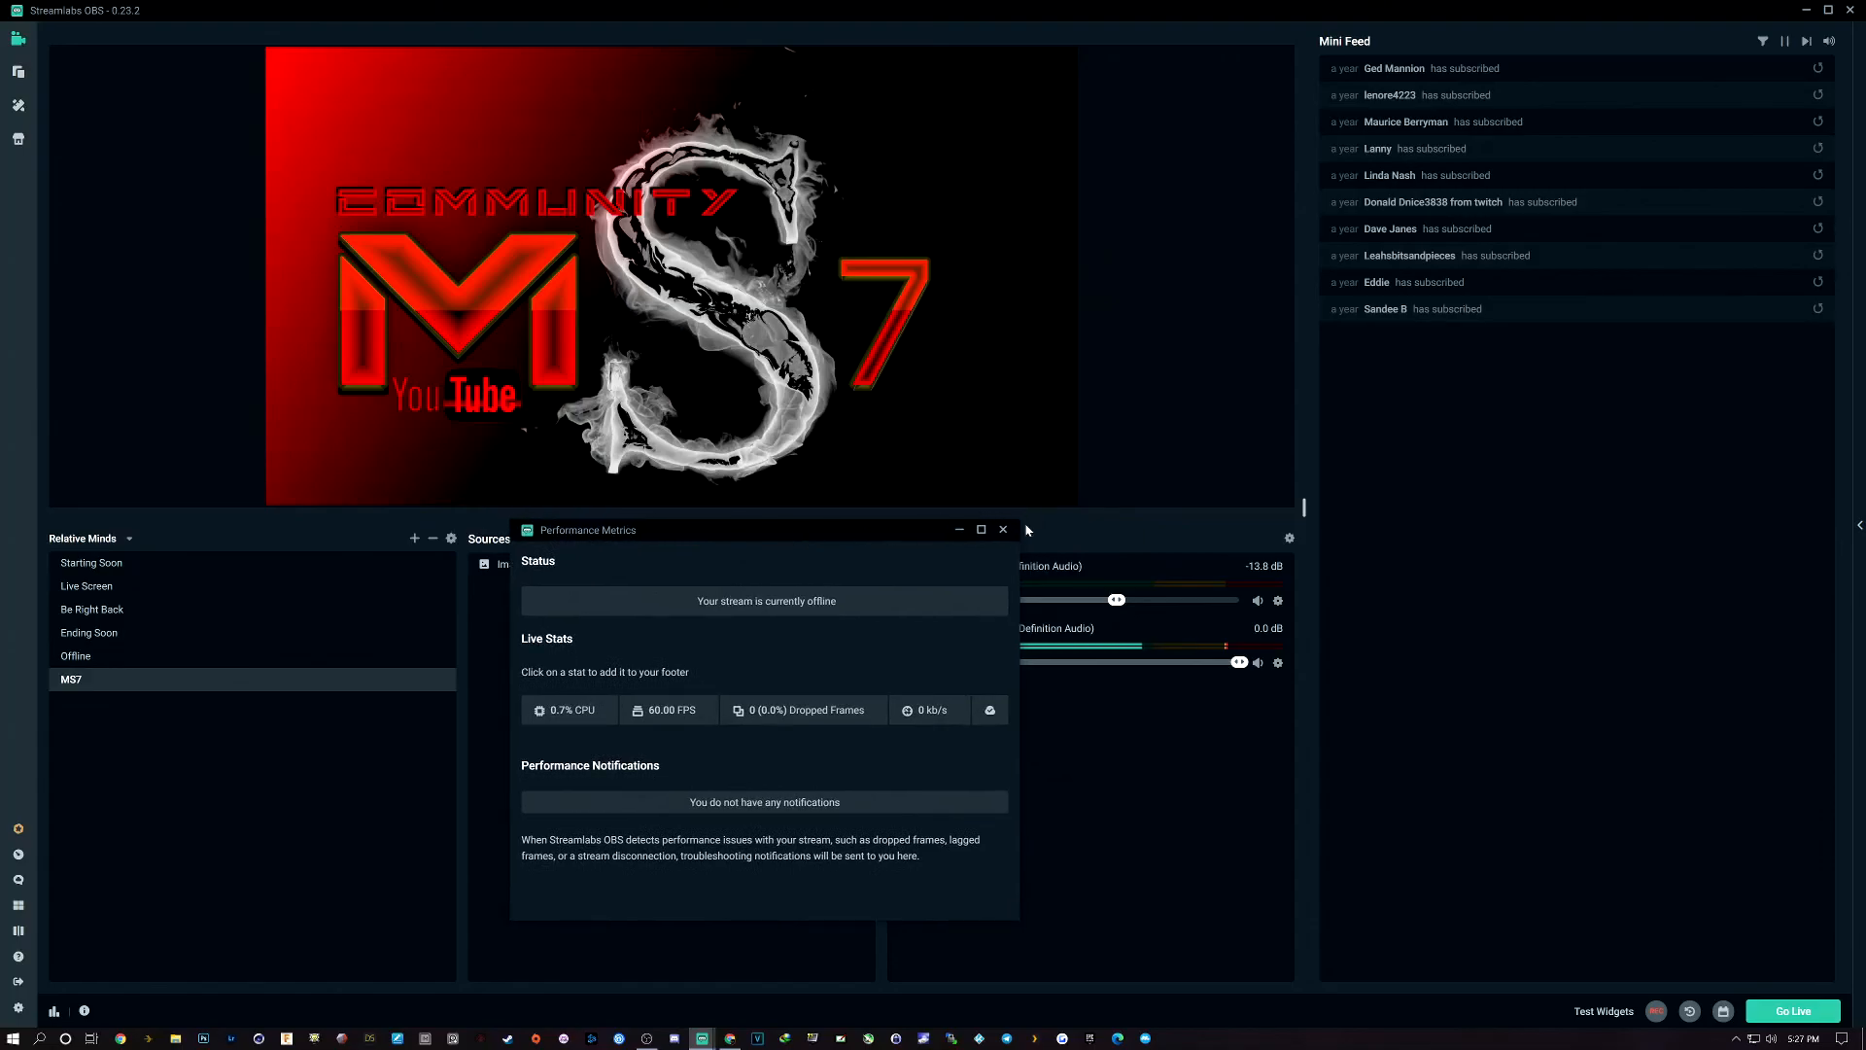
{"action": "left_click", "coordinate": [1003, 529]}
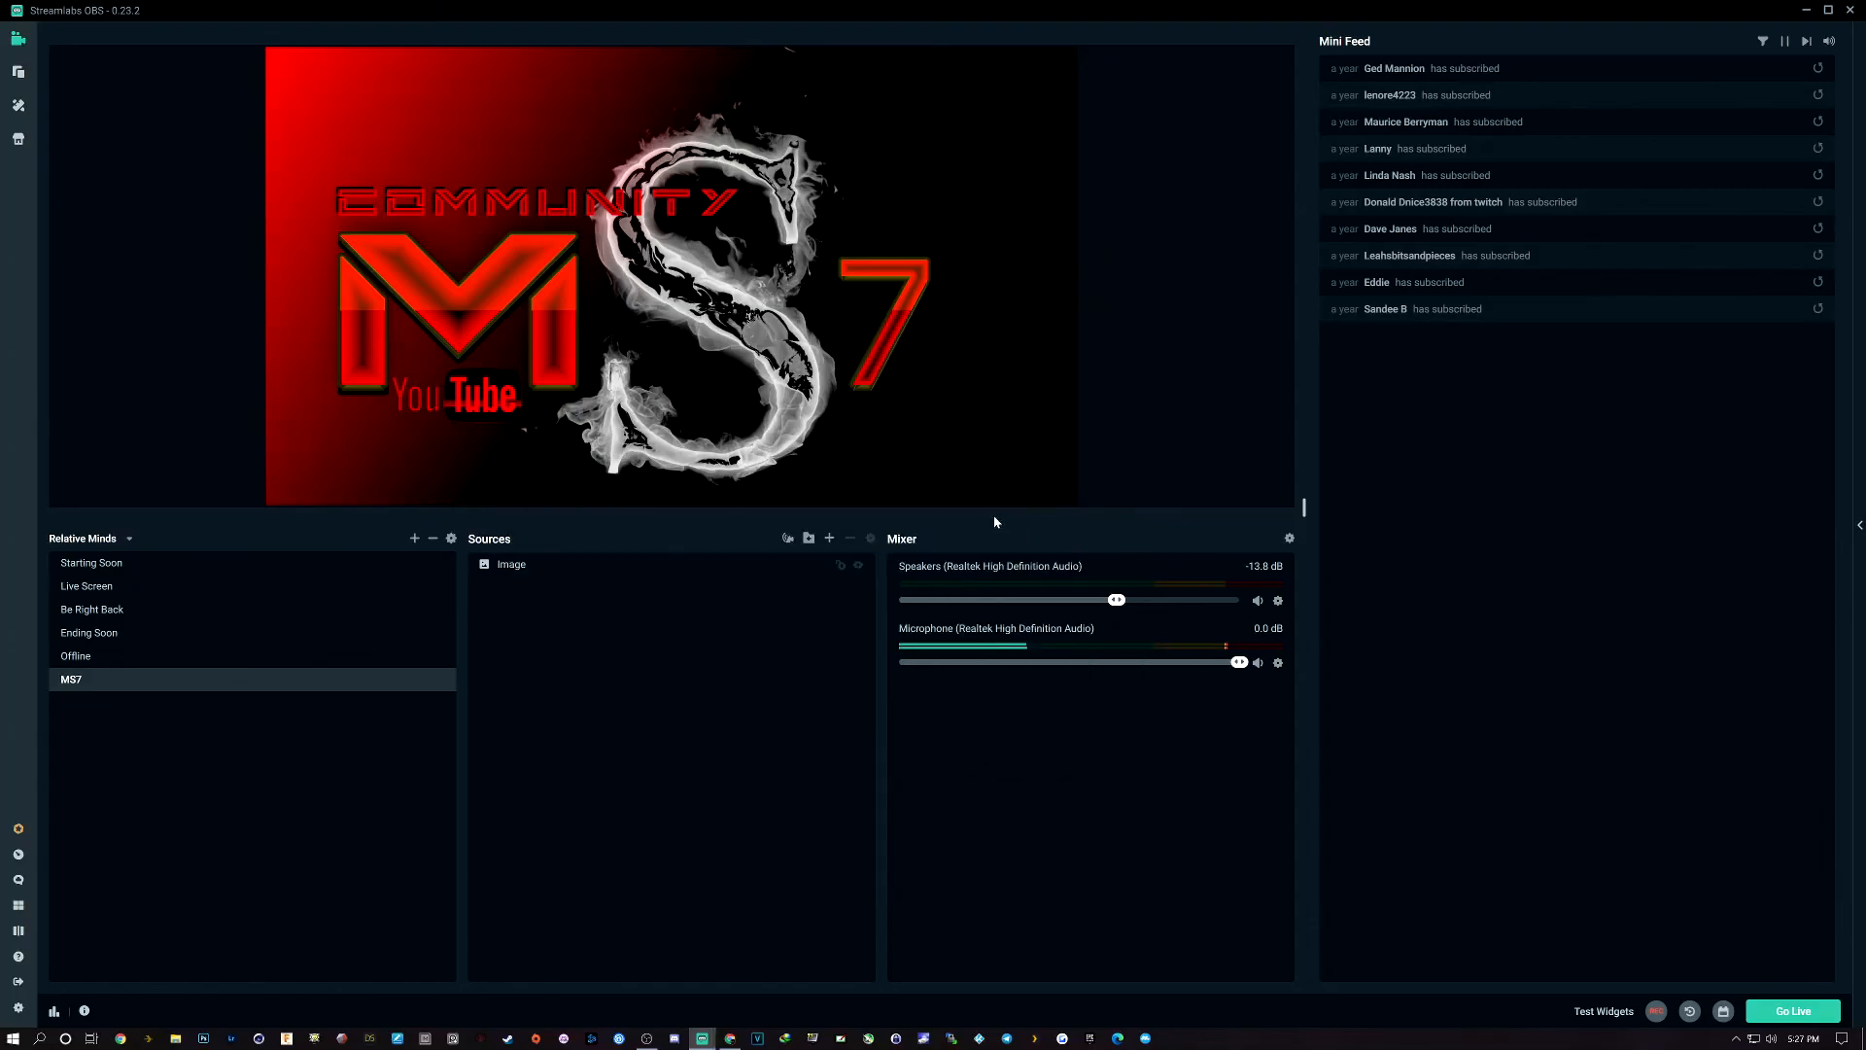